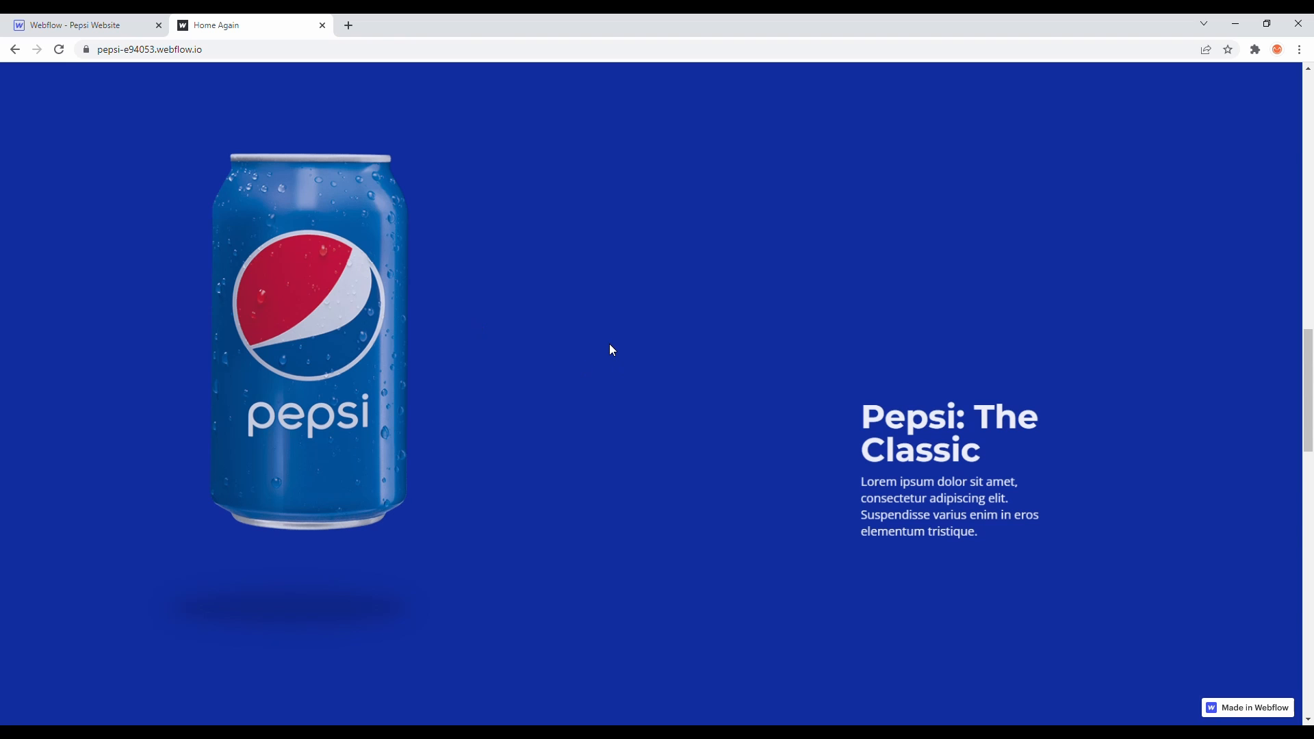
# - Add a new Div Block to the page body below the zero-sugar section
pyautogui.scroll(10, 611, 350)
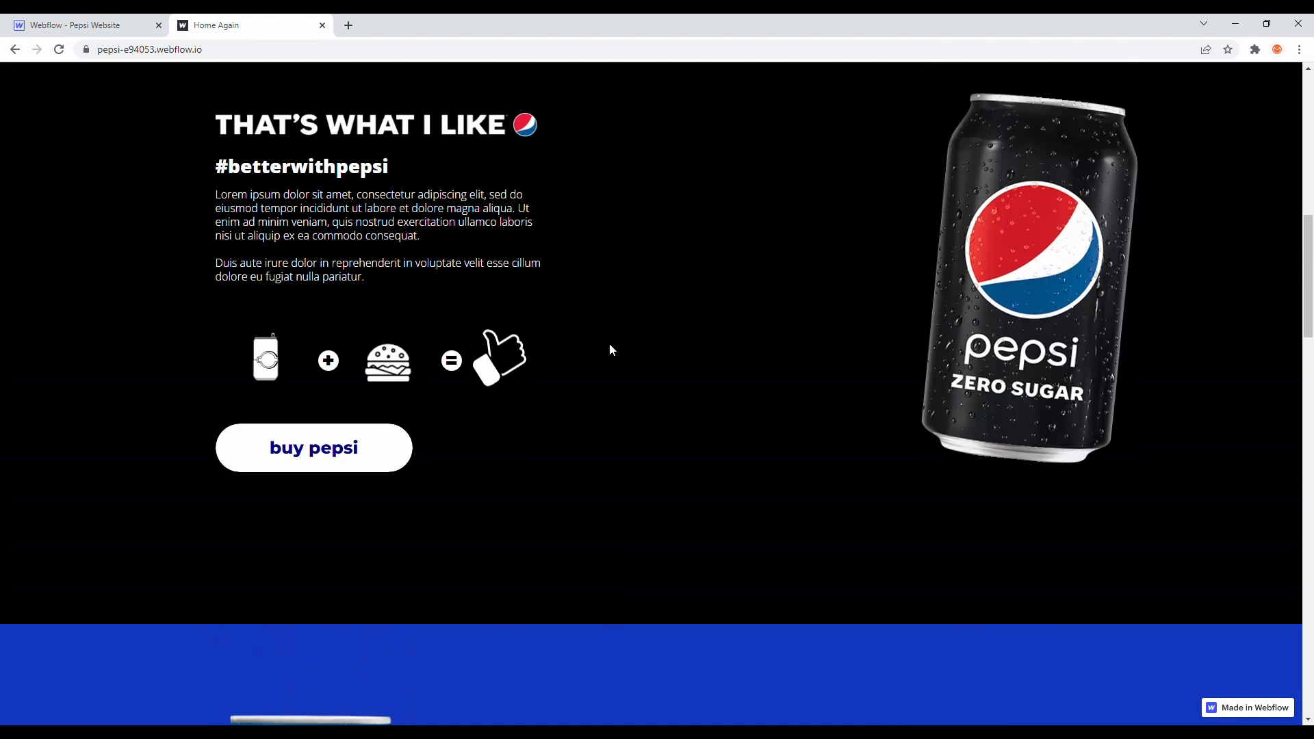
pyautogui.scroll(10, 611, 350)
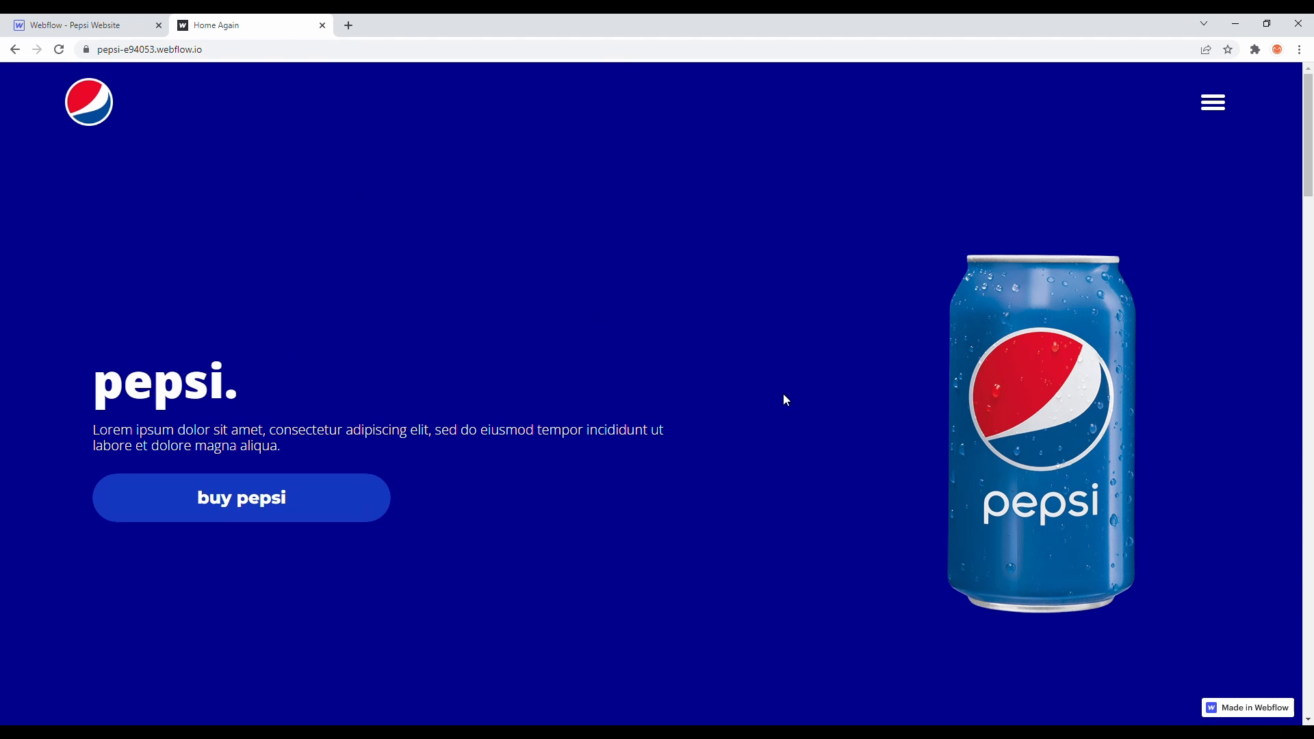
pyautogui.scroll(-9, 757, 432)
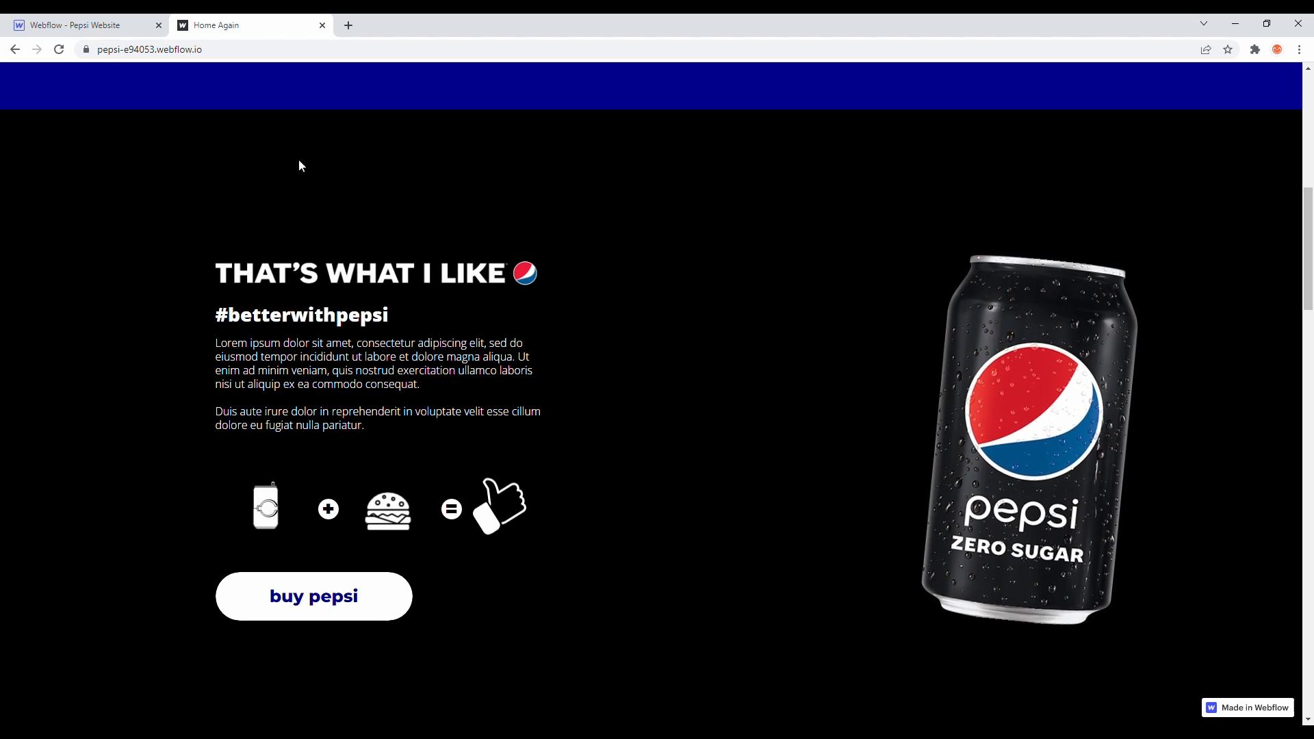
pyautogui.click(113, 26)
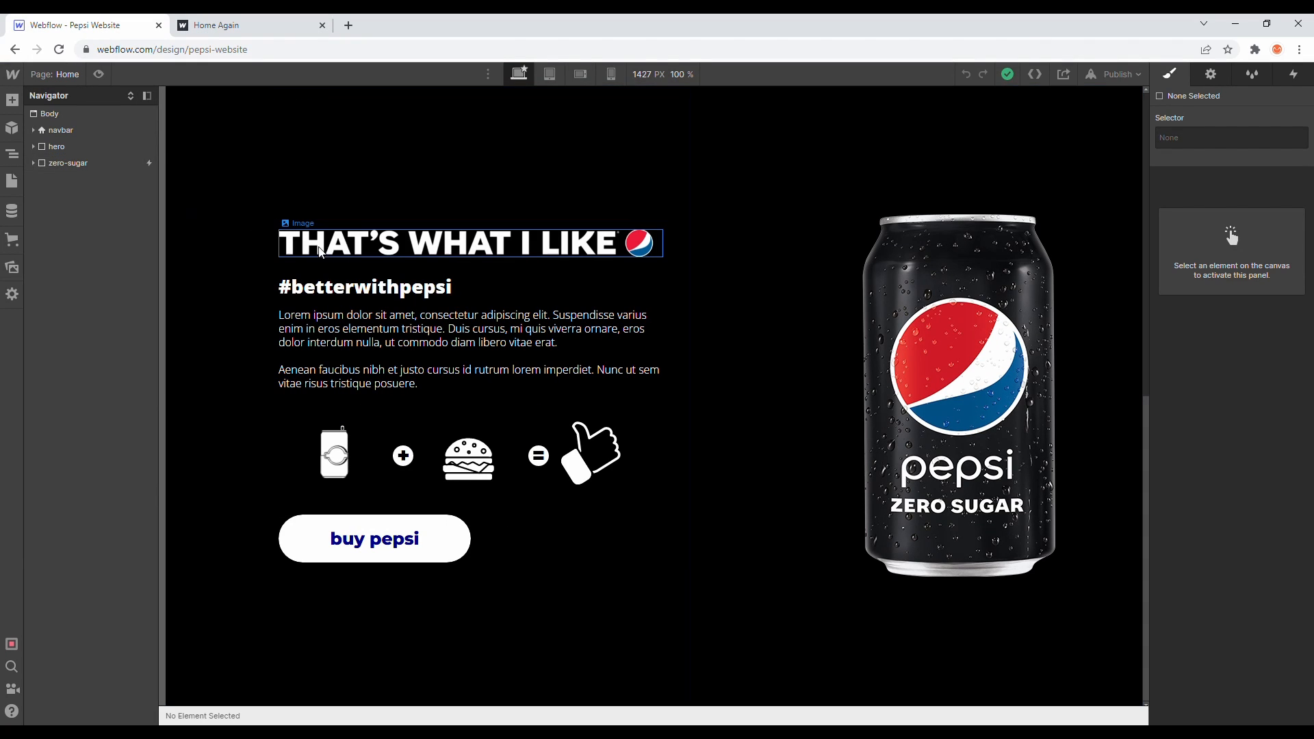
pyautogui.click(12, 100)
pyautogui.moveTo(69, 321); pyautogui.dragTo(128, 199)
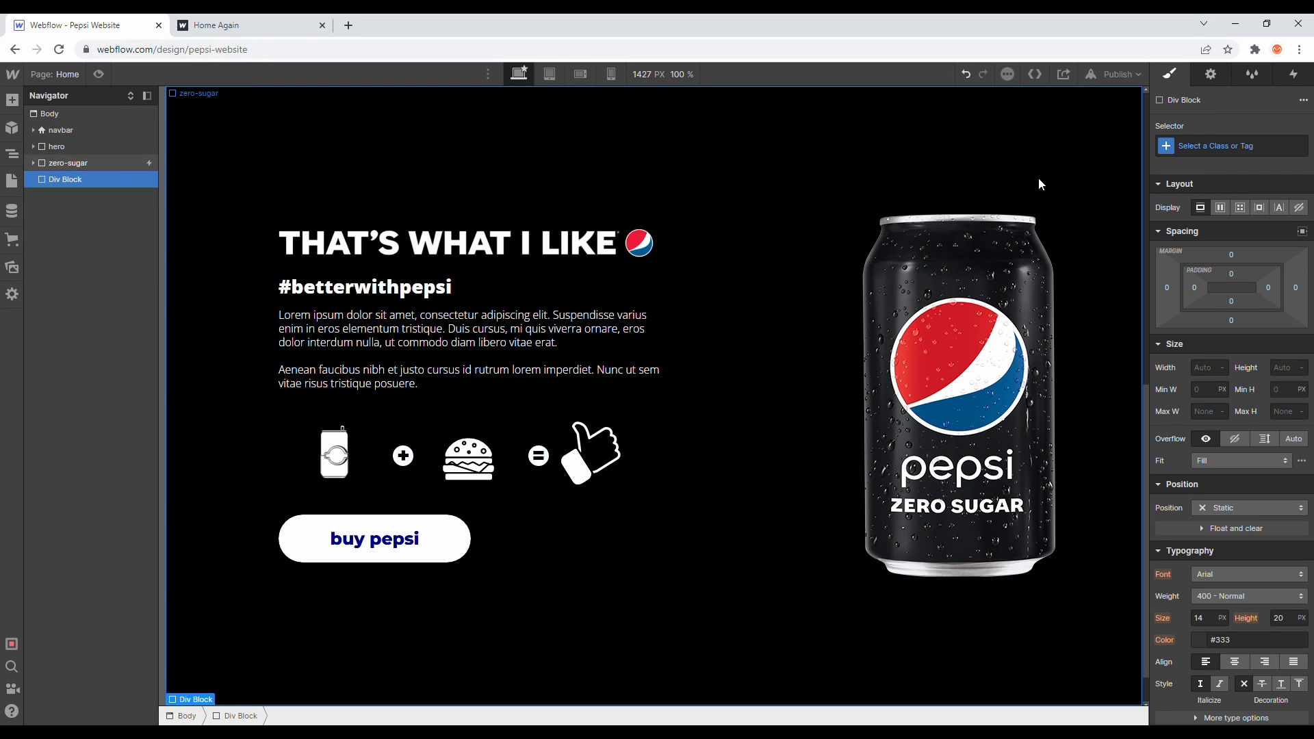
# - Give the new Div Block the class flavors-sections
pyautogui.scroll(-1, 750, 338)
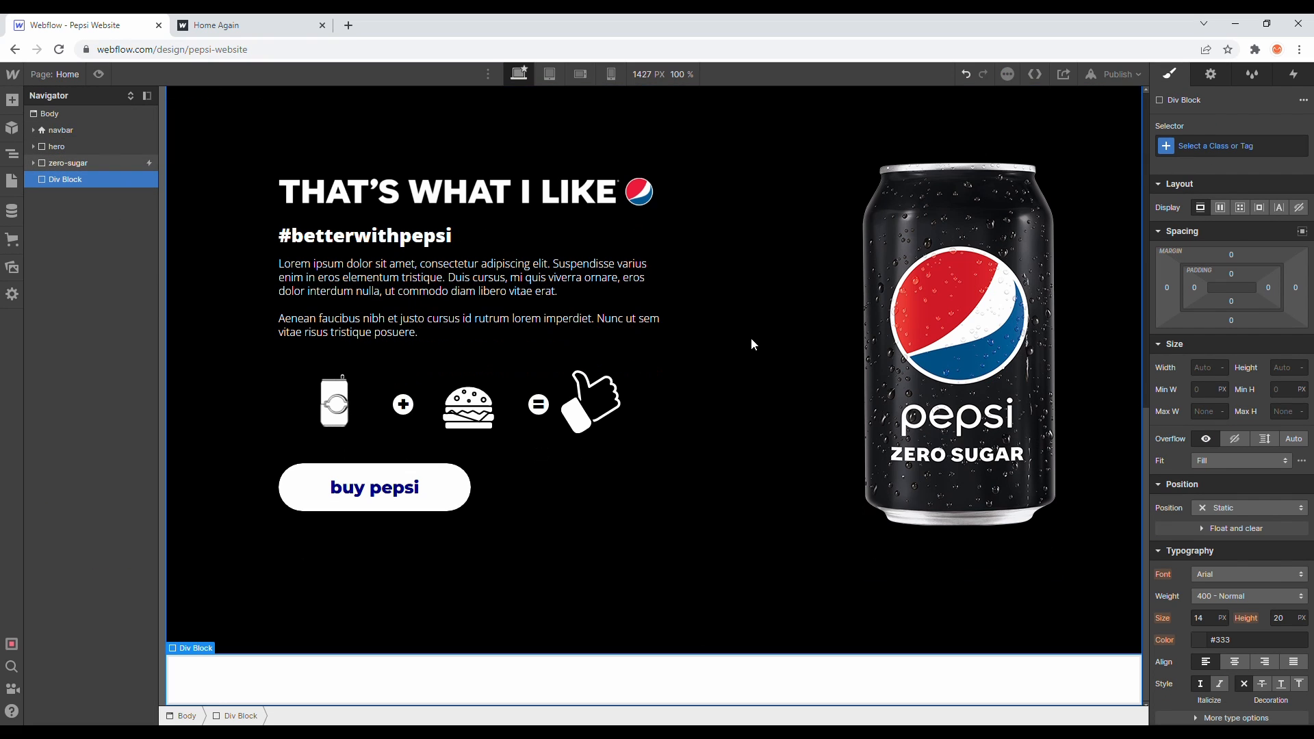
pyautogui.click(1182, 146)
pyautogui.write('fla')
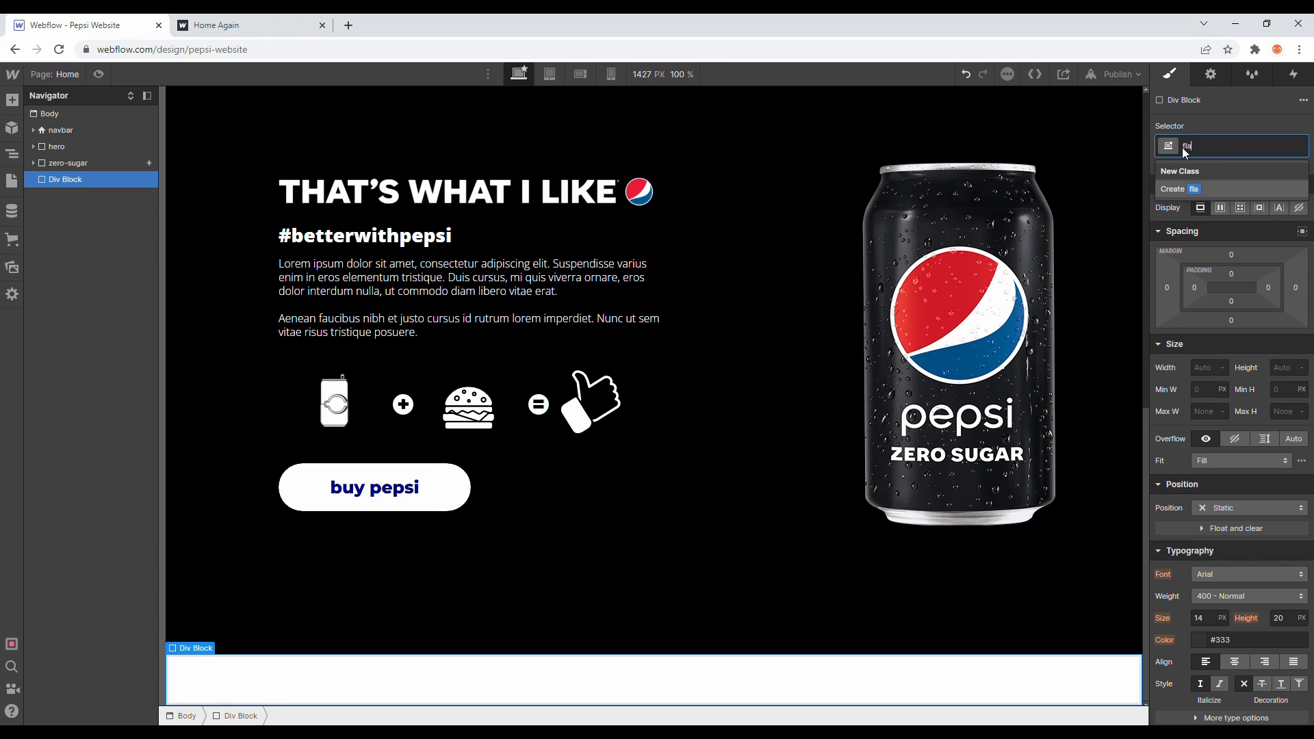
pyautogui.write('vors-sections')
pyautogui.press('Return')
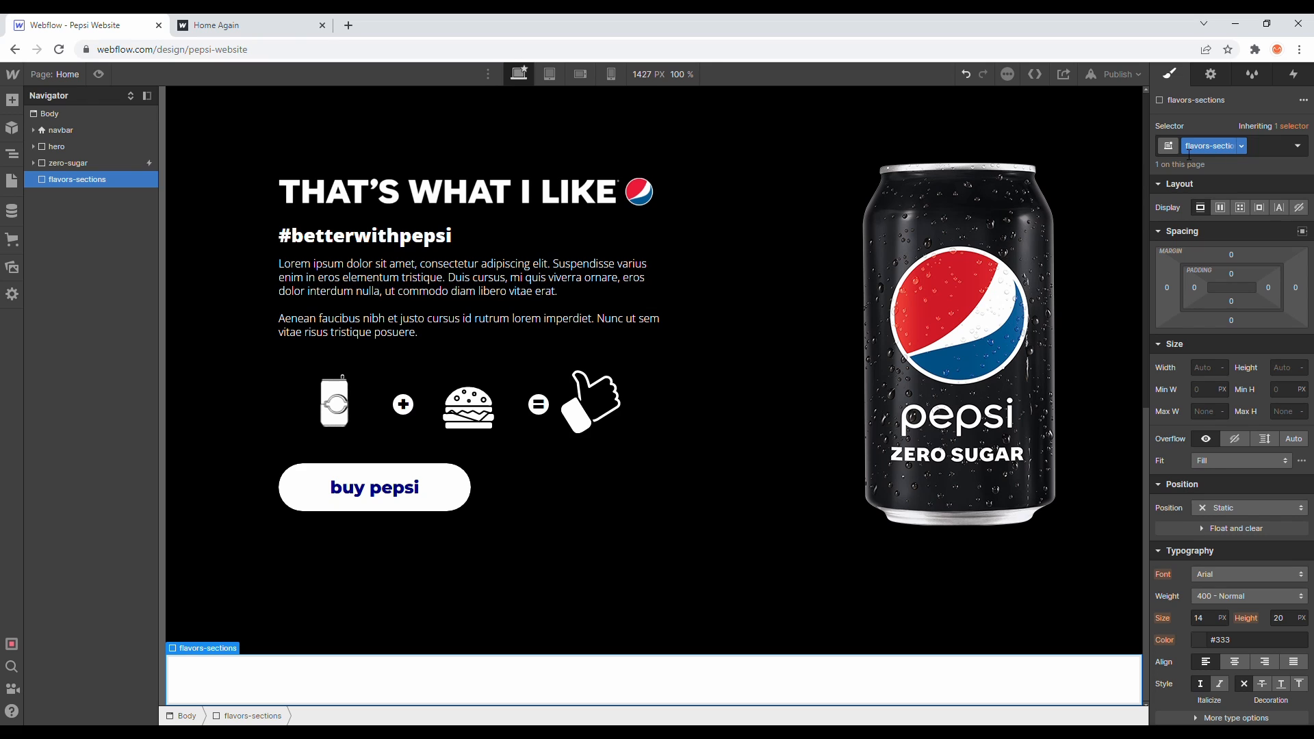
# - Set the flavors-sections background color to the Medium Blue swatch
pyautogui.scroll(-5, 1226, 395)
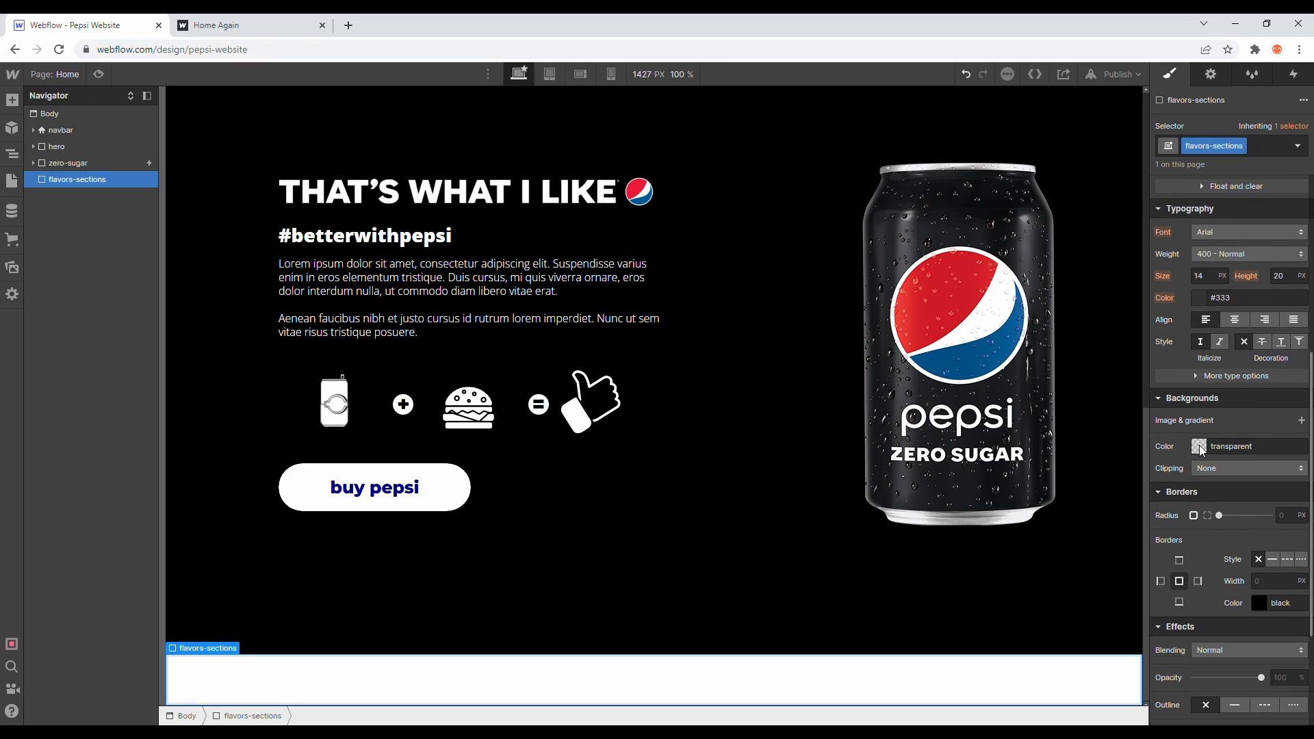
pyautogui.click(1203, 451)
pyautogui.click(1242, 658)
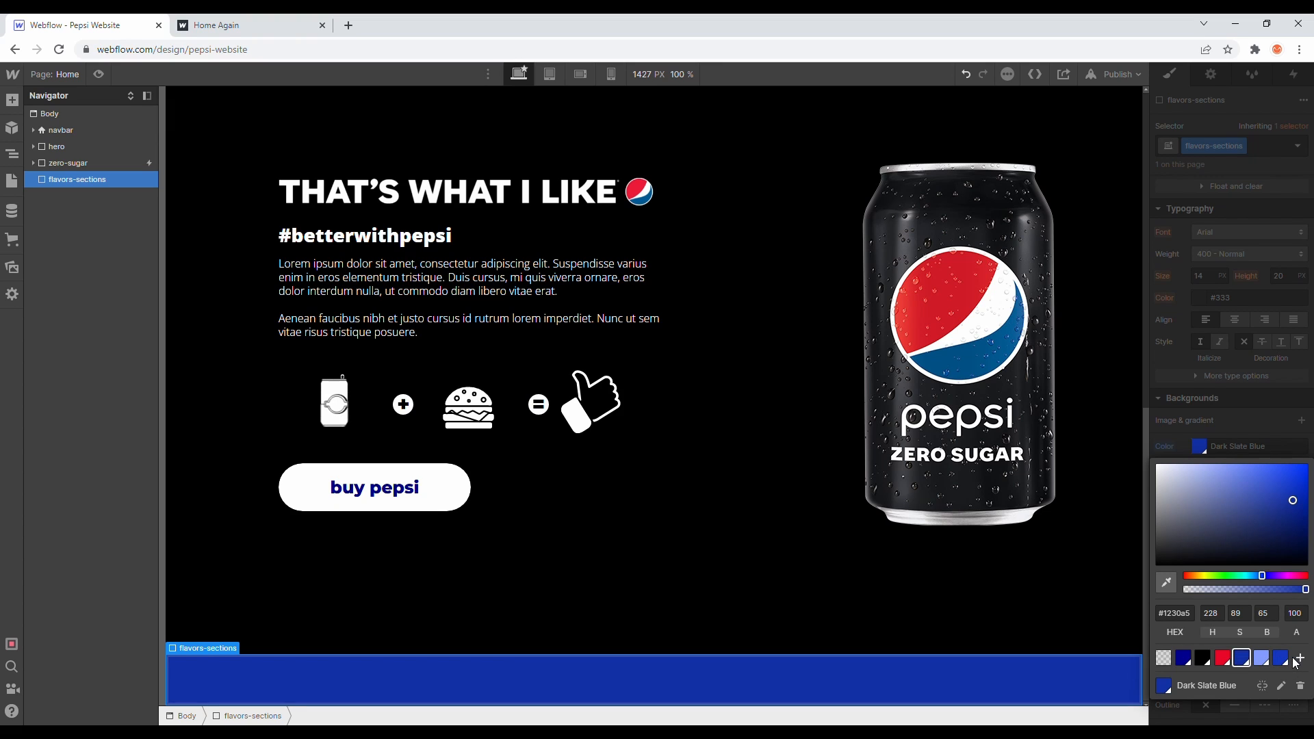
pyautogui.click(1297, 660)
pyautogui.click(1261, 639)
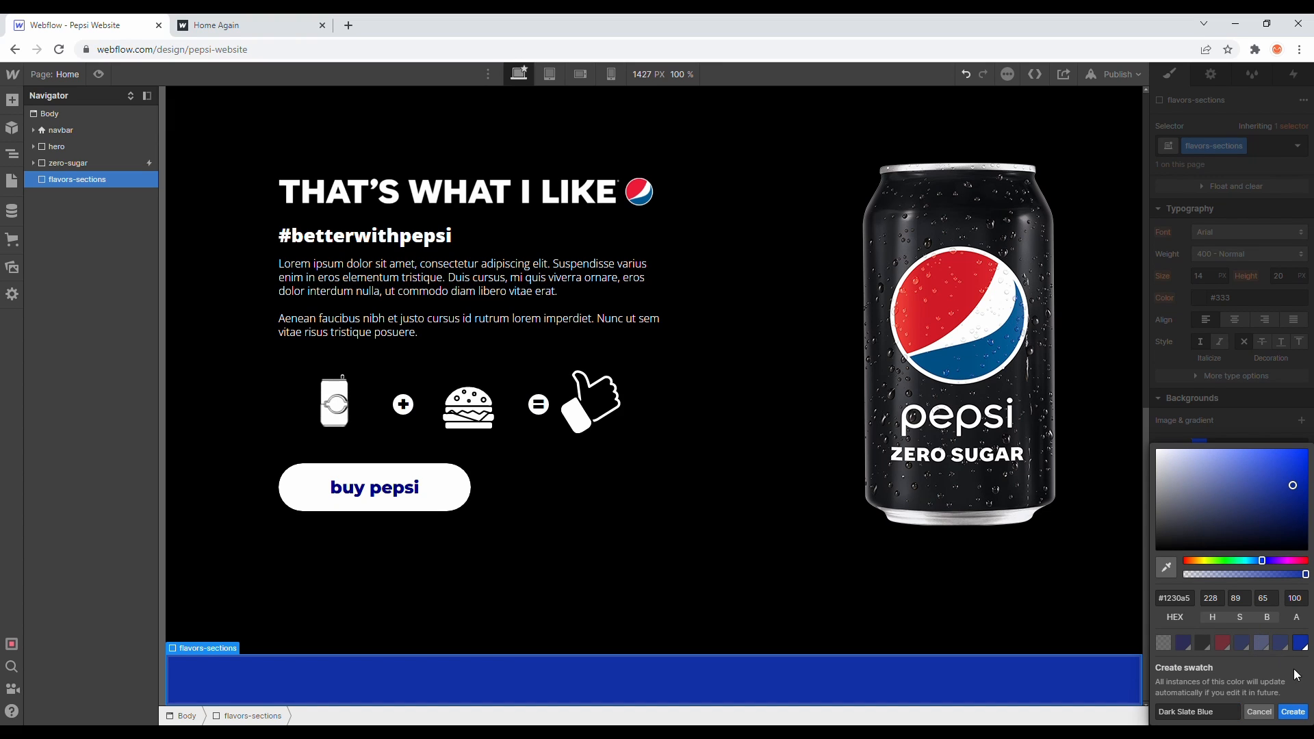
pyautogui.click(1266, 711)
pyautogui.click(1276, 656)
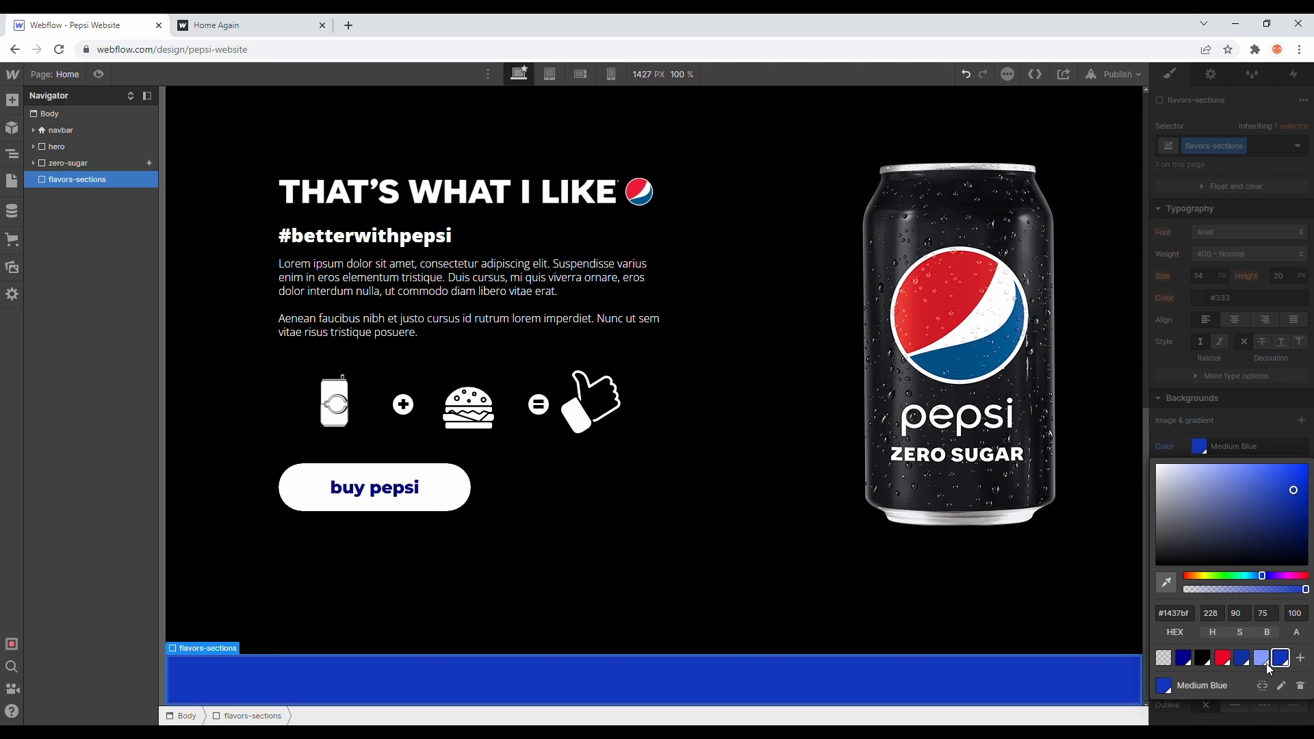
pyautogui.click(1221, 336)
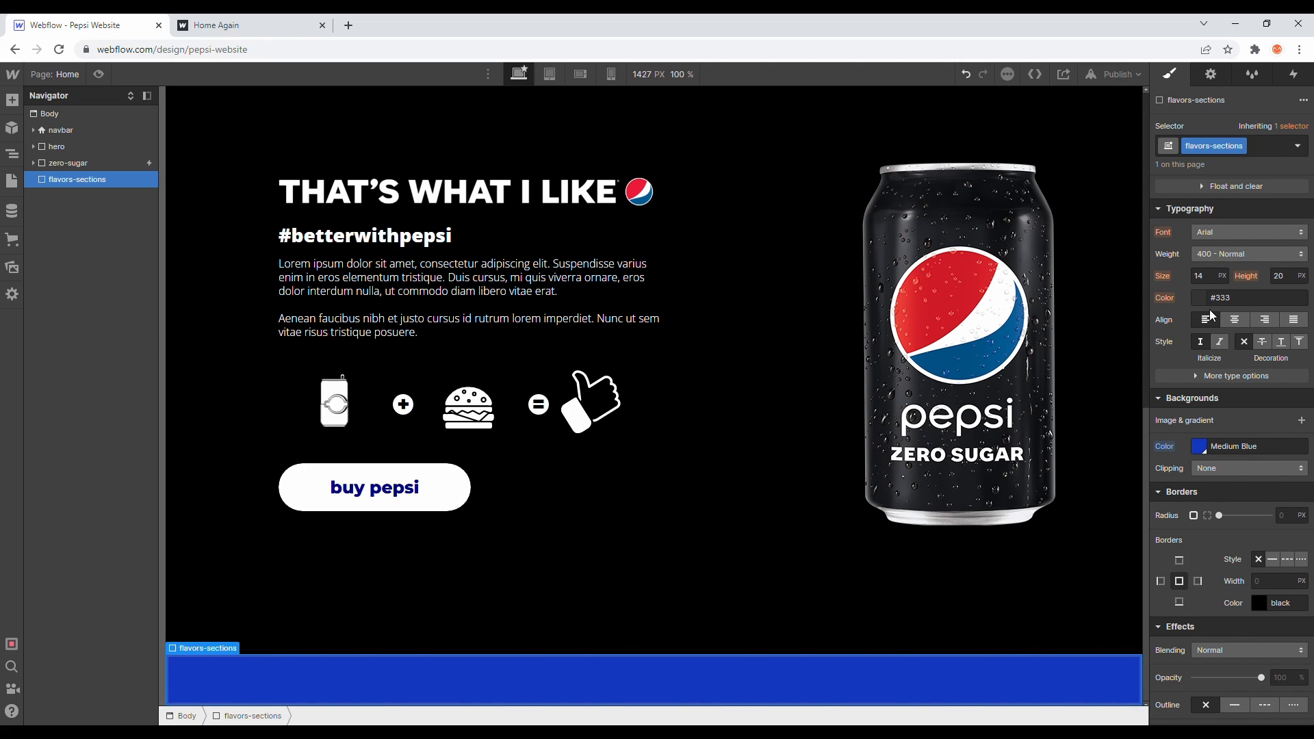
# - Set flavors-sections to flex display with horizontal direction and centered justification
pyautogui.scroll(5, 1213, 379)
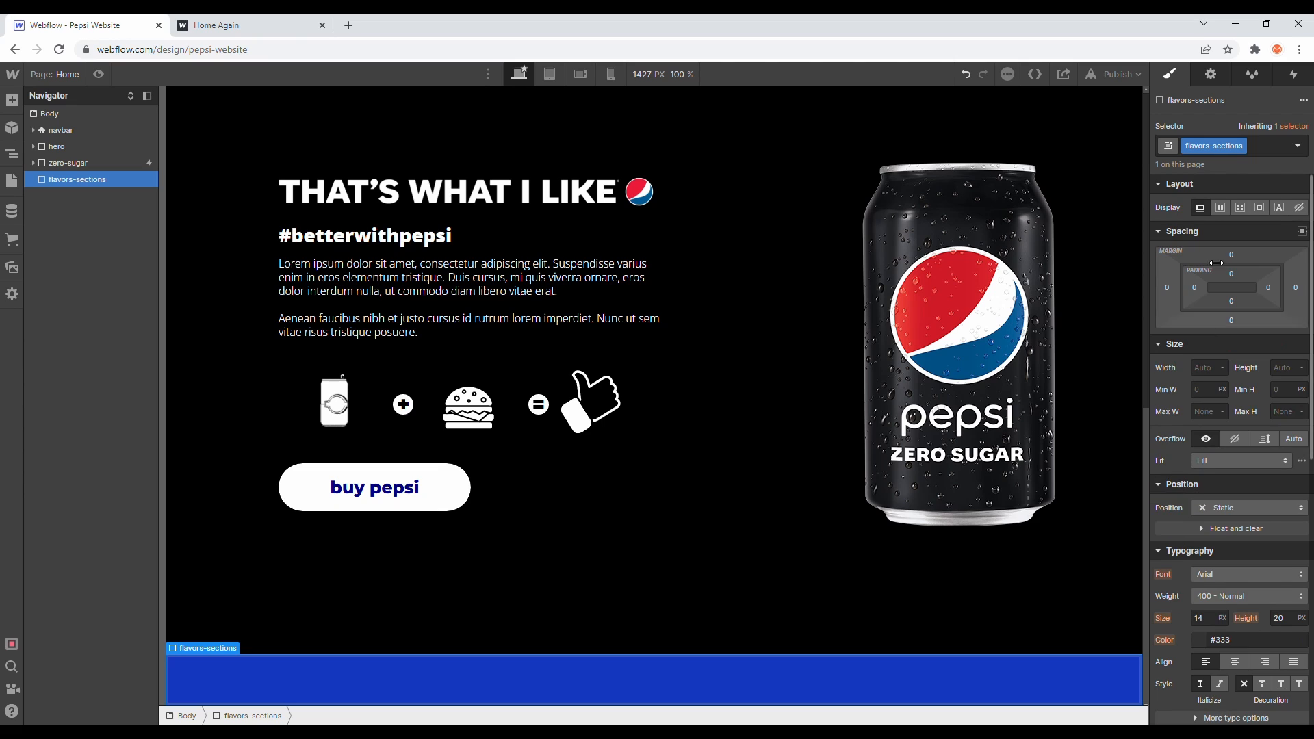
pyautogui.click(1221, 207)
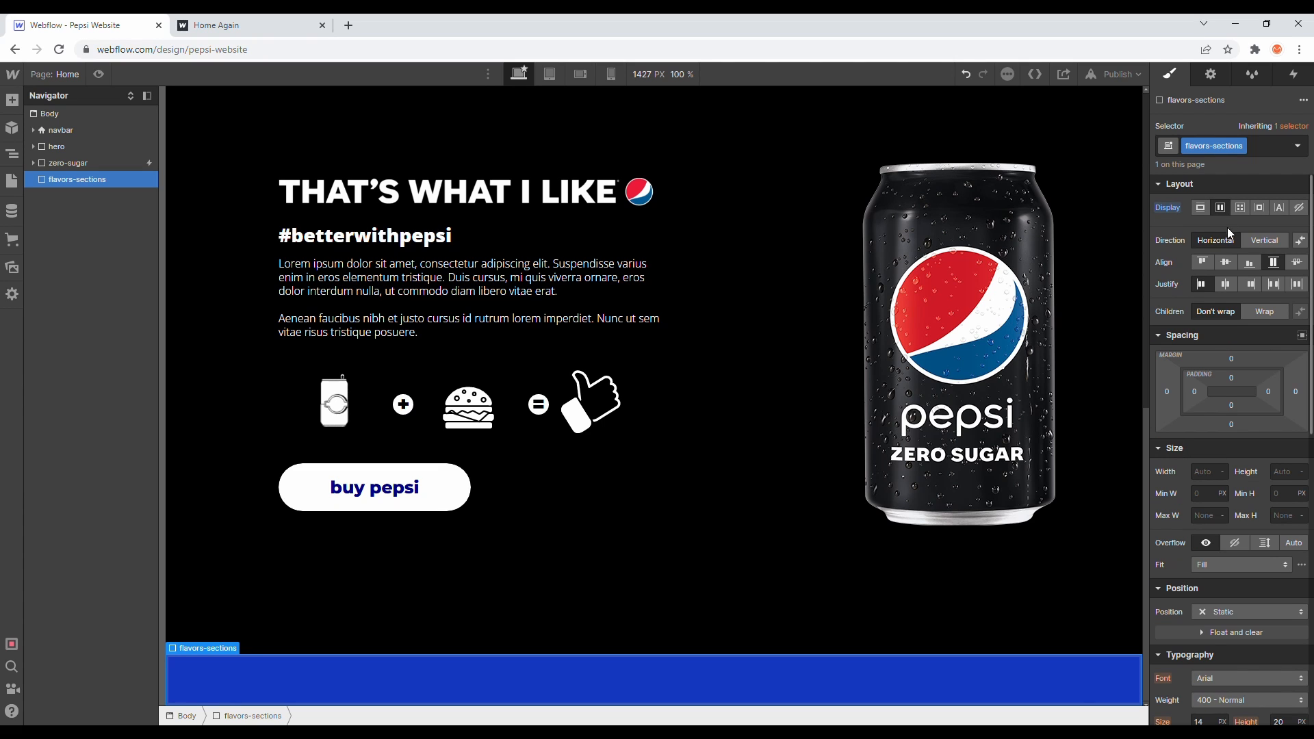
pyautogui.click(1226, 286)
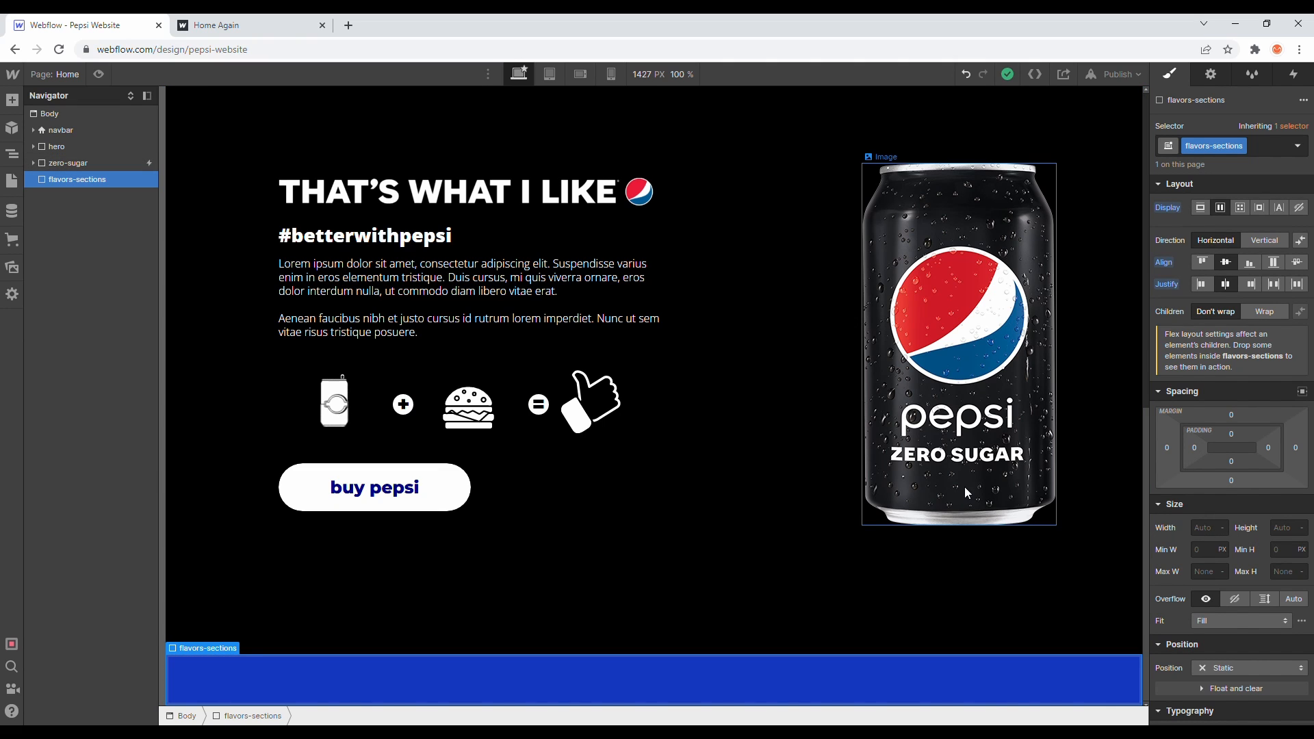
# - Set the section's height to 100vh and undo that change
pyautogui.click(1282, 527)
pyautogui.write('100vh')
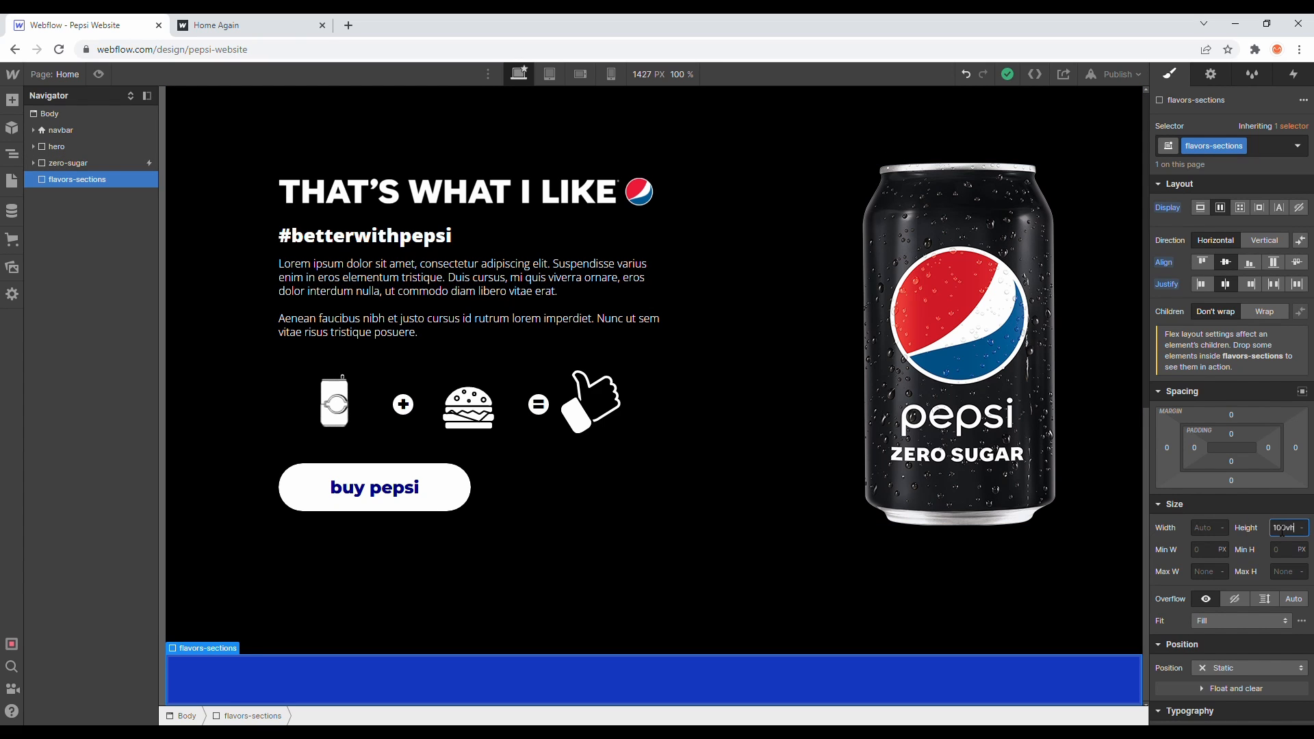
pyautogui.press('Return')
pyautogui.scroll(-8, 951, 501)
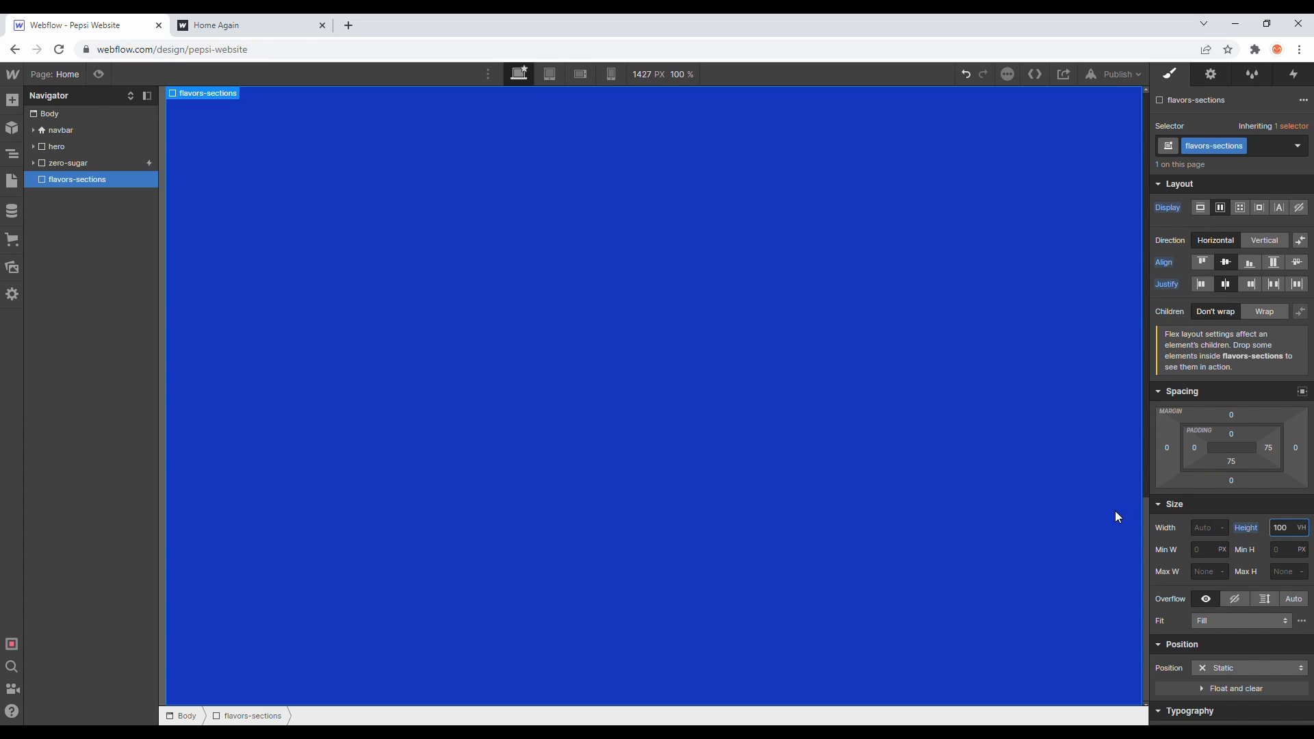
pyautogui.press('Return')
pyautogui.hotkey('ctrl', 'z')
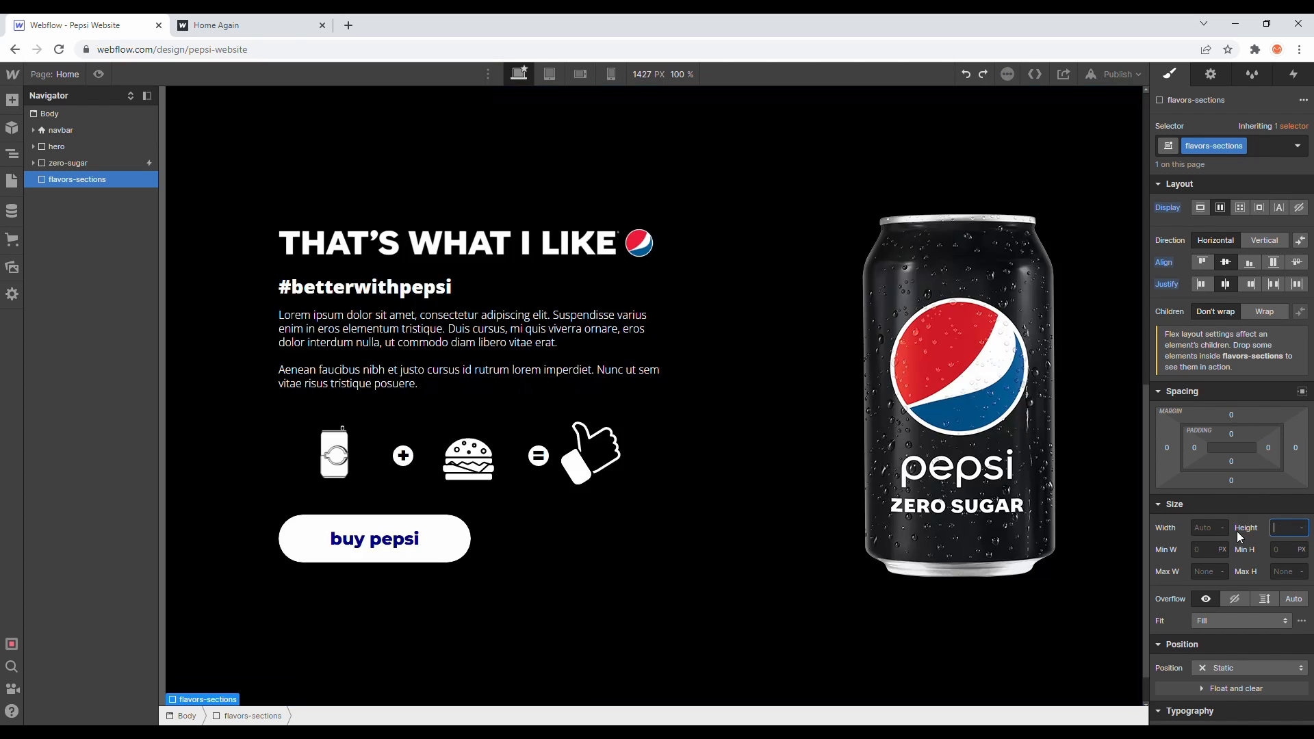
# - Set the flavors-sections minimum height to 100vh
pyautogui.click(1205, 572)
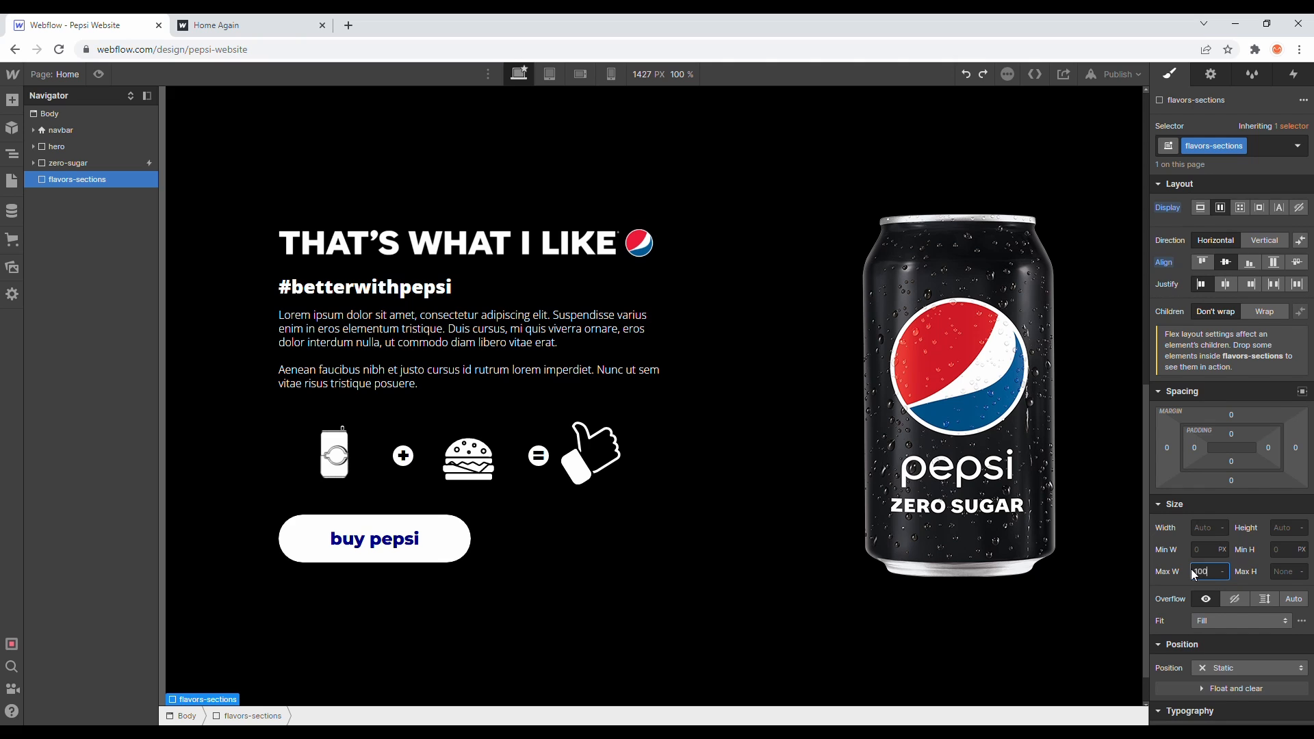
pyautogui.click(1287, 554)
pyautogui.write('100vh')
pyautogui.press('Return')
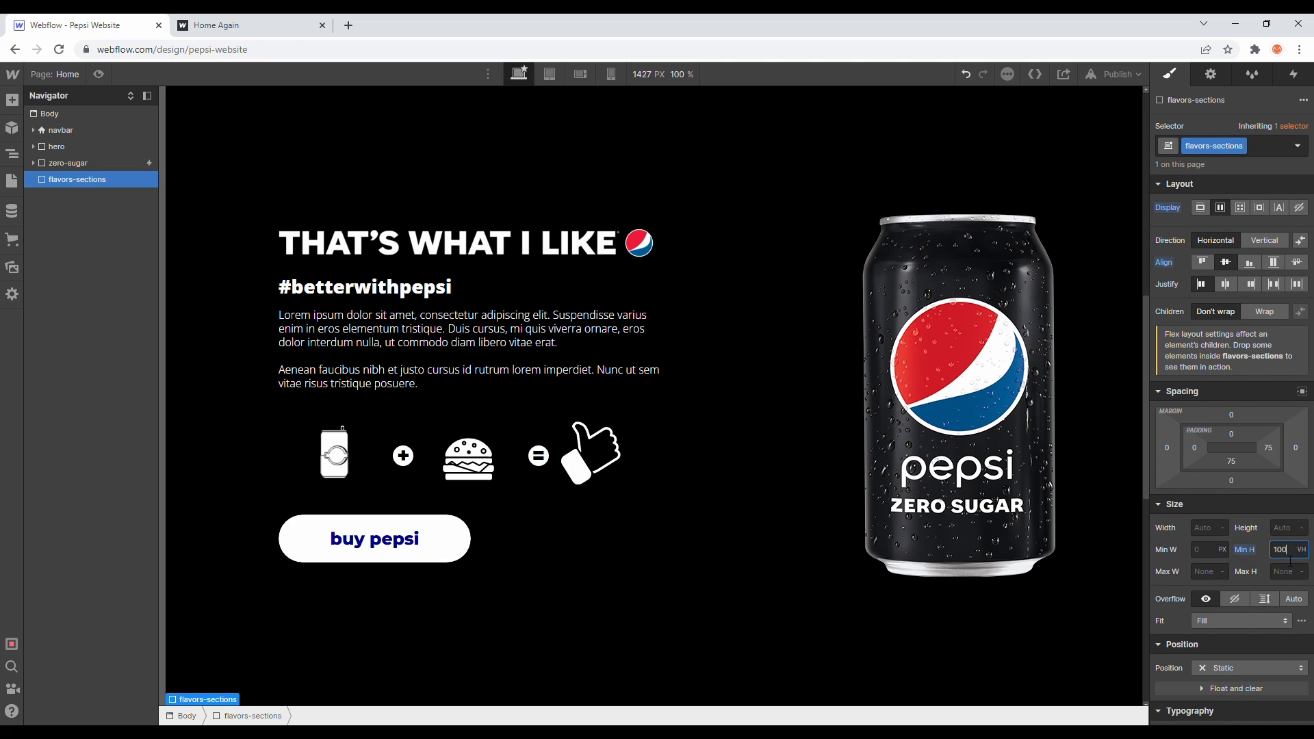
pyautogui.scroll(-9, 1072, 513)
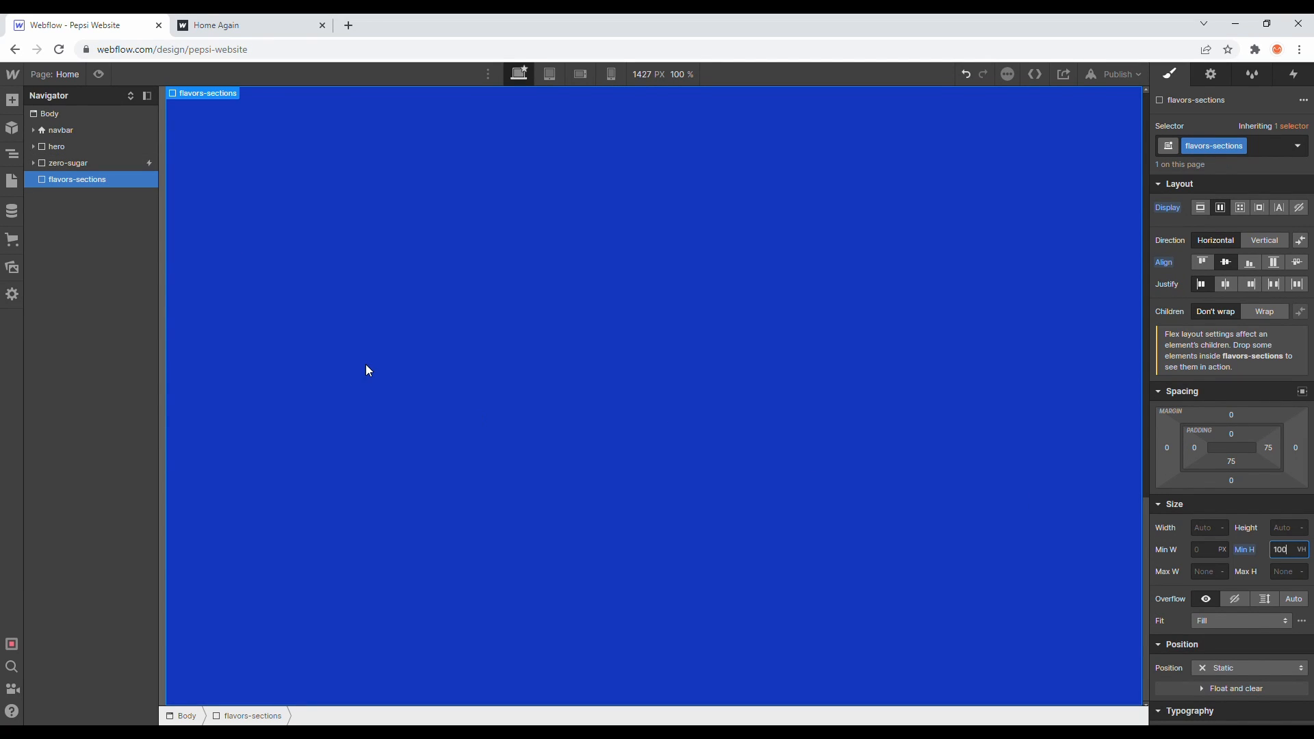
# - Add a Div Block inside the flavors-sections section
pyautogui.click(250, 26)
pyautogui.scroll(-9, 286, 334)
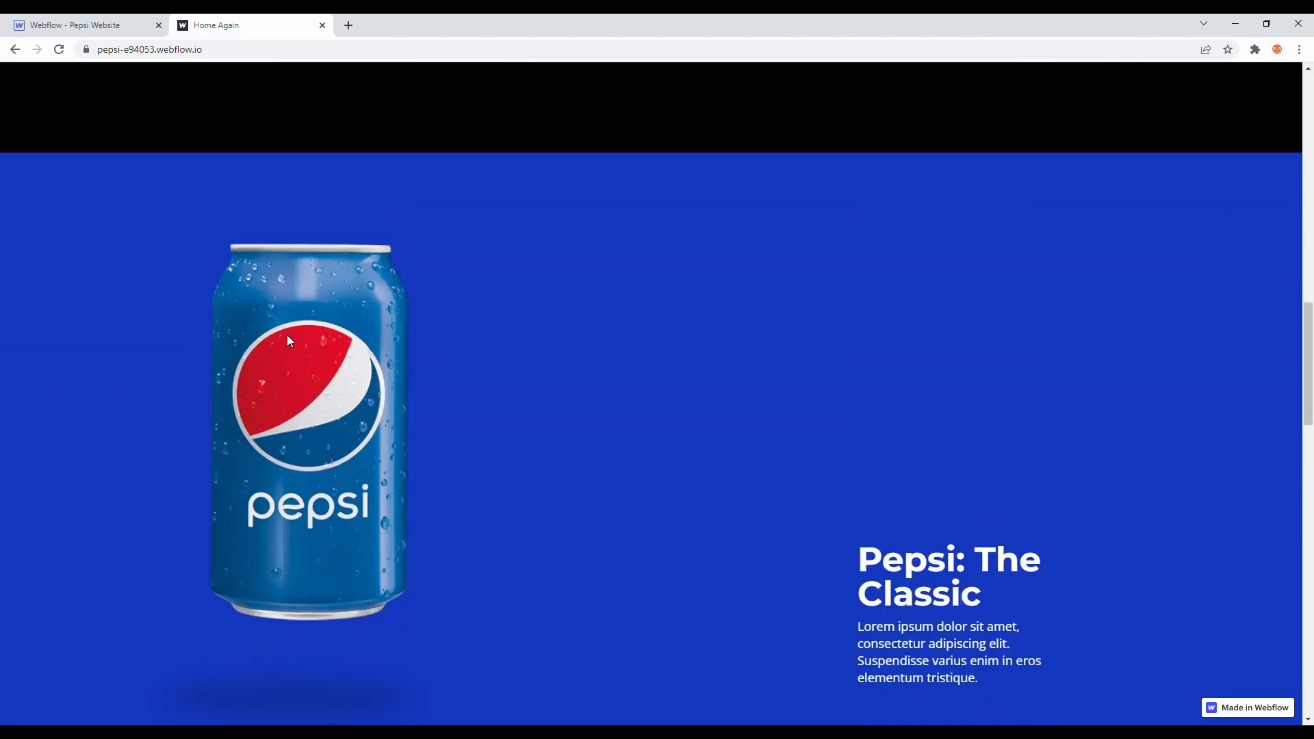
pyautogui.scroll(-2, 289, 340)
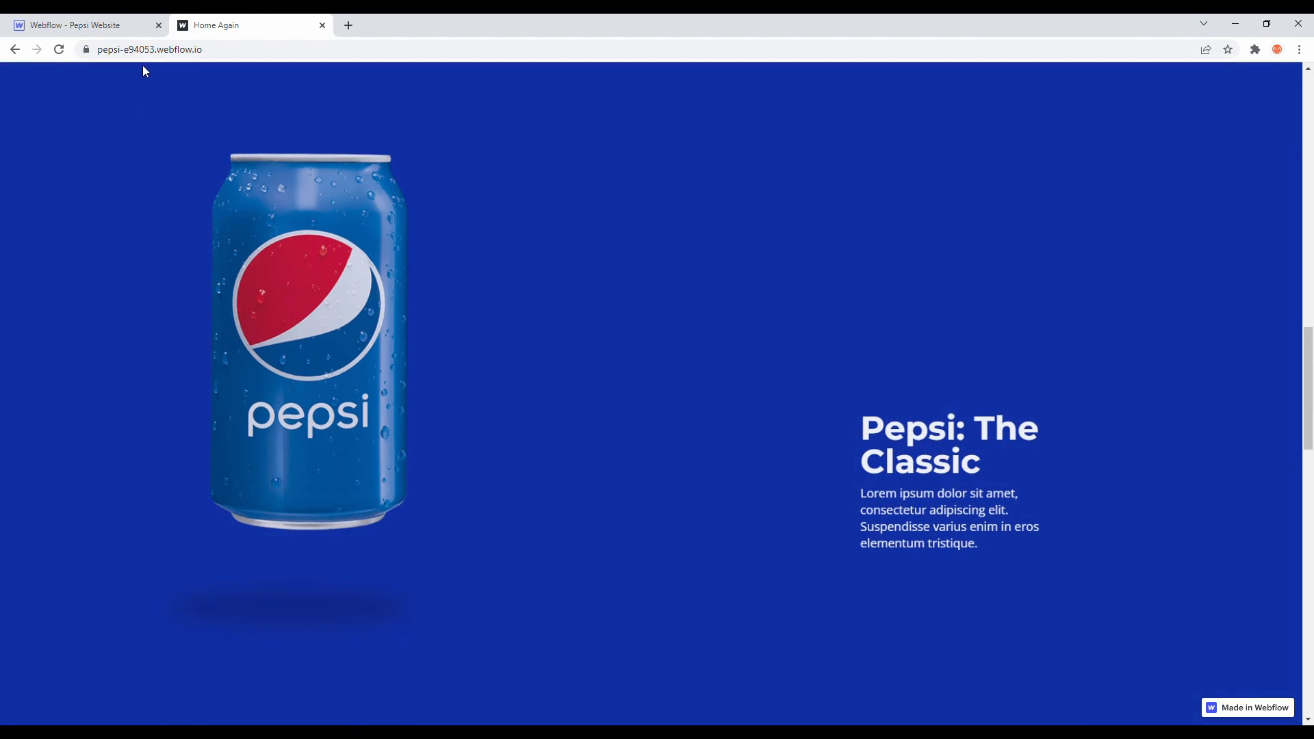
pyautogui.click(96, 25)
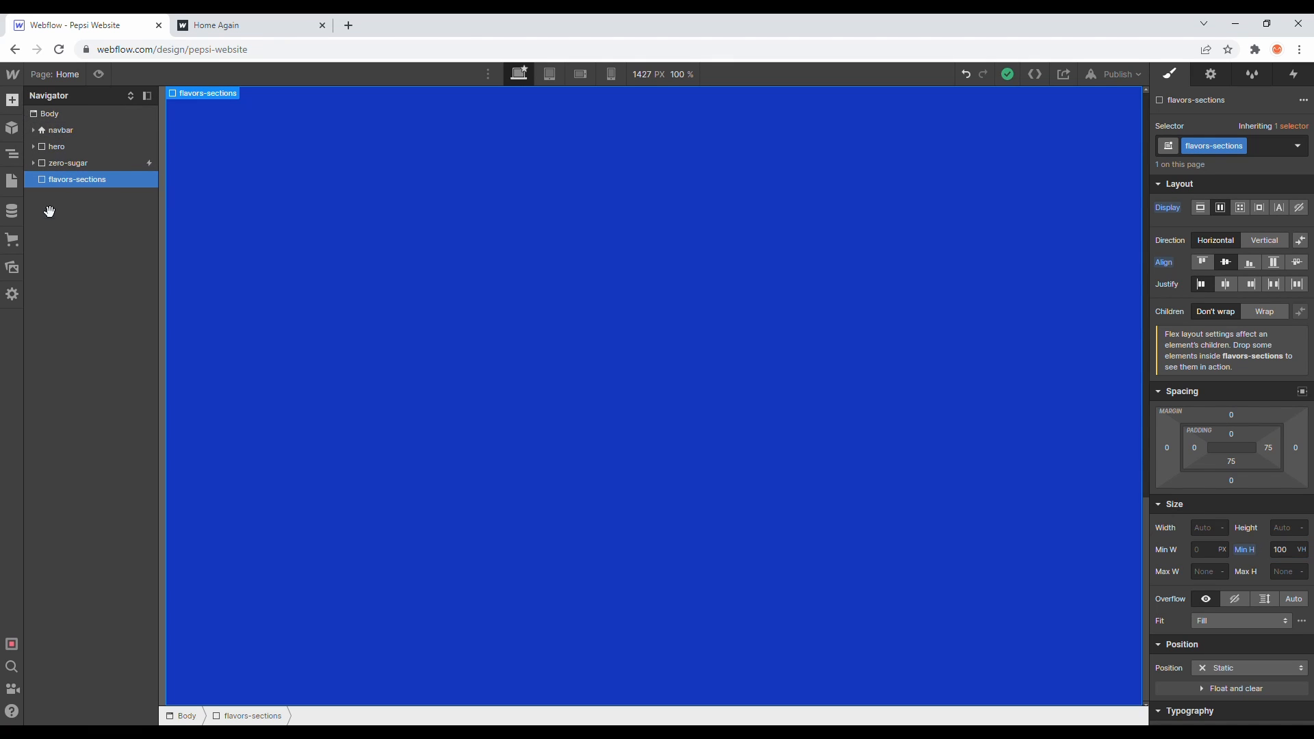
pyautogui.press('a')
pyautogui.moveTo(82, 351); pyautogui.dragTo(137, 187)
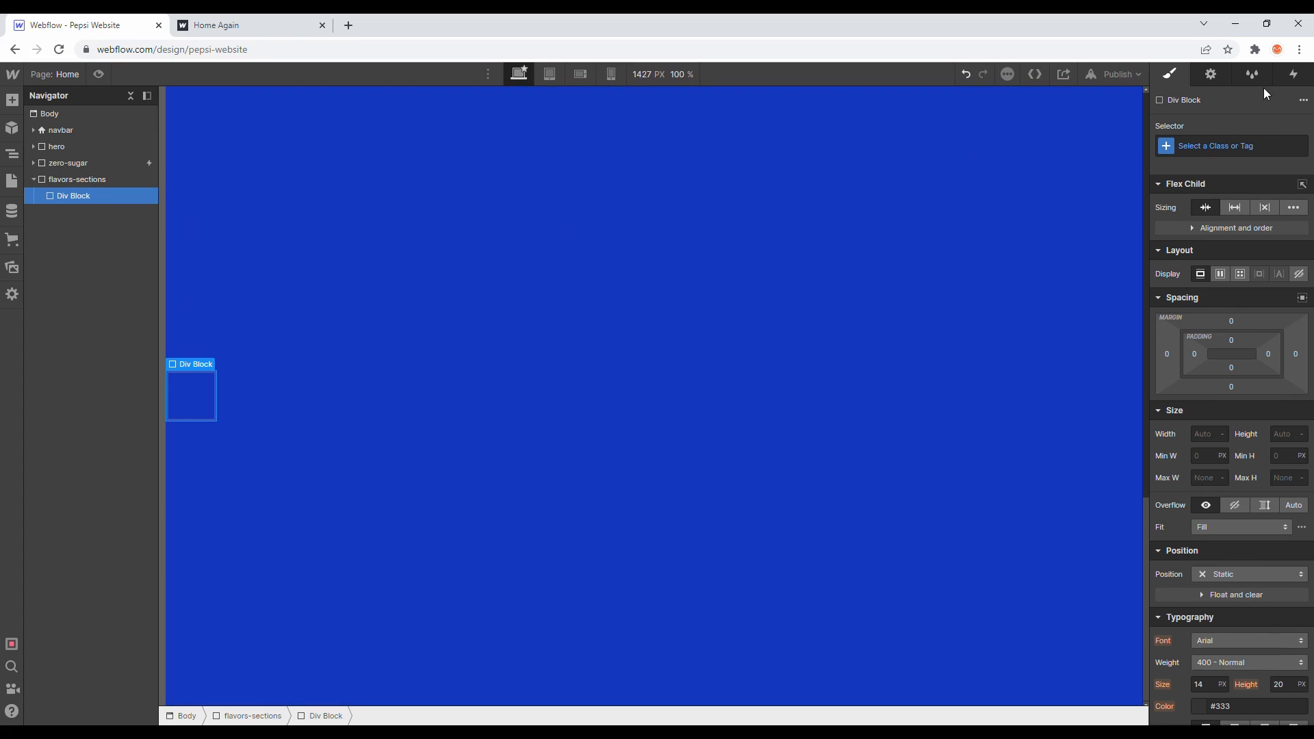
# - Give the inner Div Block the class cans-wrapper
pyautogui.click(1198, 152)
pyautogui.write('cans-wrapper')
pyautogui.press('Return')
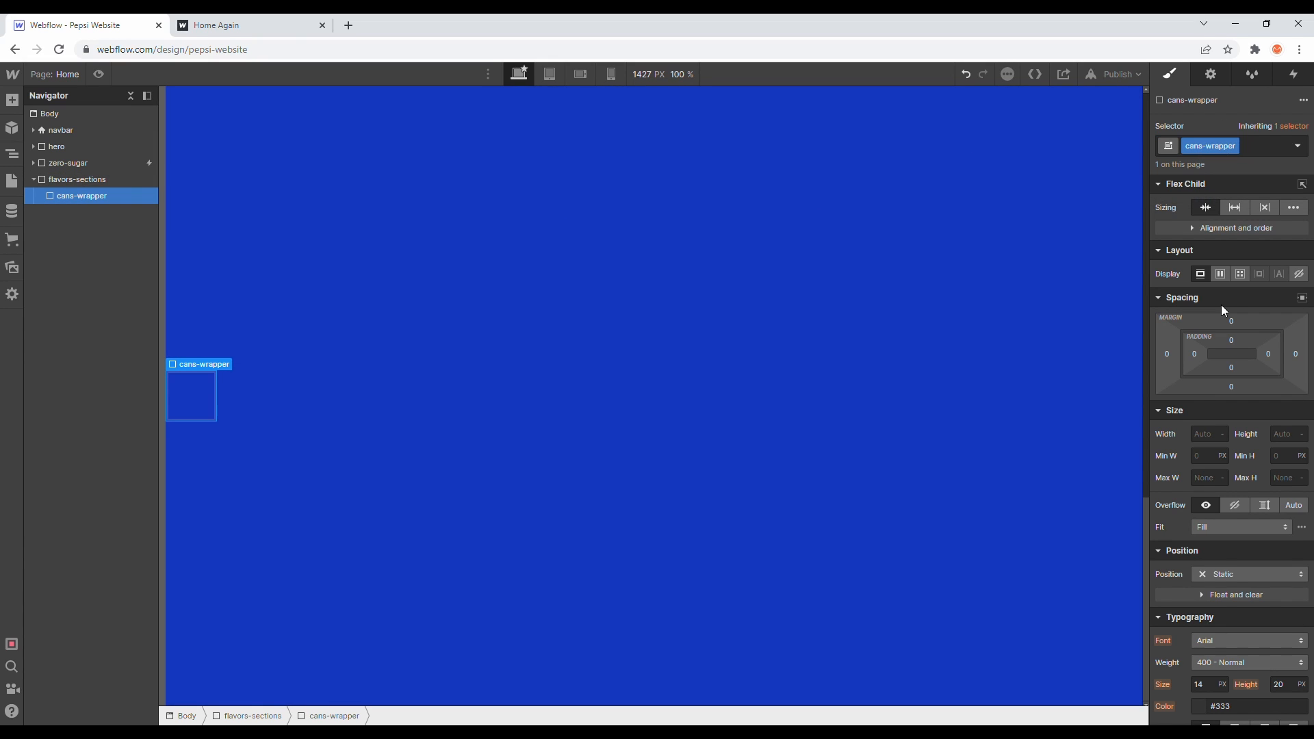
# - Set the cans-wrapper width to 30% and height to 100vh
pyautogui.click(1207, 435)
pyautogui.press('Return')
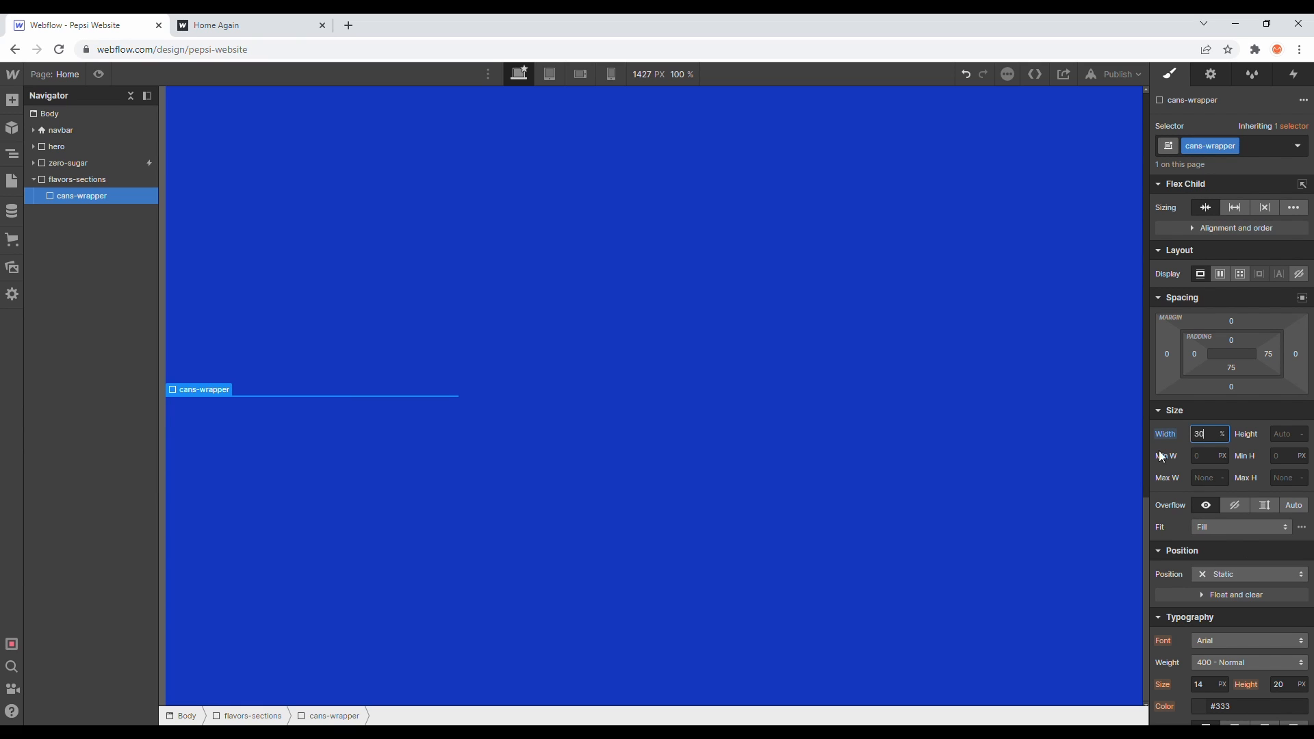
pyautogui.click(1286, 438)
pyautogui.write('100vh')
pyautogui.press('Return')
# - Center cans-wrapper horizontally by setting the flavors-sections justification to center
pyautogui.click(112, 181)
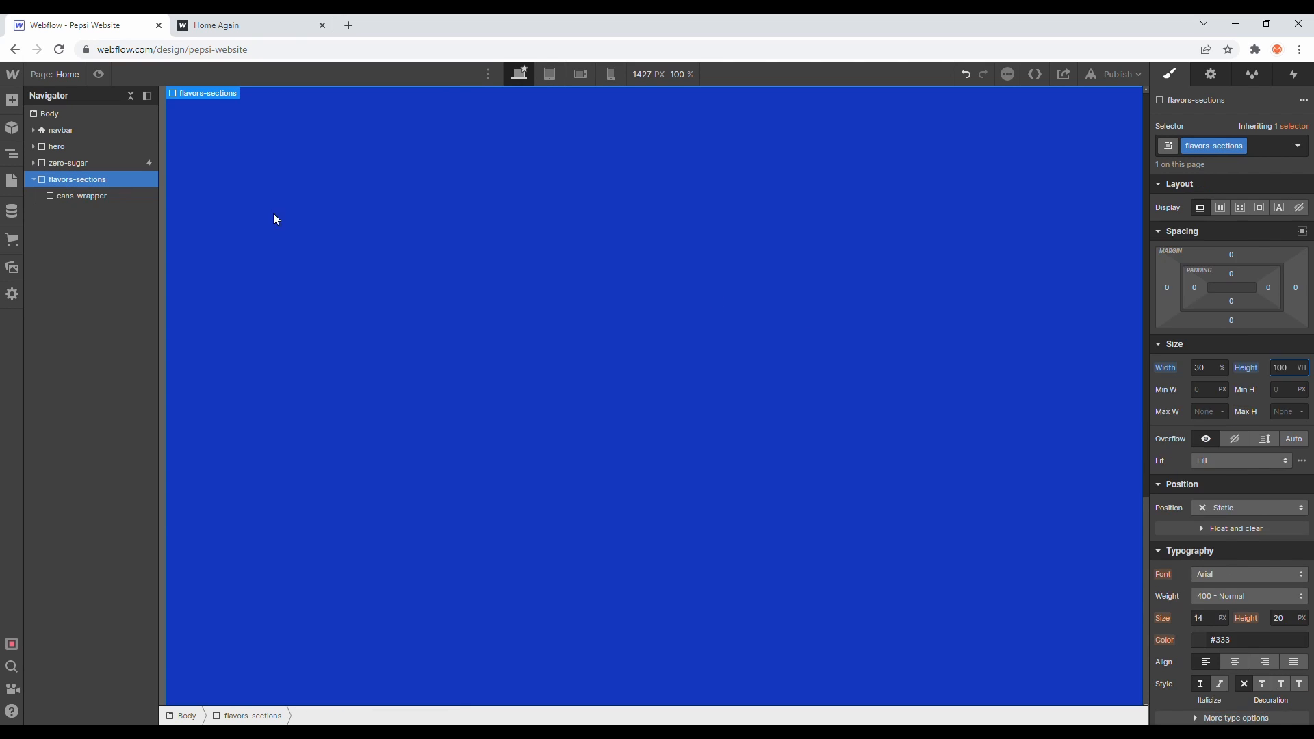
pyautogui.keyDown('alt'); pyautogui.click(1247, 494); pyautogui.keyUp('alt')
pyautogui.click(98, 197)
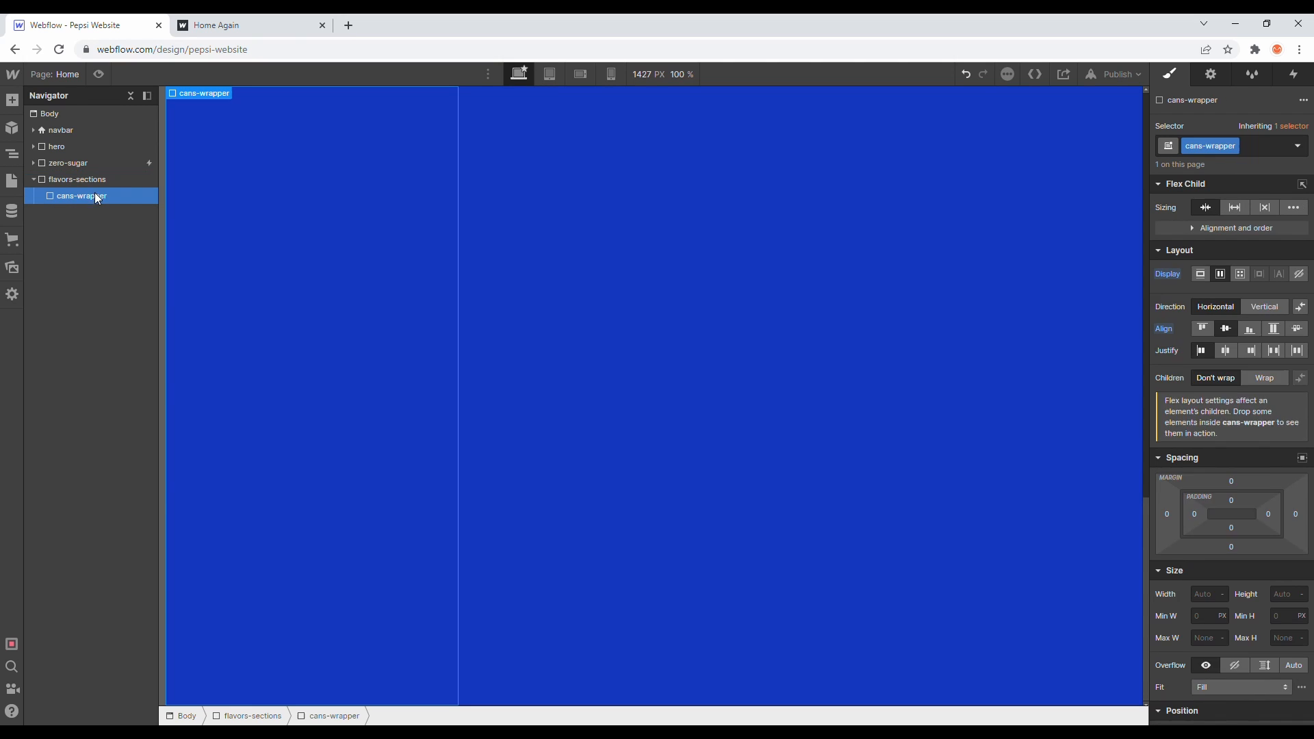
pyautogui.click(122, 178)
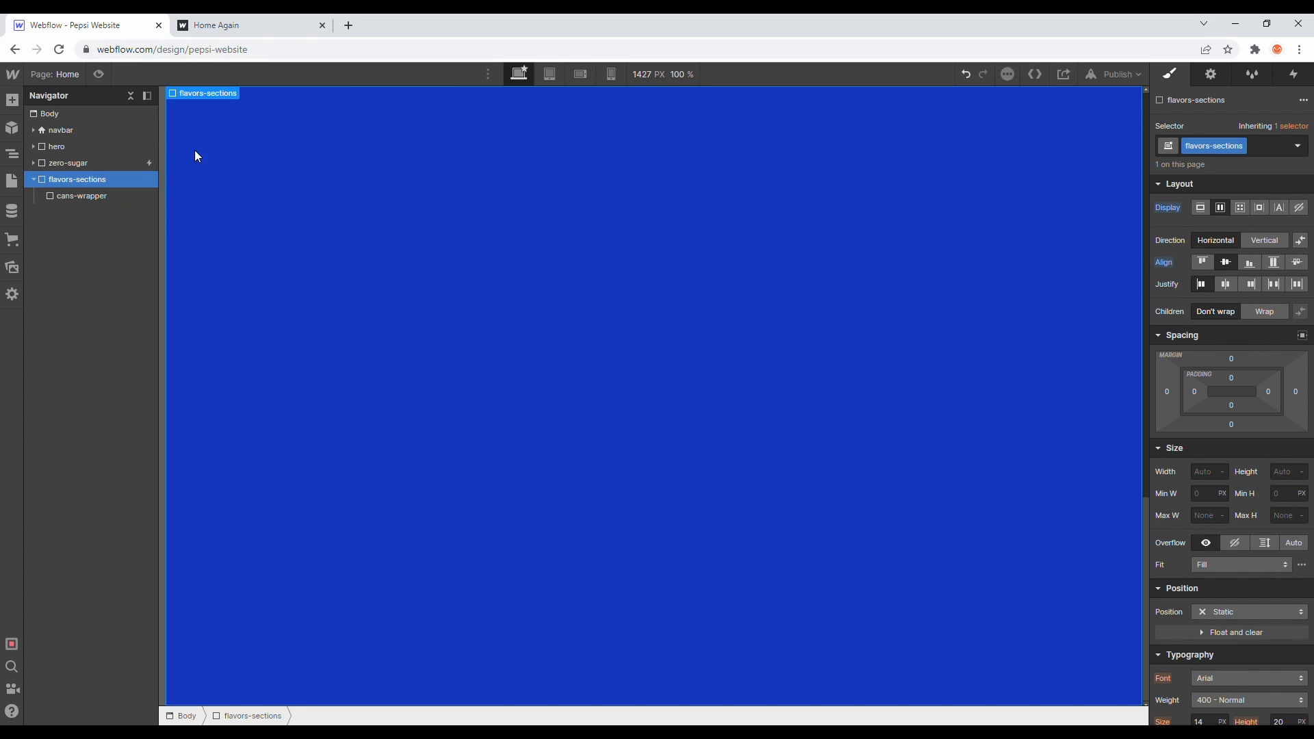
pyautogui.click(1225, 284)
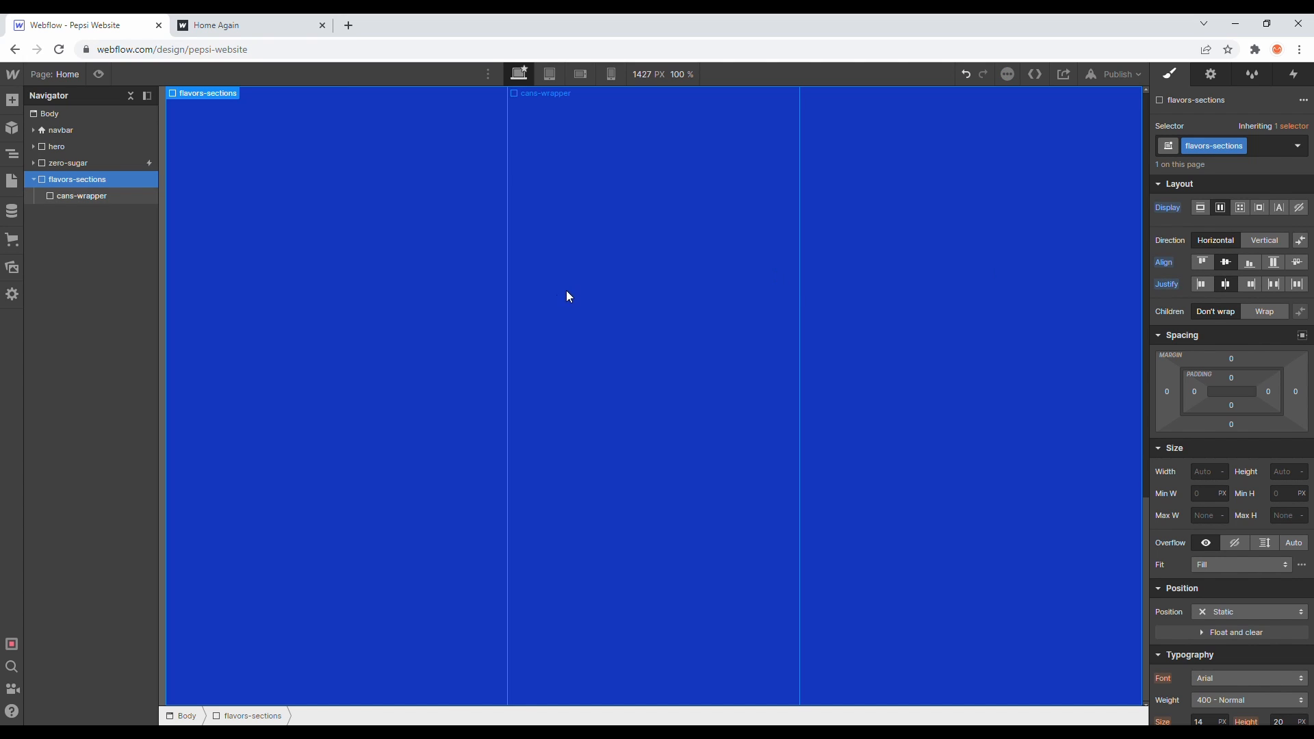
# - Place the hero-pepsi-can.png image from Assets inside the cans-wrapper
pyautogui.click(128, 200)
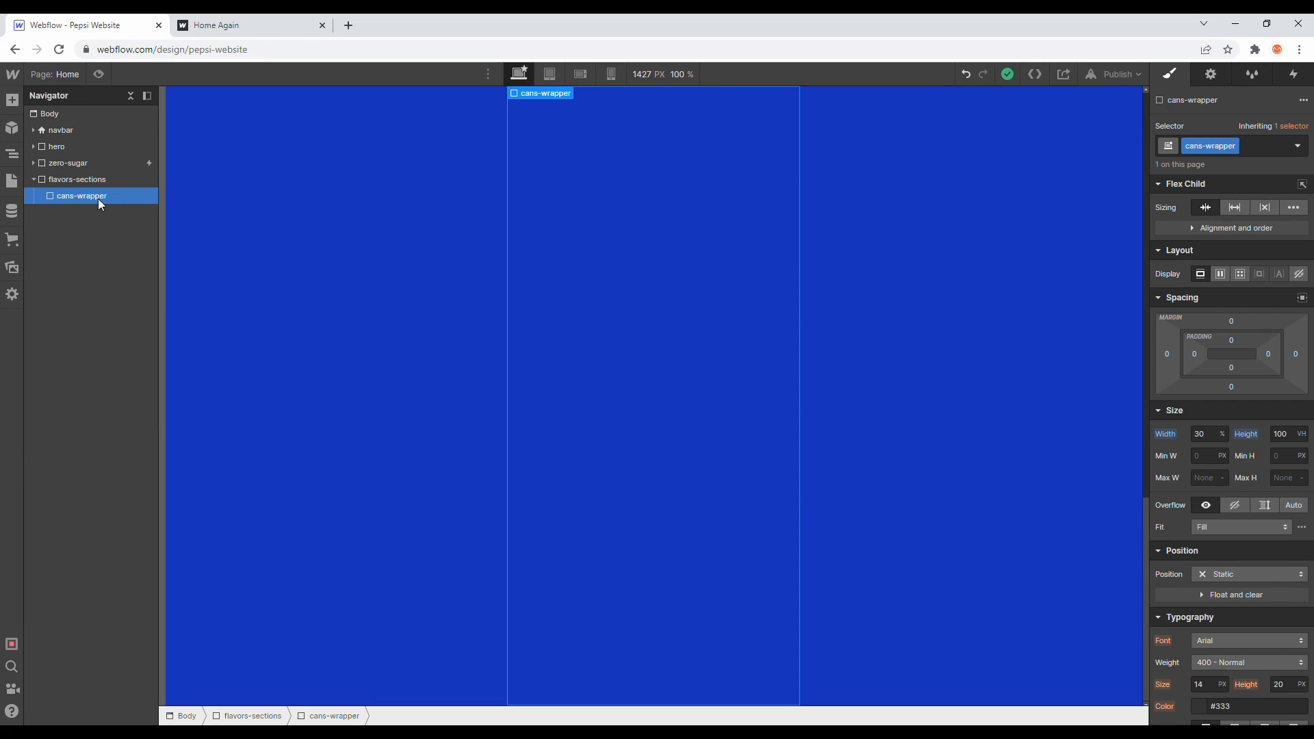
pyautogui.click(11, 273)
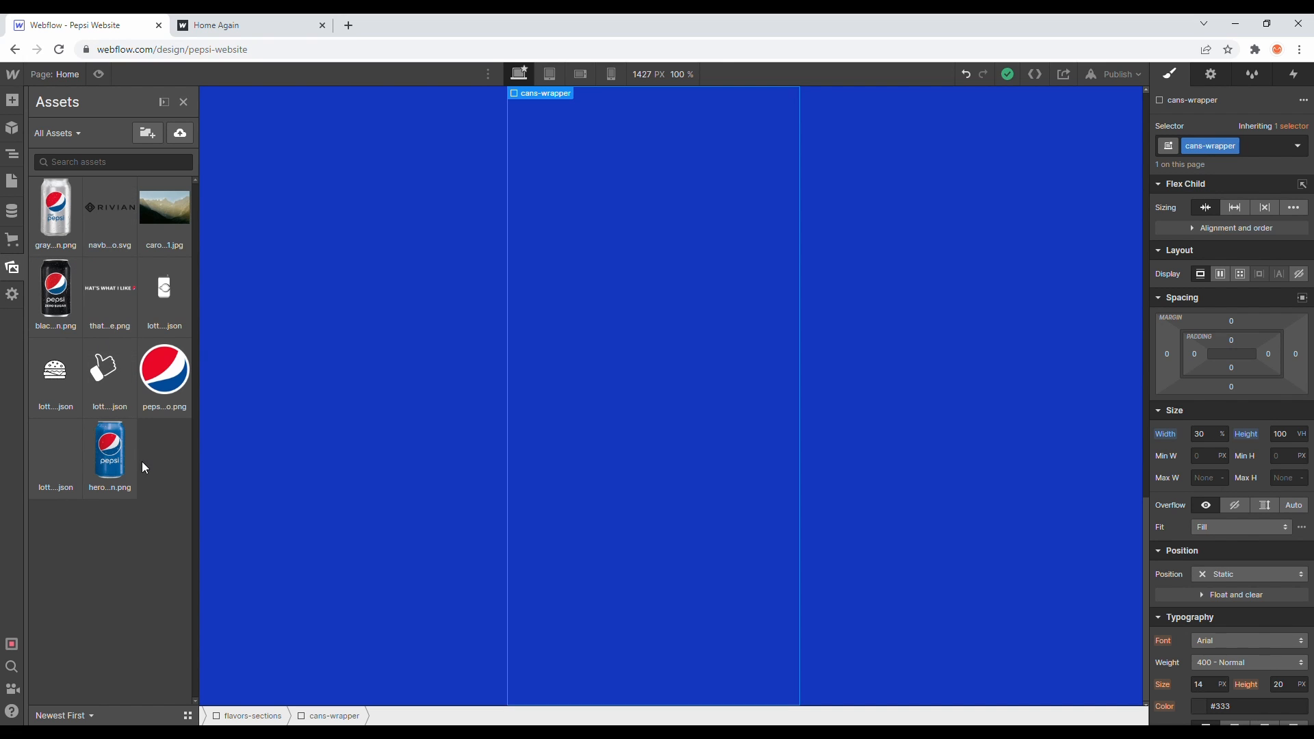
pyautogui.moveTo(113, 465); pyautogui.dragTo(96, 211)
pyautogui.click(12, 271)
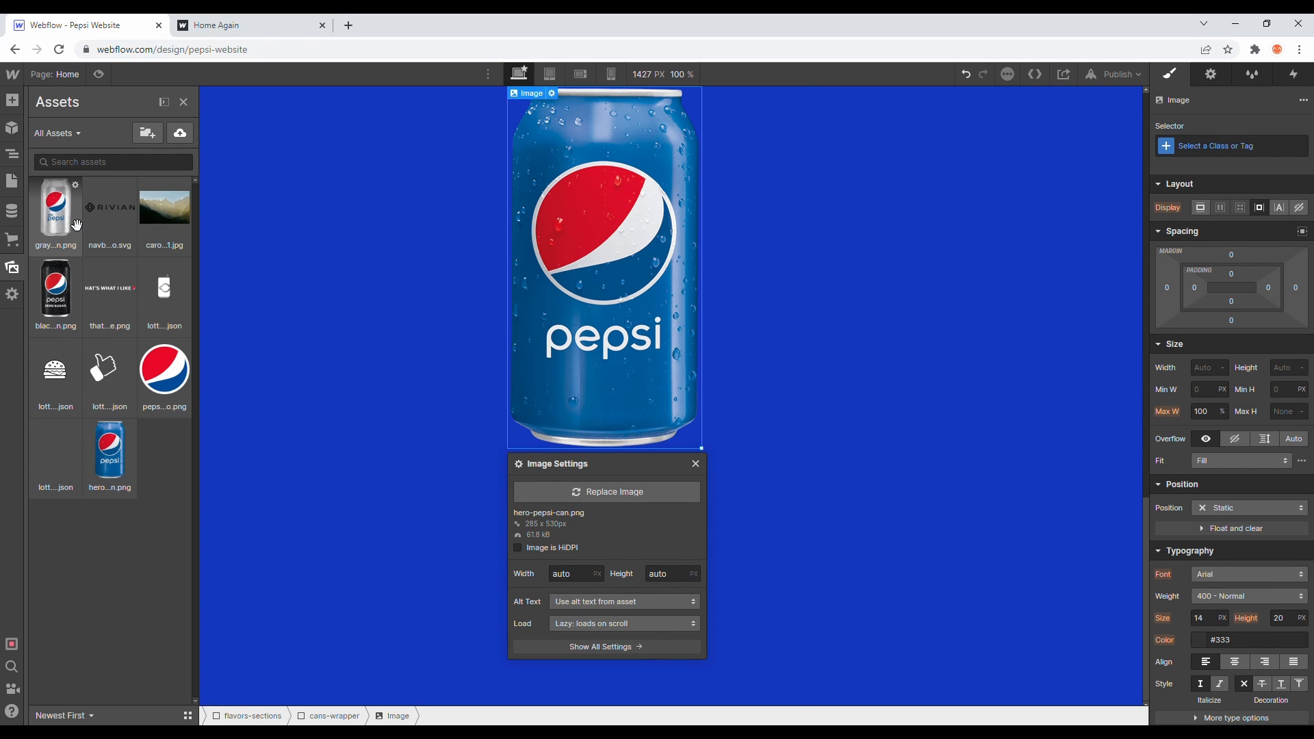
# - Place the gray-can.png image from Assets into cans-wrapper and open the Navigator
pyautogui.moveTo(64, 292); pyautogui.dragTo(133, 253)
pyautogui.click(14, 269)
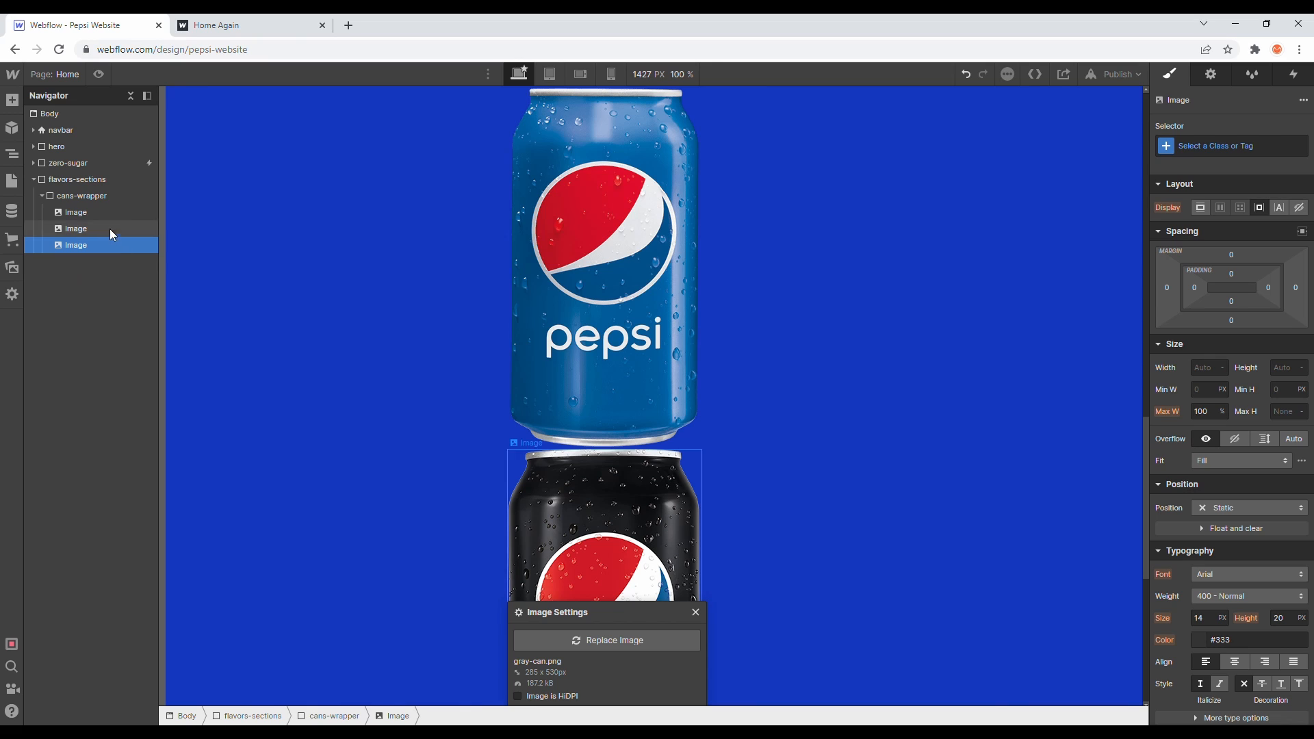
# - Select the first image in cans-wrapper and create the class can for it
pyautogui.click(108, 212)
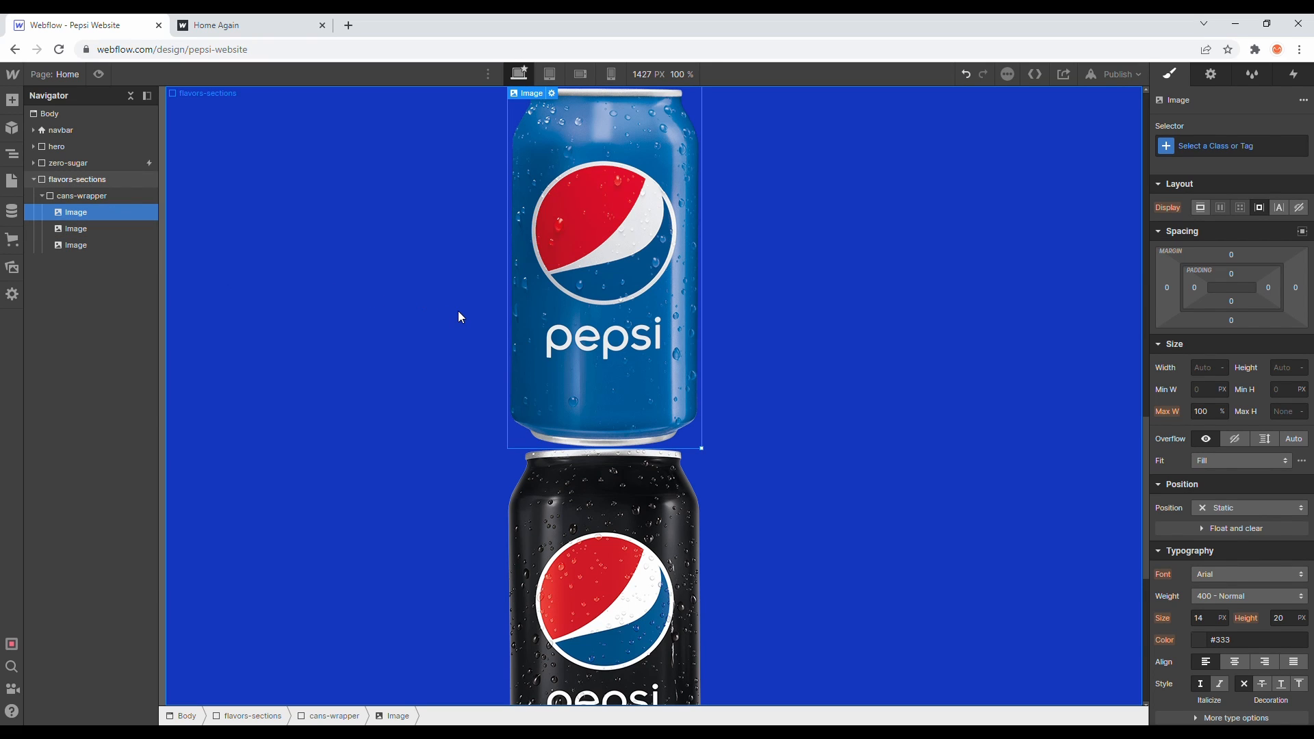
pyautogui.click(1212, 153)
pyautogui.write('can')
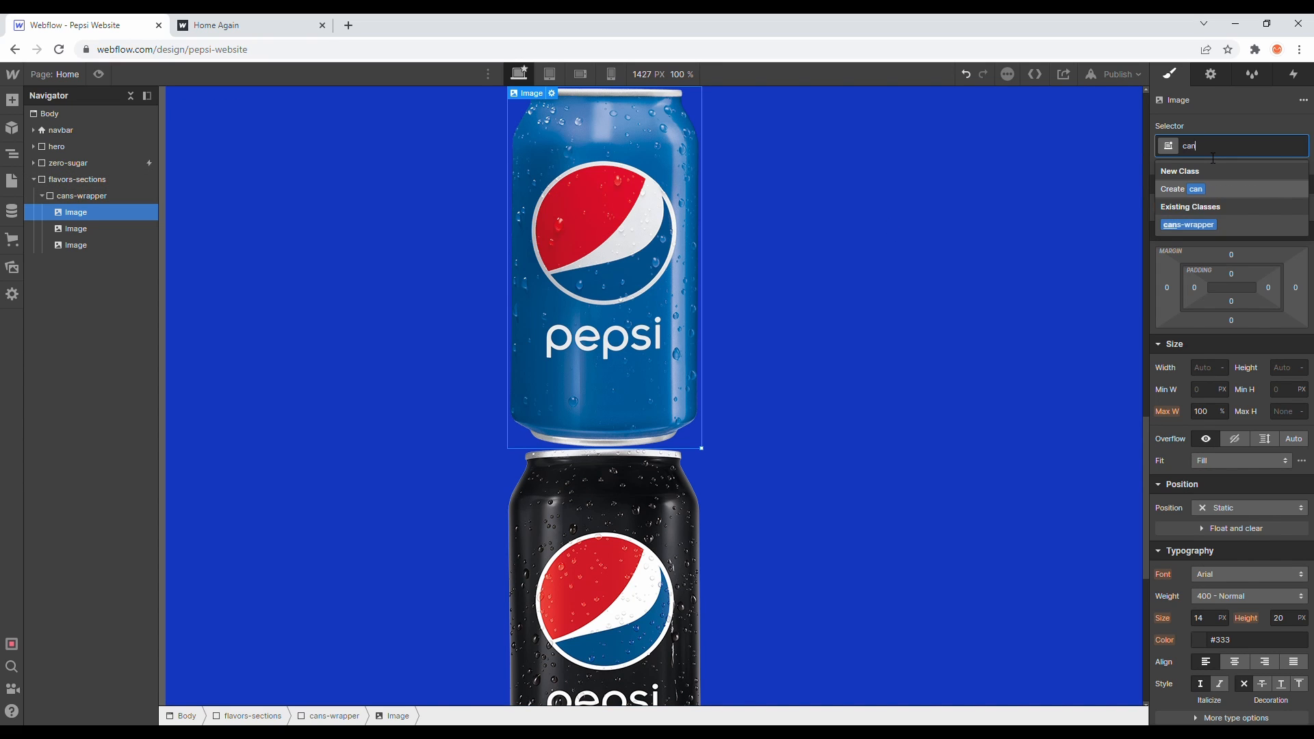
pyautogui.press('Return')
# - Apply the can class to the second and third images in cans-wrapper
pyautogui.click(75, 228)
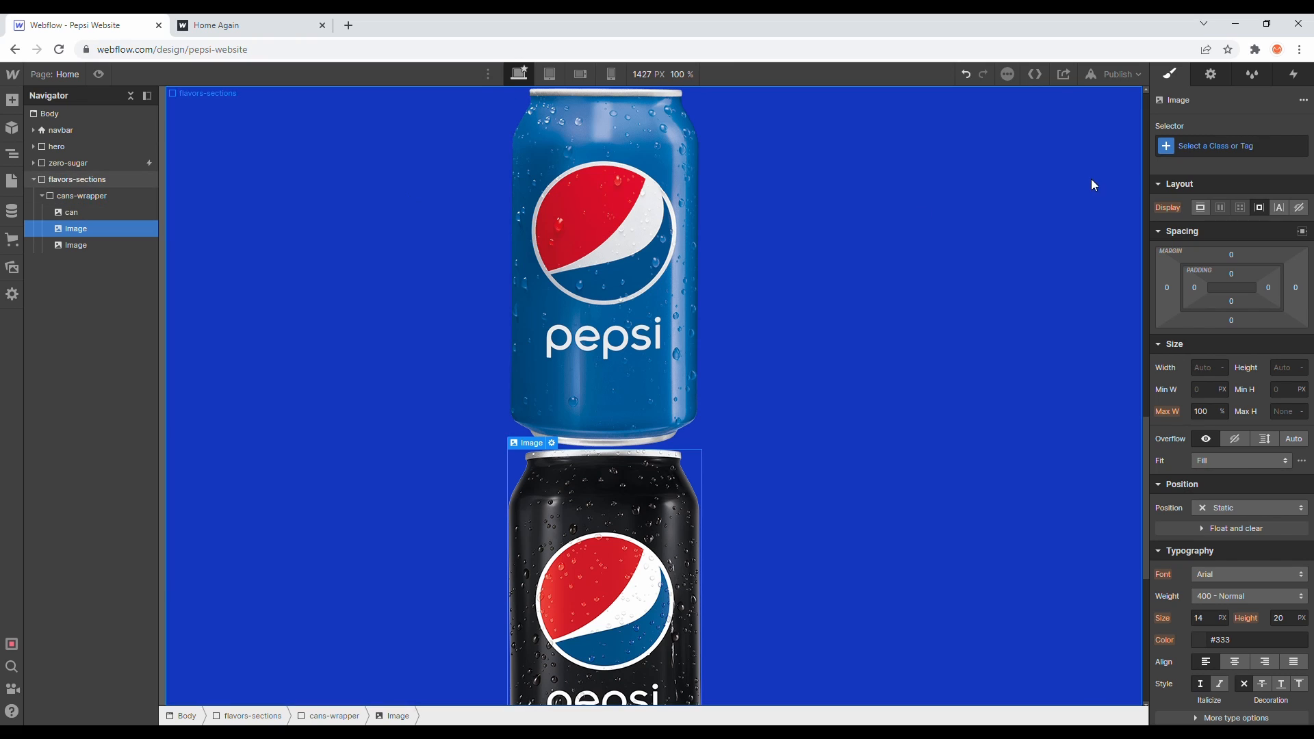
pyautogui.click(1222, 145)
pyautogui.write('can')
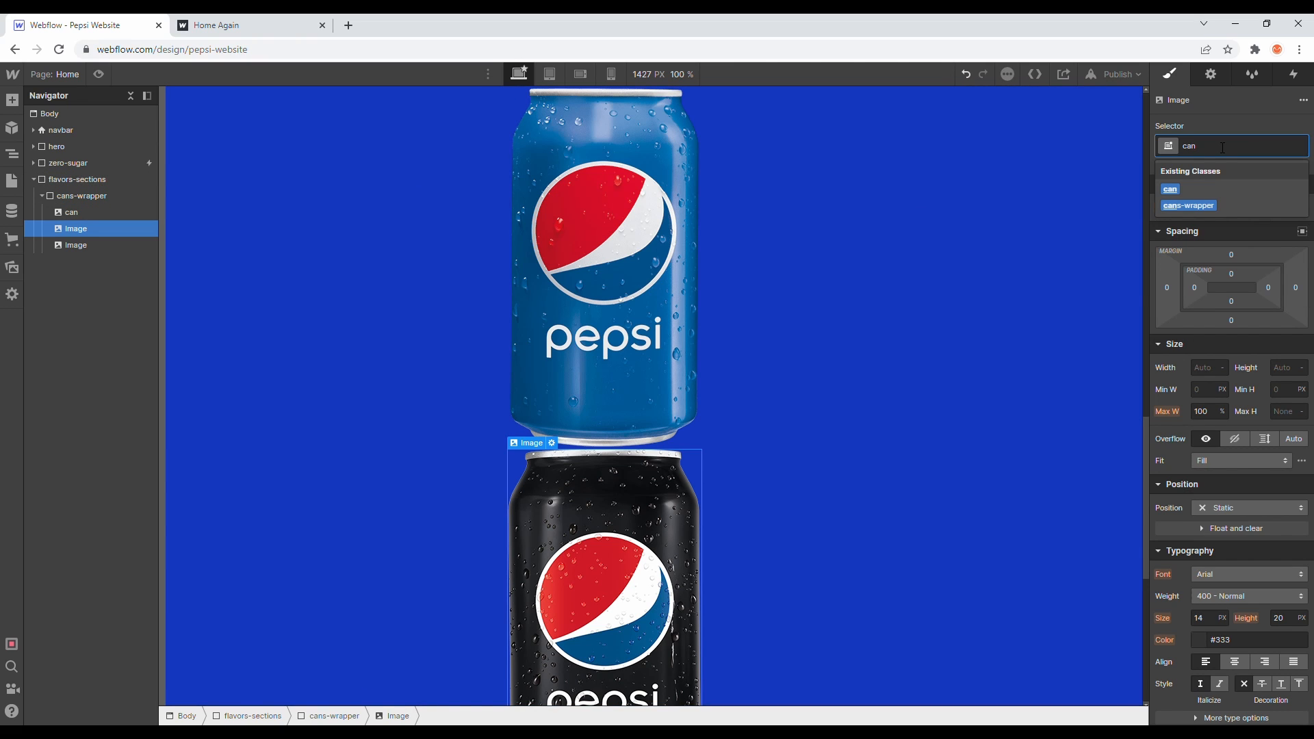
pyautogui.press('Return')
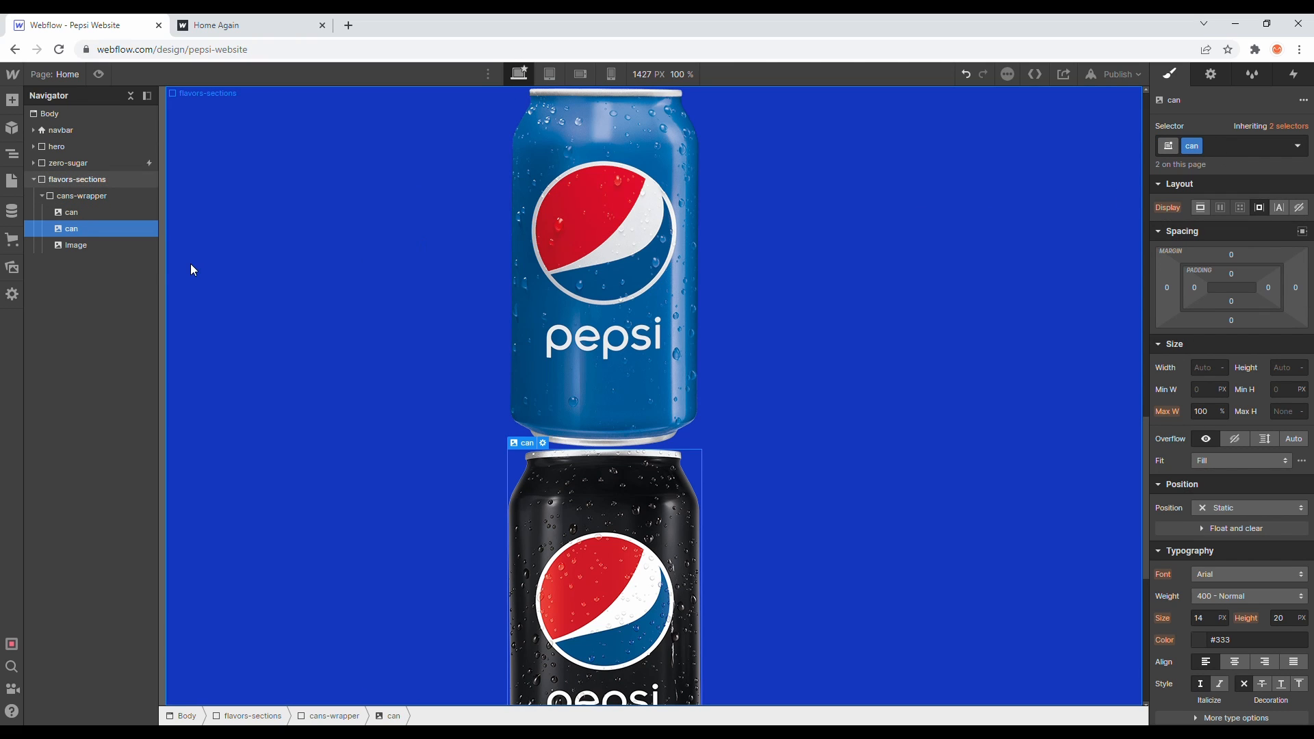
pyautogui.click(126, 248)
pyautogui.click(1197, 146)
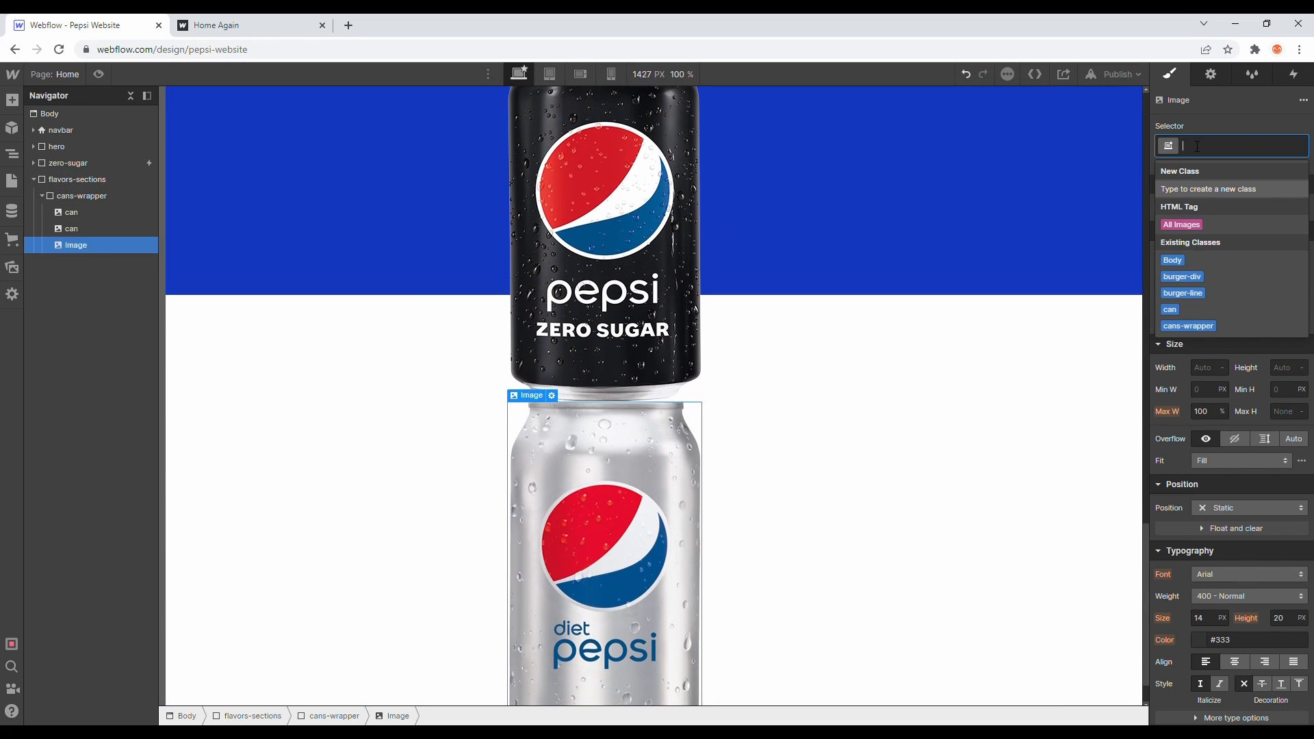
pyautogui.write('can')
pyautogui.press('Return')
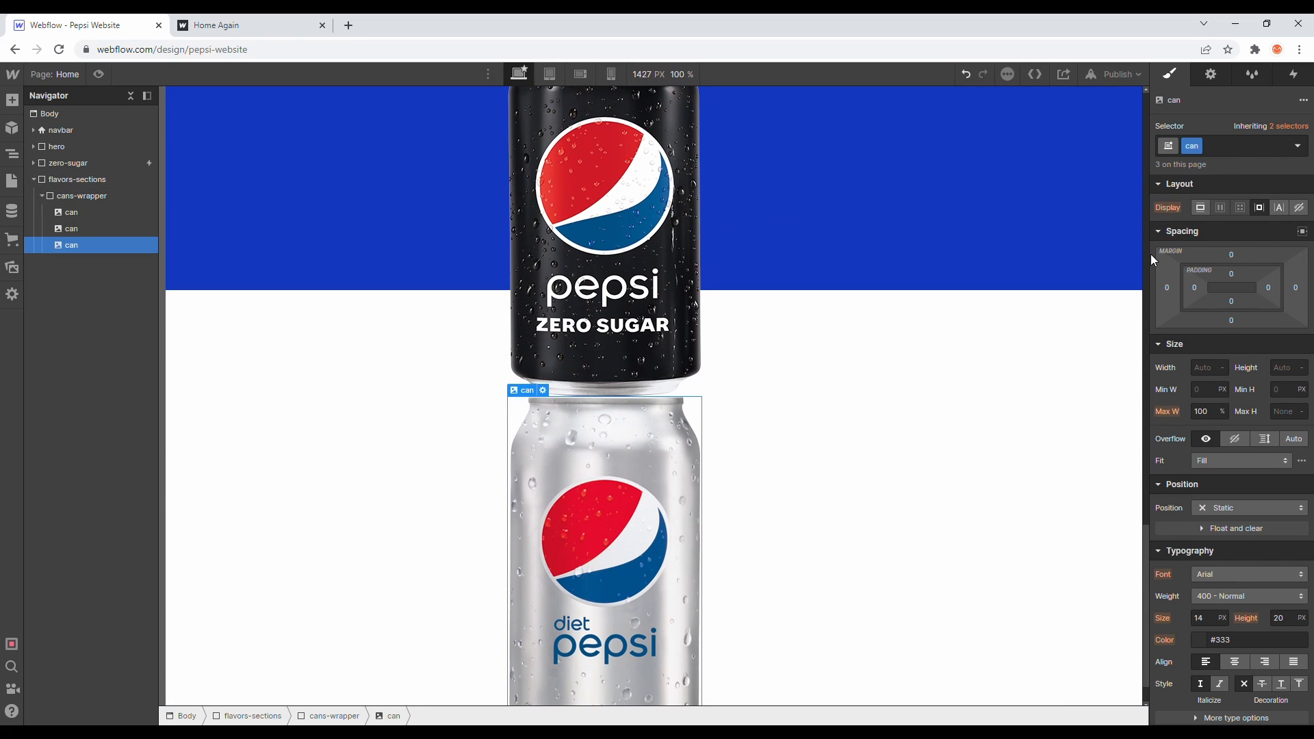
pyautogui.click(1212, 75)
pyautogui.click(1253, 74)
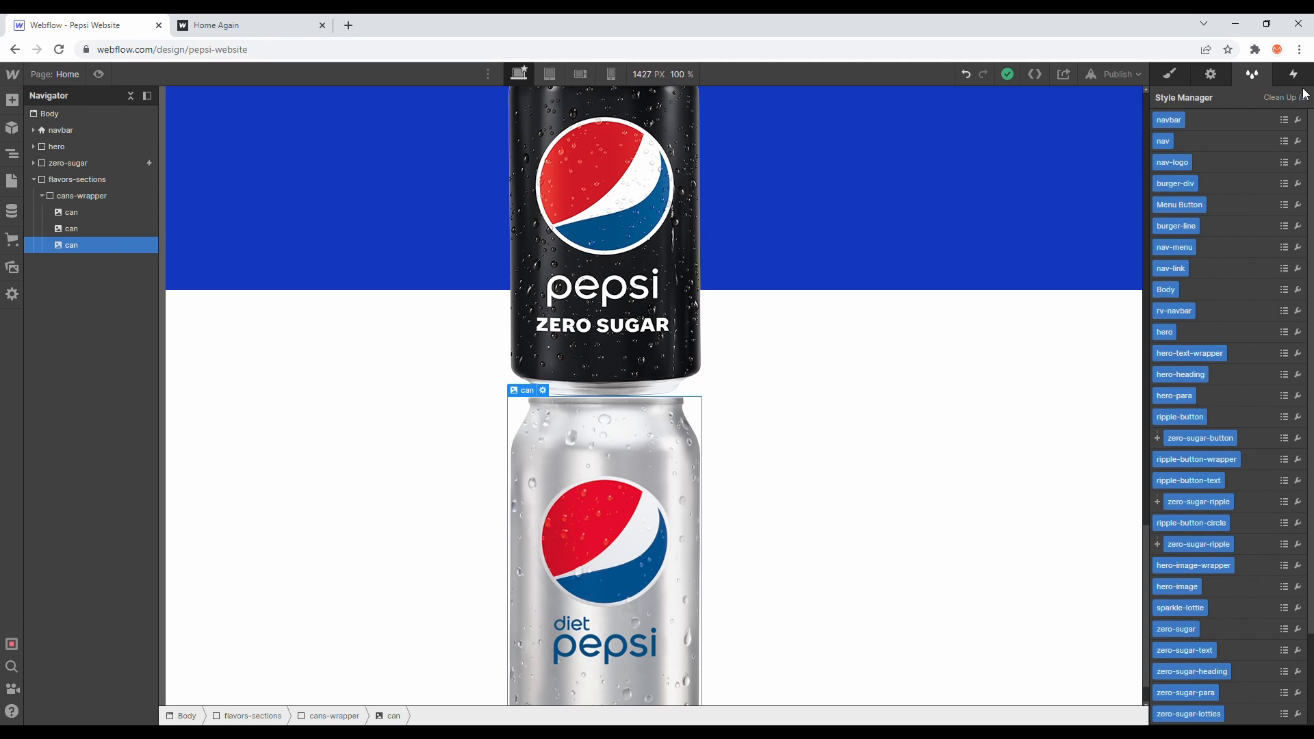
pyautogui.click(1169, 74)
pyautogui.scroll(10, 1019, 197)
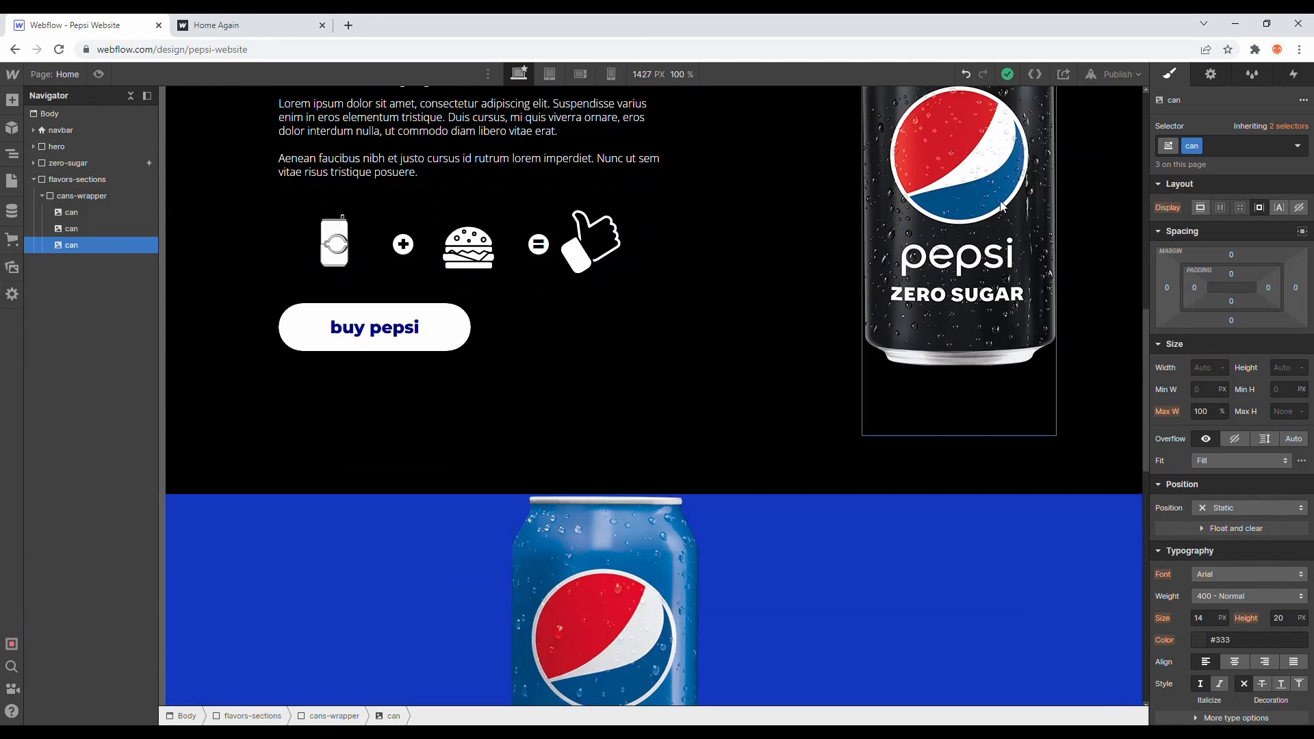
pyautogui.scroll(-5, 999, 200)
# - Select the first can and set the can class width to 300 px and position to Absolute
pyautogui.click(647, 308)
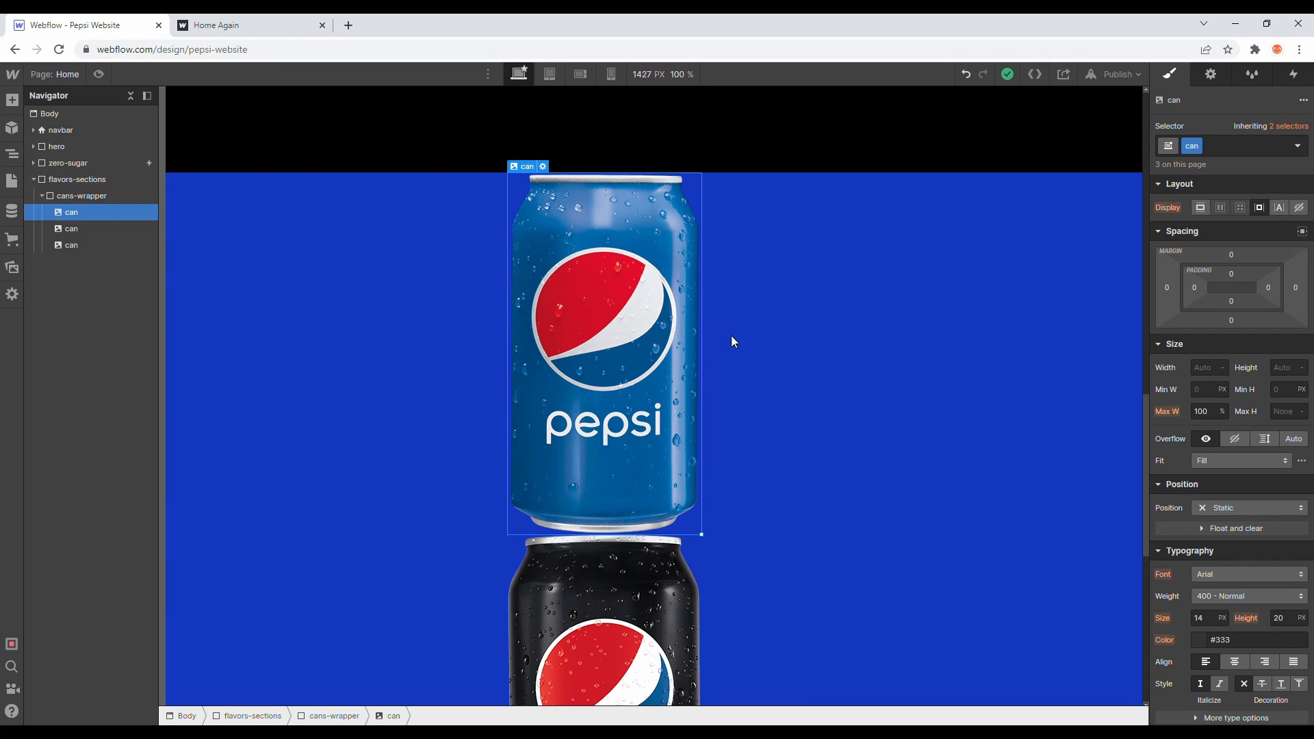
pyautogui.click(1207, 373)
pyautogui.write('300')
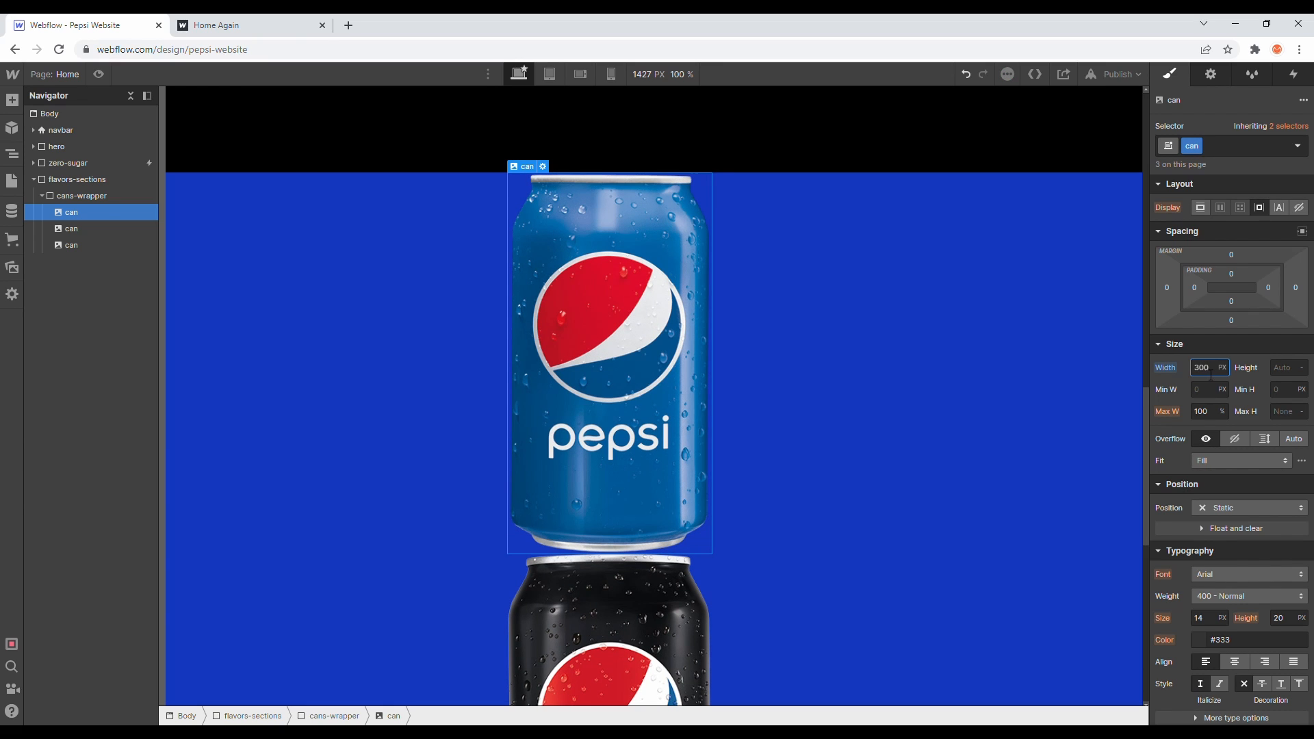
pyautogui.click(1214, 508)
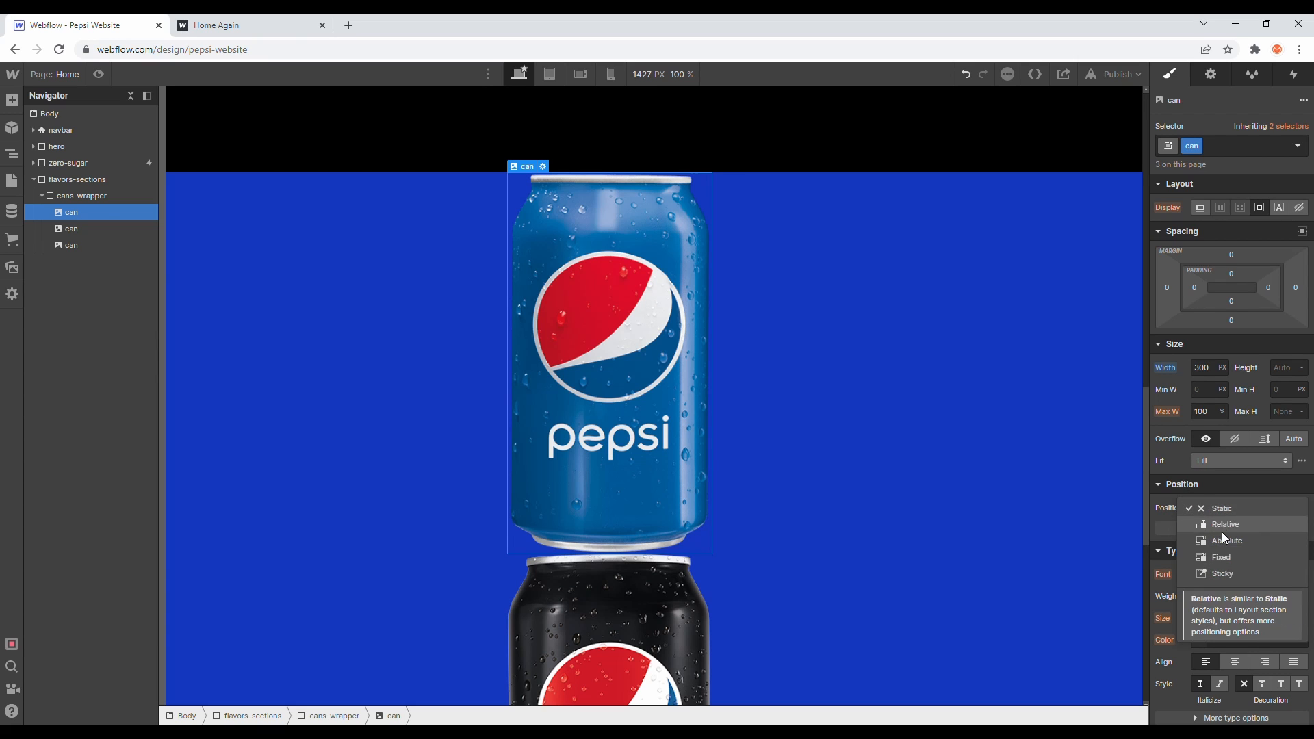
pyautogui.click(1222, 540)
# - Set the can class opacity to 0%
pyautogui.scroll(-1, 766, 430)
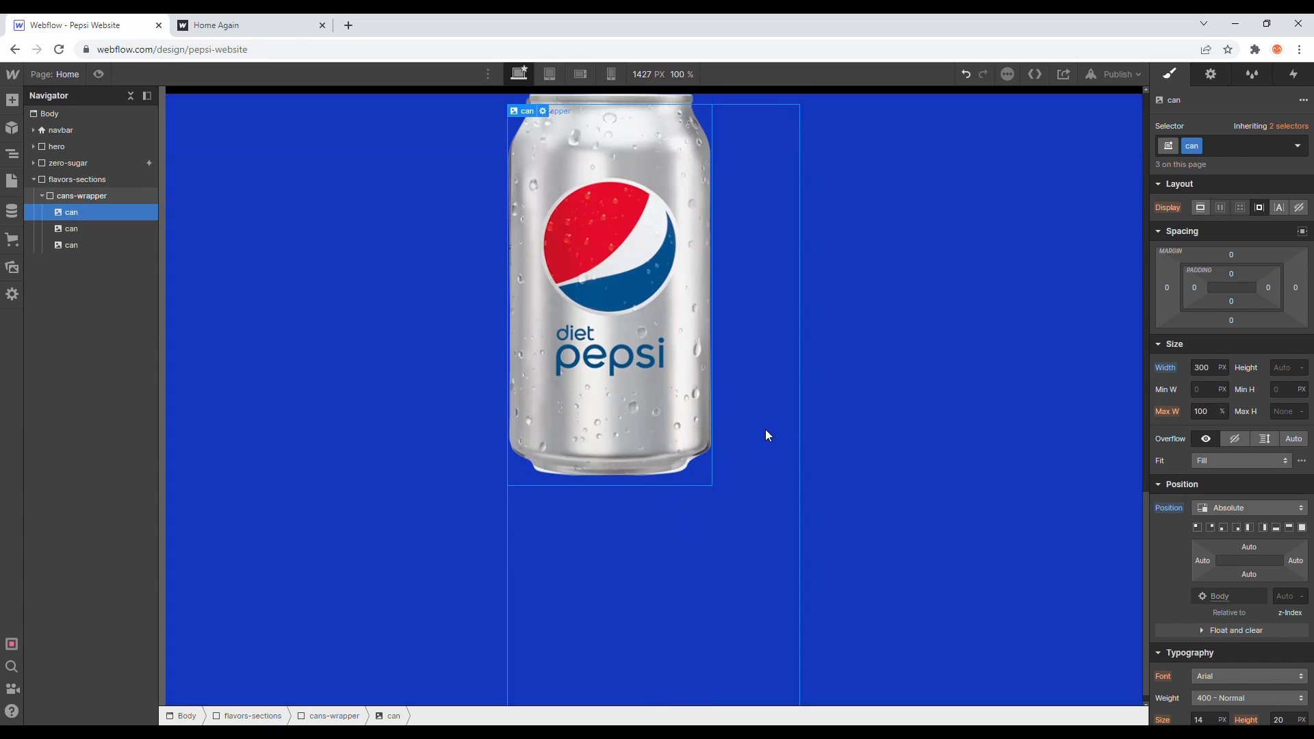
pyautogui.scroll(-10, 1270, 501)
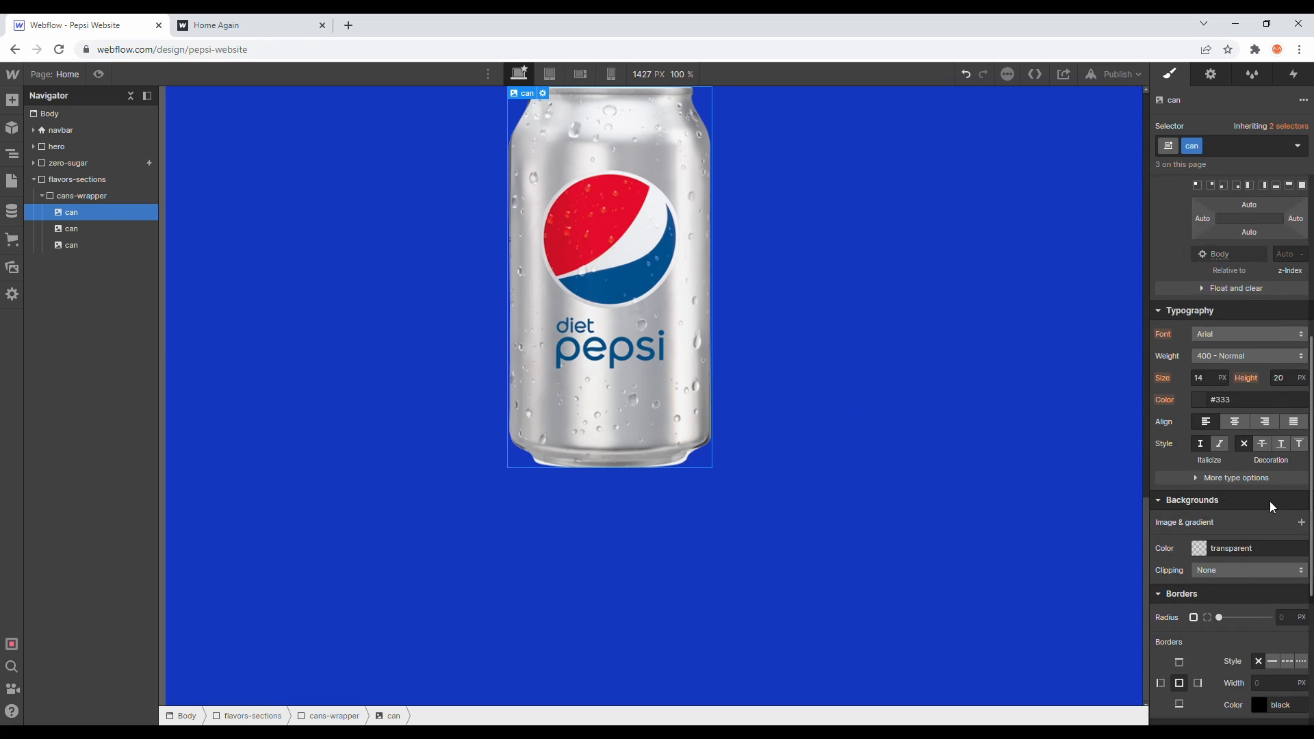
pyautogui.moveTo(1266, 509); pyautogui.dragTo(1120, 511)
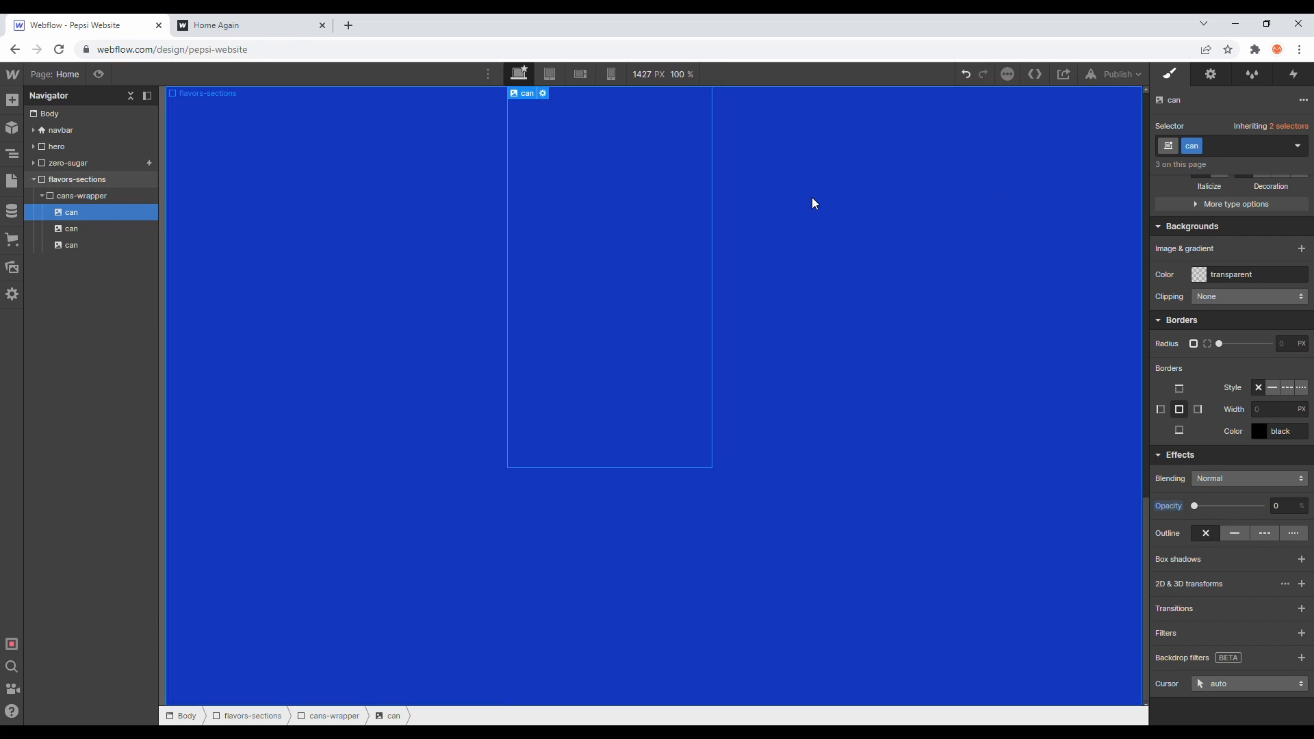
# - Add the combo class blue-can to the first can
pyautogui.click(1242, 146)
pyautogui.write('blue-can')
pyautogui.press('Return')
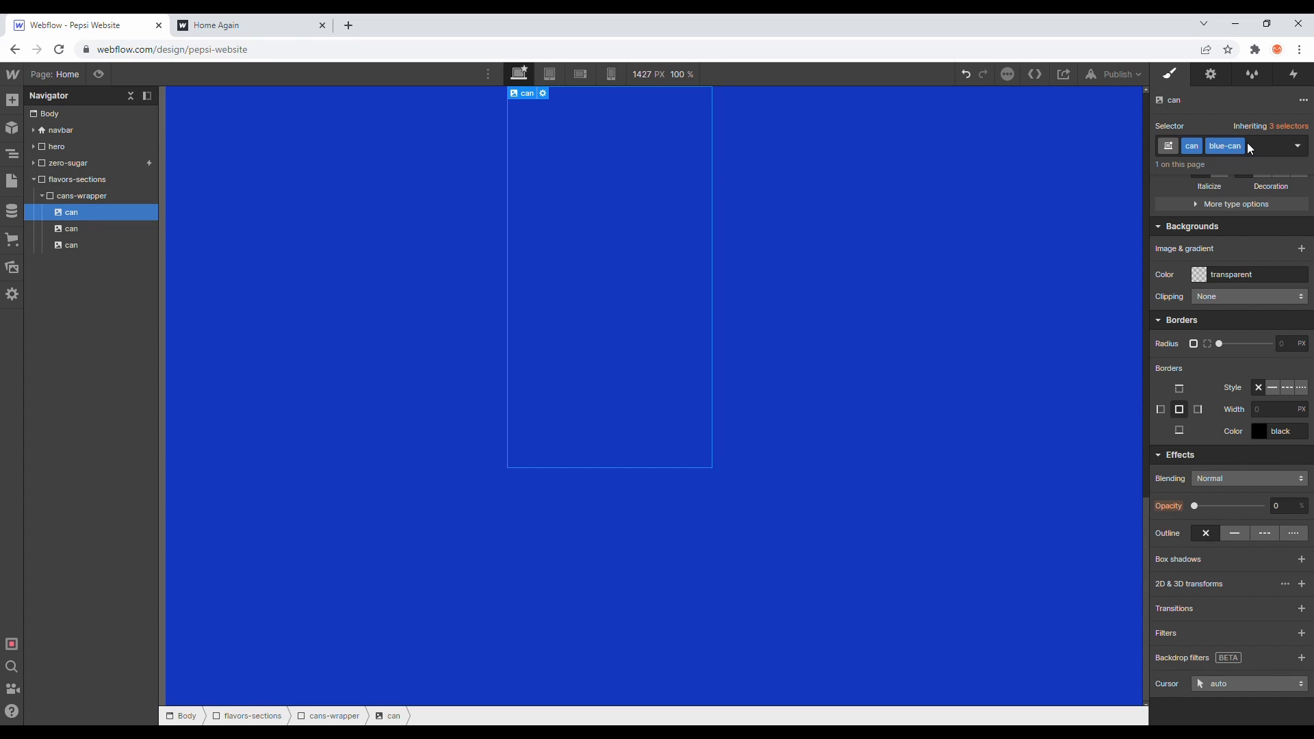
# - Restore blue-can's opacity to full
pyautogui.scroll(5, 1208, 348)
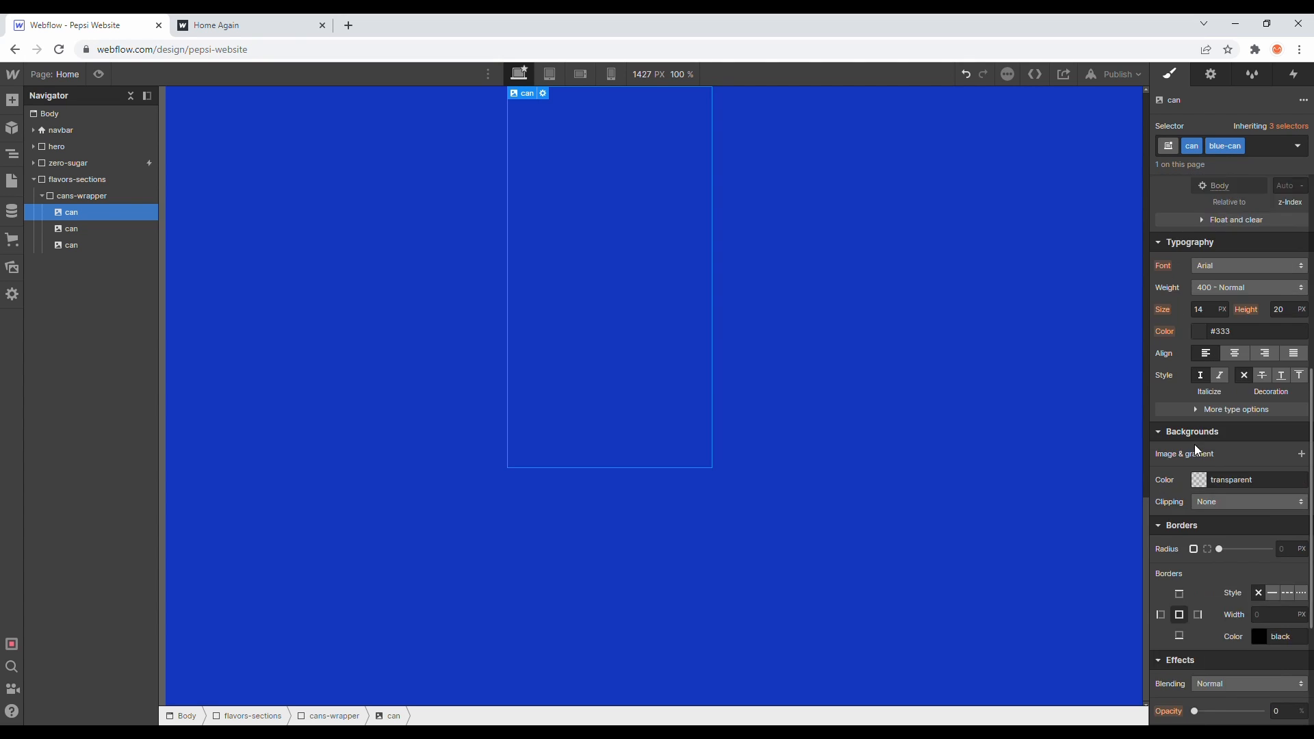
pyautogui.scroll(3, 1197, 449)
pyautogui.scroll(-8, 1199, 442)
pyautogui.moveTo(1194, 506); pyautogui.dragTo(1270, 507)
pyautogui.scroll(5, 1171, 423)
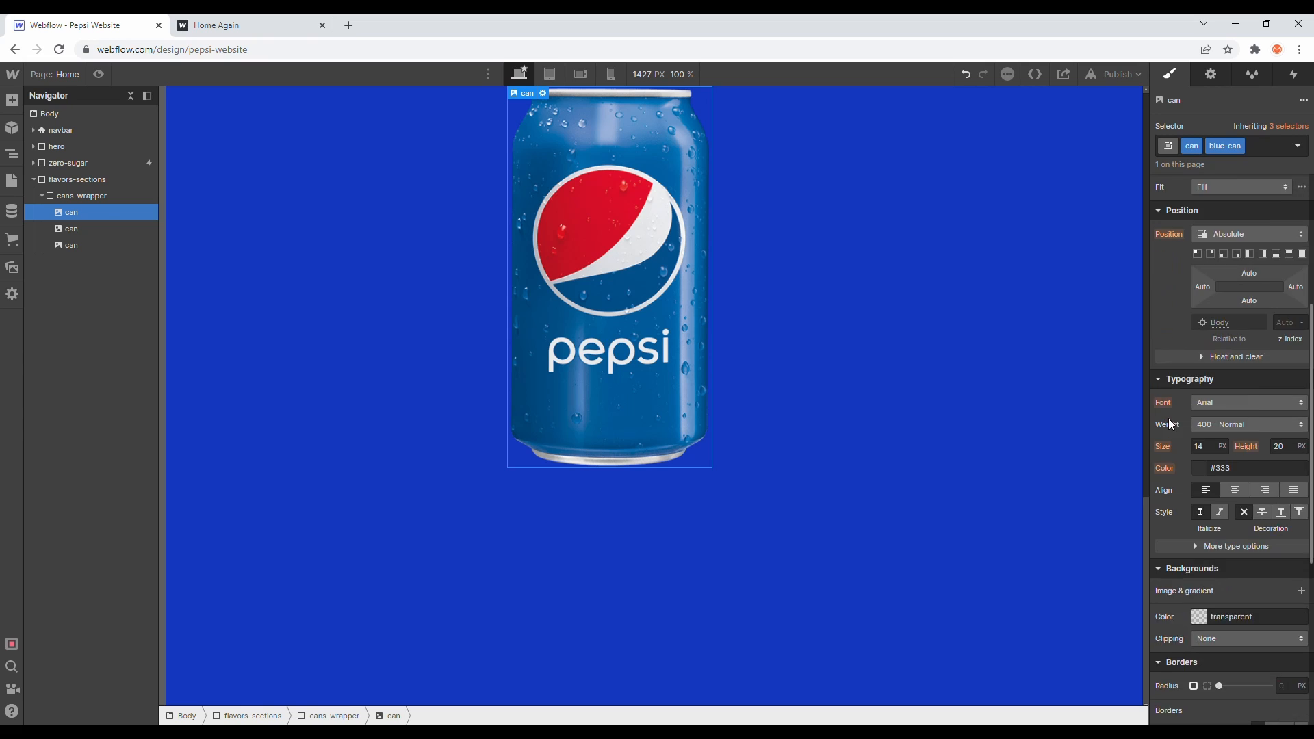
# - Set blue-can's z-index to 4
pyautogui.scroll(2, 1171, 423)
pyautogui.click(1288, 462)
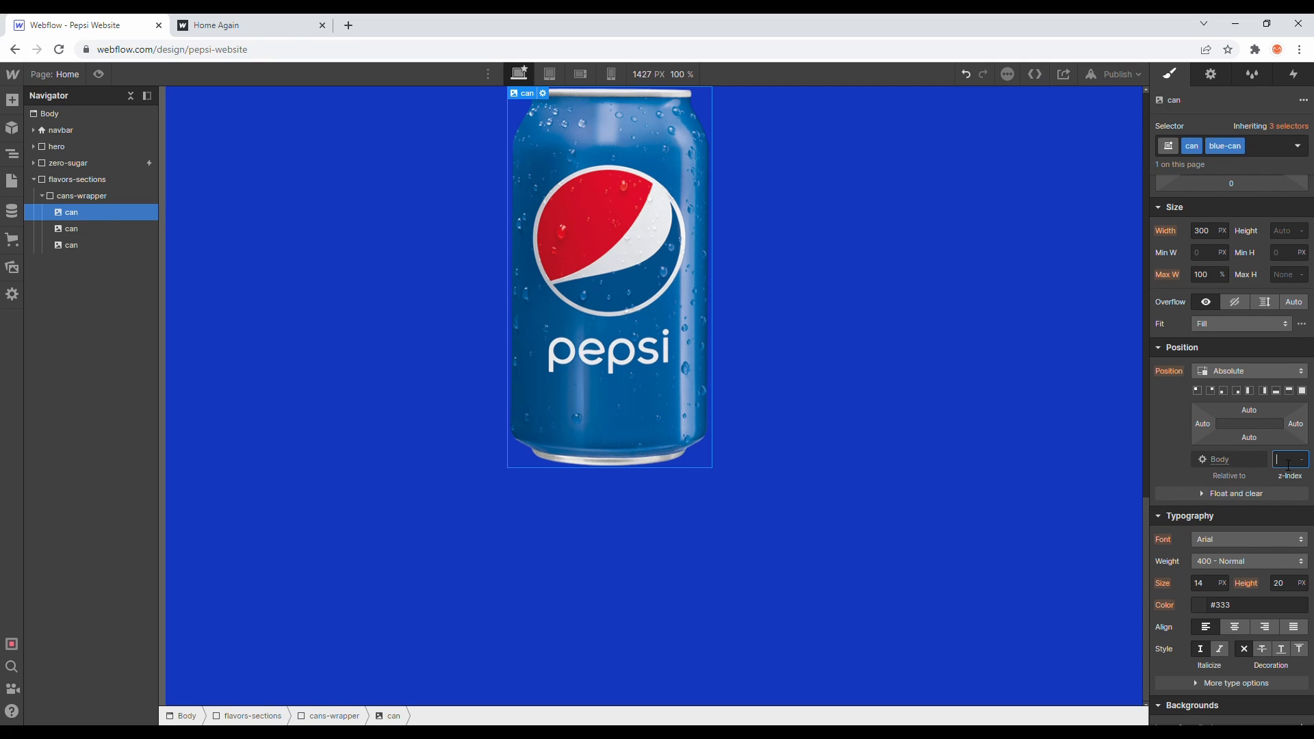
pyautogui.write('4')
# - Select the second can and add the combo class black-can to it
pyautogui.click(102, 228)
pyautogui.click(1237, 146)
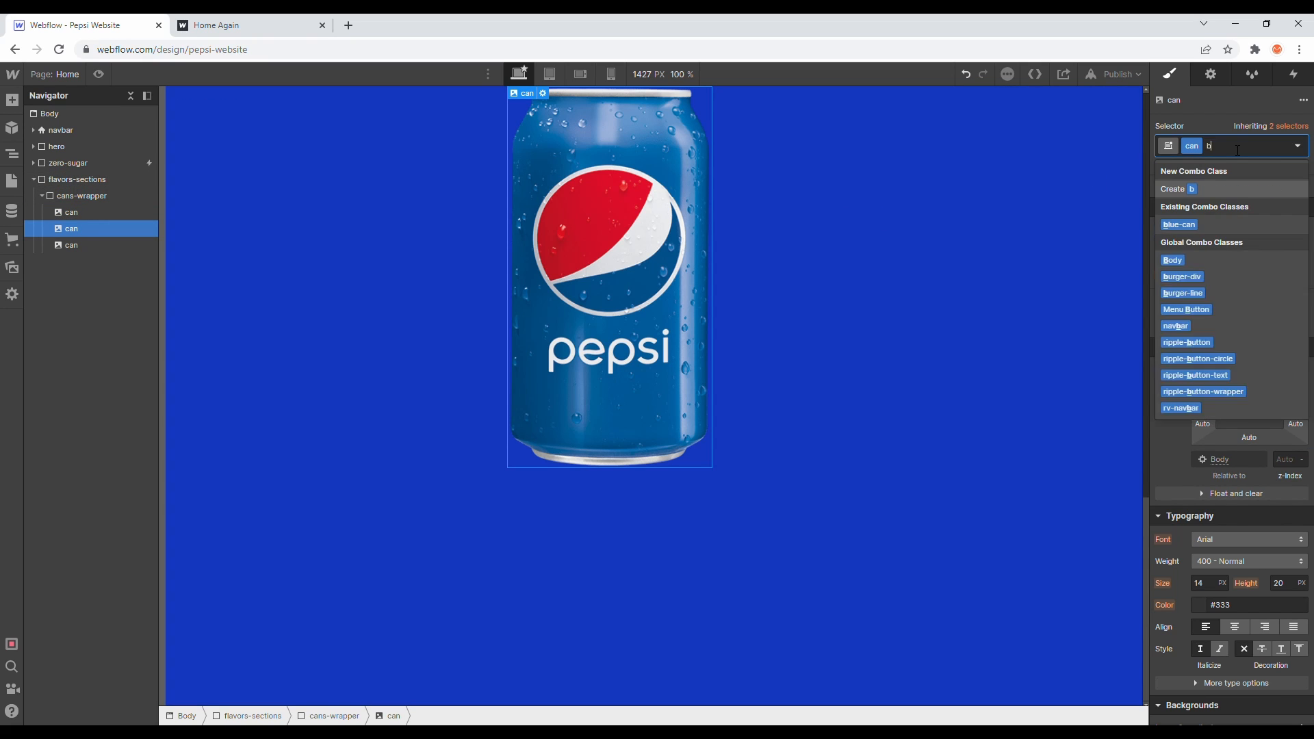
pyautogui.write('black-can')
pyautogui.press('Return')
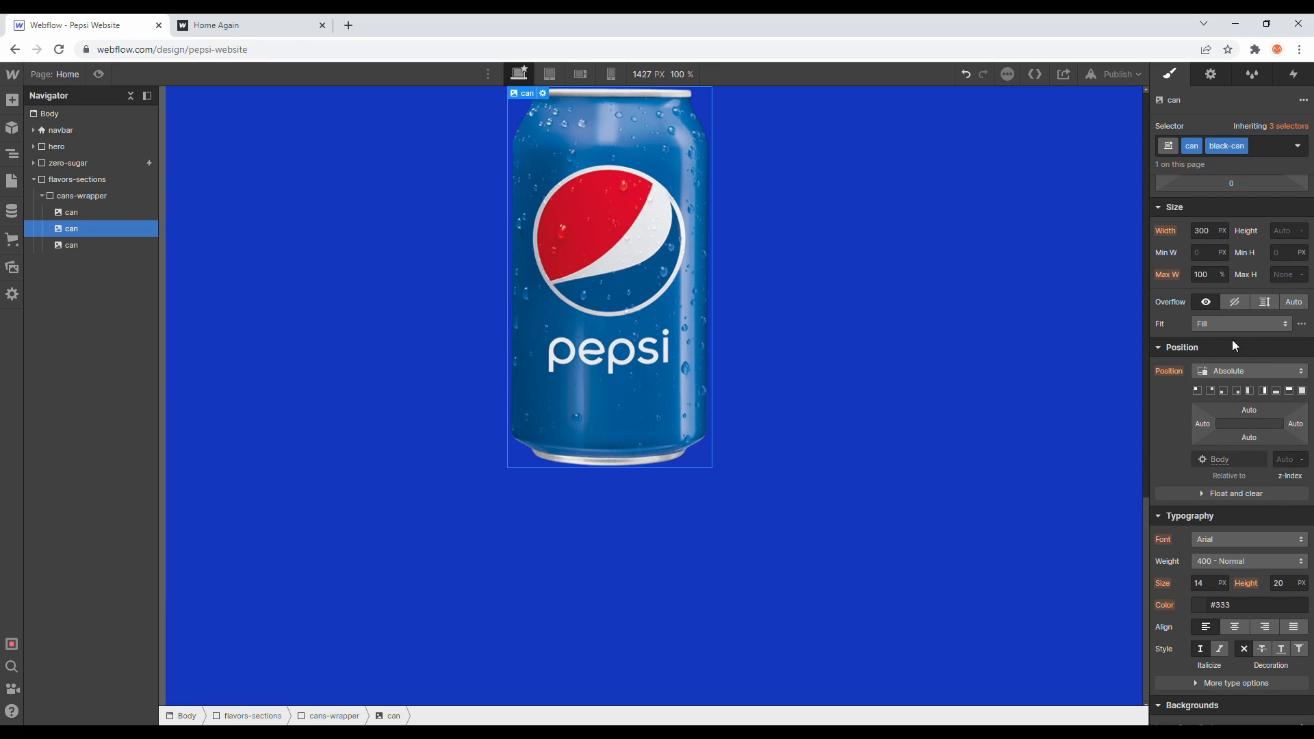
pyautogui.click(1290, 460)
pyautogui.press('Return')
# - Select the third can, add the combo class silver-can, and set its z-index to 2
pyautogui.click(99, 246)
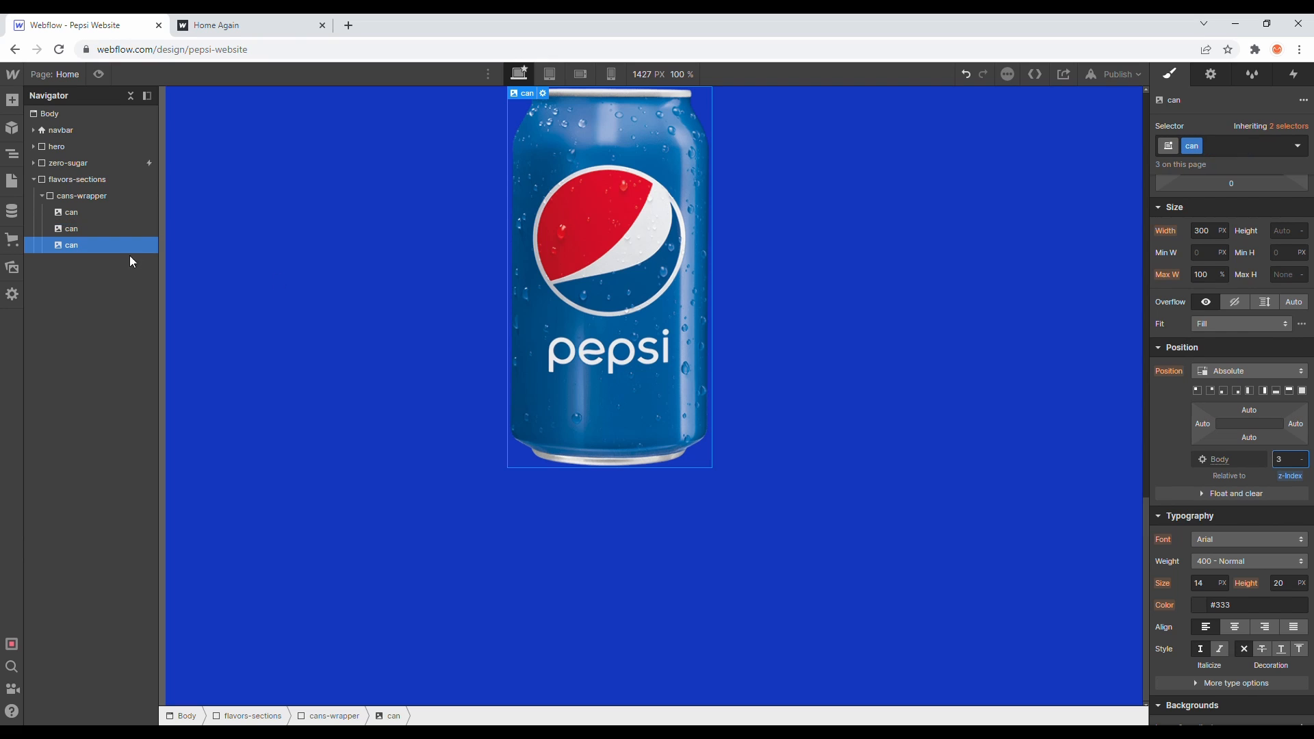
pyautogui.click(1221, 145)
pyautogui.write('silvera')
pyautogui.press('BackSpace')
pyautogui.write('-can')
pyautogui.press('Return')
pyautogui.click(1291, 459)
pyautogui.write('2')
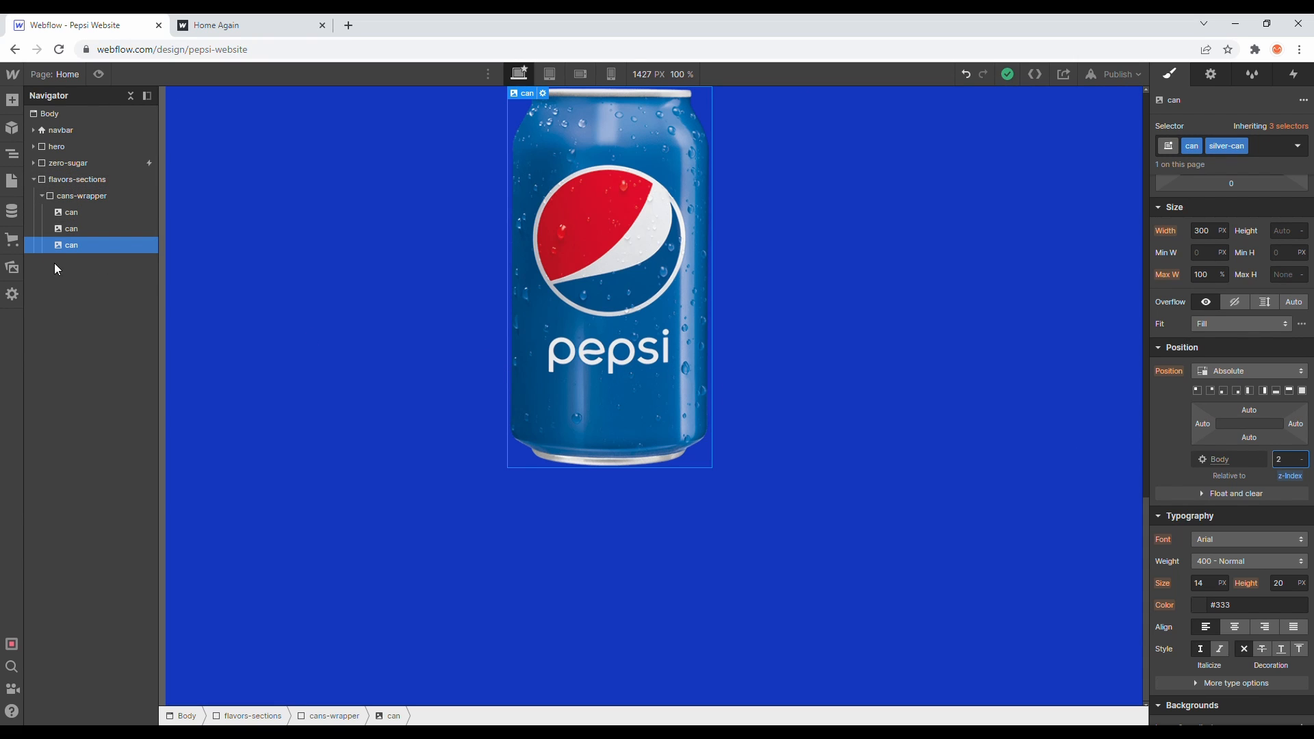
pyautogui.click(41, 196)
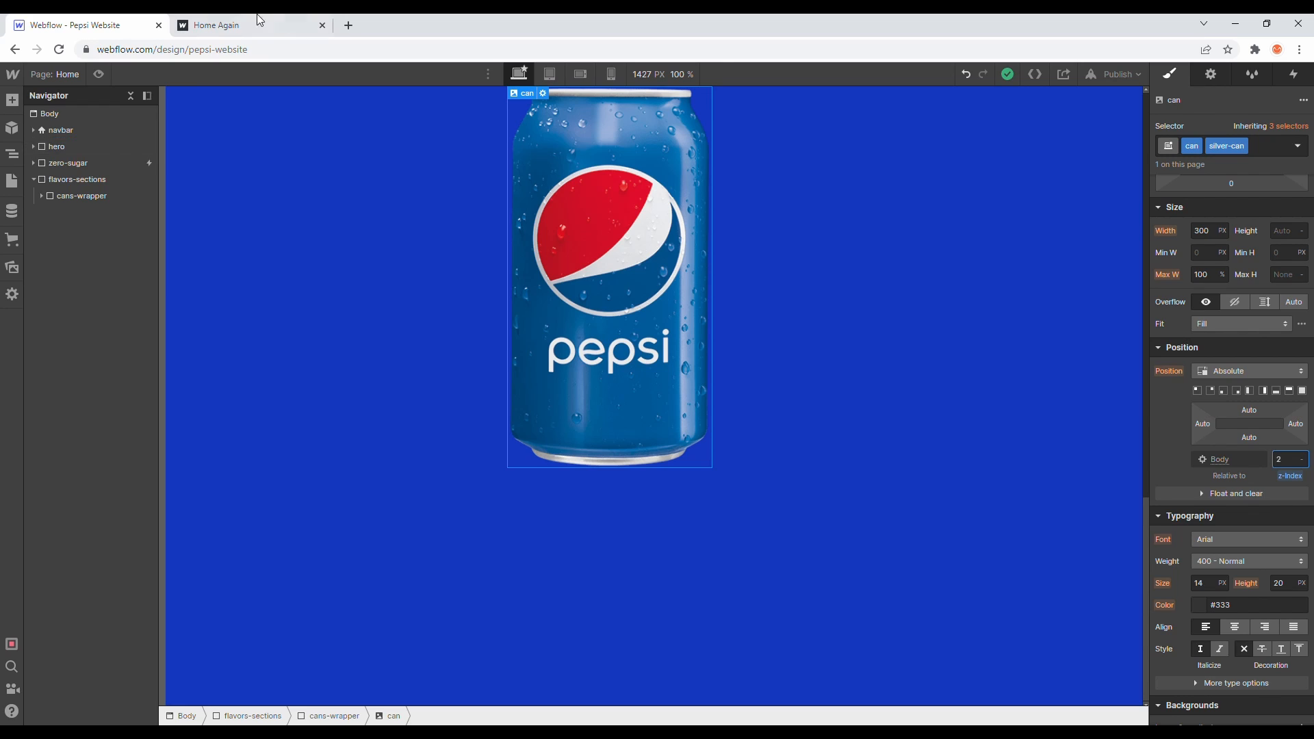
# - Review the scrolling can section of the published reference site in the other tab
pyautogui.click(246, 23)
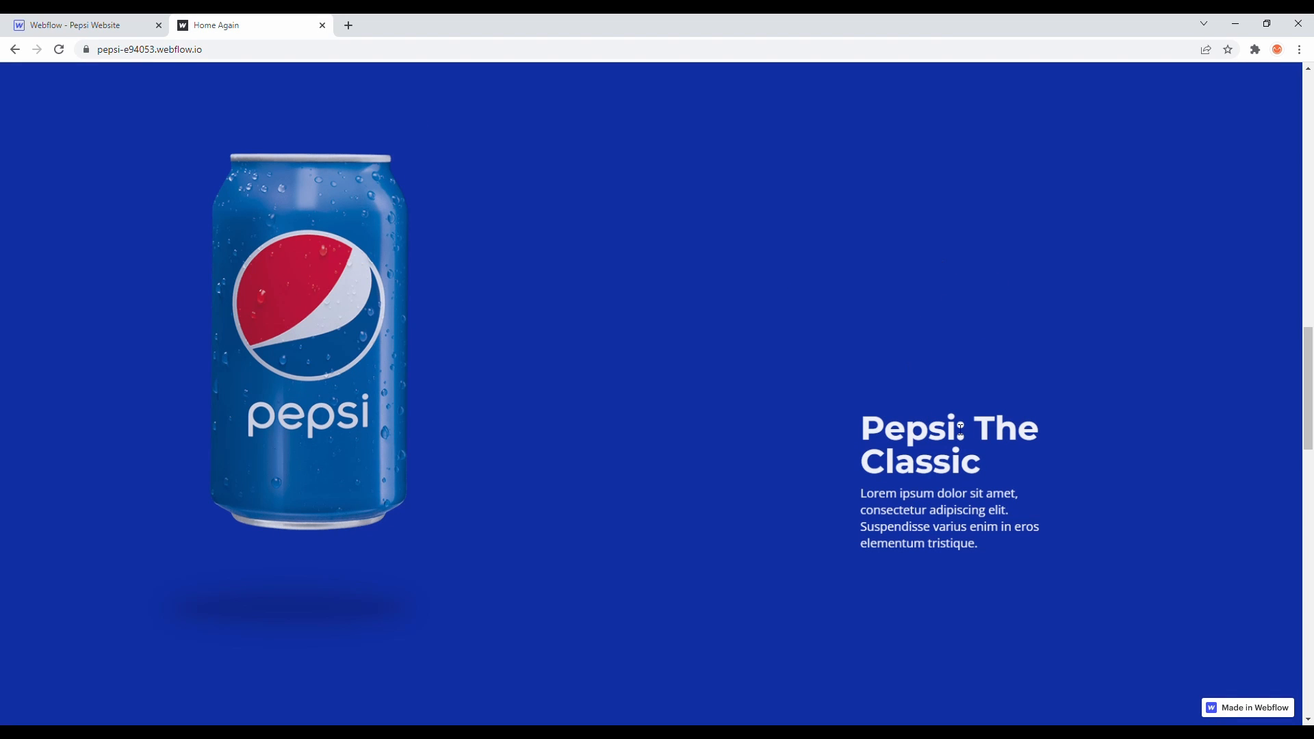
pyautogui.scroll(-5, 906, 273)
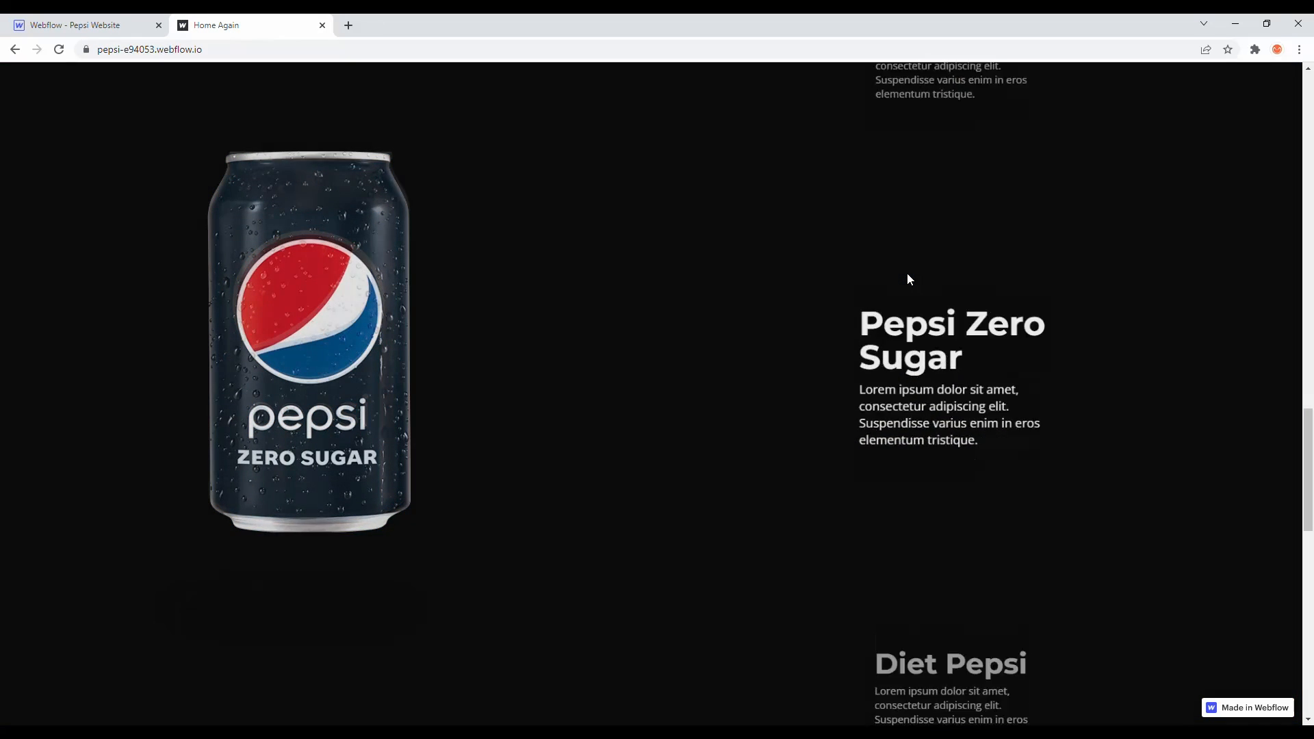
pyautogui.scroll(3, 908, 273)
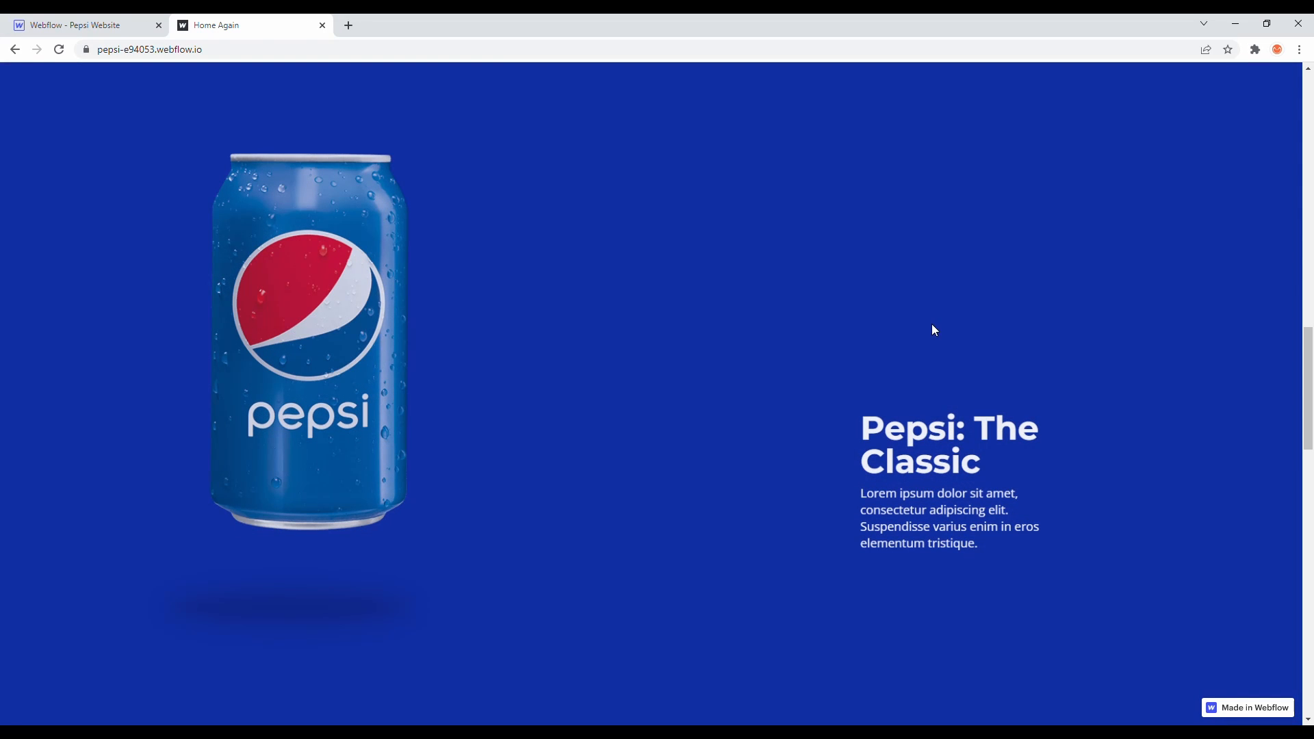
pyautogui.click(92, 25)
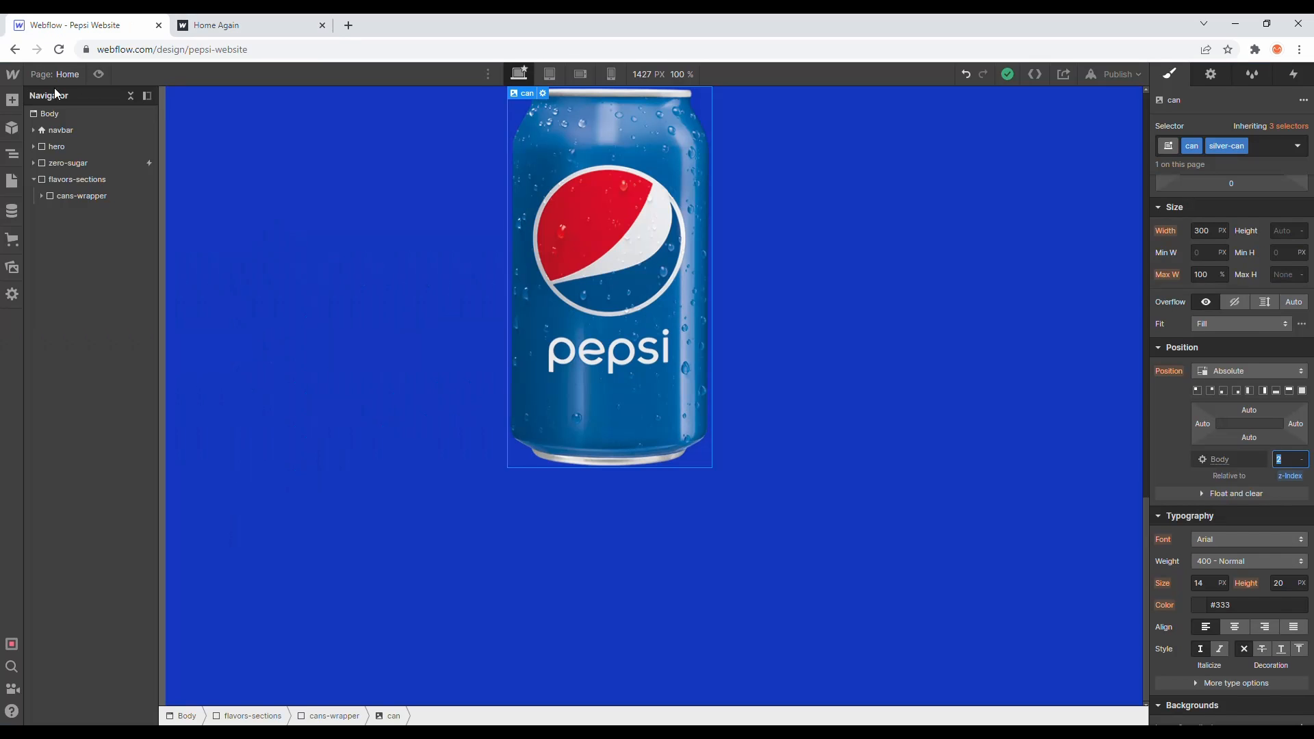
# - Add a Div Block to flavors-sections below cans-wrapper
pyautogui.click(8, 125)
pyautogui.click(12, 100)
pyautogui.moveTo(56, 349); pyautogui.dragTo(126, 216)
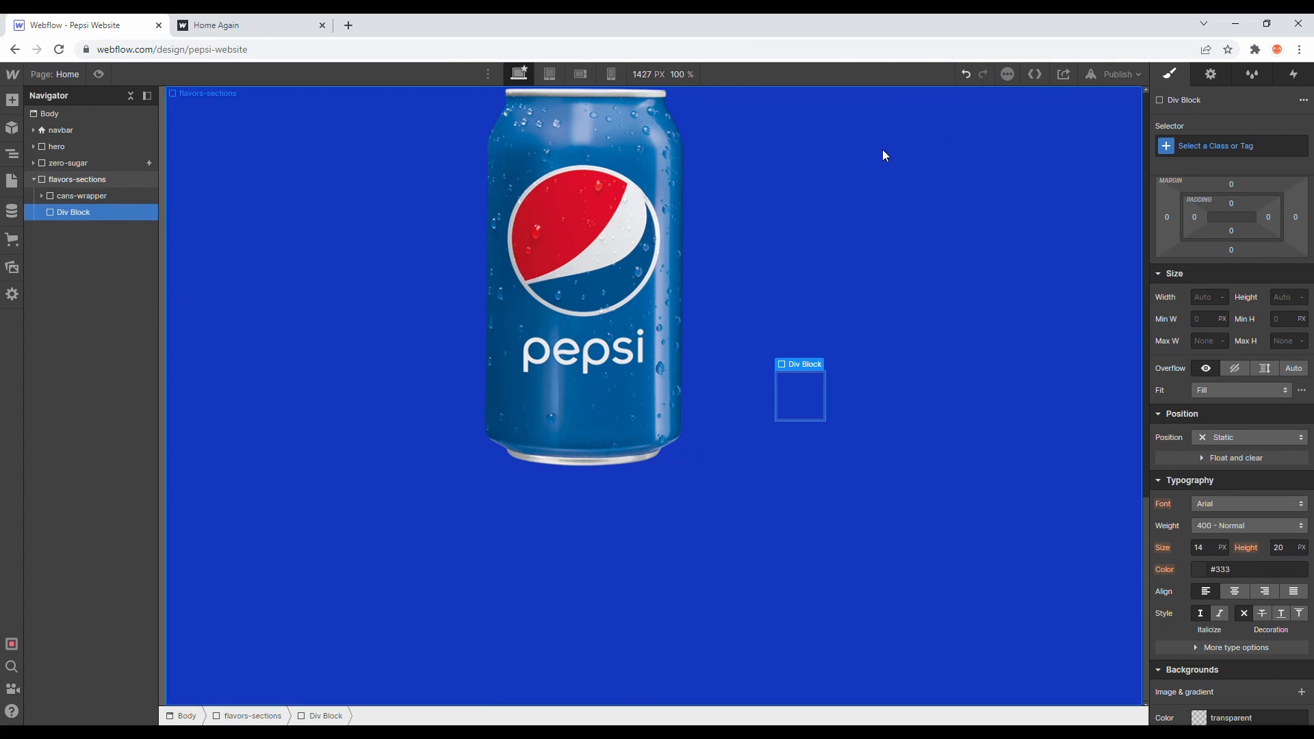
# - Give the new Div Block the class text-scroll
pyautogui.click(1218, 146)
pyautogui.write('te')
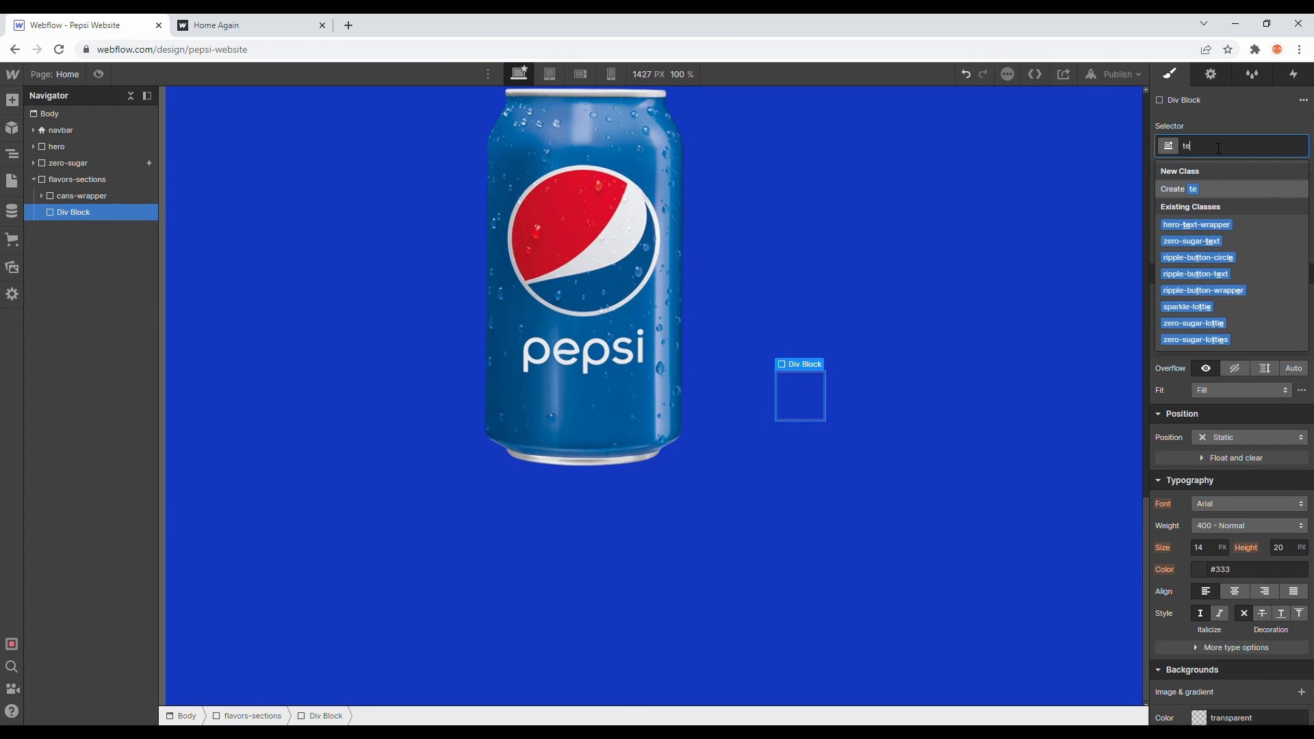
pyautogui.write('xt-scroll')
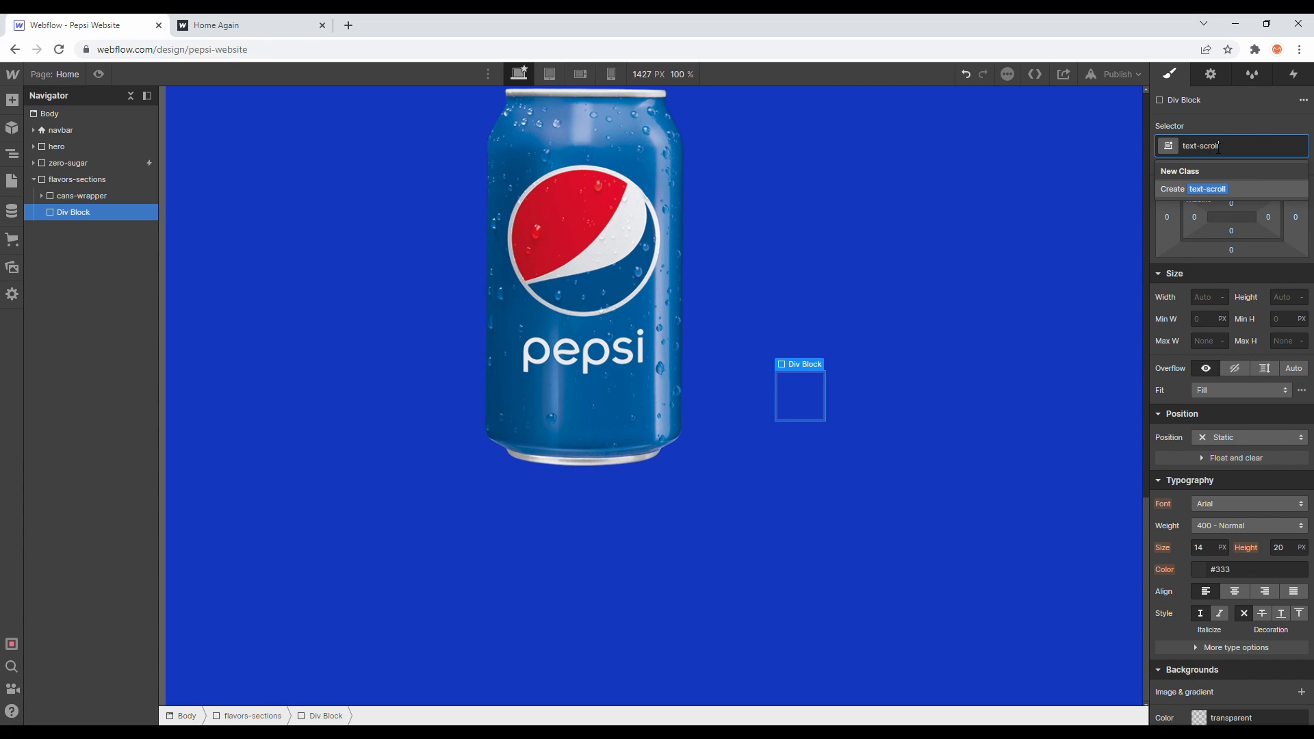
pyautogui.press('Return')
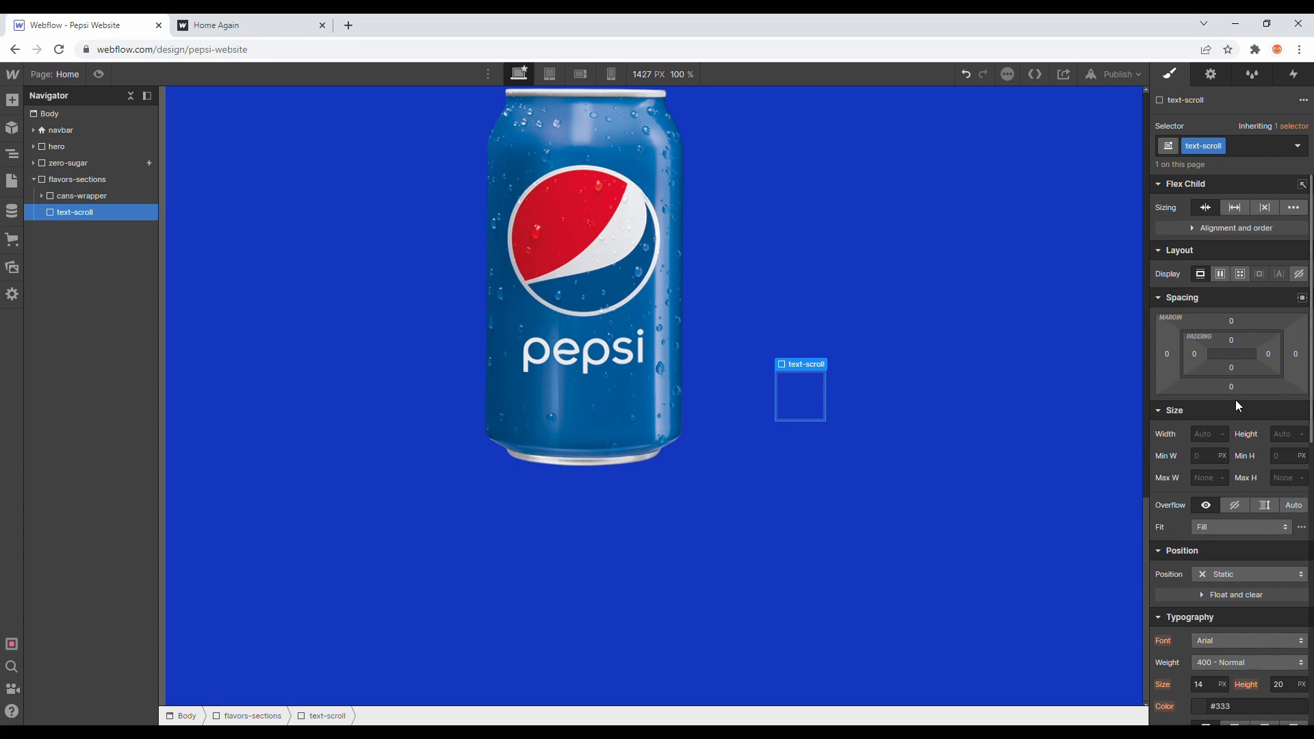
# - Set text-scroll's top padding to 300 px
pyautogui.click(1231, 340)
pyautogui.write('300')
pyautogui.press('Return')
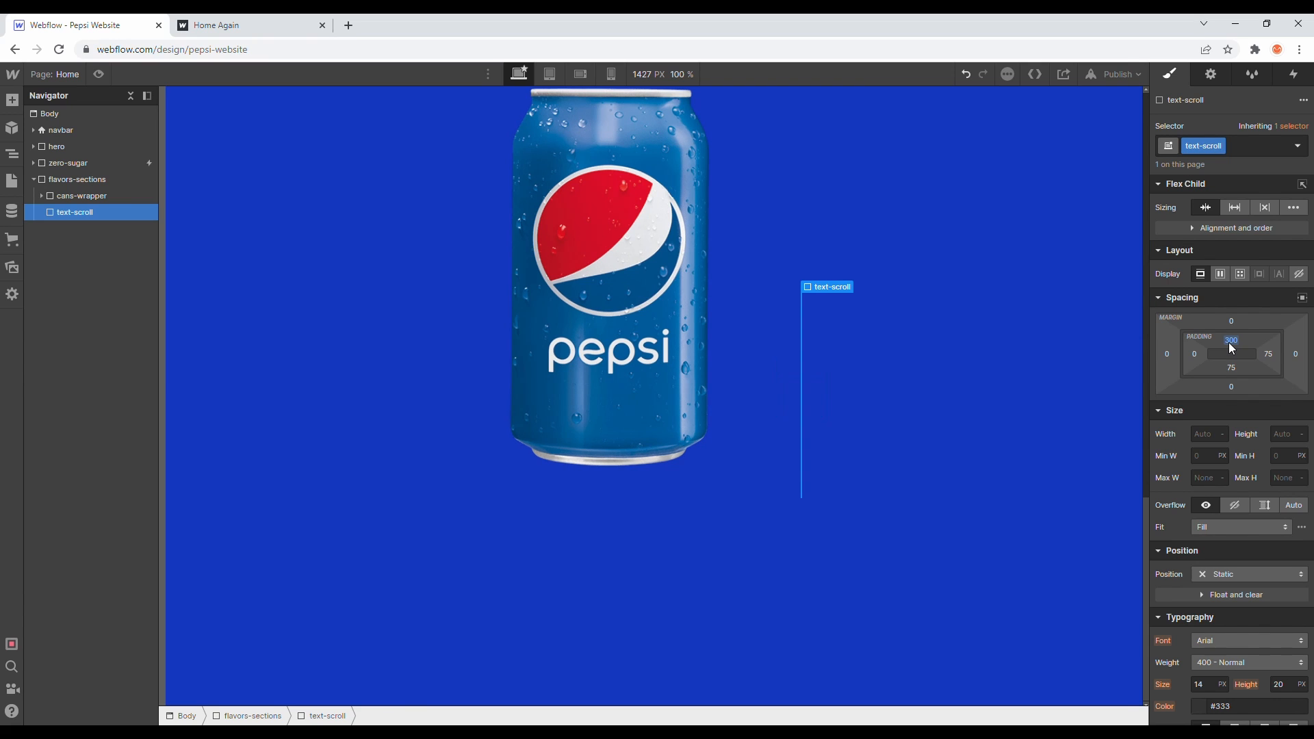
pyautogui.click(1222, 576)
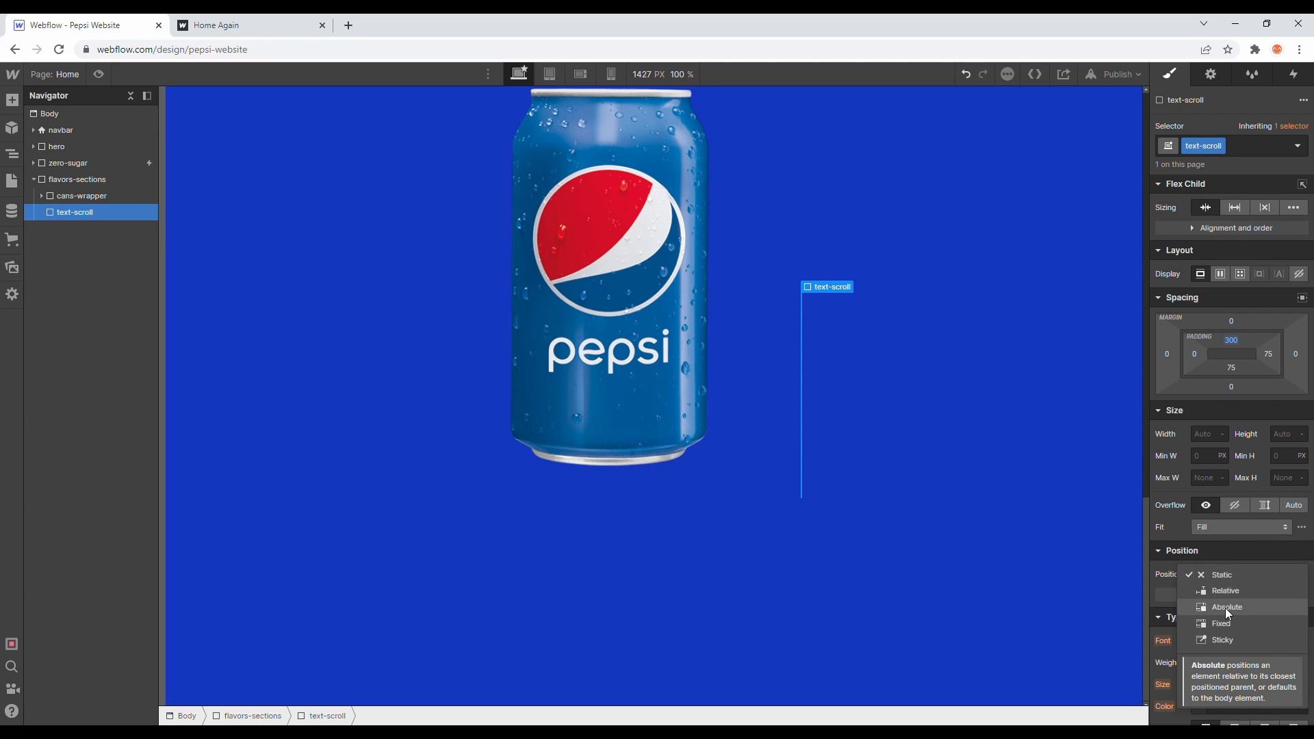
pyautogui.click(1225, 606)
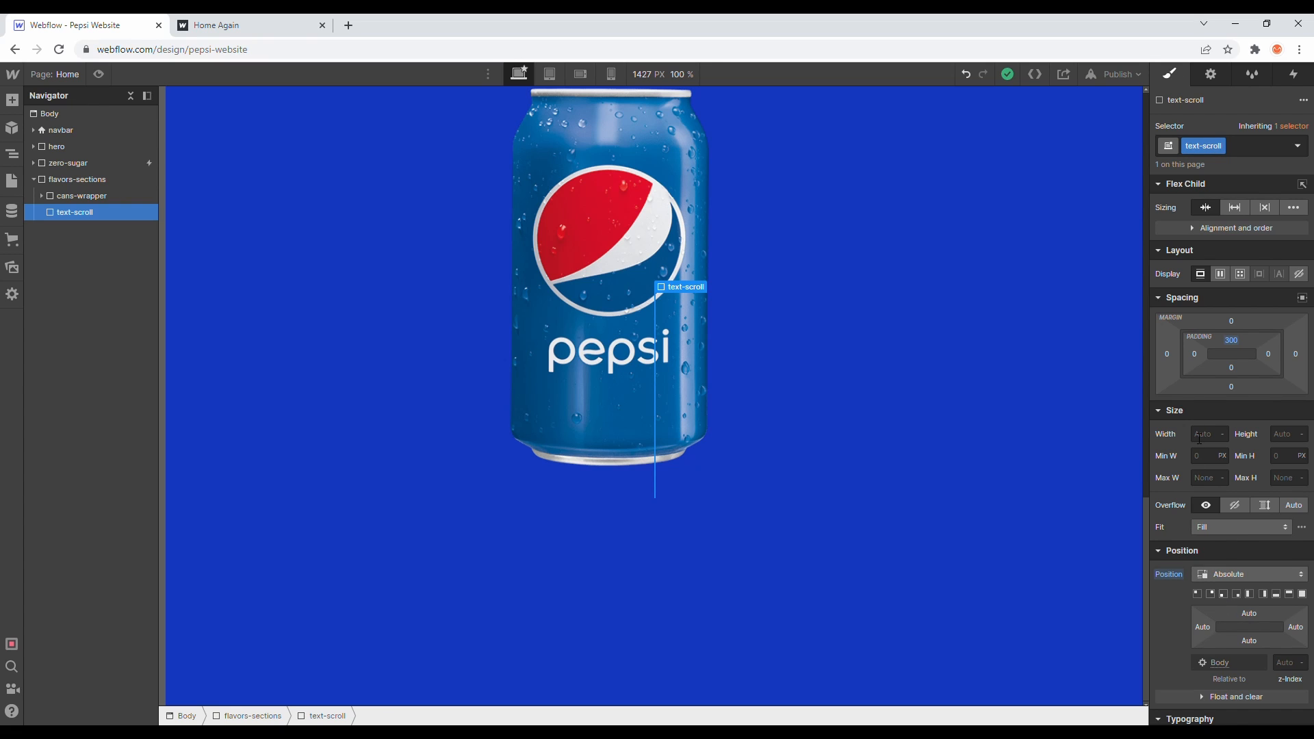
pyautogui.hotkey('ctrl', 'z')
# - Set text-scroll's width to 30%
pyautogui.click(1199, 435)
pyautogui.keyDown('alt'); pyautogui.click(1173, 575); pyautogui.keyUp('alt')
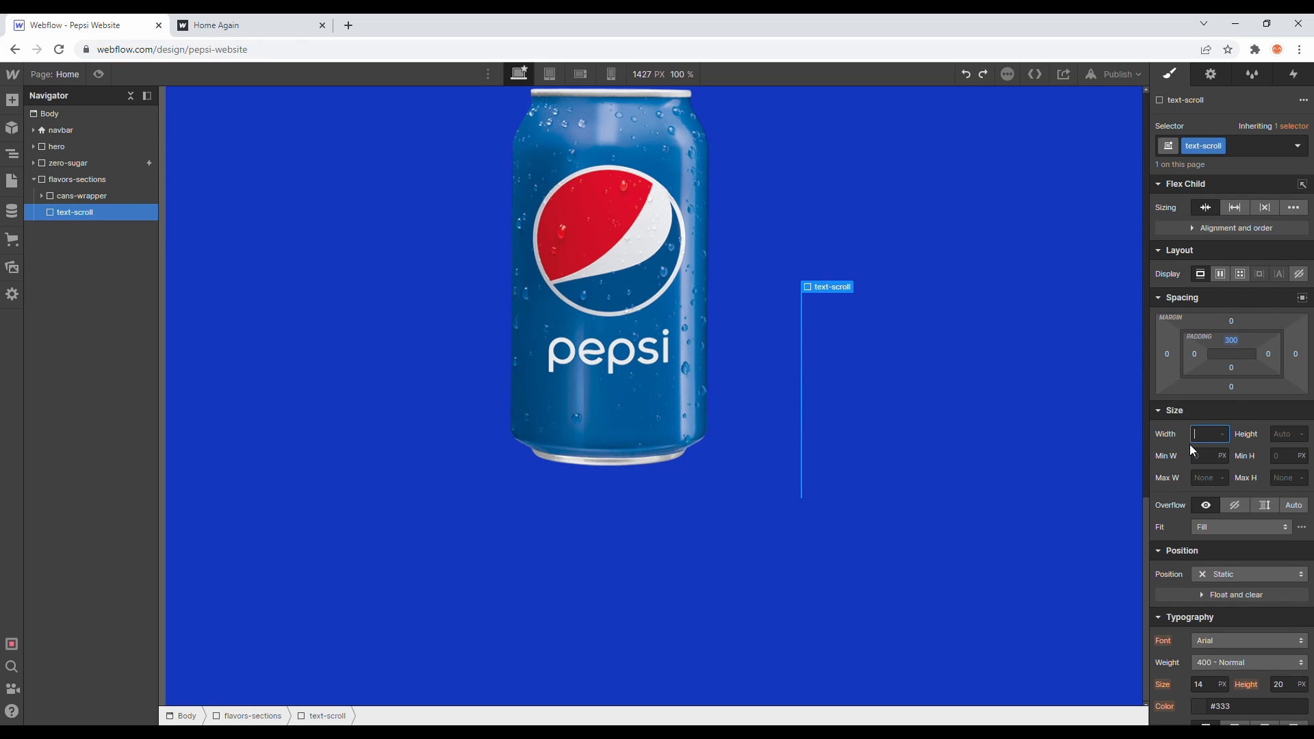
pyautogui.press('Return')
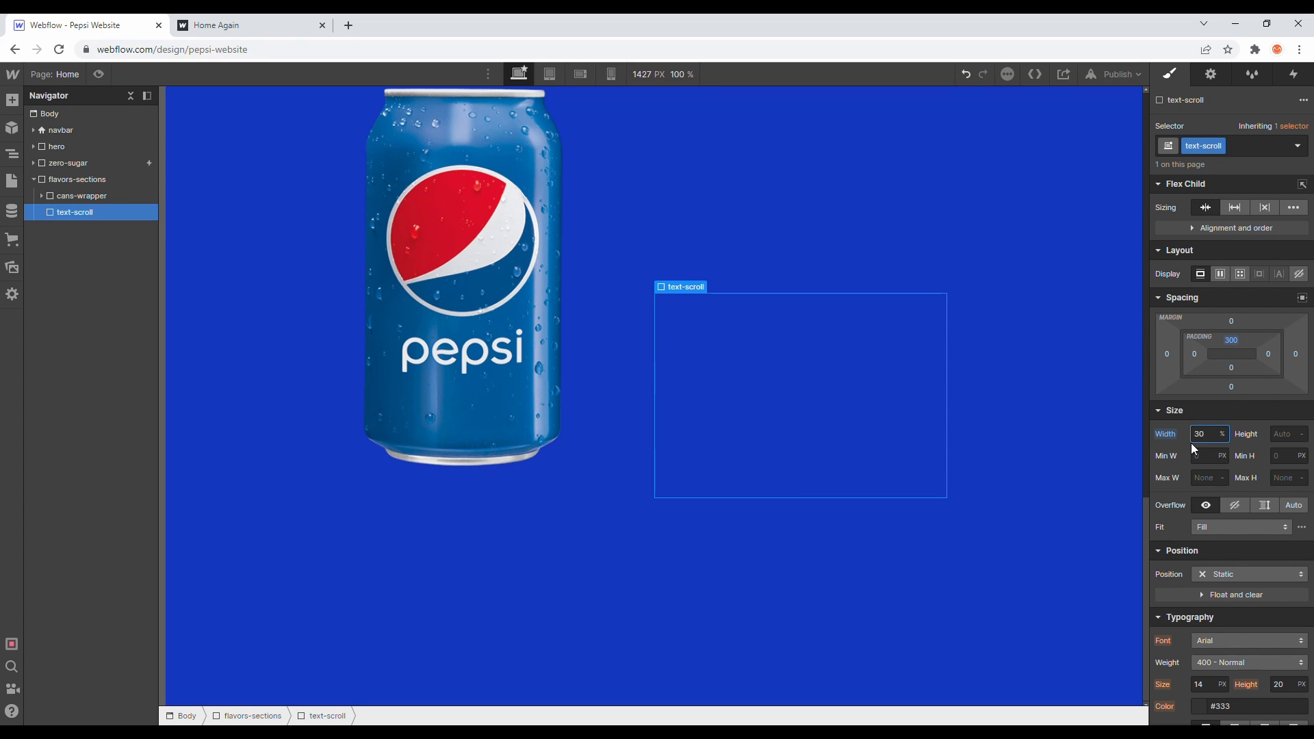
# - Set text-scroll to flex display with vertical direction and centred alignment and justification
pyautogui.click(1221, 275)
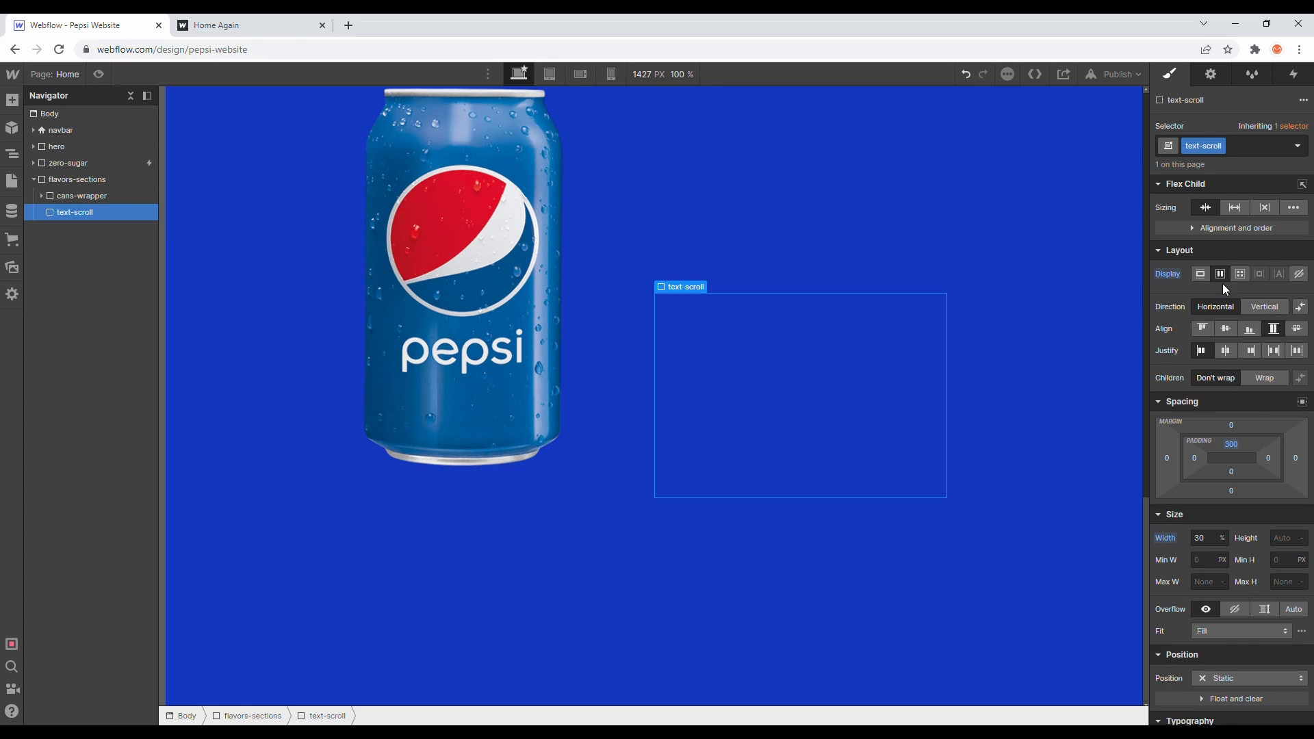
pyautogui.click(1250, 306)
pyautogui.click(1225, 330)
pyautogui.click(1225, 352)
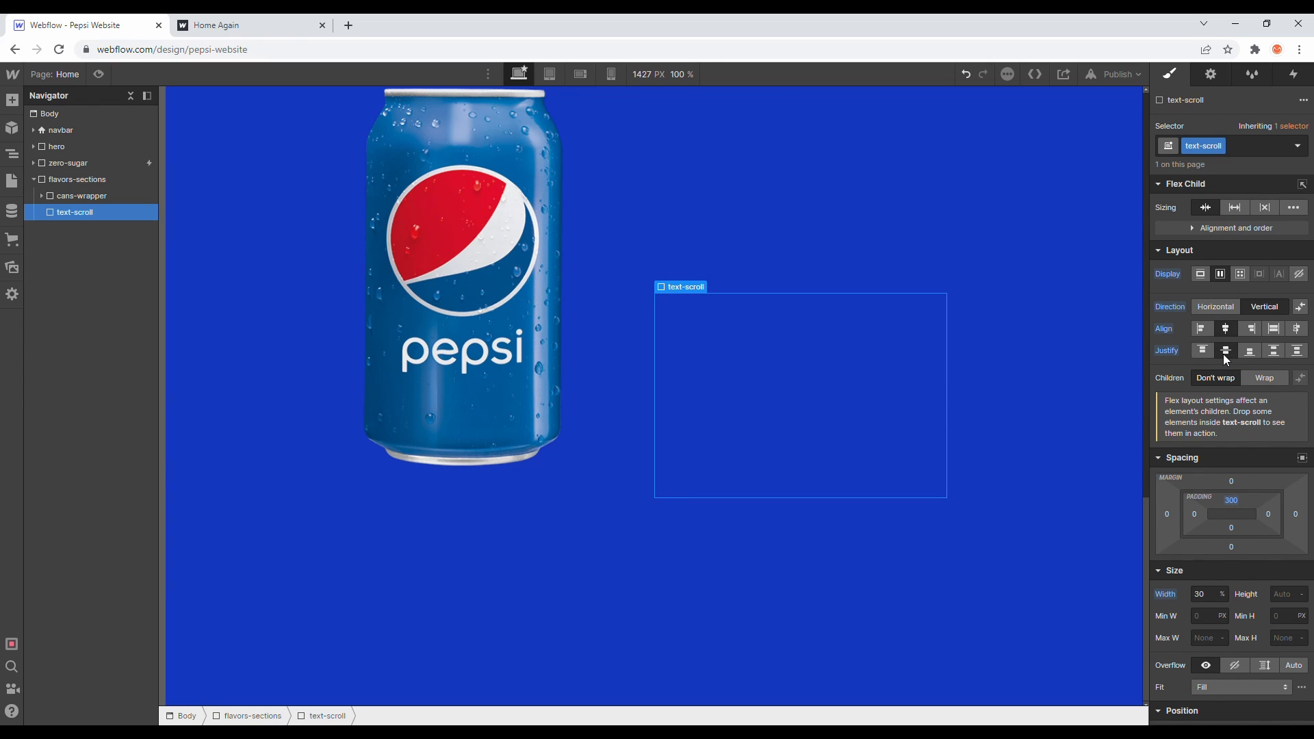
# - Add a Div Block inside text-scroll and give it the class text-1
pyautogui.click(12, 99)
pyautogui.moveTo(79, 357); pyautogui.dragTo(131, 218)
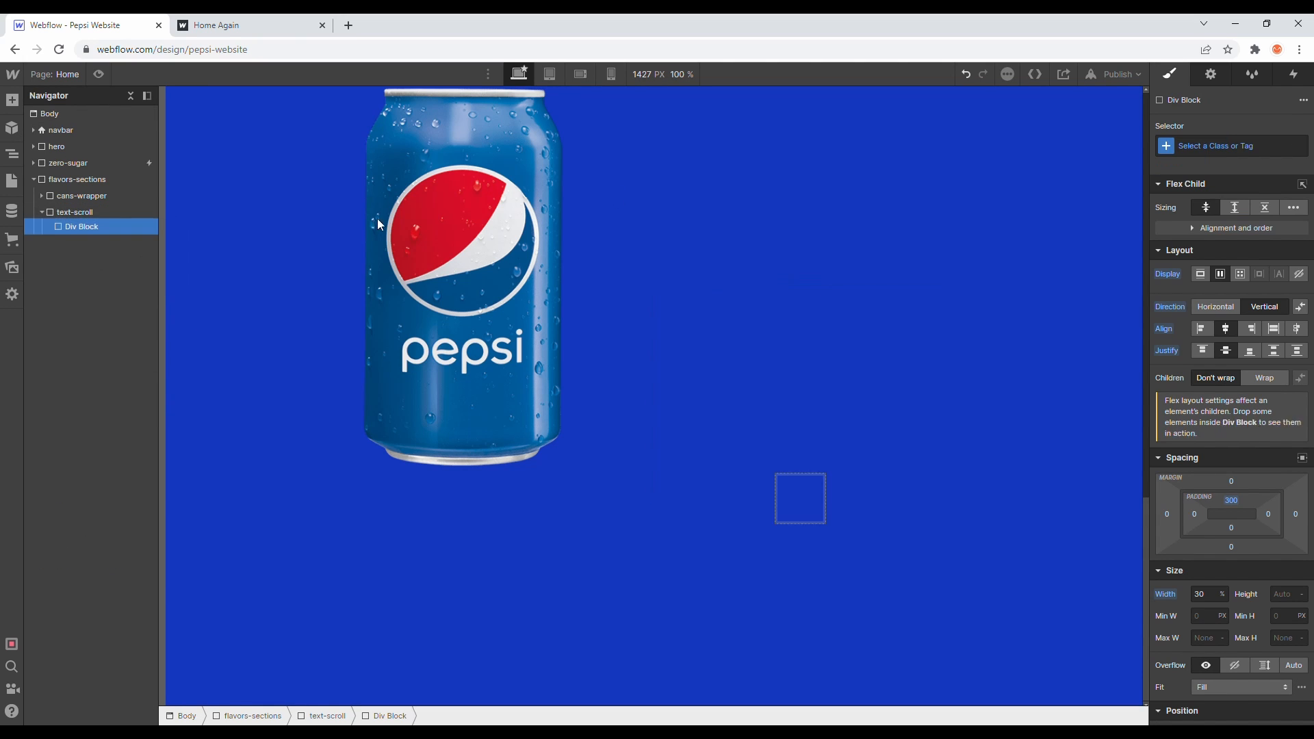
pyautogui.click(1207, 146)
pyautogui.write('text-1')
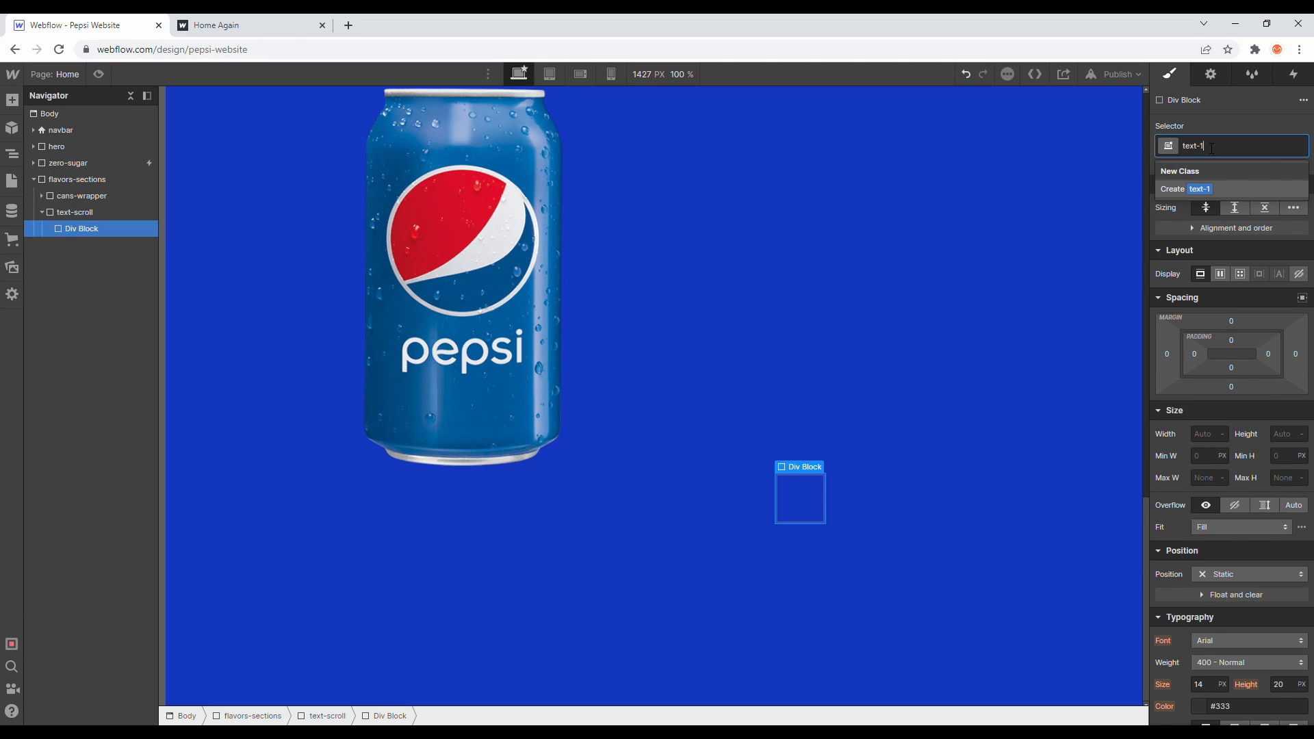
pyautogui.press('Return')
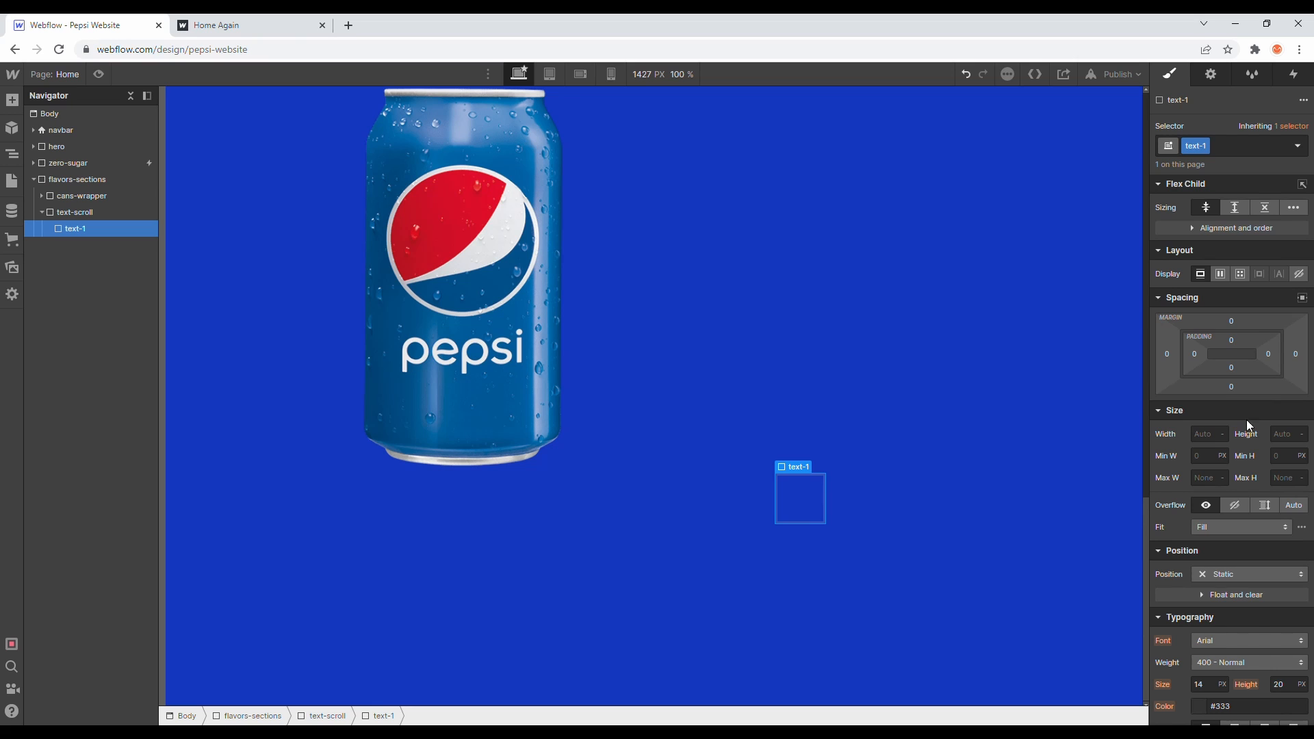
# - Set text-1's top margin to 250 px
pyautogui.click(1233, 319)
pyautogui.write('250')
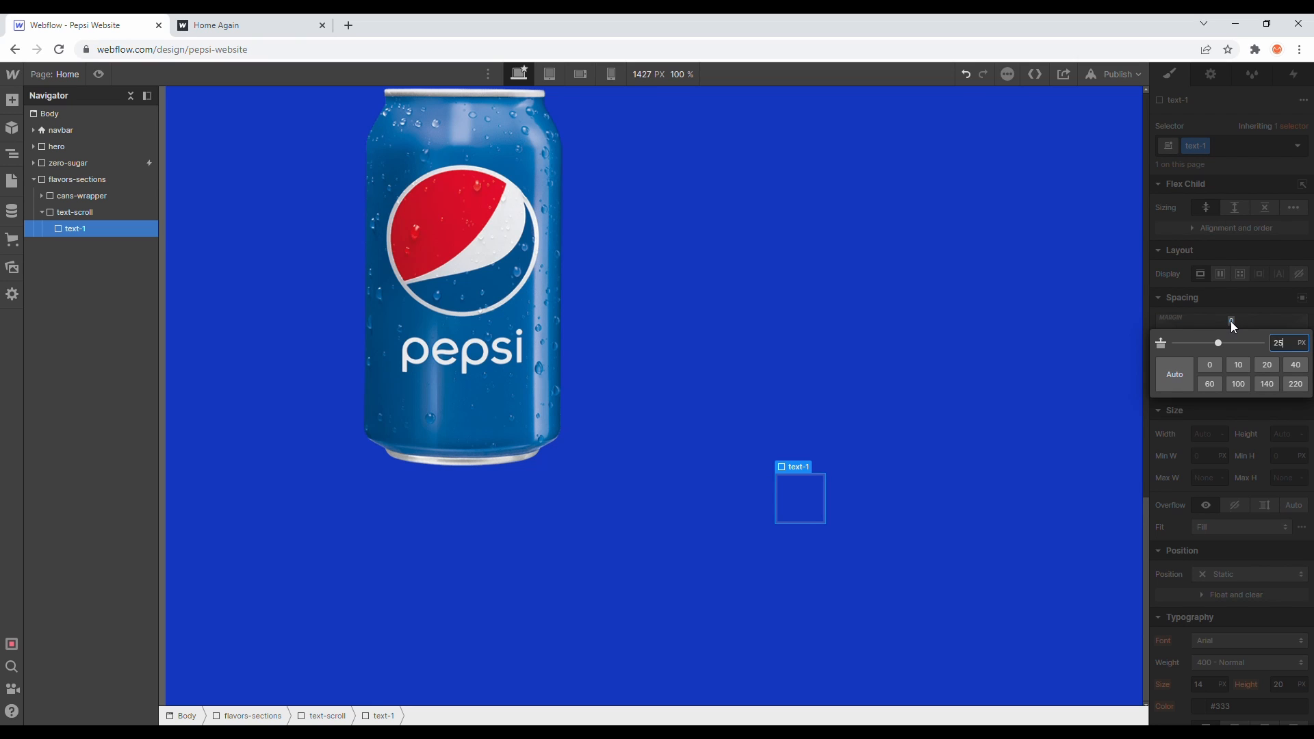
pyautogui.press('Return')
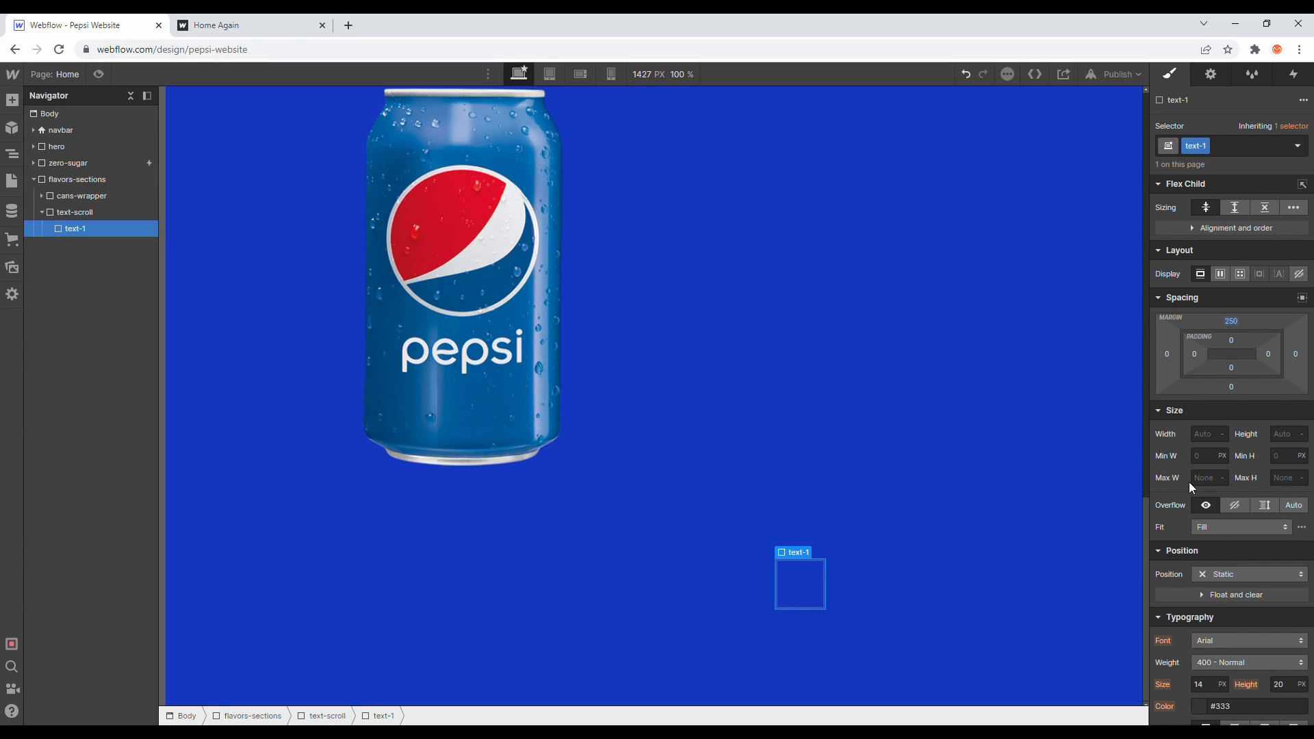
pyautogui.hotkey('shift', '4')
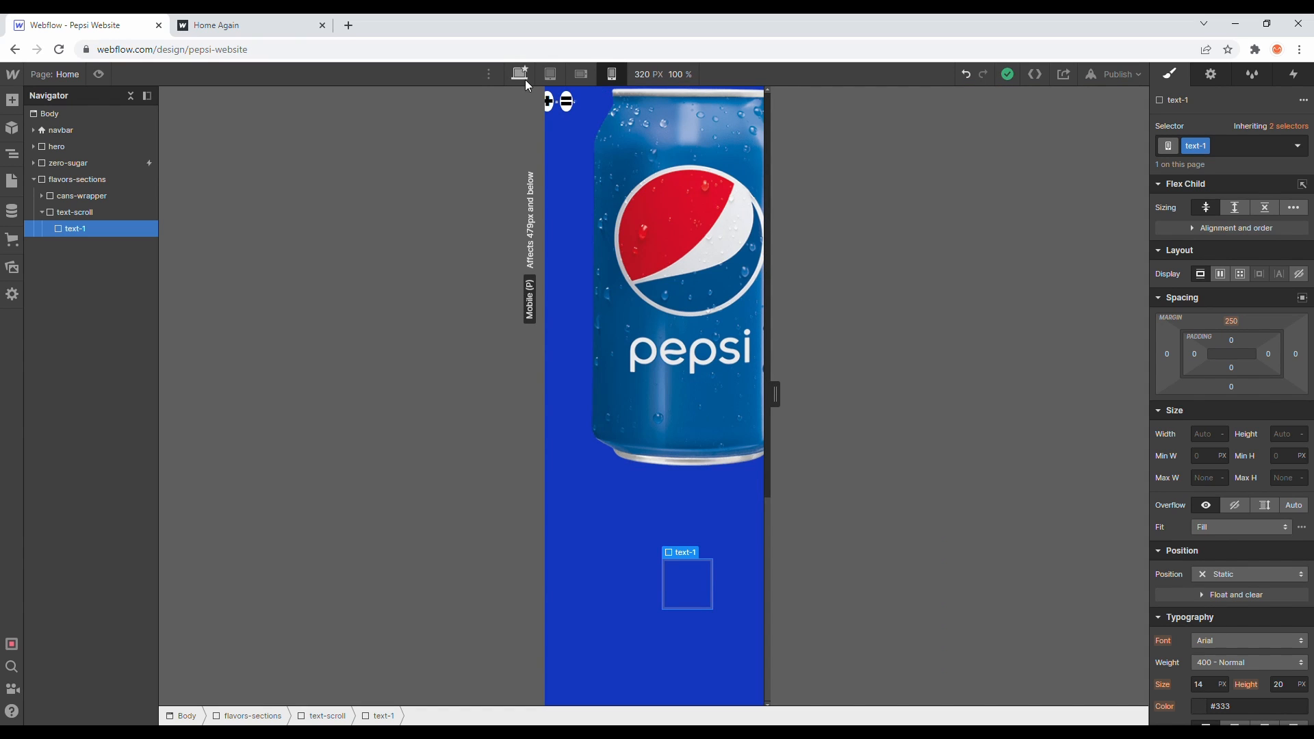
pyautogui.click(520, 76)
pyautogui.click(228, 22)
pyautogui.click(132, 21)
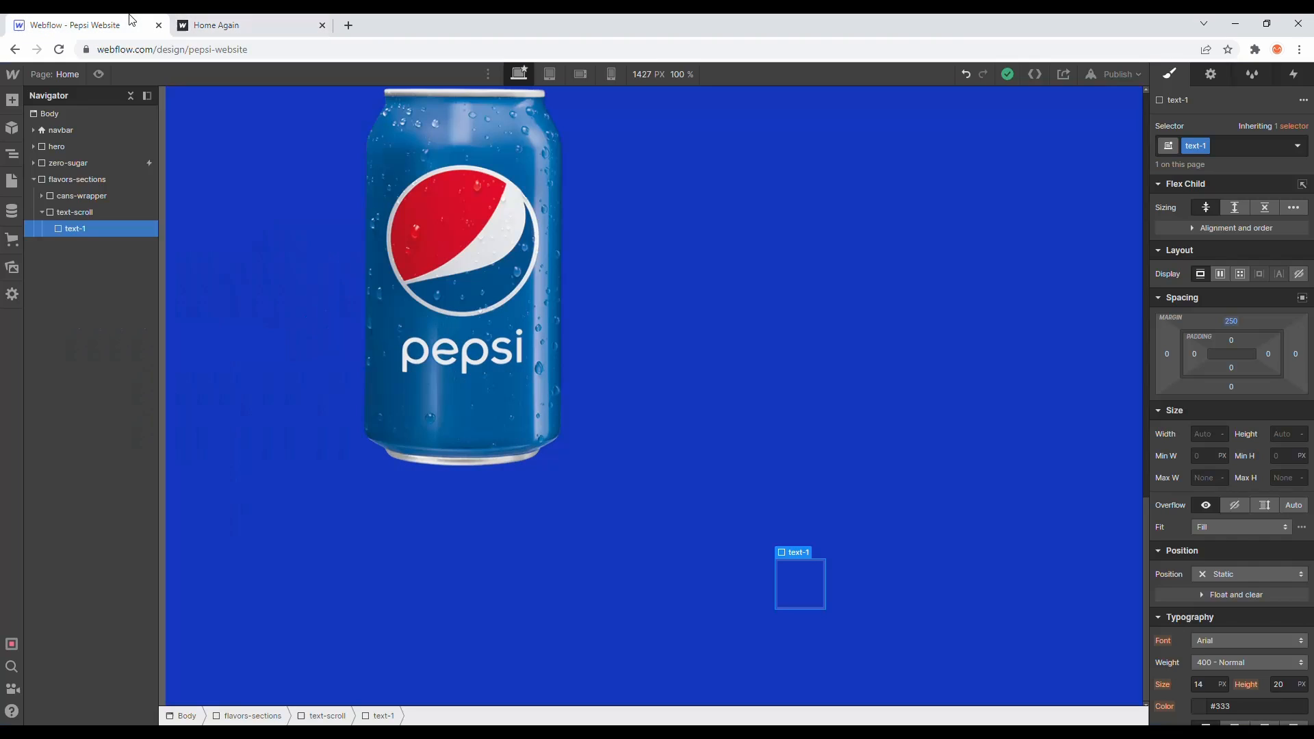
# - Set text-1's maximum width to 400 px
pyautogui.click(1205, 444)
pyautogui.click(1206, 478)
pyautogui.write('400')
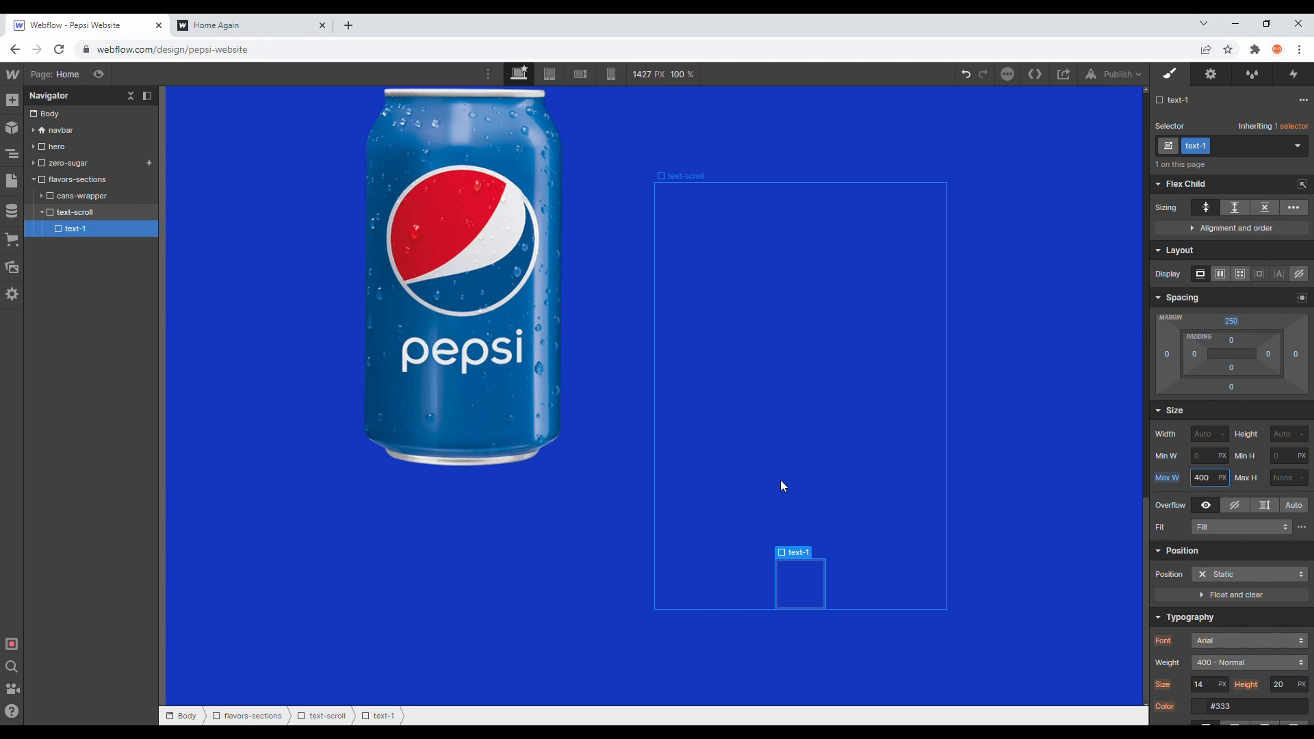
# - Add a Heading inside text-1 and give it the class text-scroll-heading
pyautogui.click(19, 104)
pyautogui.click(243, 25)
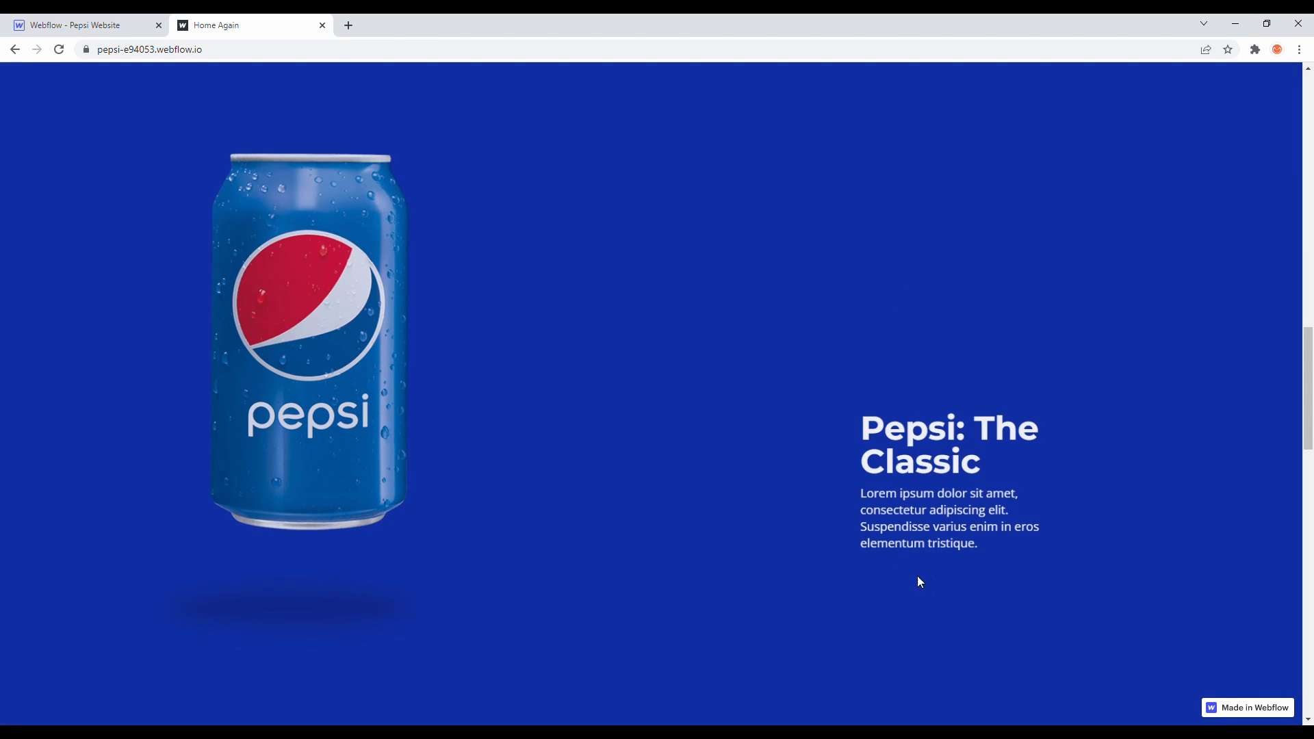
pyautogui.click(79, 24)
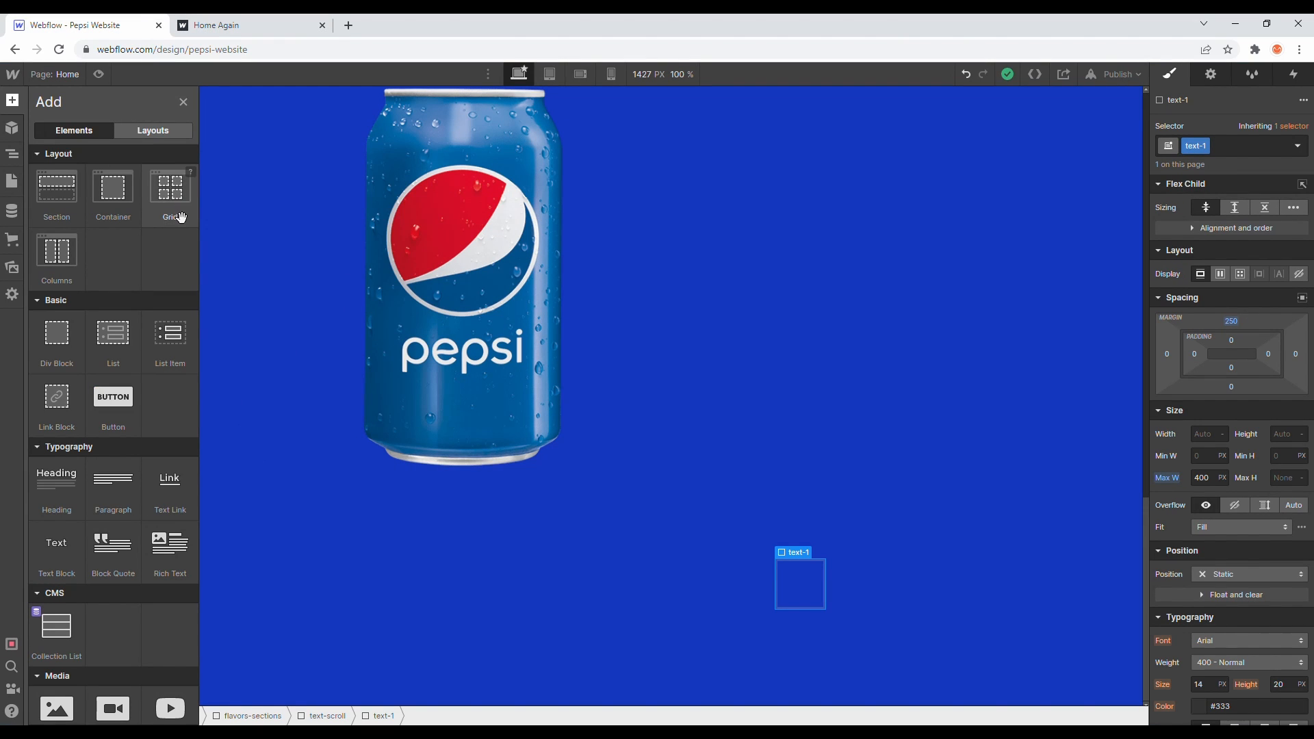
pyautogui.moveTo(65, 477); pyautogui.dragTo(136, 245)
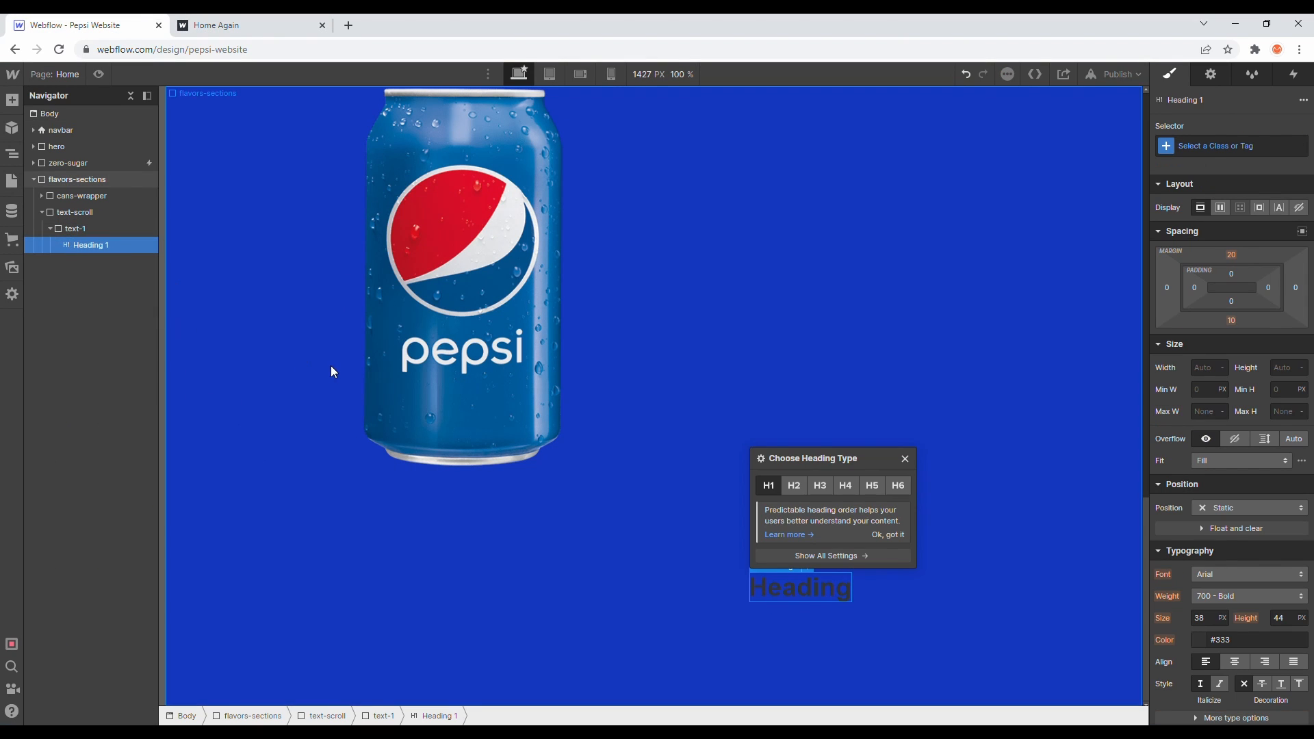
pyautogui.click(1254, 158)
pyautogui.write('text')
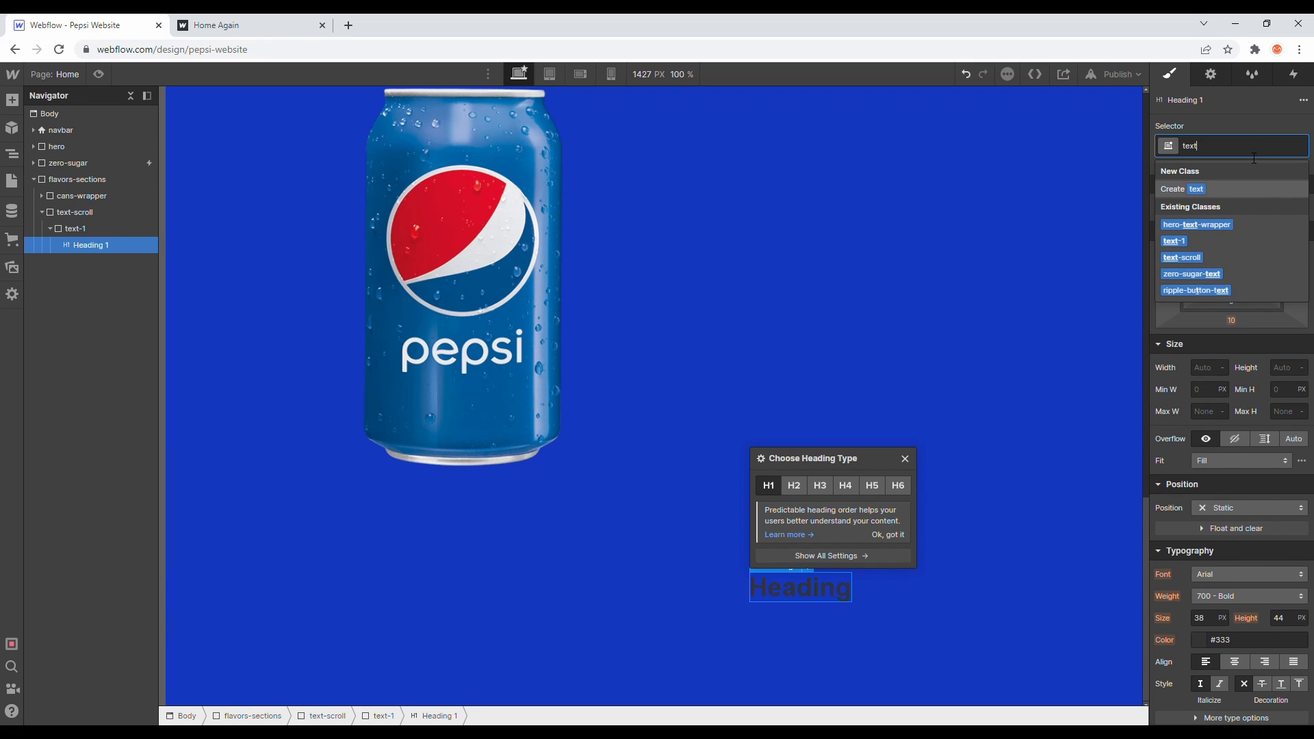
pyautogui.write('-s')
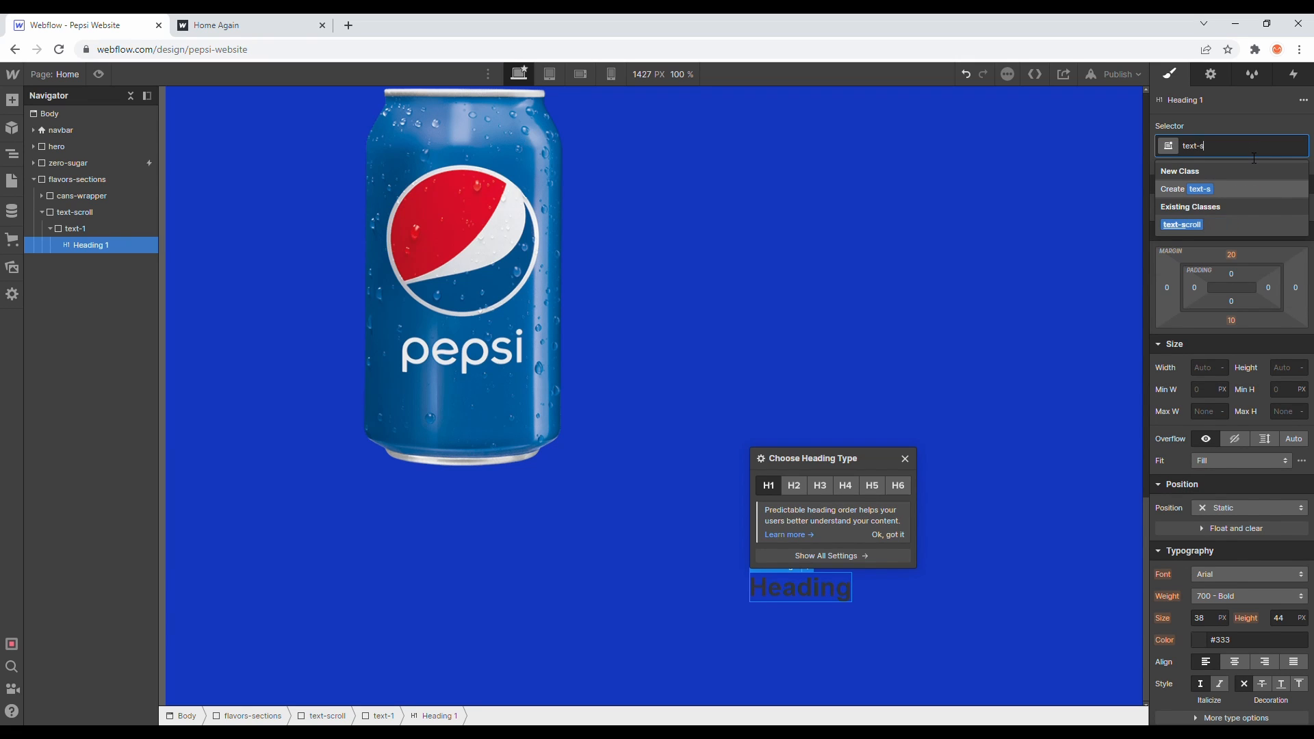
pyautogui.write('croll-heading')
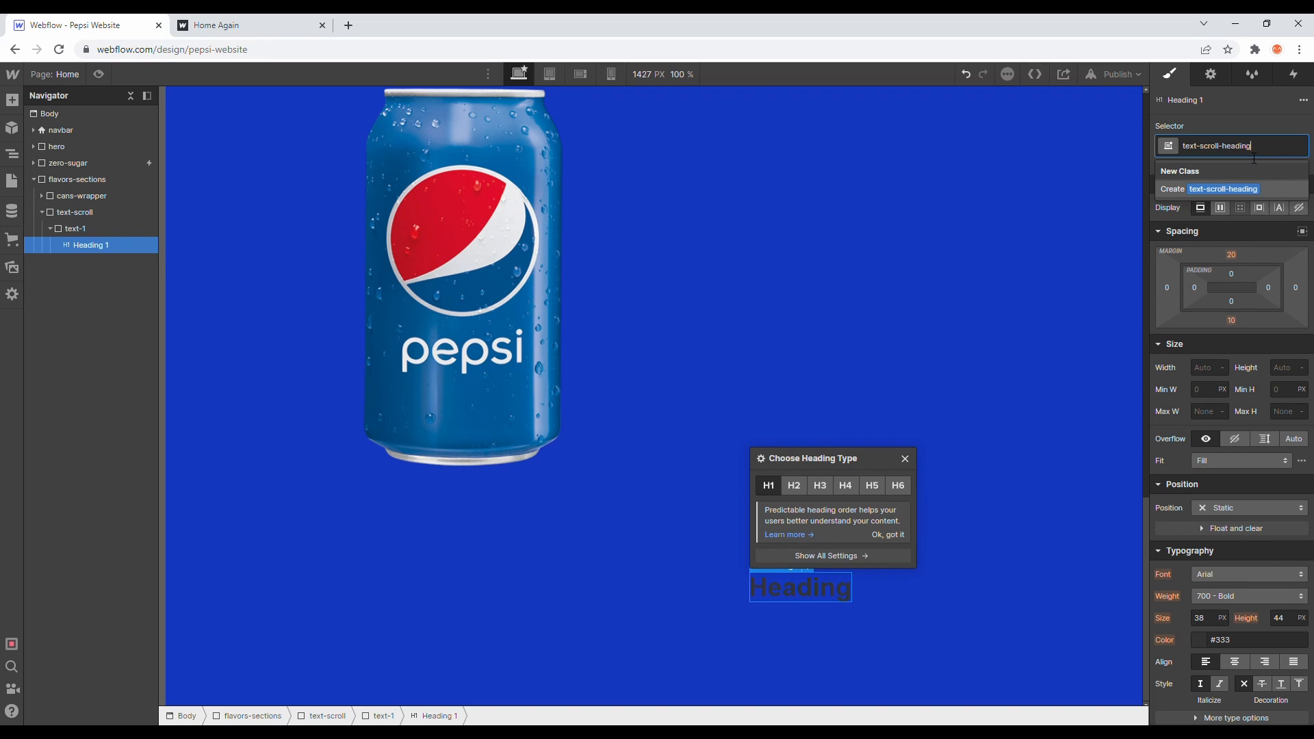
pyautogui.press('Return')
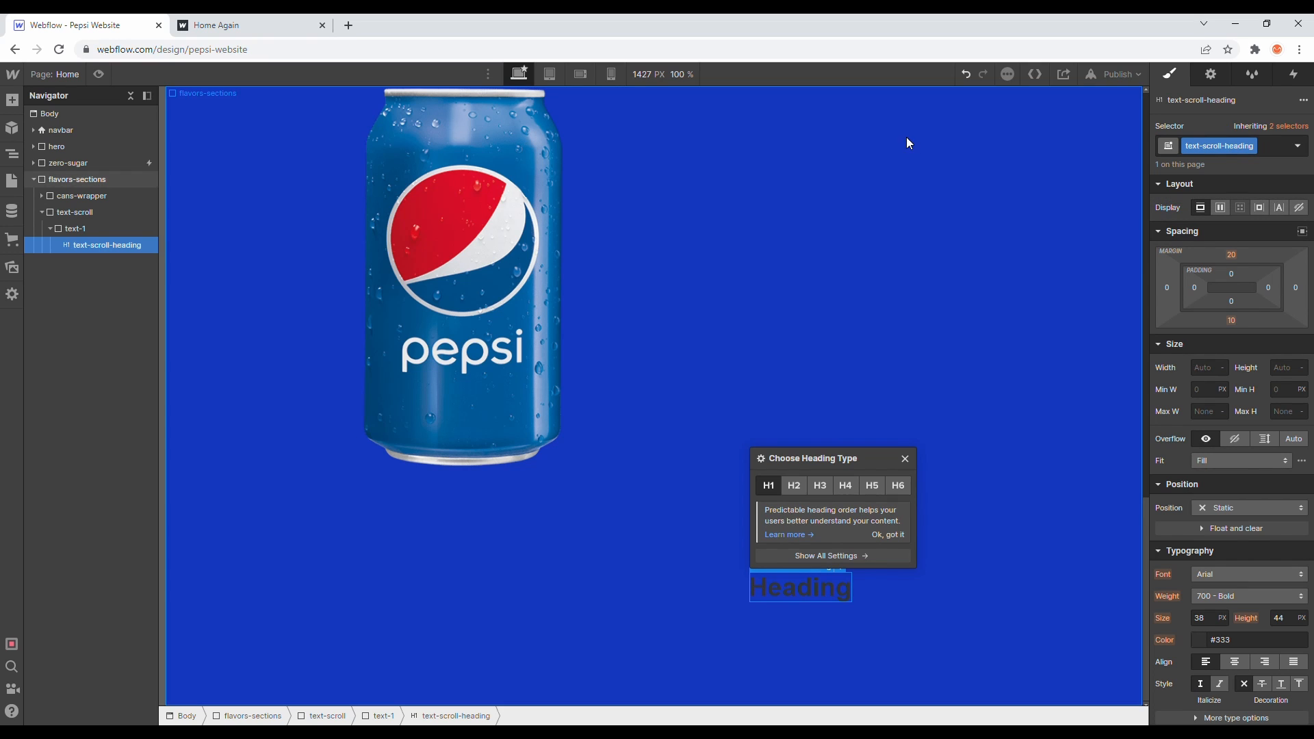
# - Rename the text-1 div's class to text-scroll-1
pyautogui.click(103, 228)
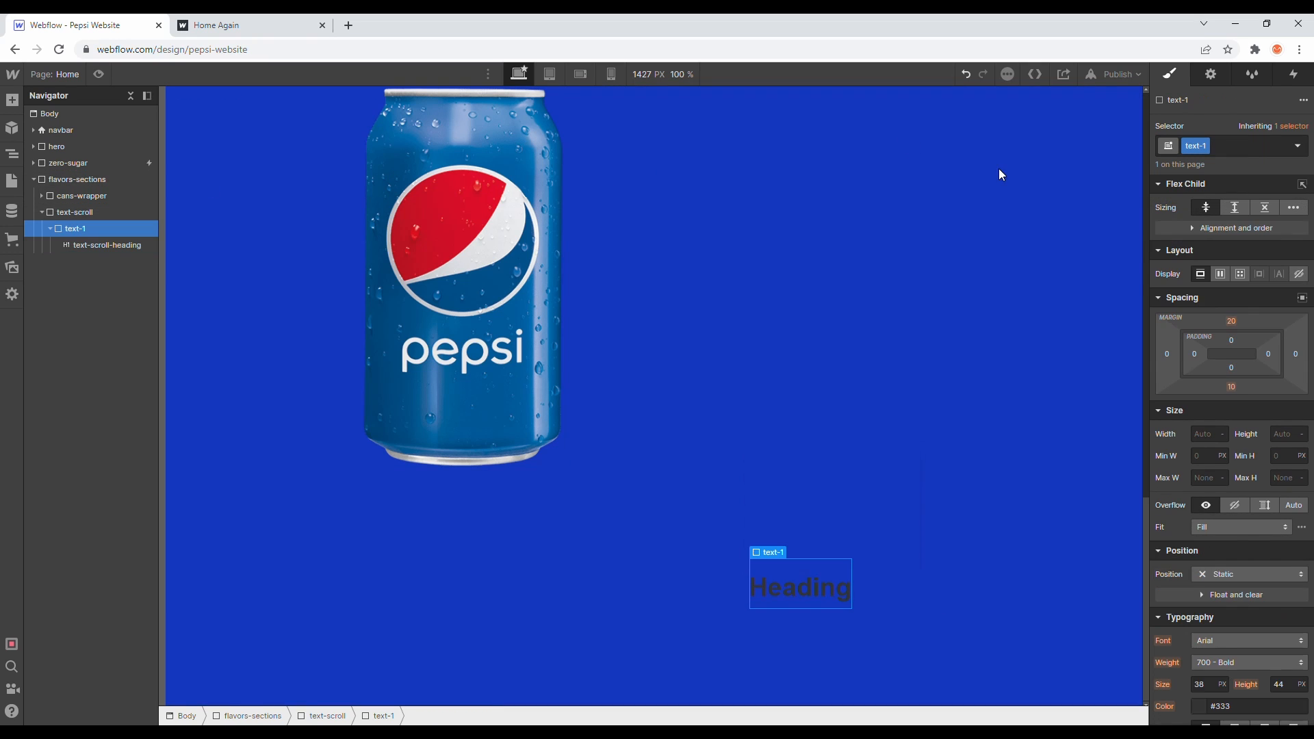
pyautogui.click(1205, 145)
pyautogui.click(1204, 166)
pyautogui.write('scroll-')
pyautogui.press('Return')
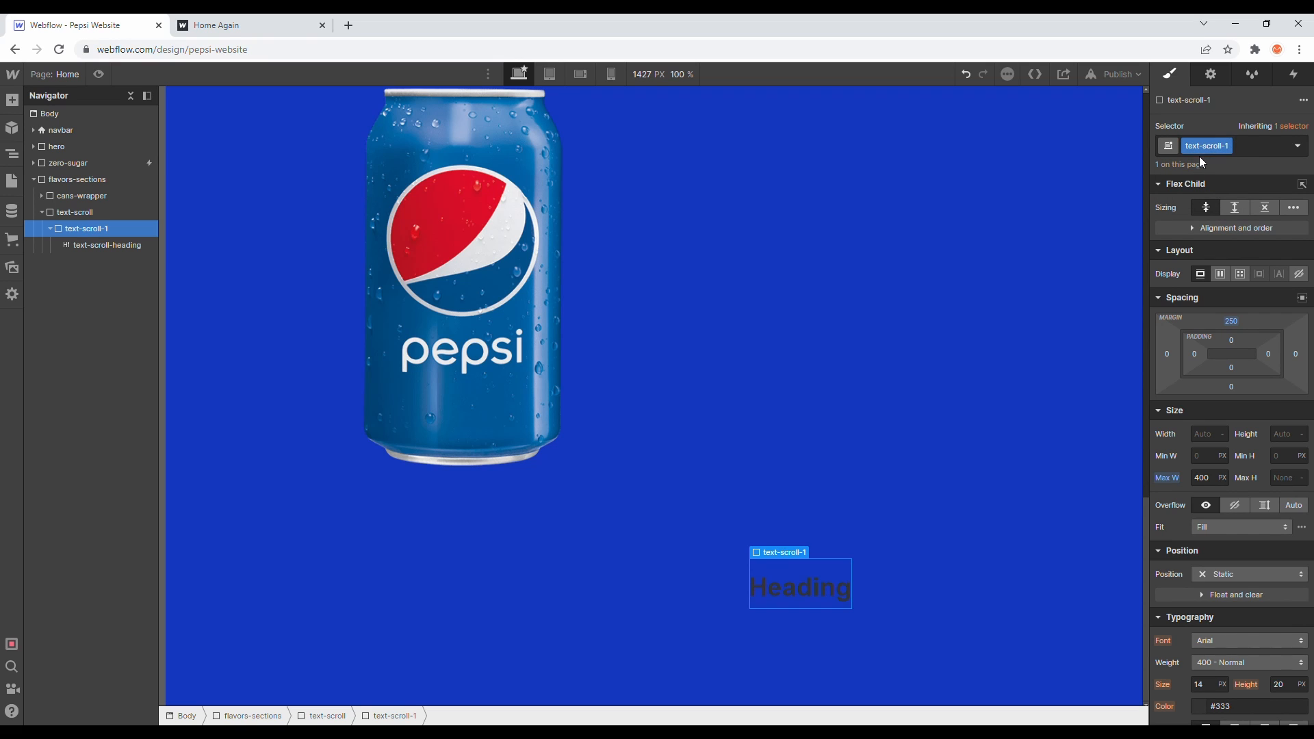
# - Set the heading's text colour to white
pyautogui.click(148, 248)
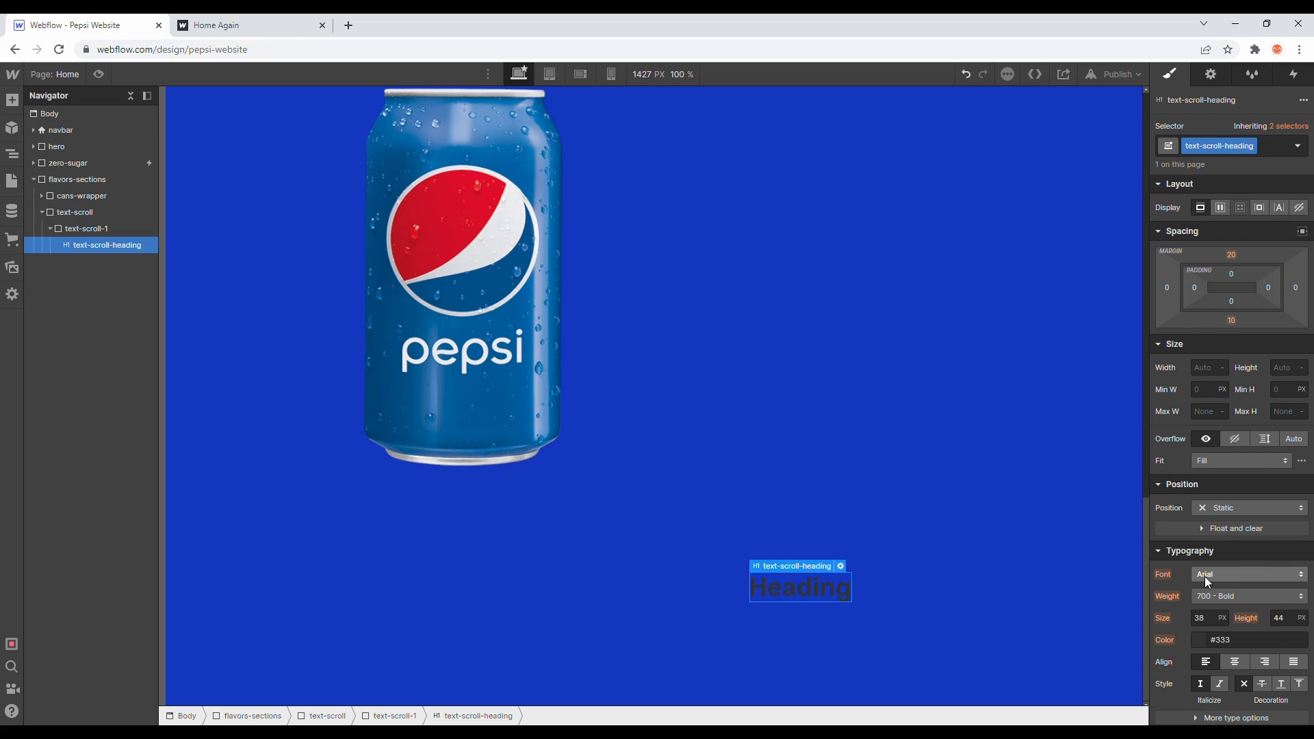
pyautogui.click(1201, 640)
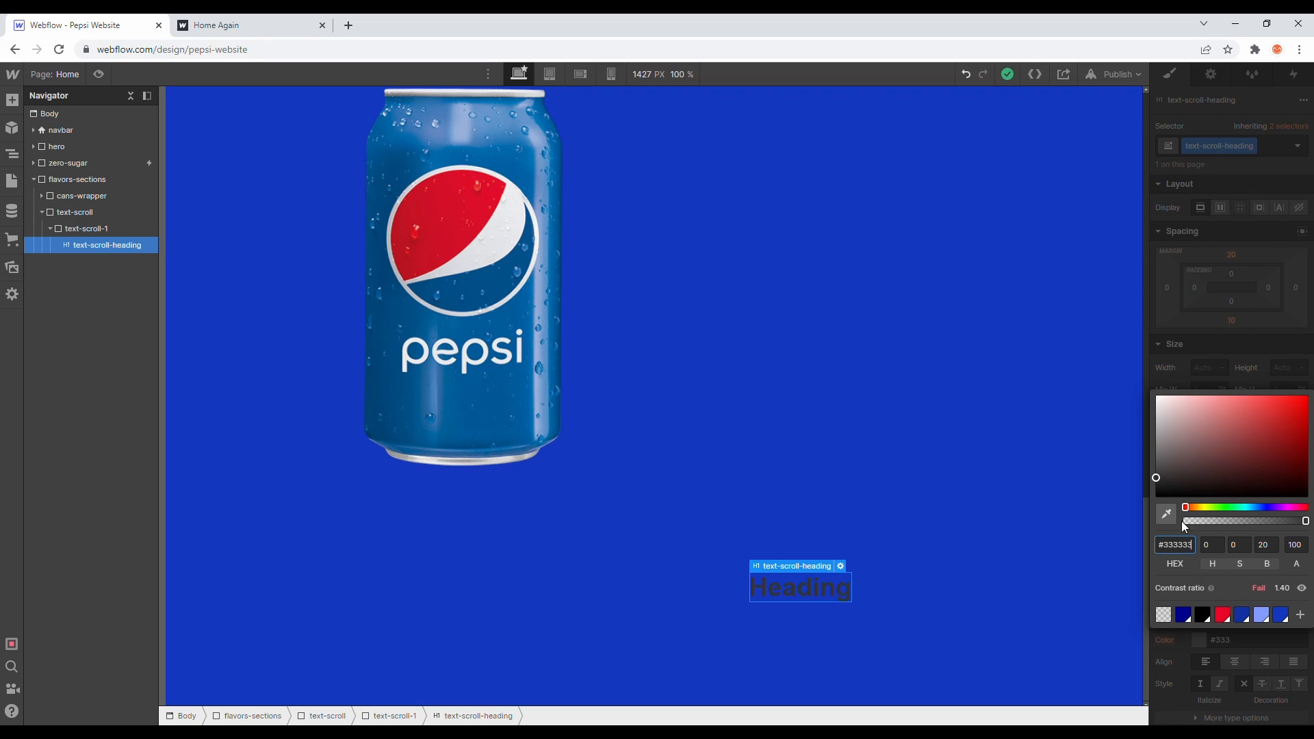
pyautogui.moveTo(1201, 442); pyautogui.dragTo(1097, 379)
pyautogui.click(1238, 353)
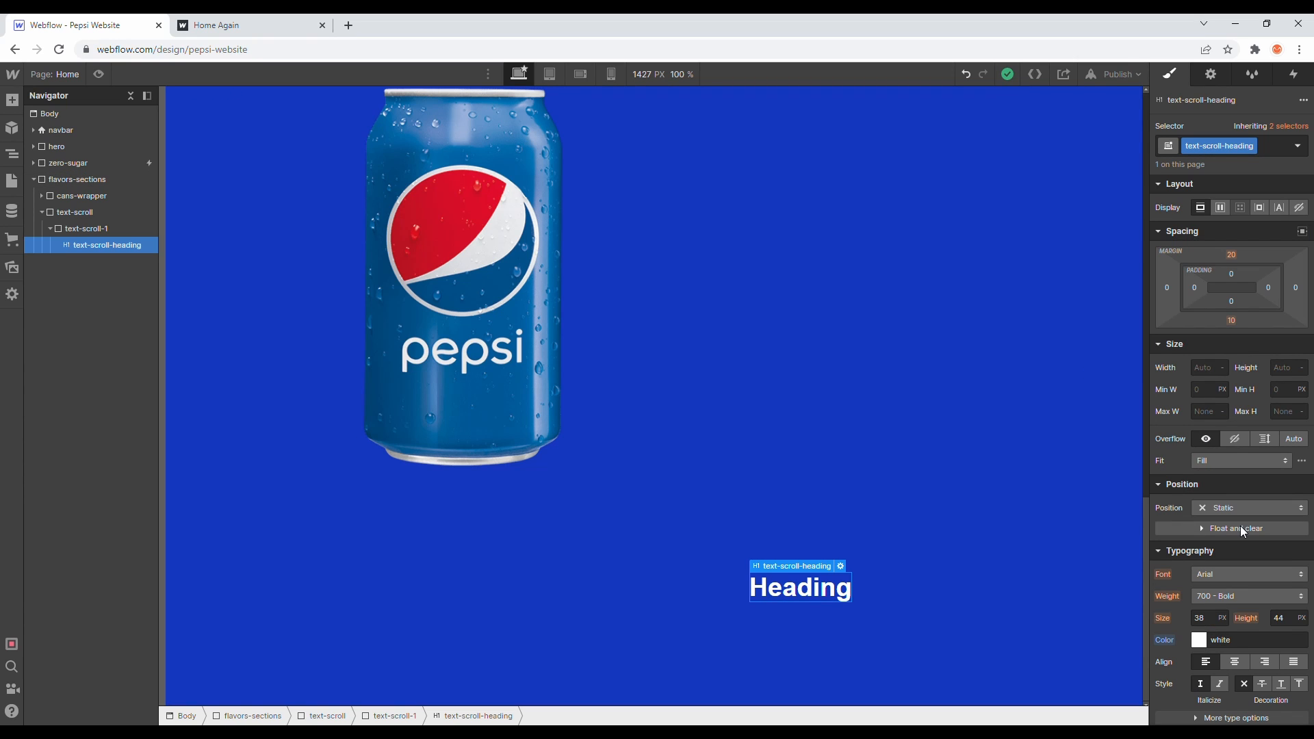
# - Set the heading's font to Montserrat at 70 px with weight 800 - Extra Bold
pyautogui.doubleClick(1202, 618)
pyautogui.write('70')
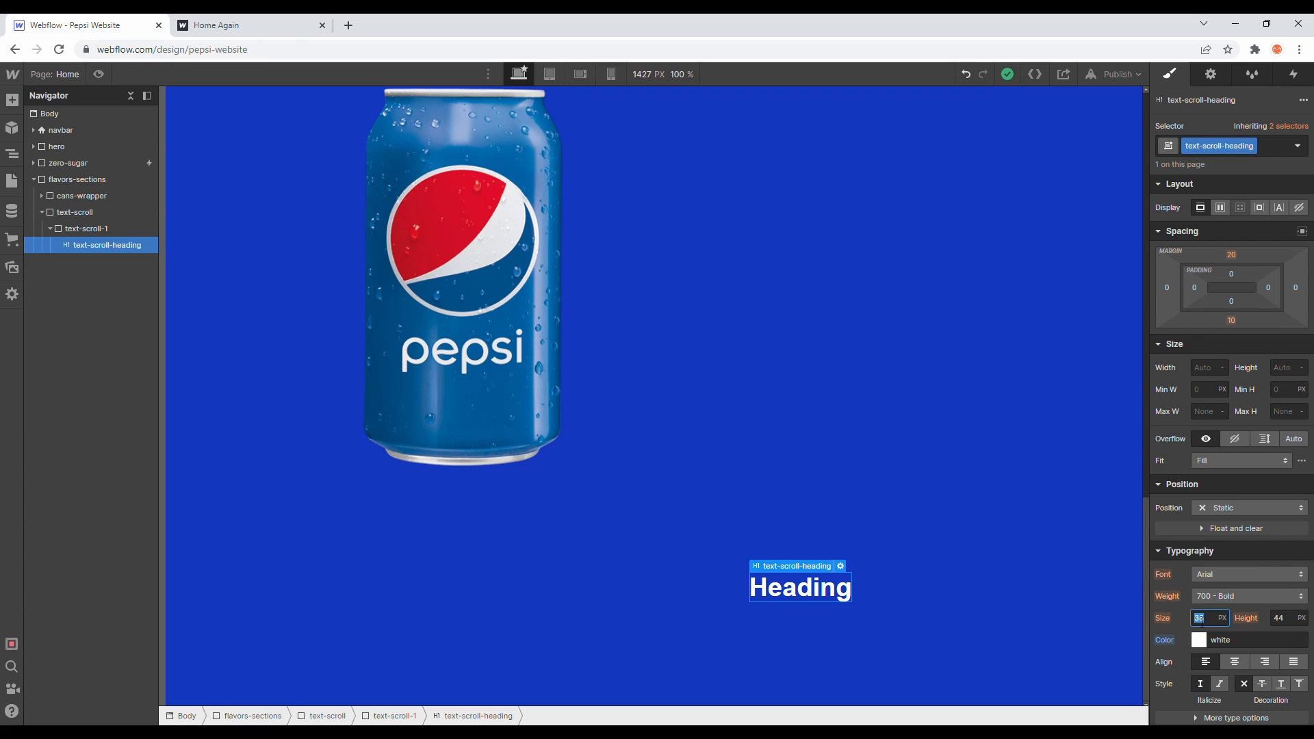
pyautogui.press('Return')
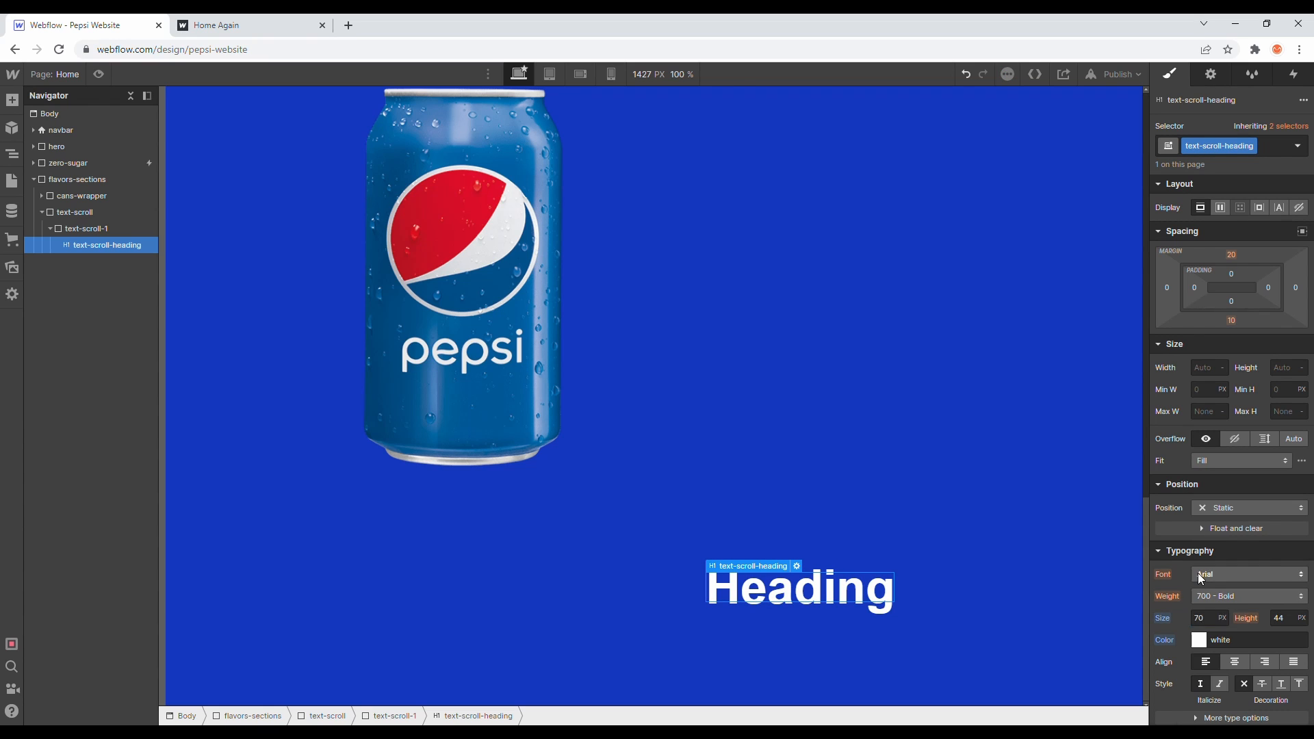
pyautogui.click(1205, 575)
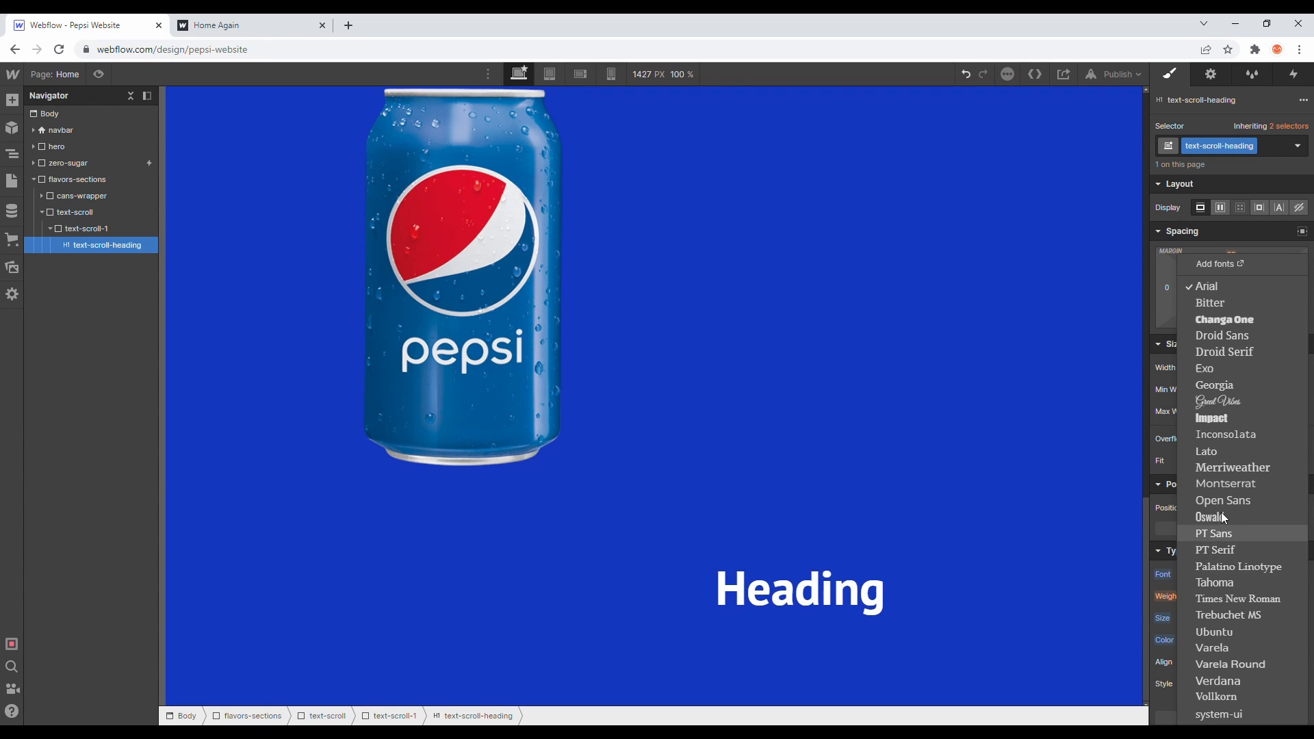
pyautogui.click(1229, 489)
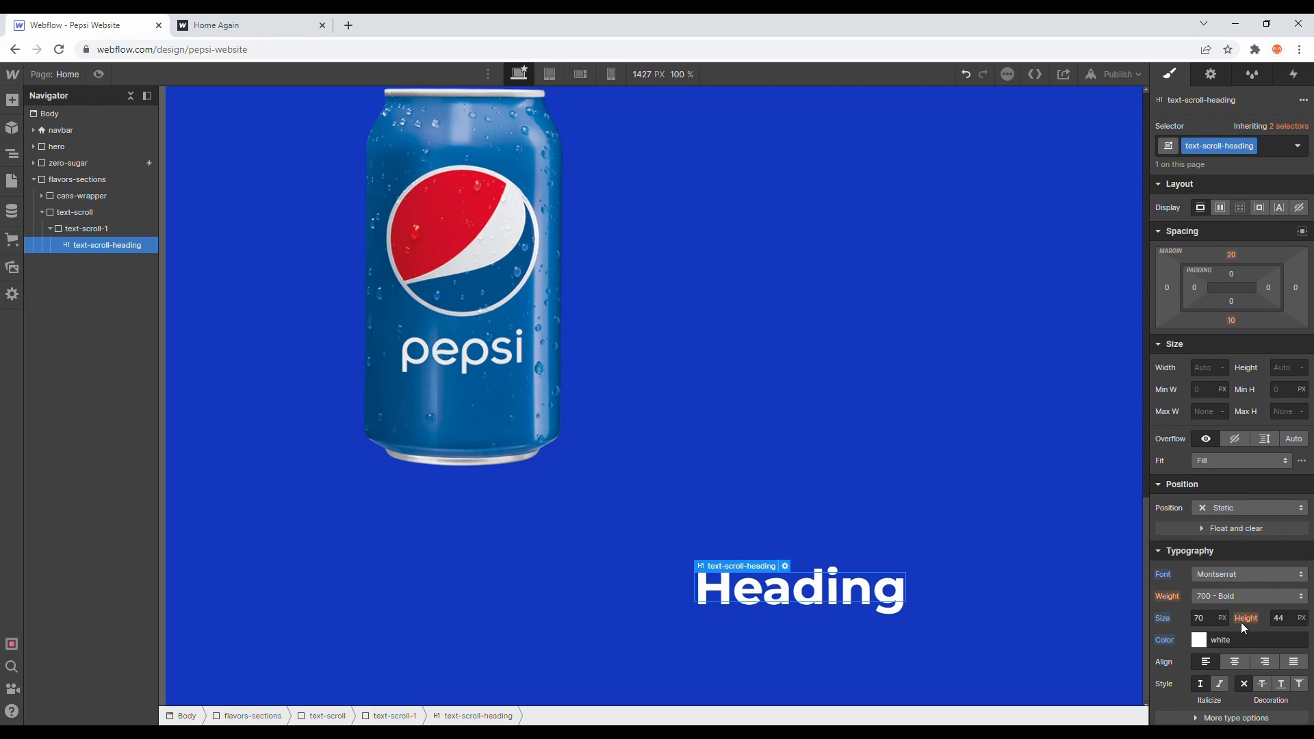
pyautogui.click(1225, 597)
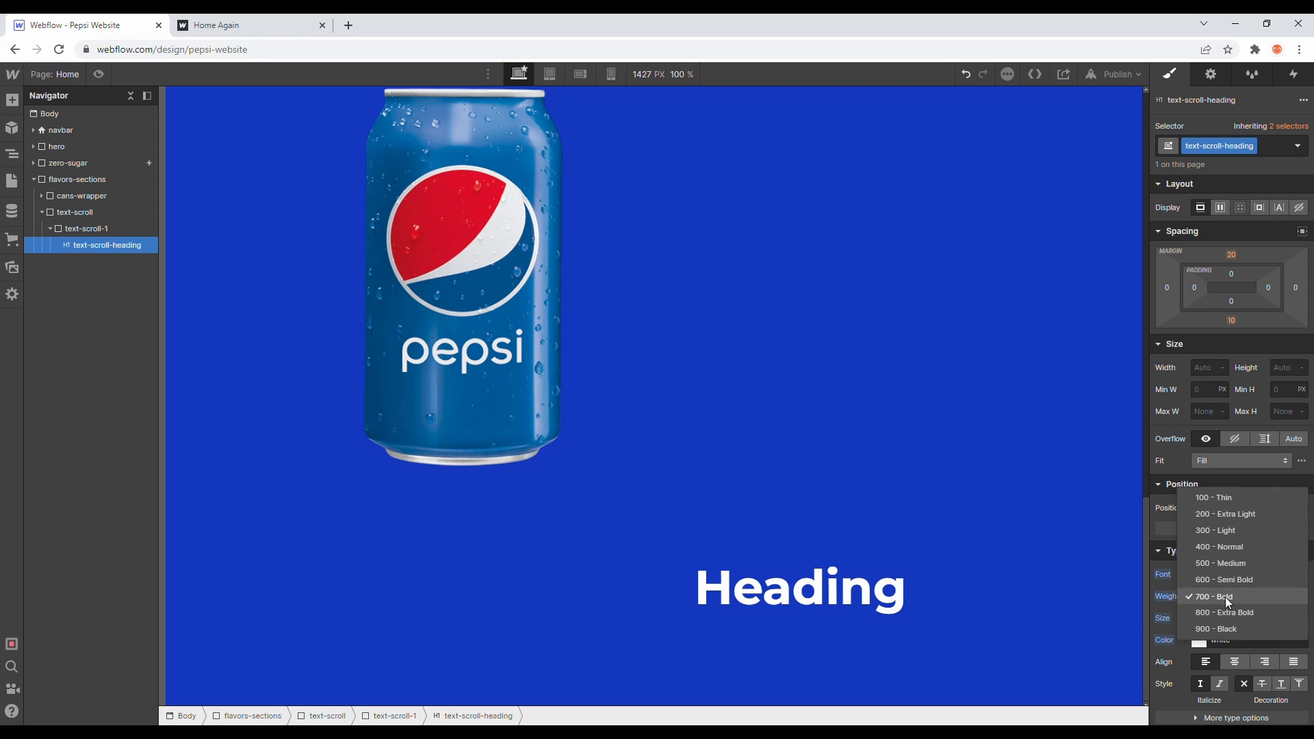
pyautogui.click(1224, 614)
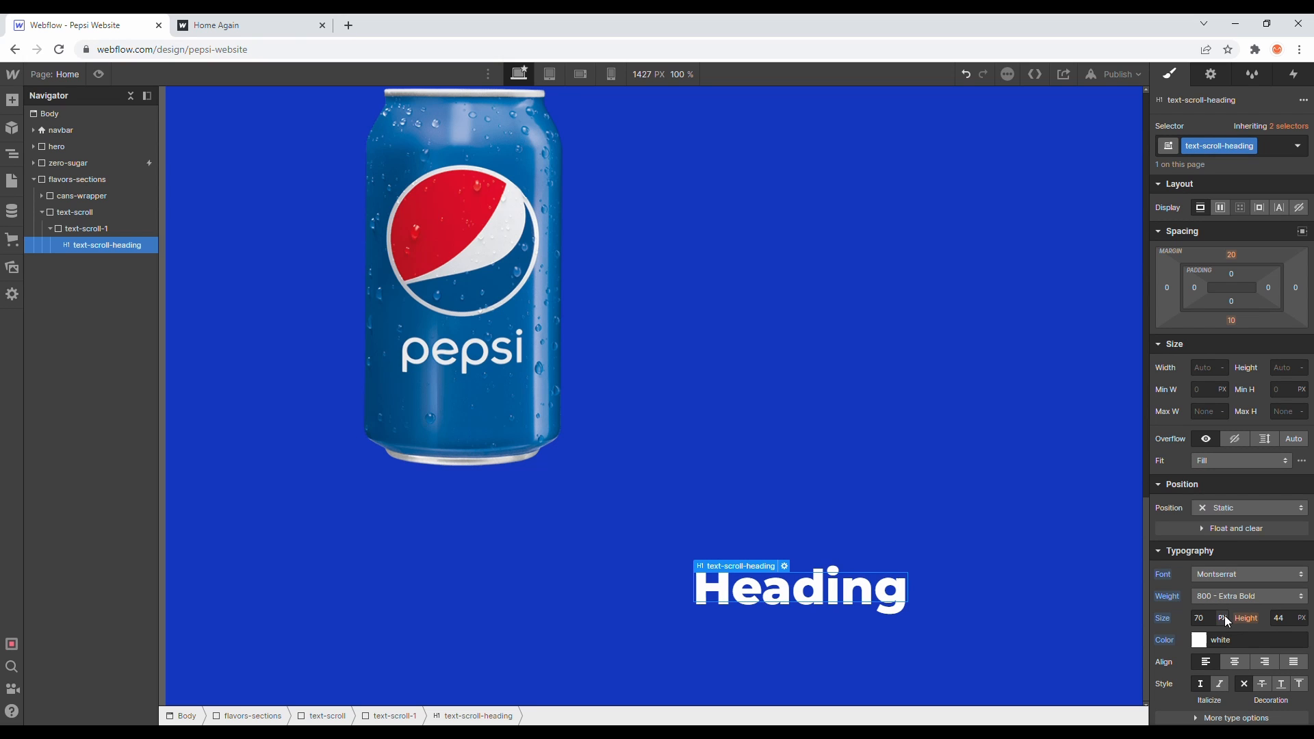
# - Change the heading text to "Pepsi: The Classic"
pyautogui.doubleClick(865, 598)
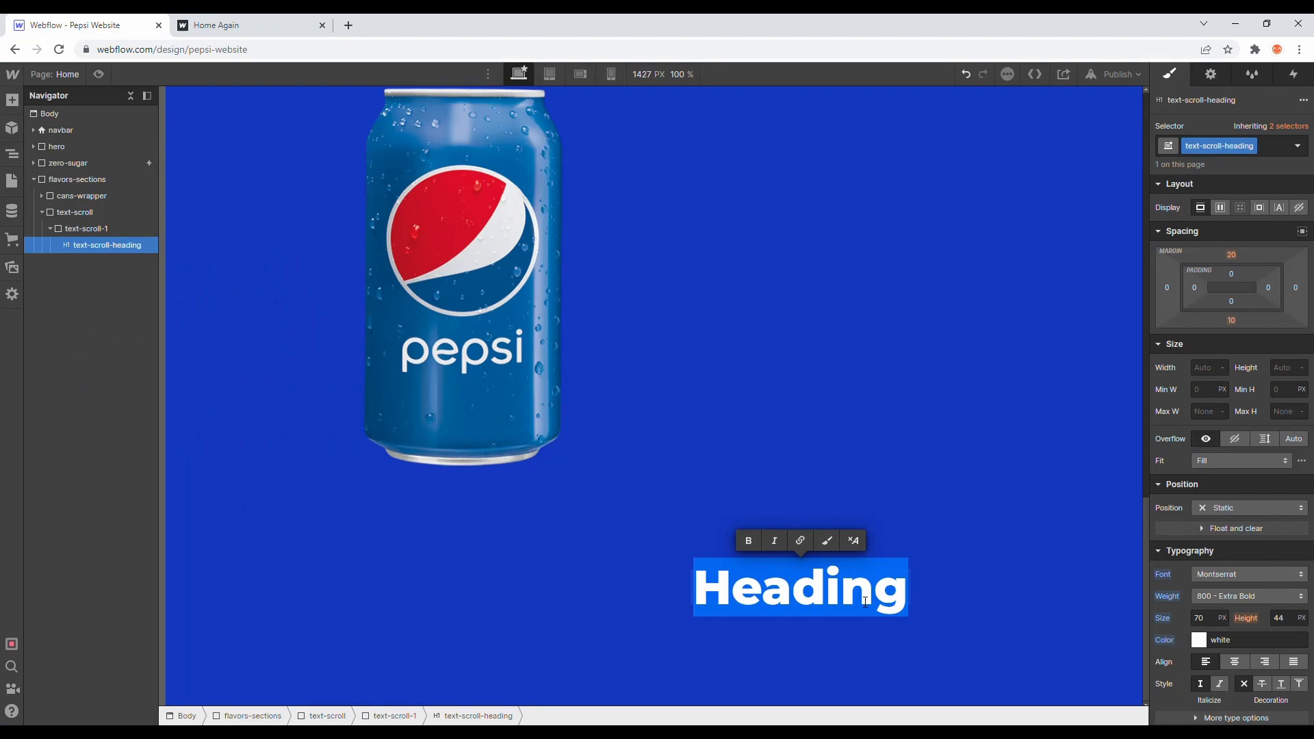
pyautogui.write('Pepsi: ')
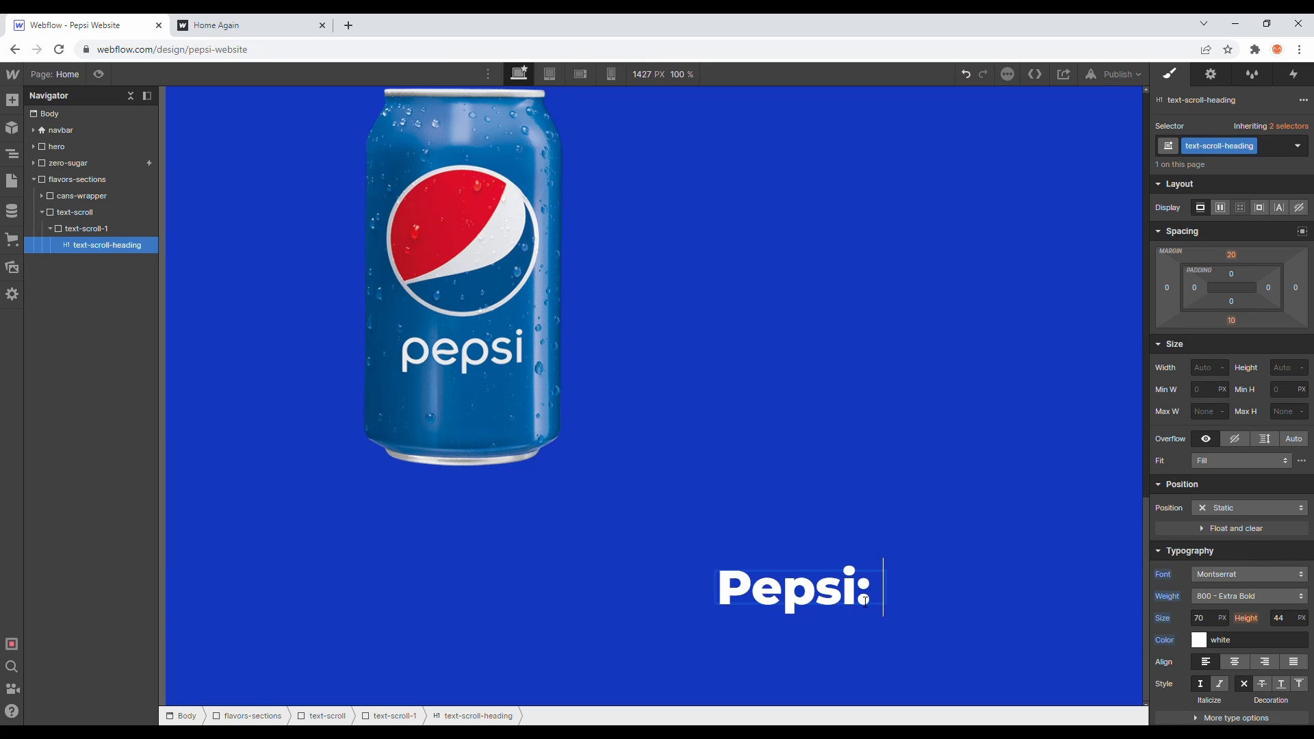
pyautogui.write('The Classic')
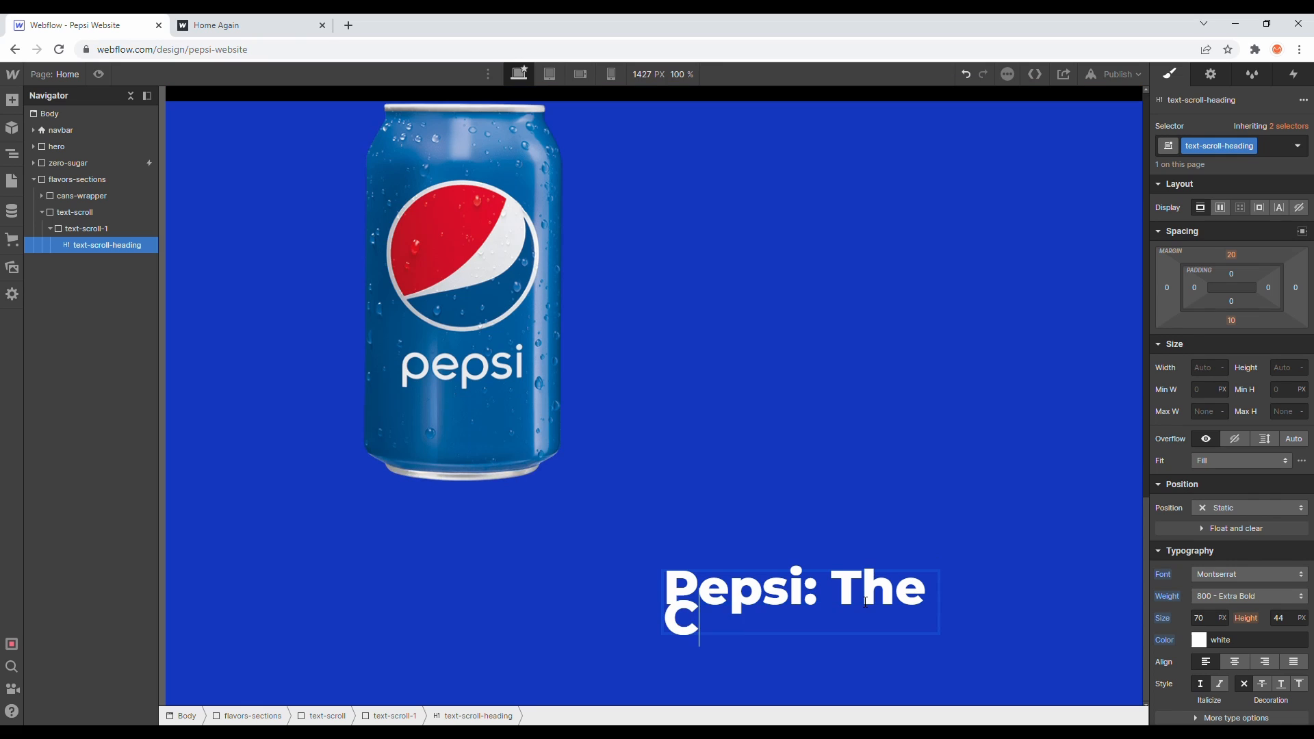
# - Set the heading's line height to 70 px
pyautogui.press('Escape')
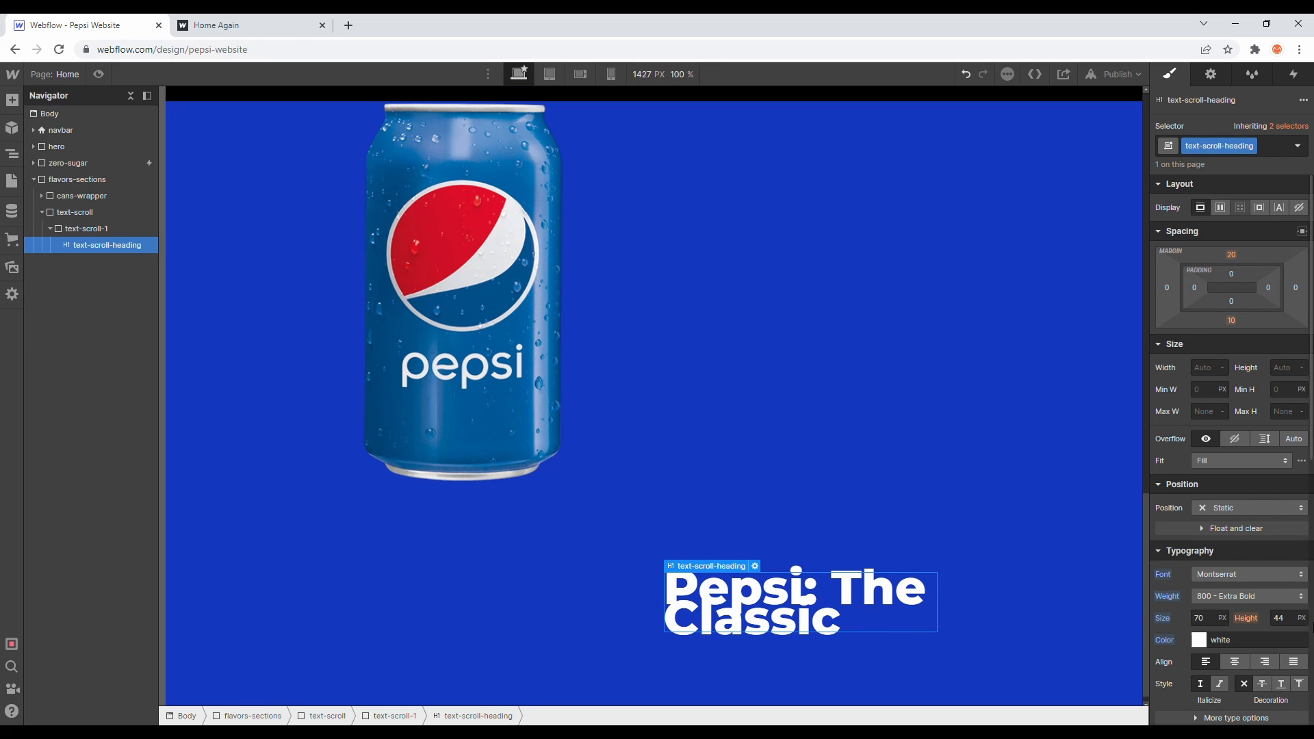
pyautogui.click(1279, 618)
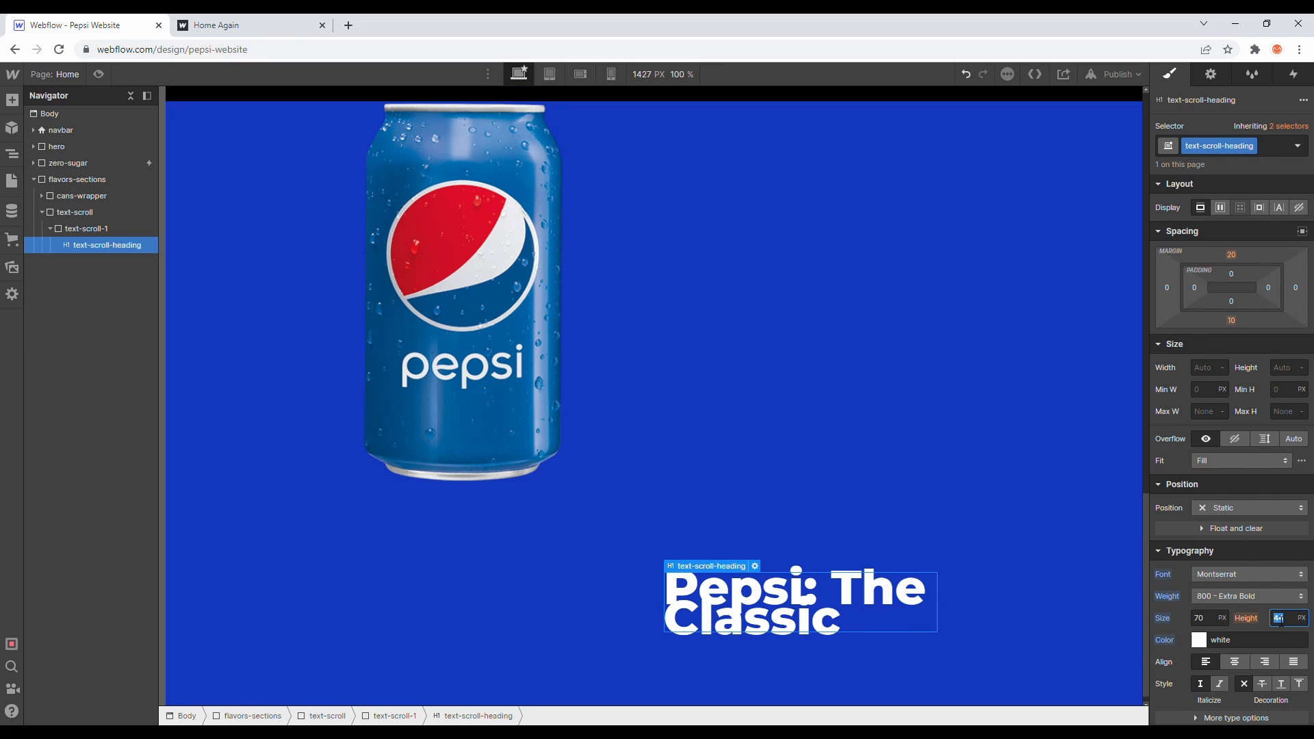
pyautogui.write('70')
pyautogui.scroll(-1, 890, 540)
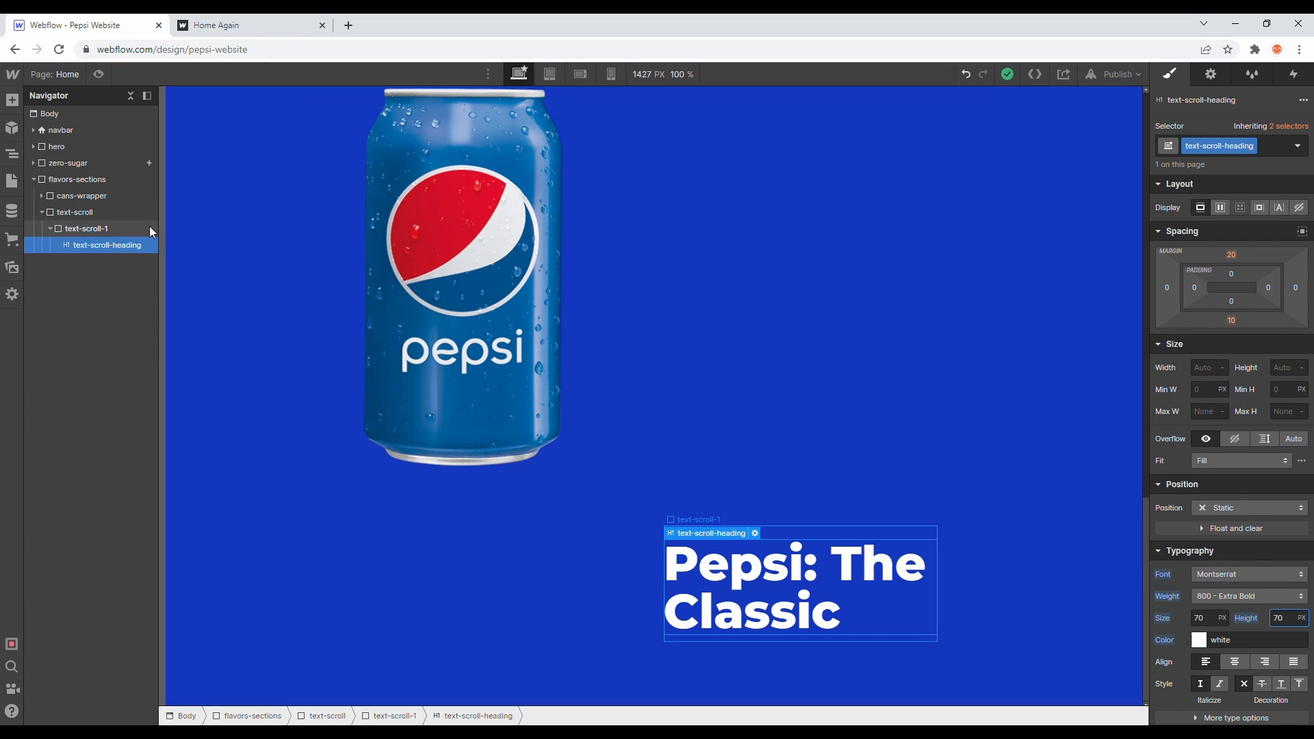
# - Add a paragraph below the heading and delete the latter part of its placeholder text
pyautogui.click(11, 100)
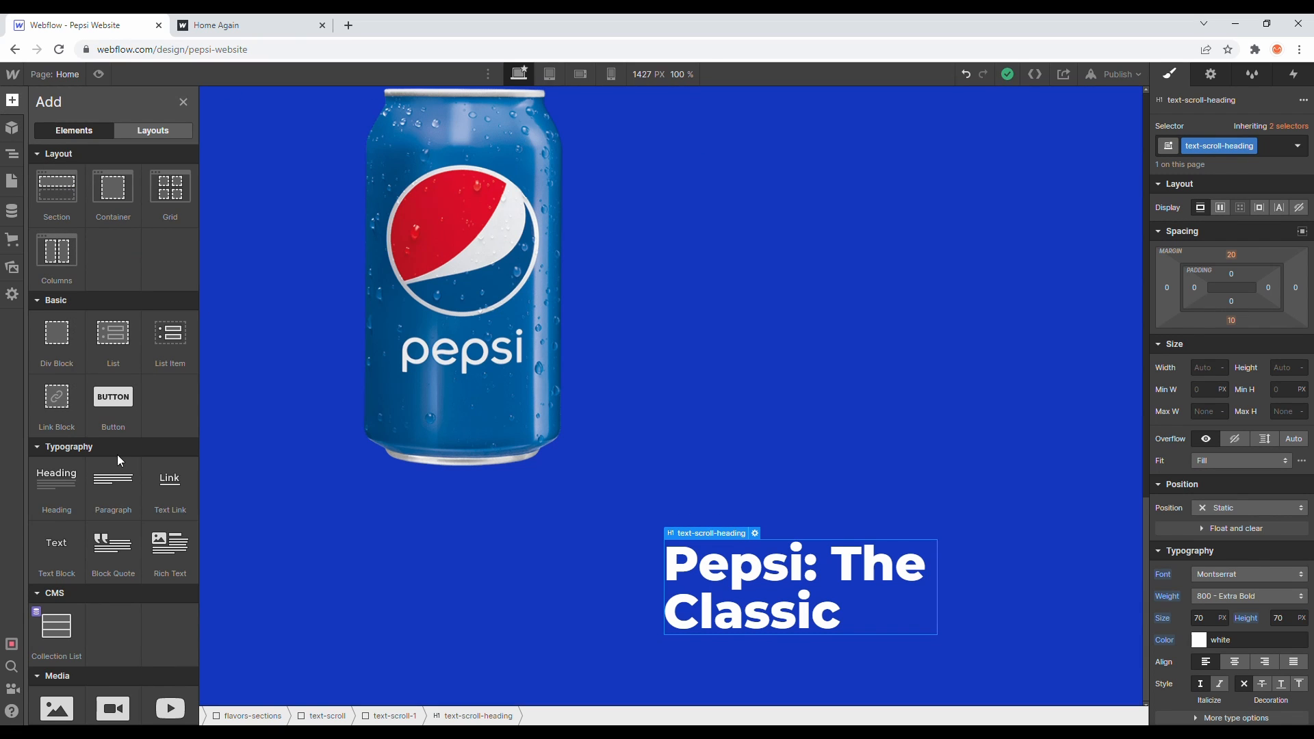
pyautogui.moveTo(113, 479); pyautogui.dragTo(118, 264)
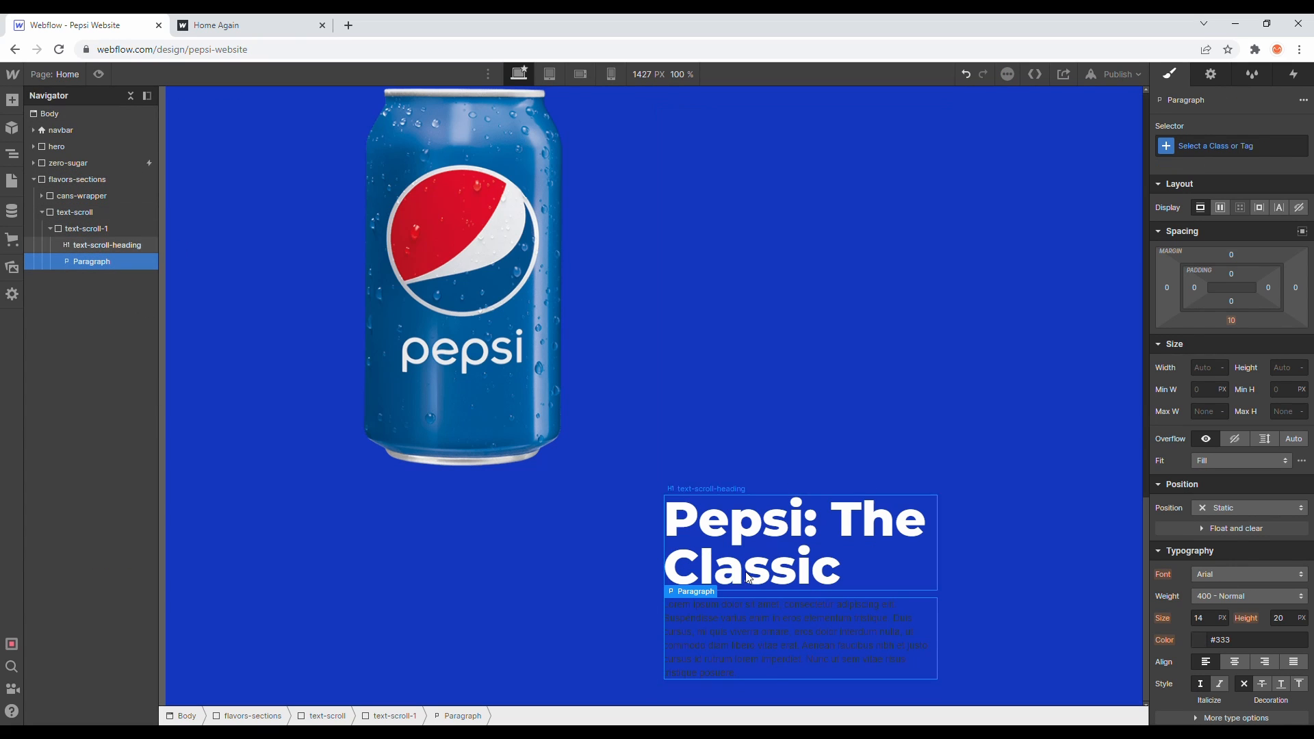
pyautogui.doubleClick(798, 642)
pyautogui.moveTo(793, 632); pyautogui.dragTo(826, 705)
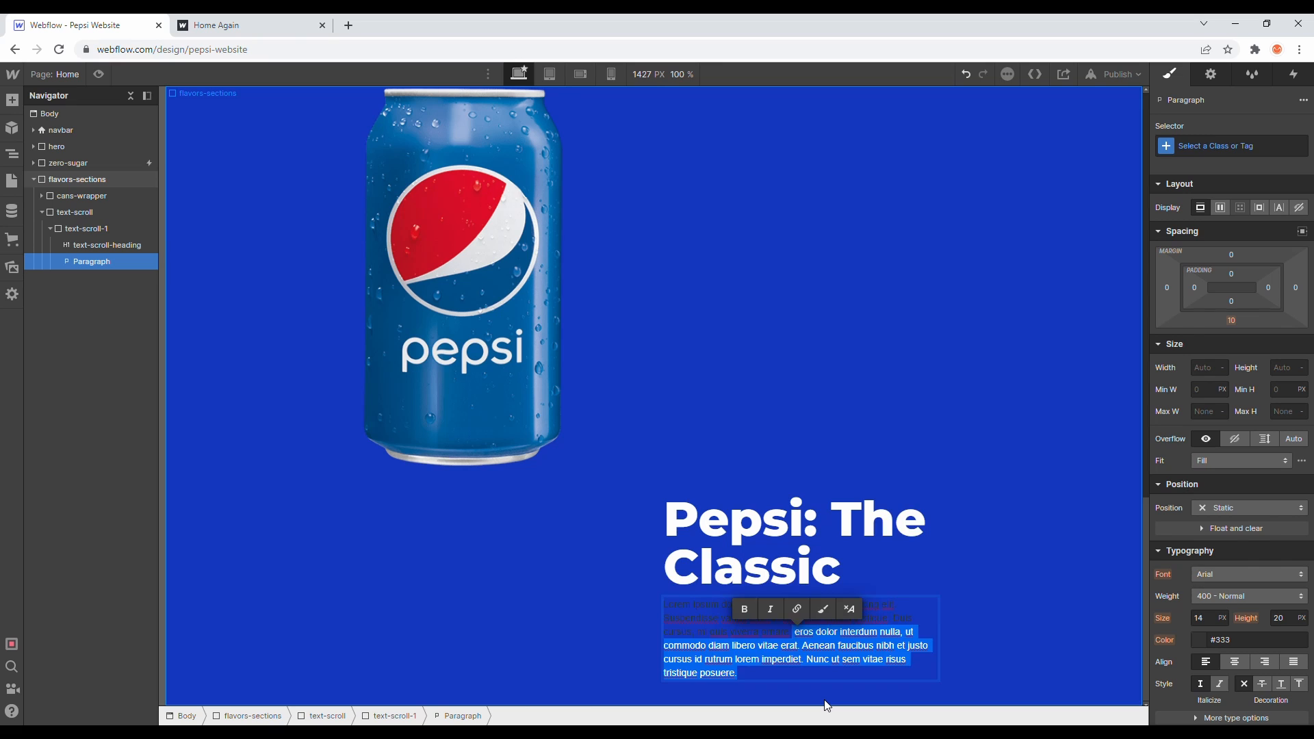
pyautogui.press('BackSpace')
pyautogui.press('Escape')
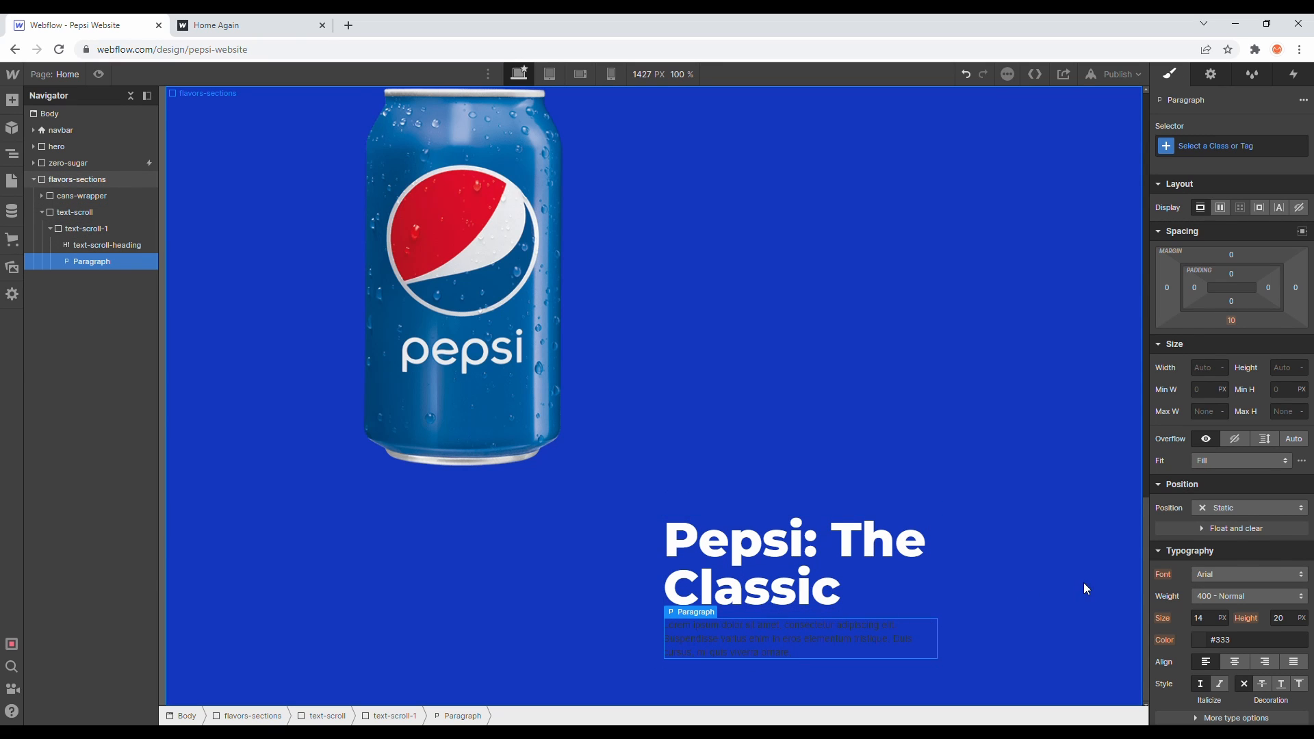
# - Set the paragraph's font to Open Sans and its text colour to white
pyautogui.scroll(-2, 1195, 565)
pyautogui.click(1204, 439)
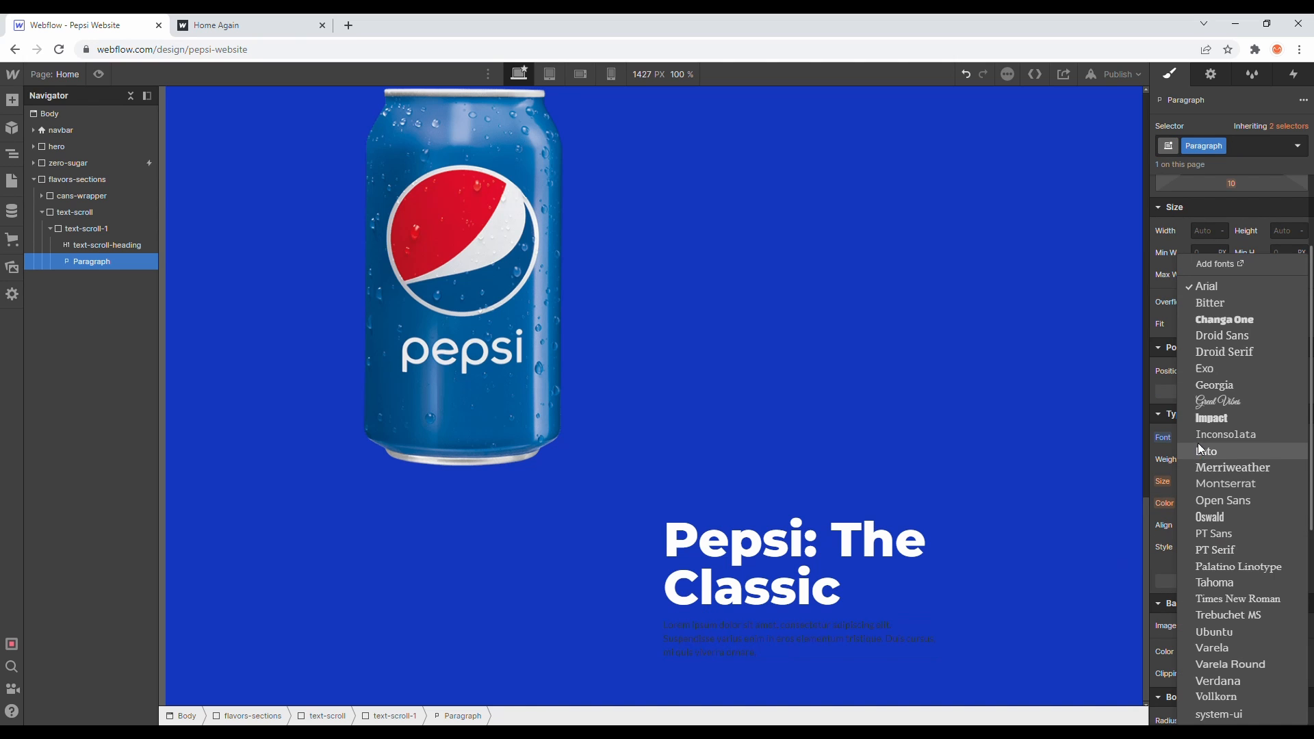
pyautogui.click(1220, 498)
pyautogui.click(1199, 504)
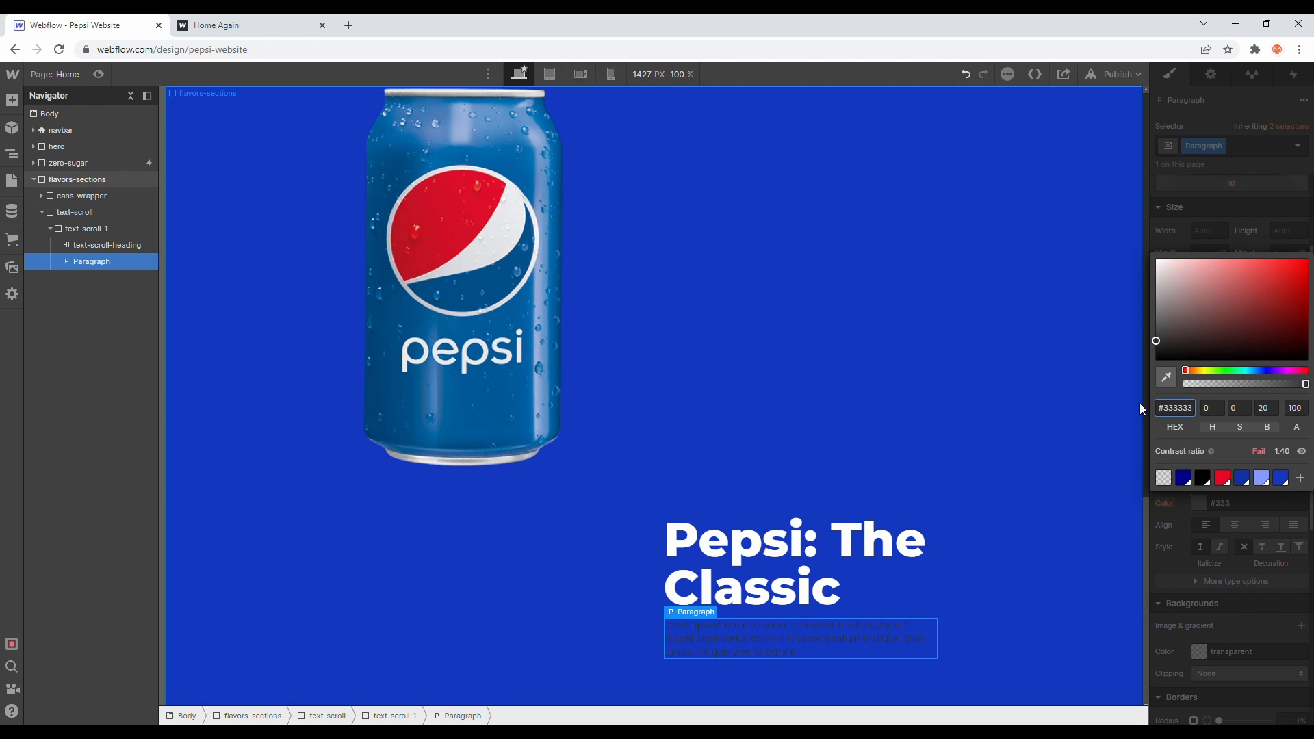
pyautogui.moveTo(1211, 338); pyautogui.dragTo(1086, 145)
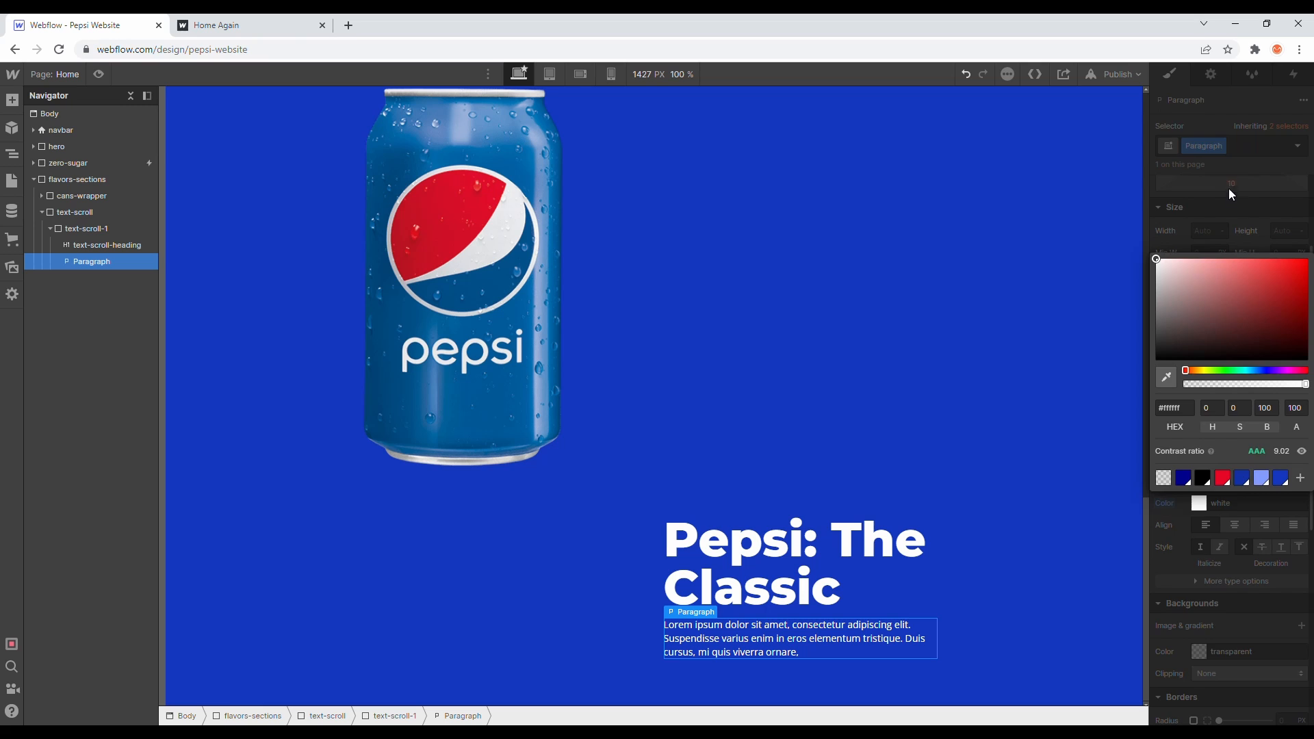
# - Set the paragraph's weight to 300 - Light, size to 25 px and line height to 30 px
pyautogui.click(1230, 191)
pyautogui.click(1229, 459)
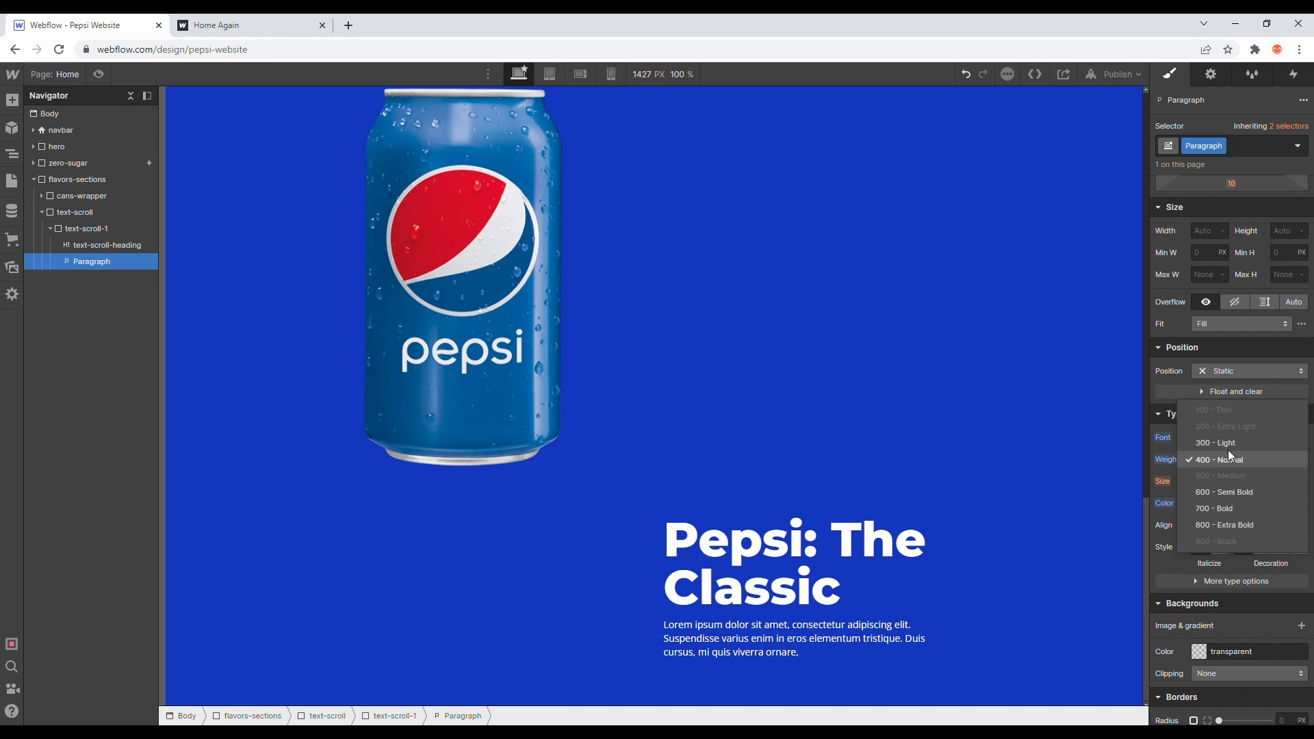
pyautogui.click(1226, 444)
pyautogui.click(1204, 481)
pyautogui.write('25')
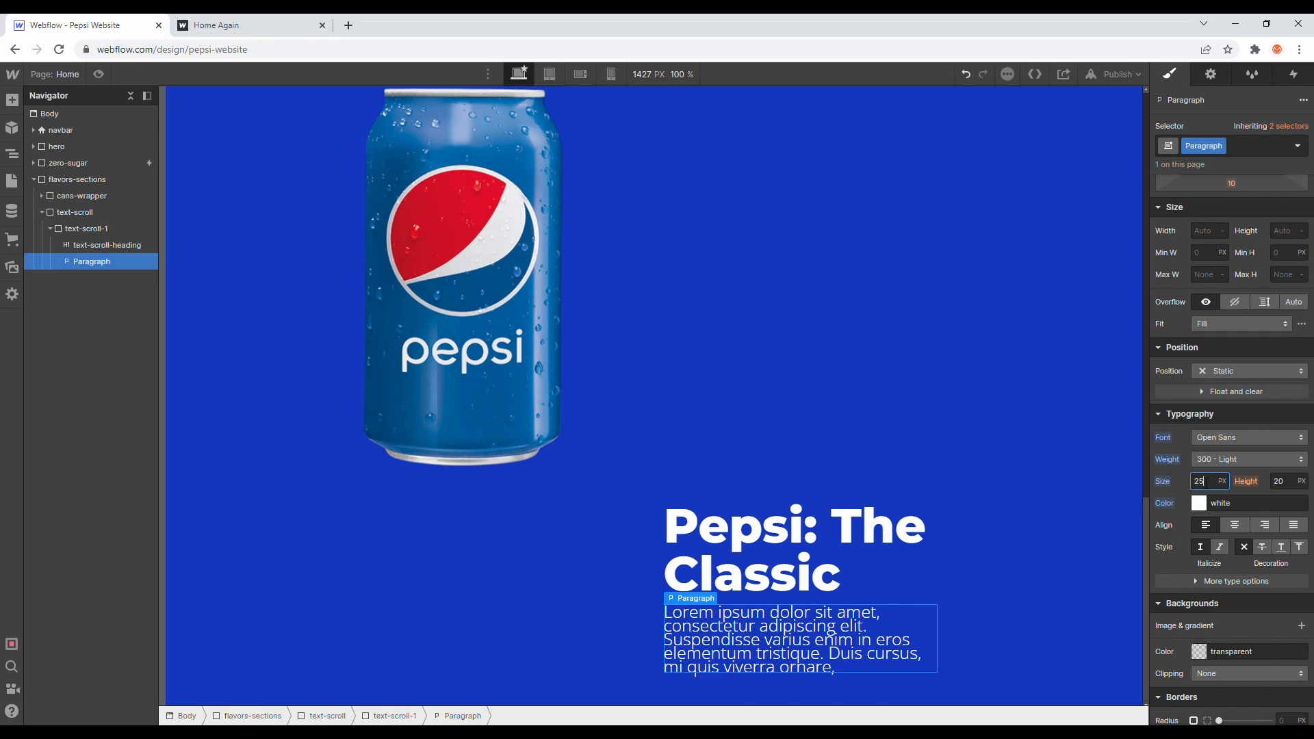
pyautogui.click(1286, 488)
pyautogui.write('25')
pyautogui.write('30')
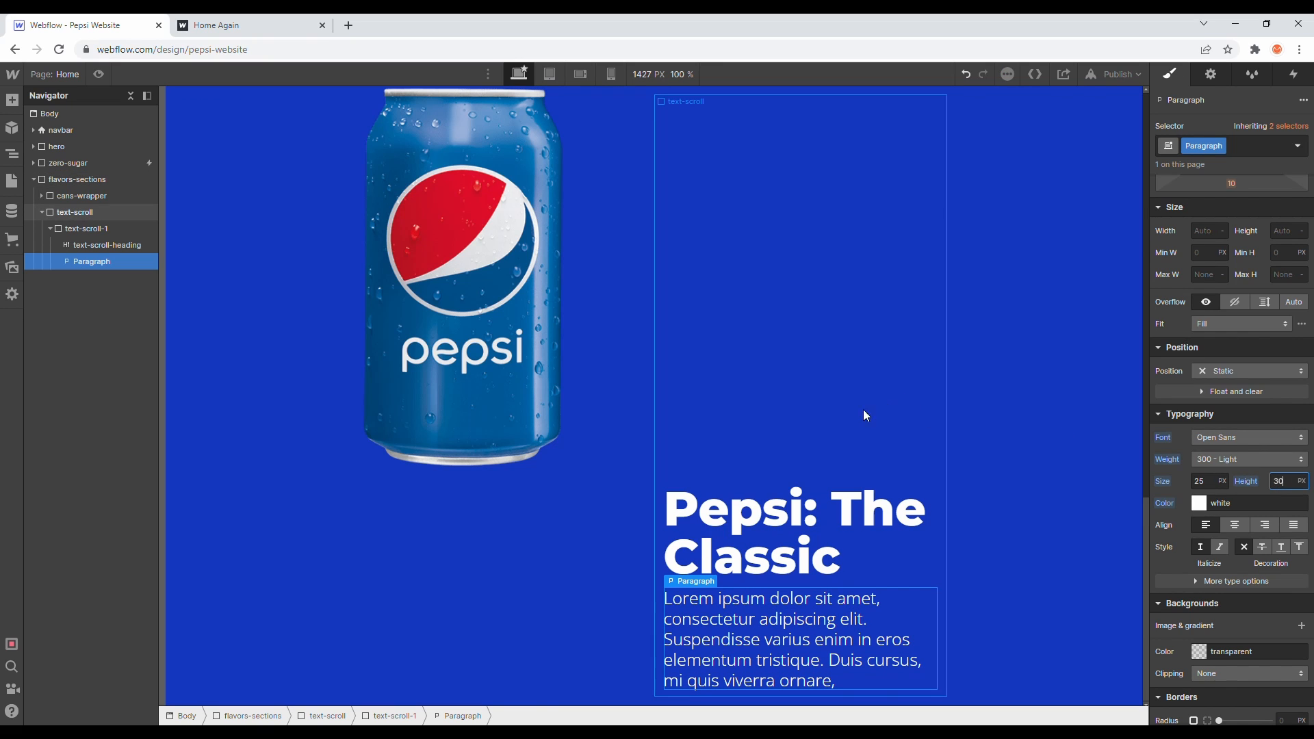
# - Duplicate the text-scroll-1 block twice inside text-scroll
pyautogui.click(828, 409)
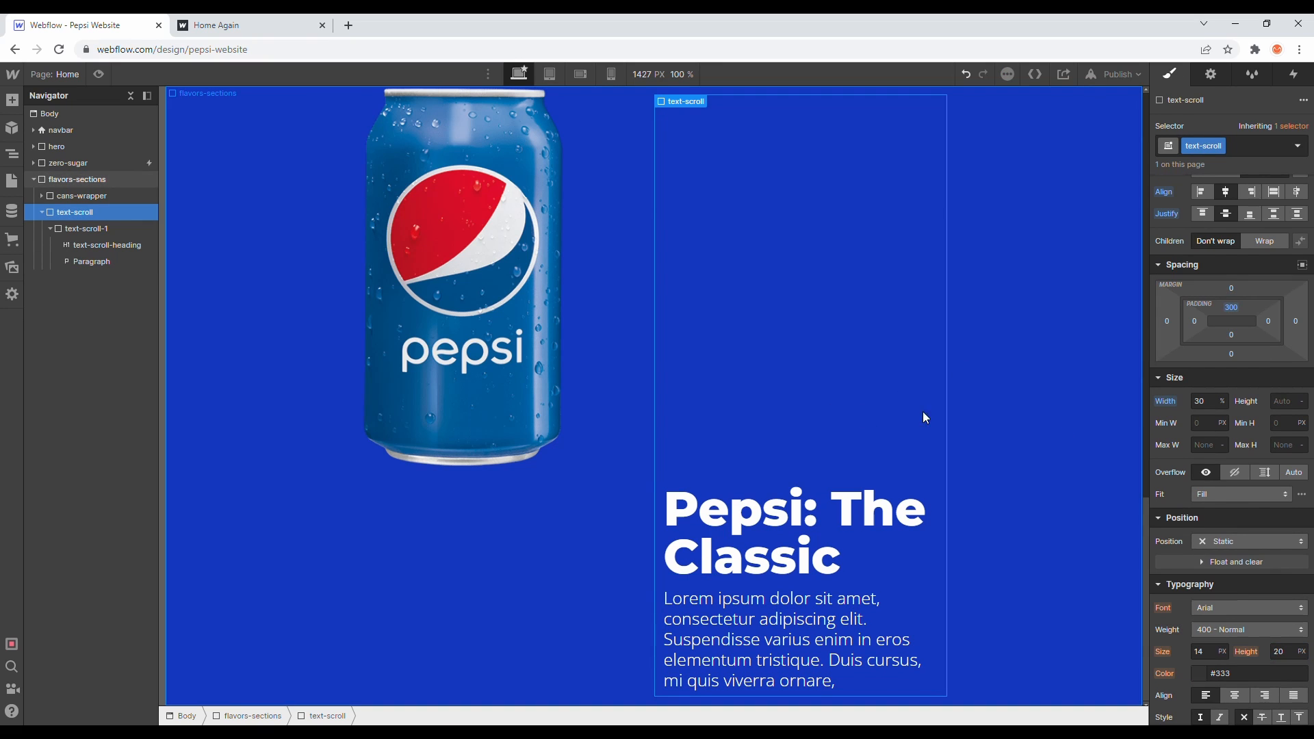
pyautogui.click(50, 229)
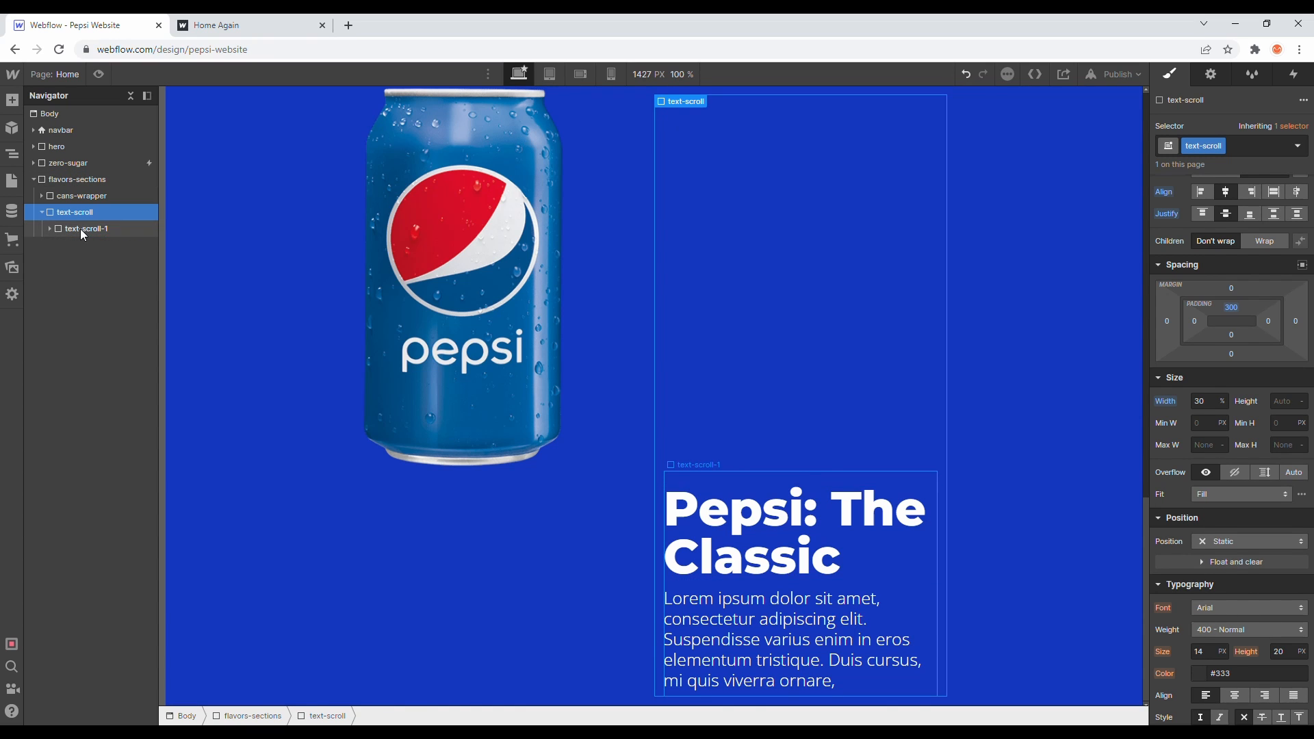
pyautogui.click(80, 228)
pyautogui.hotkey('ctrl', 'd')
pyautogui.hotkey('ctrl', 'd')
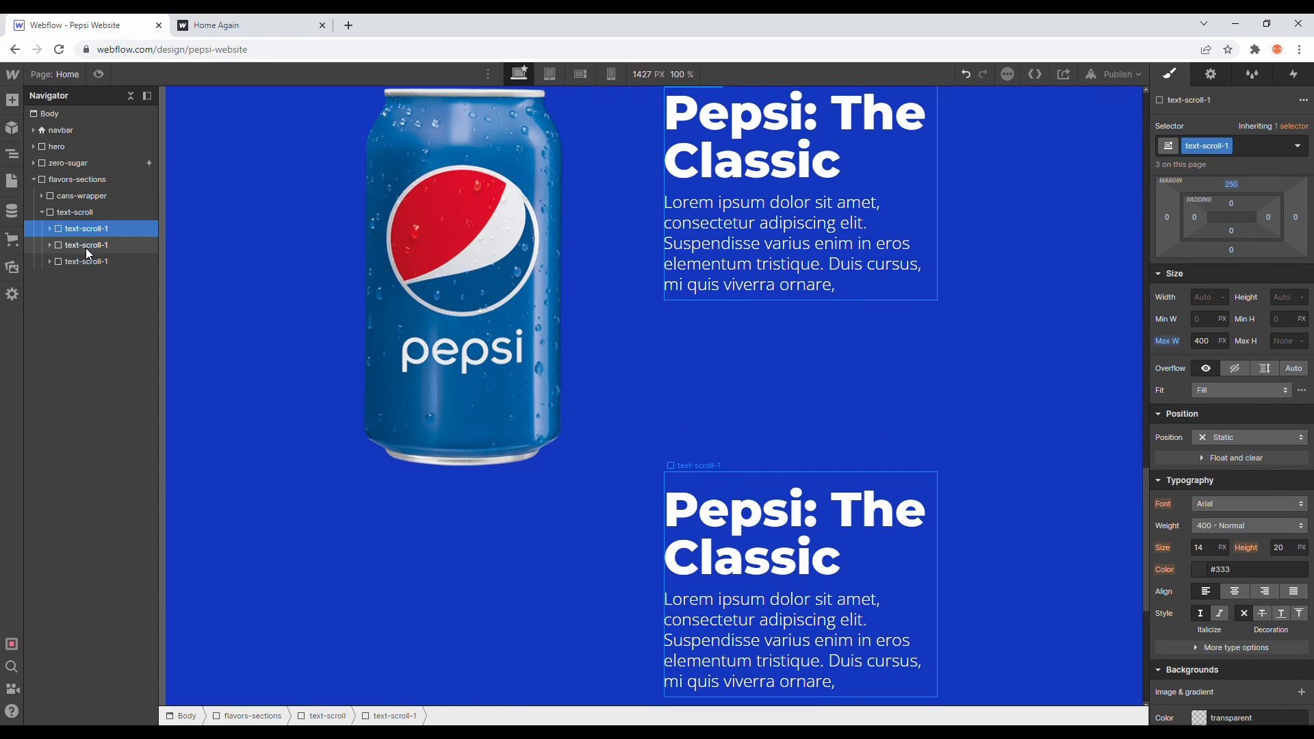
pyautogui.click(89, 248)
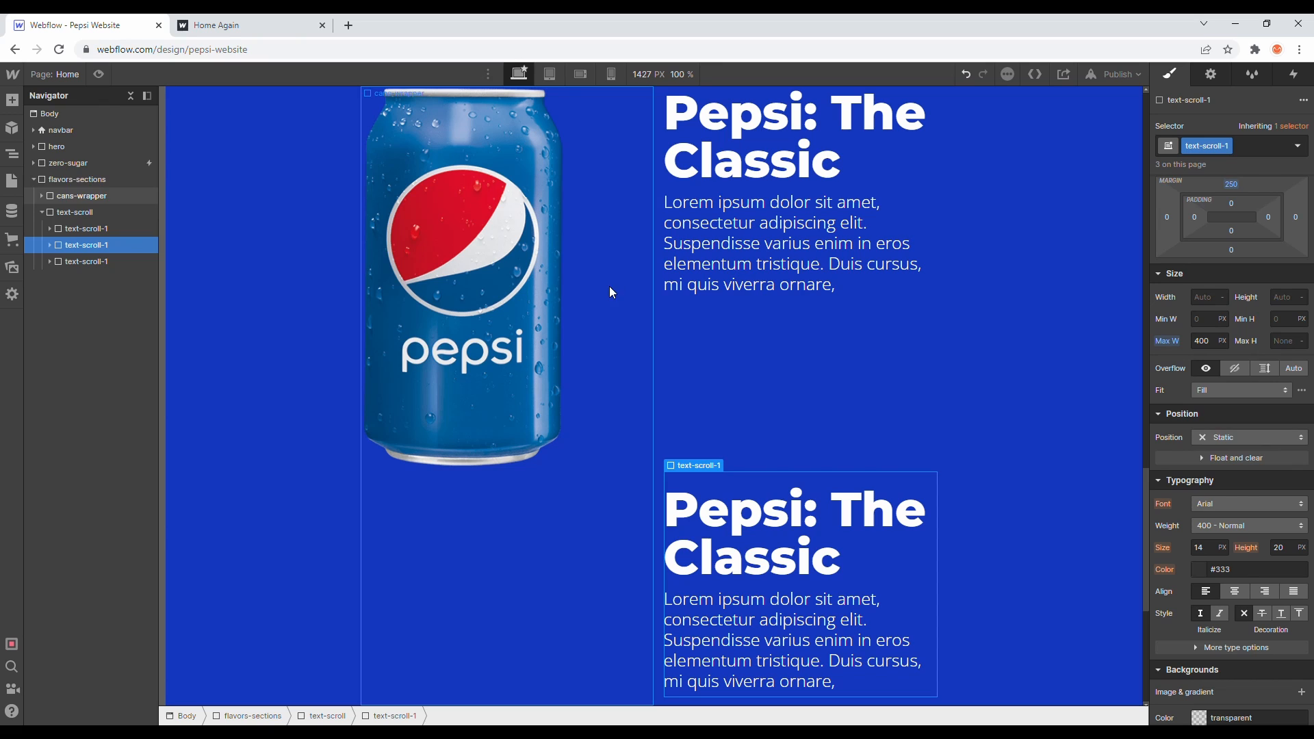
pyautogui.click(1228, 147)
pyautogui.click(1229, 182)
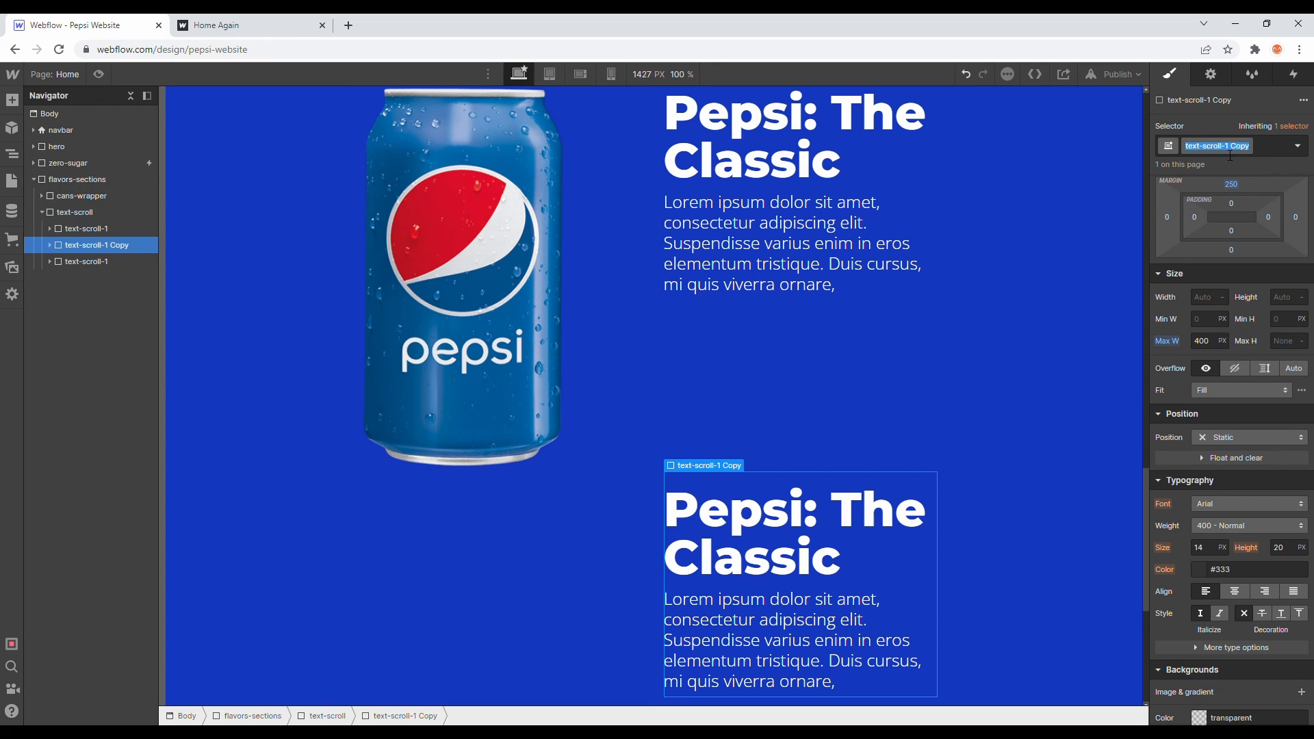
pyautogui.press('Right')
pyautogui.press('Return')
pyautogui.click(1100, 218)
pyautogui.hotkey('ctrl', 'z')
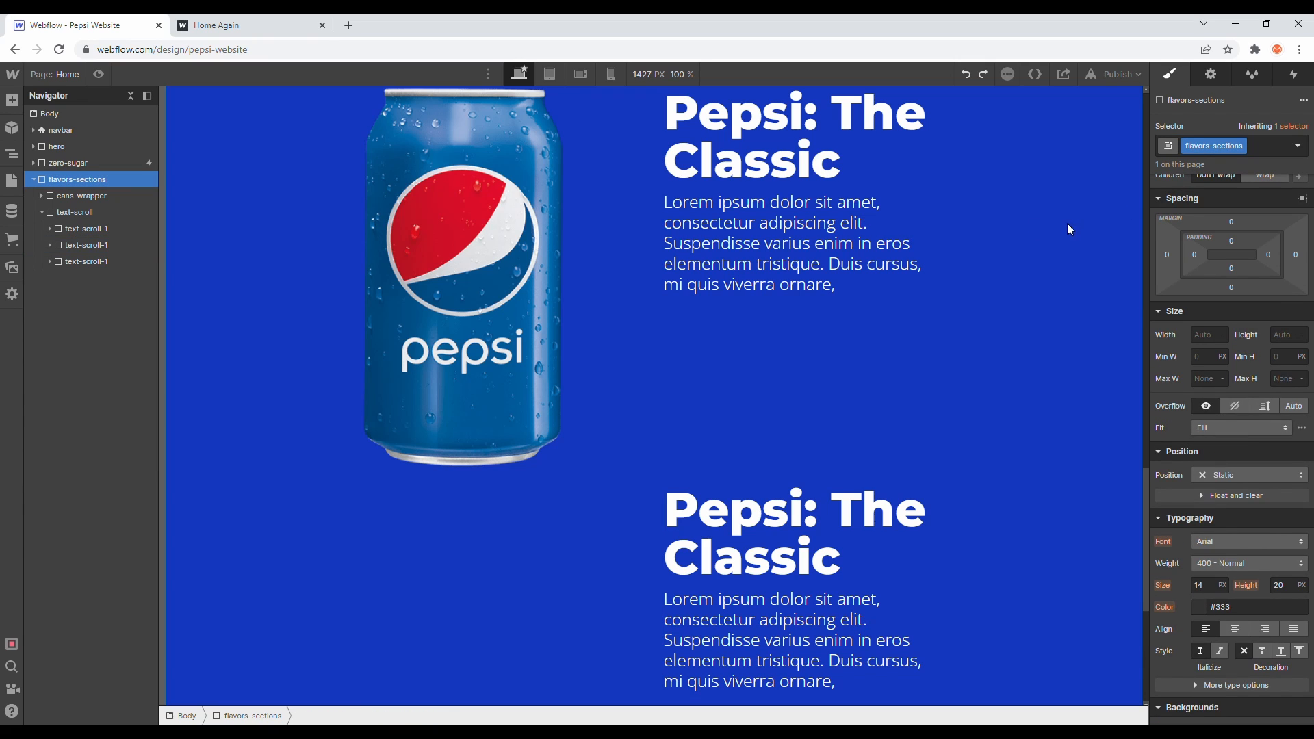
# - Duplicate the second block's class and rename the copy text-scroll-2
pyautogui.click(96, 248)
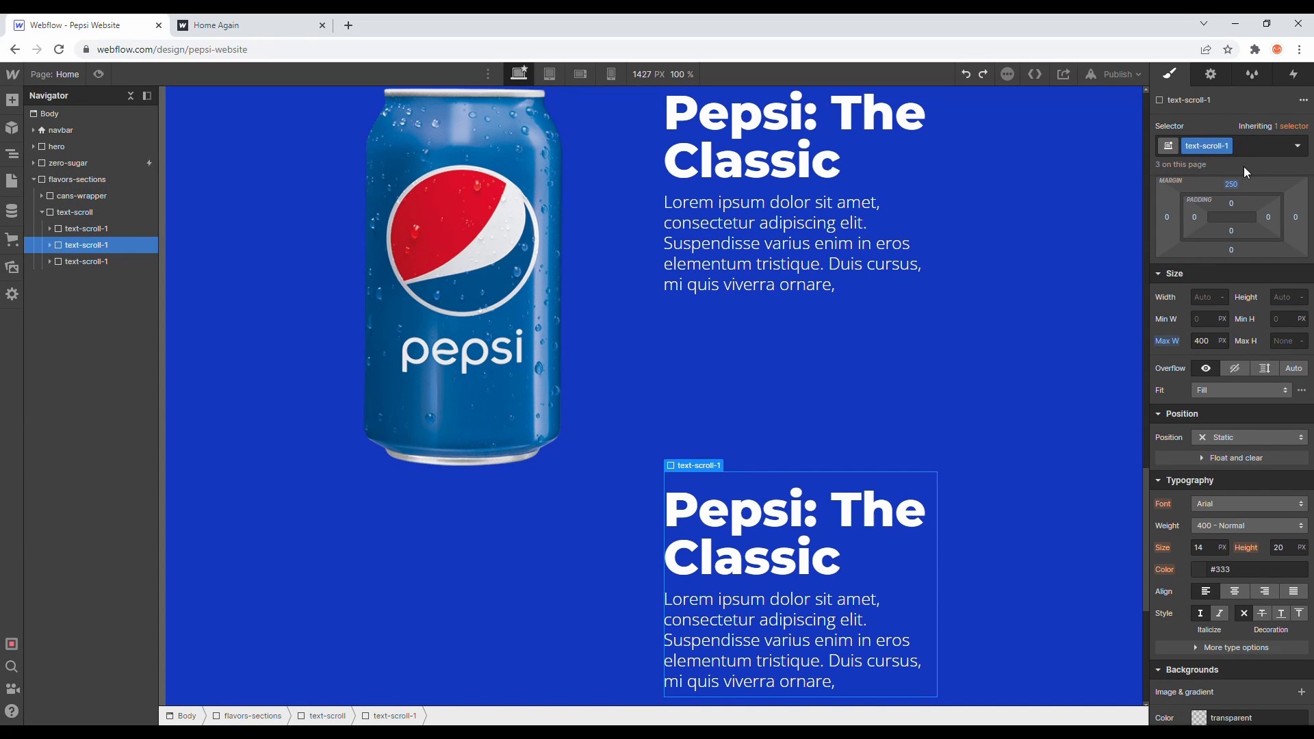
pyautogui.click(1227, 146)
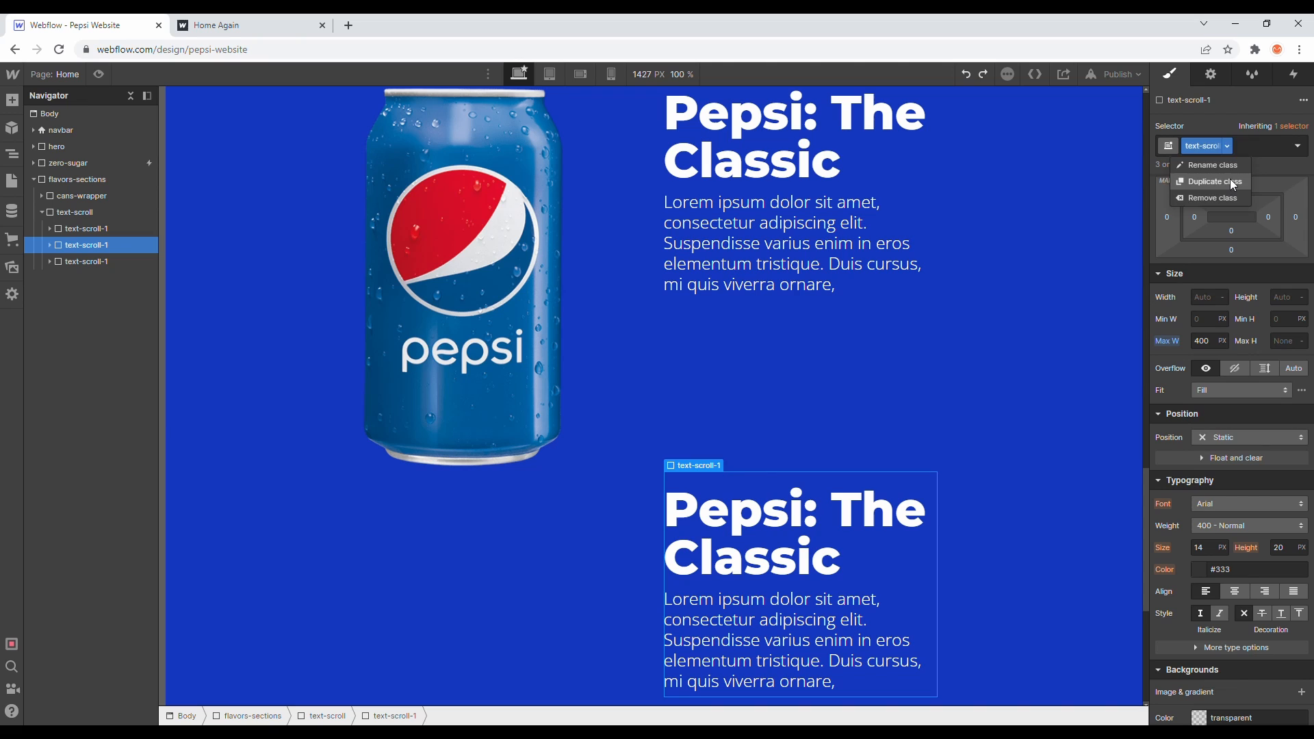
pyautogui.click(1230, 179)
pyautogui.press('Right')
pyautogui.hotkey('ctrl', 'shift', 'Left')
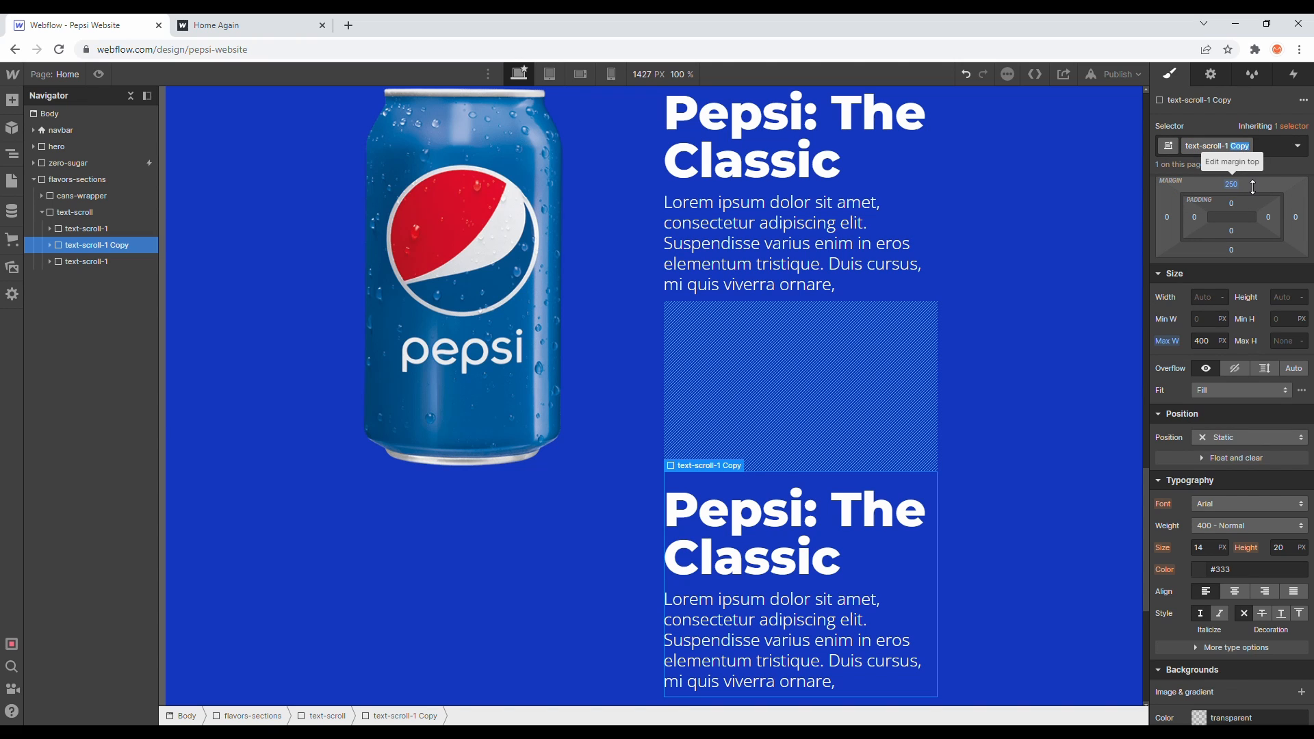
pyautogui.press('BackSpace')
pyautogui.press('BackSpace')
pyautogui.press('BackSpace')
pyautogui.write('2')
pyautogui.press('Return')
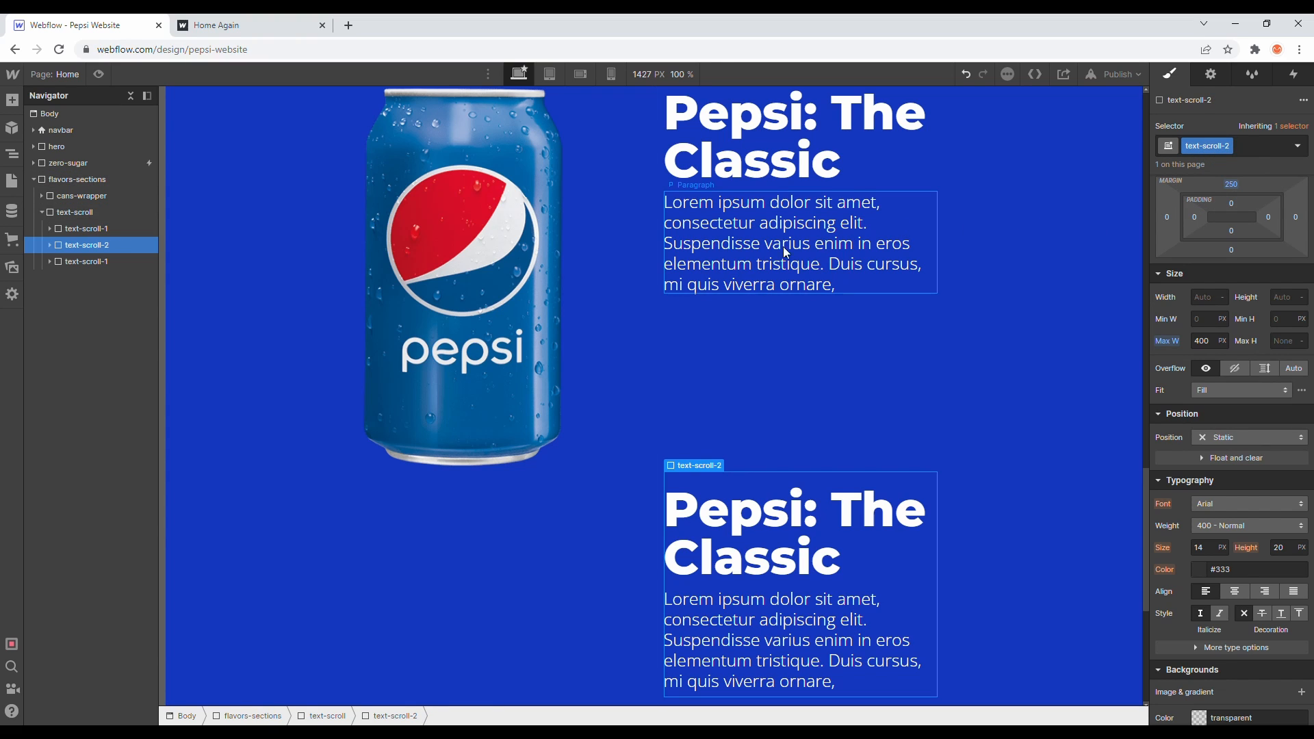
# - Duplicate the third block's class and rename the copy text-scroll-3
pyautogui.click(141, 263)
pyautogui.click(1226, 147)
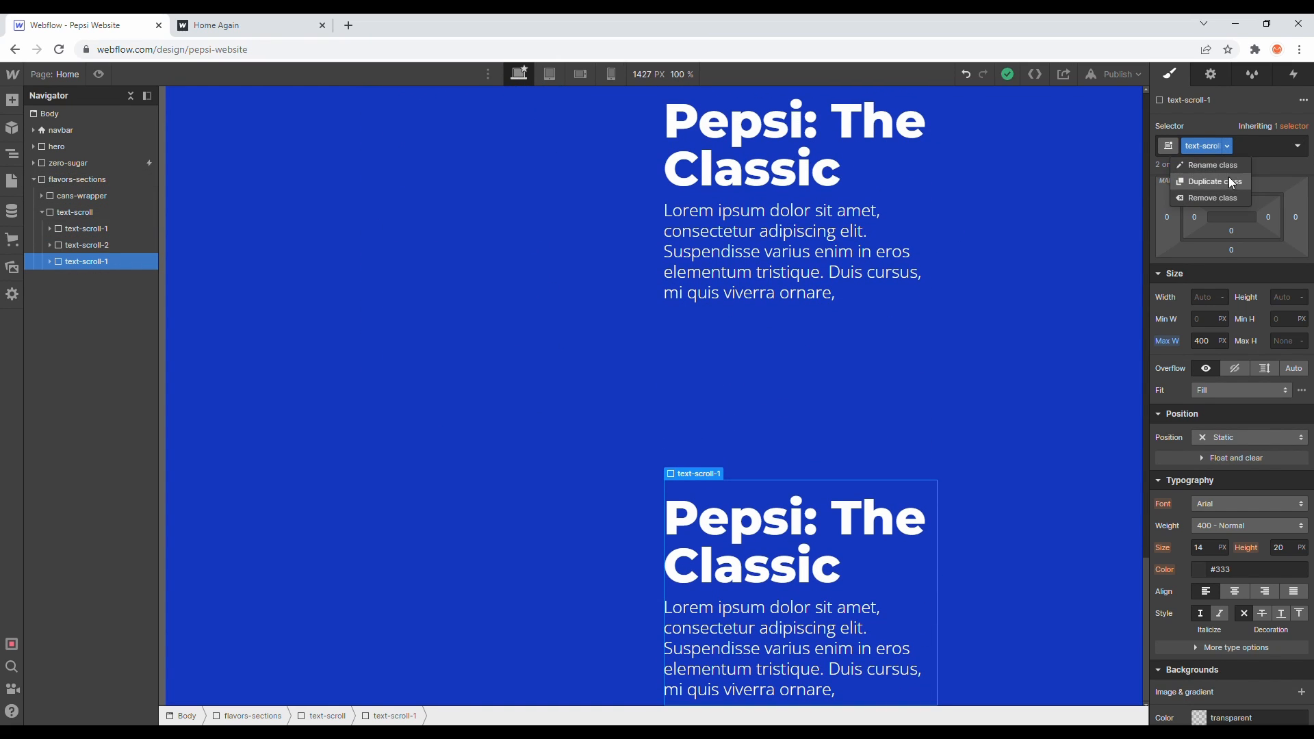
pyautogui.click(1229, 180)
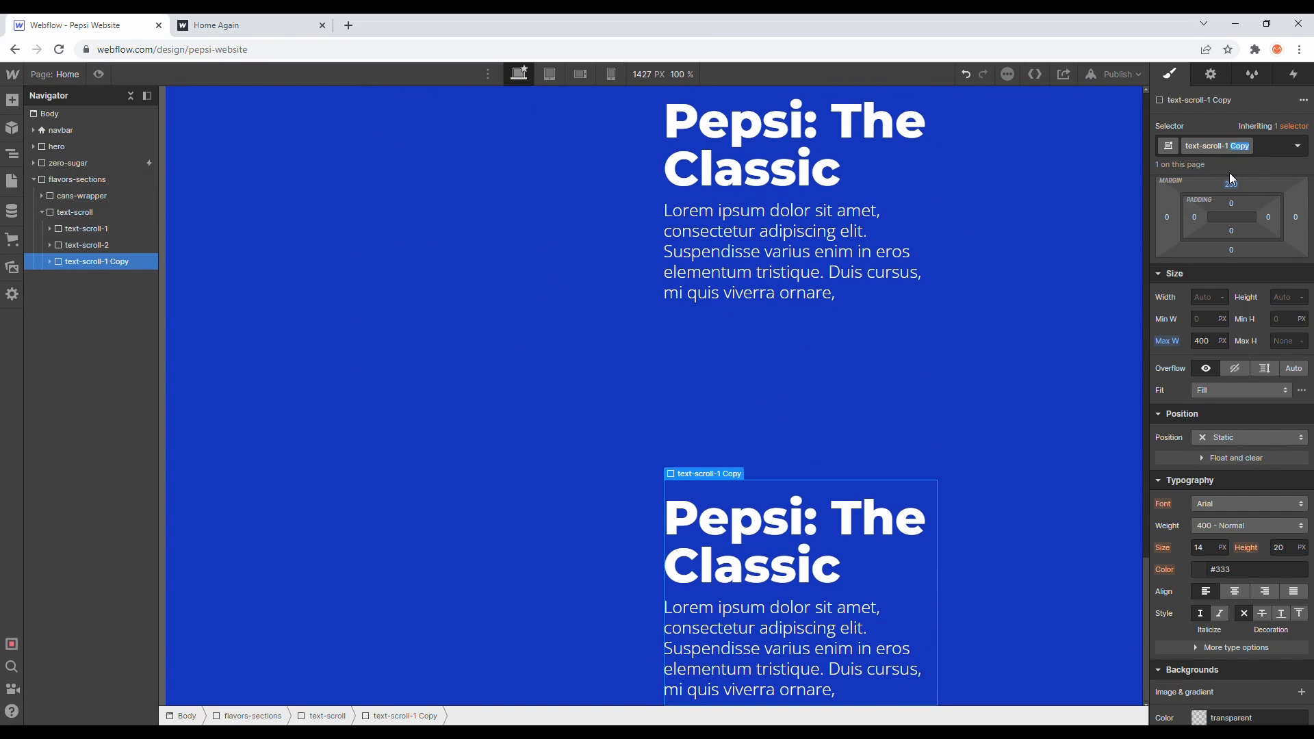
pyautogui.write('3')
pyautogui.press('Return')
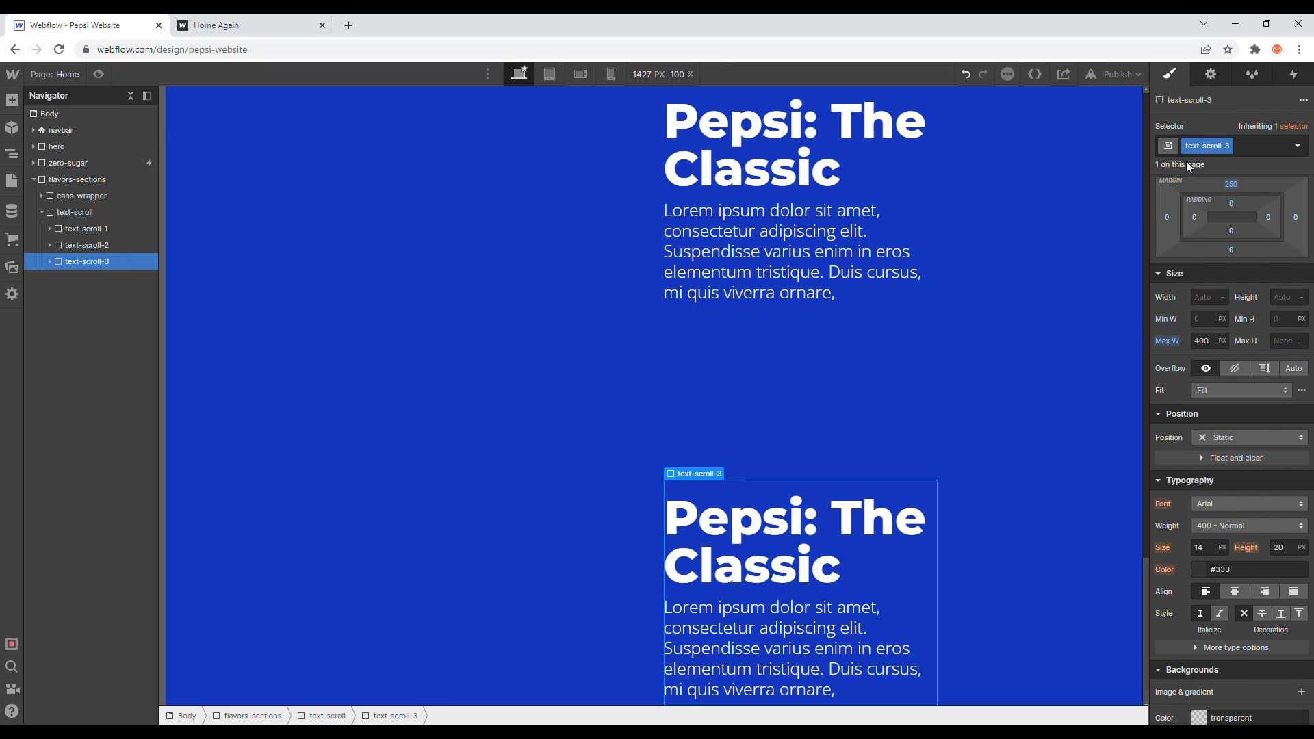
# - Preview the page and scroll through the flavors section
pyautogui.scroll(10, 703, 217)
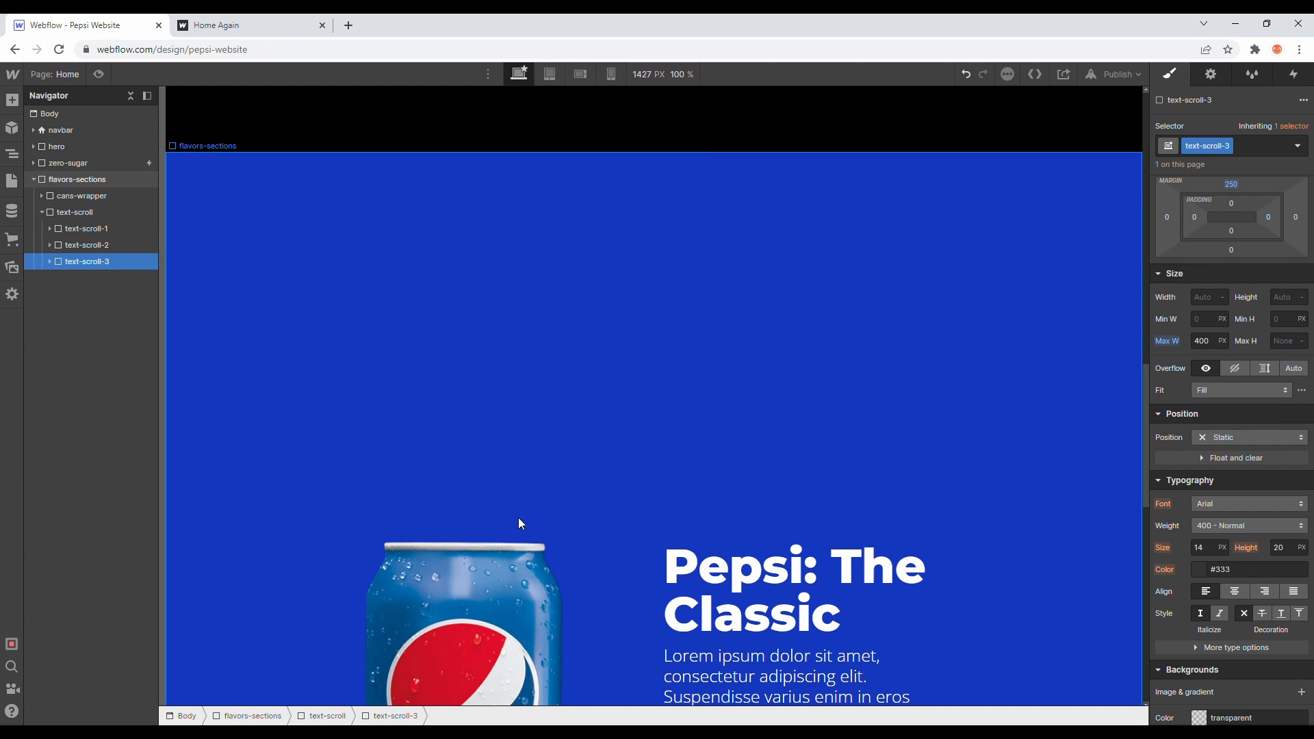
pyautogui.scroll(-7, 445, 525)
pyautogui.scroll(13, 442, 524)
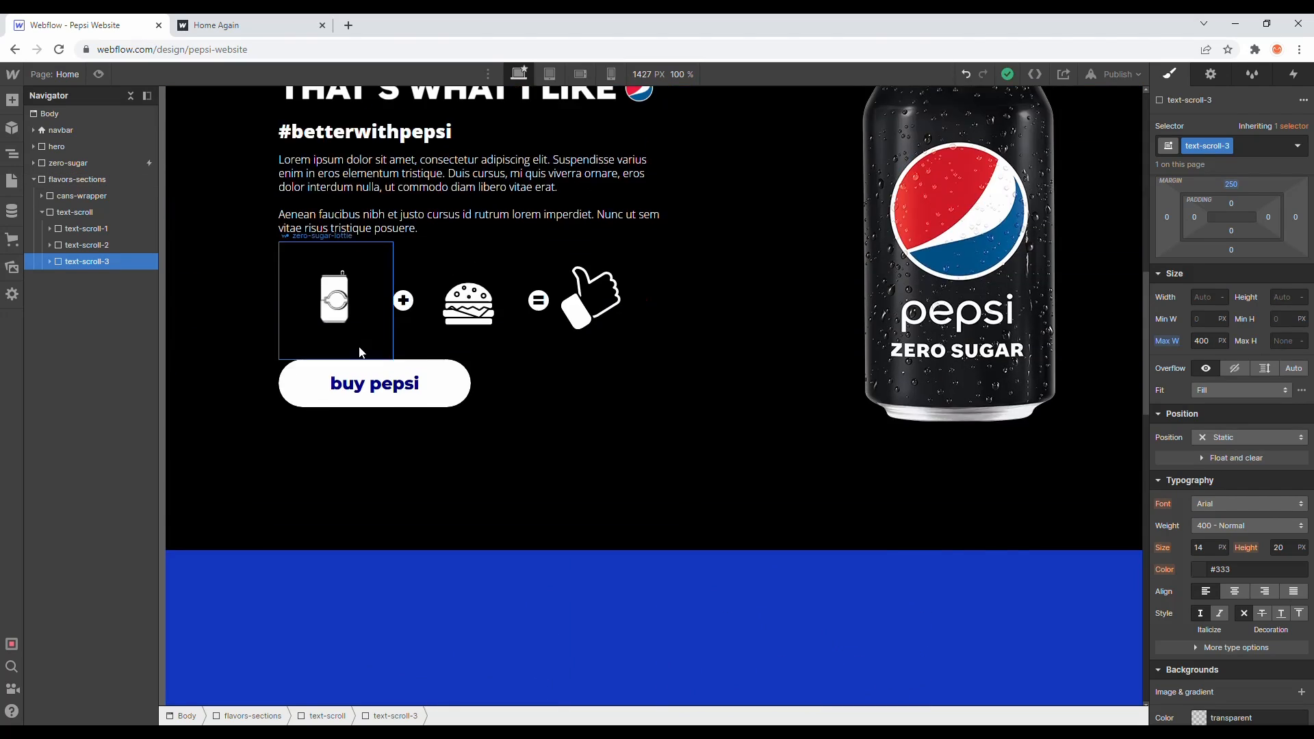
pyautogui.scroll(4, 360, 352)
pyautogui.click(98, 74)
pyautogui.scroll(-7, 405, 212)
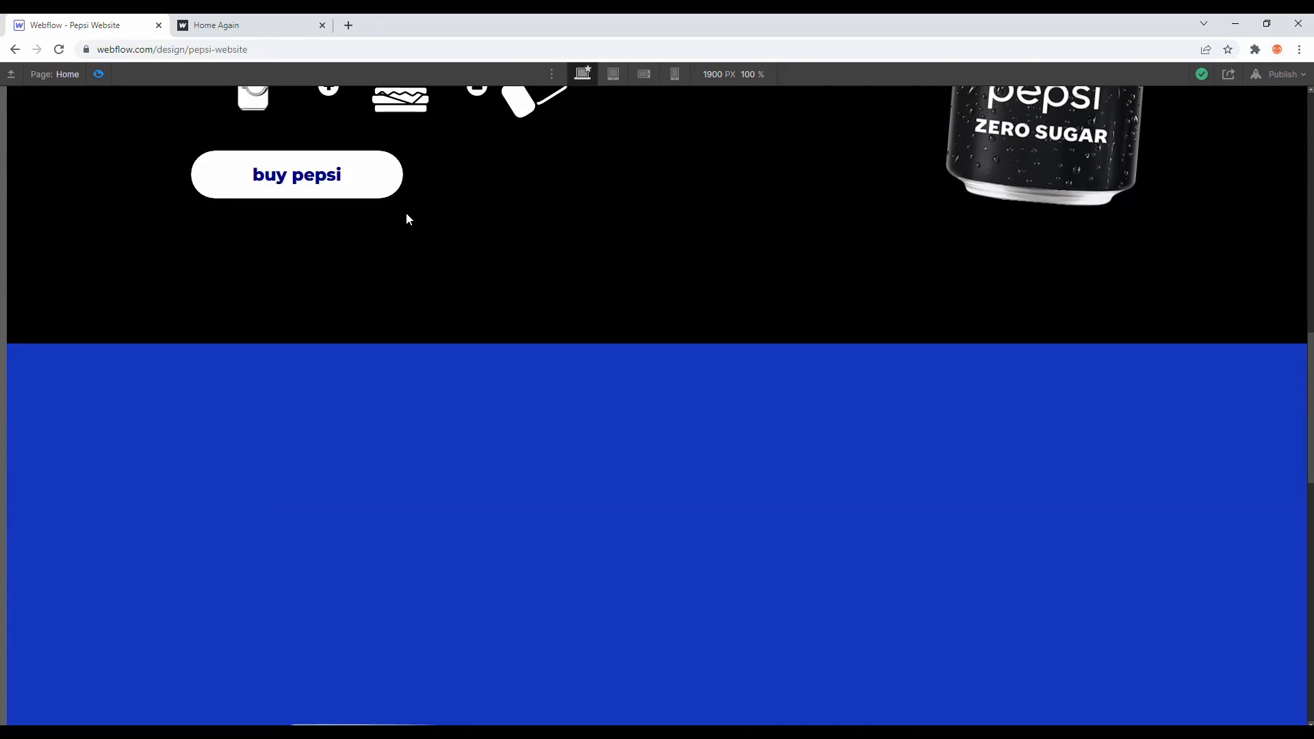
pyautogui.scroll(-15, 407, 219)
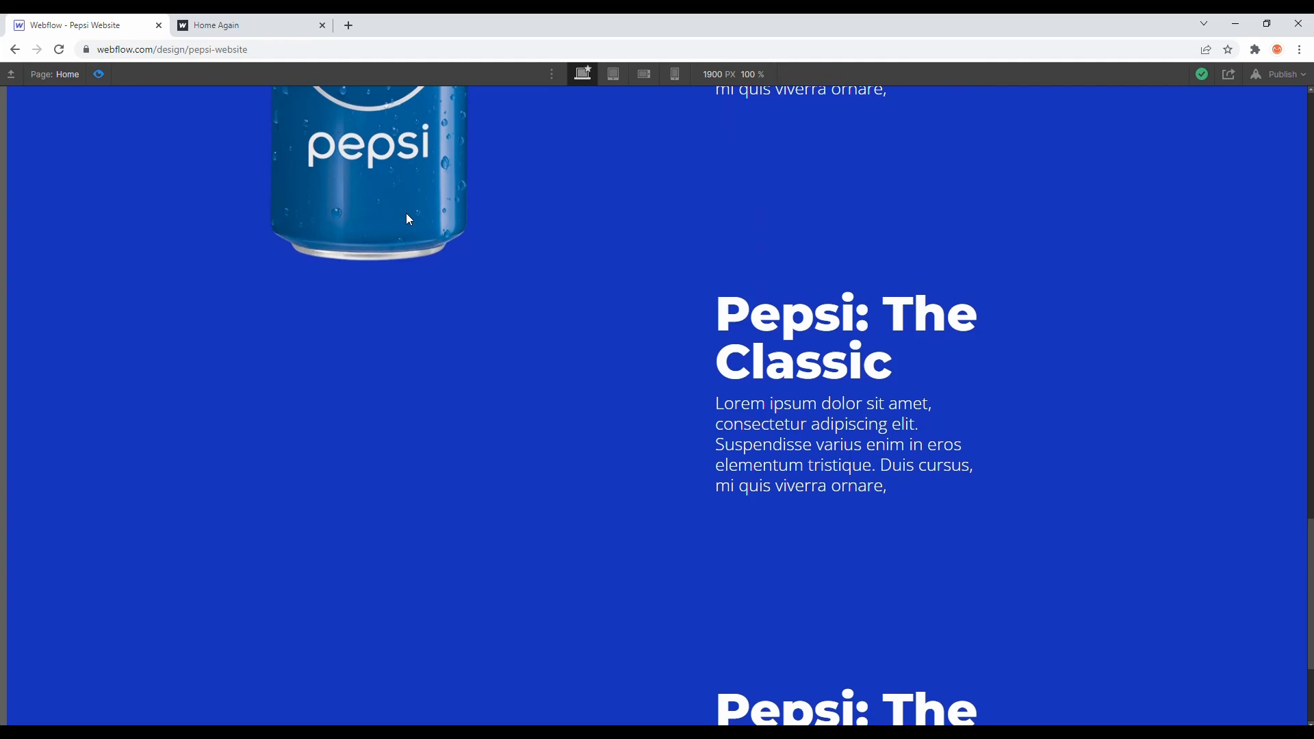
pyautogui.scroll(-3, 408, 219)
pyautogui.scroll(13, 406, 217)
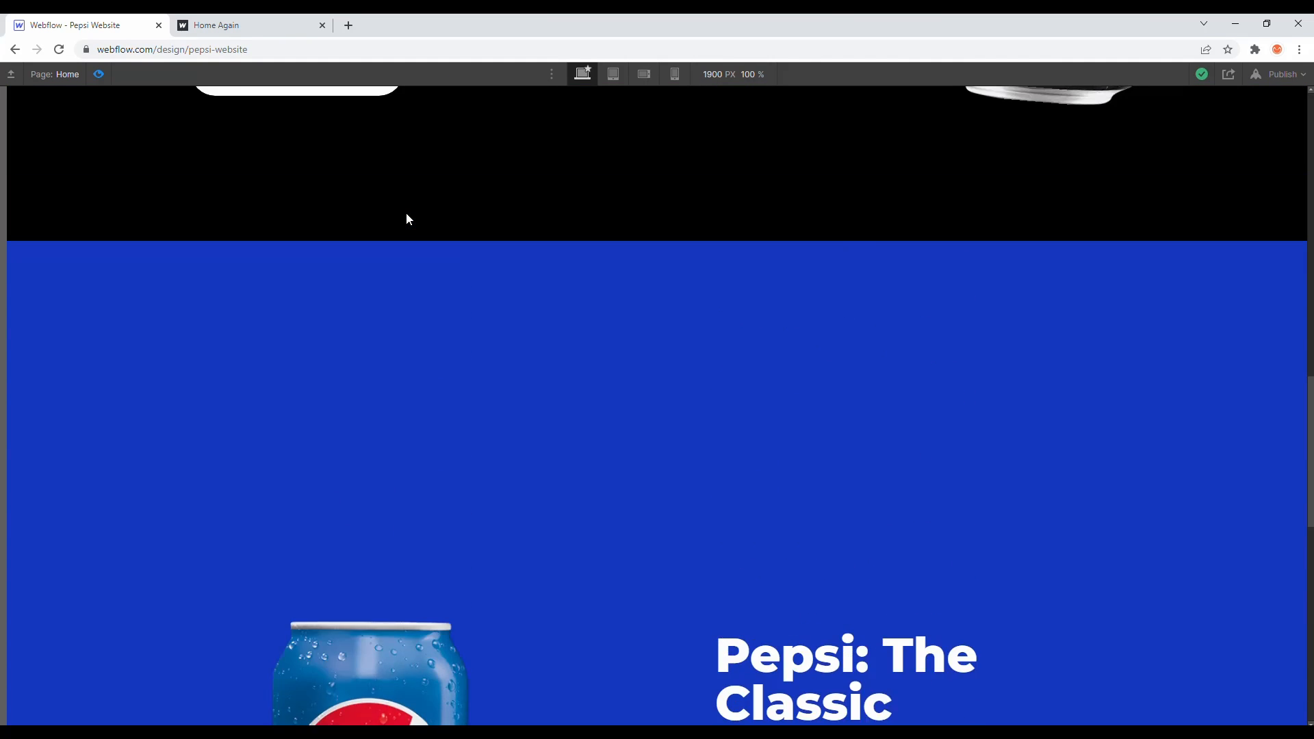
pyautogui.scroll(-8, 231, 104)
pyautogui.moveTo(750, 414); pyautogui.dragTo(847, 546)
pyautogui.click(587, 282)
# - Compare with the reference site's flavor sections in the Home Again tab, then leave preview
pyautogui.click(277, 19)
pyautogui.scroll(1, 524, 274)
pyautogui.scroll(-1, 524, 274)
pyautogui.scroll(-8, 402, 258)
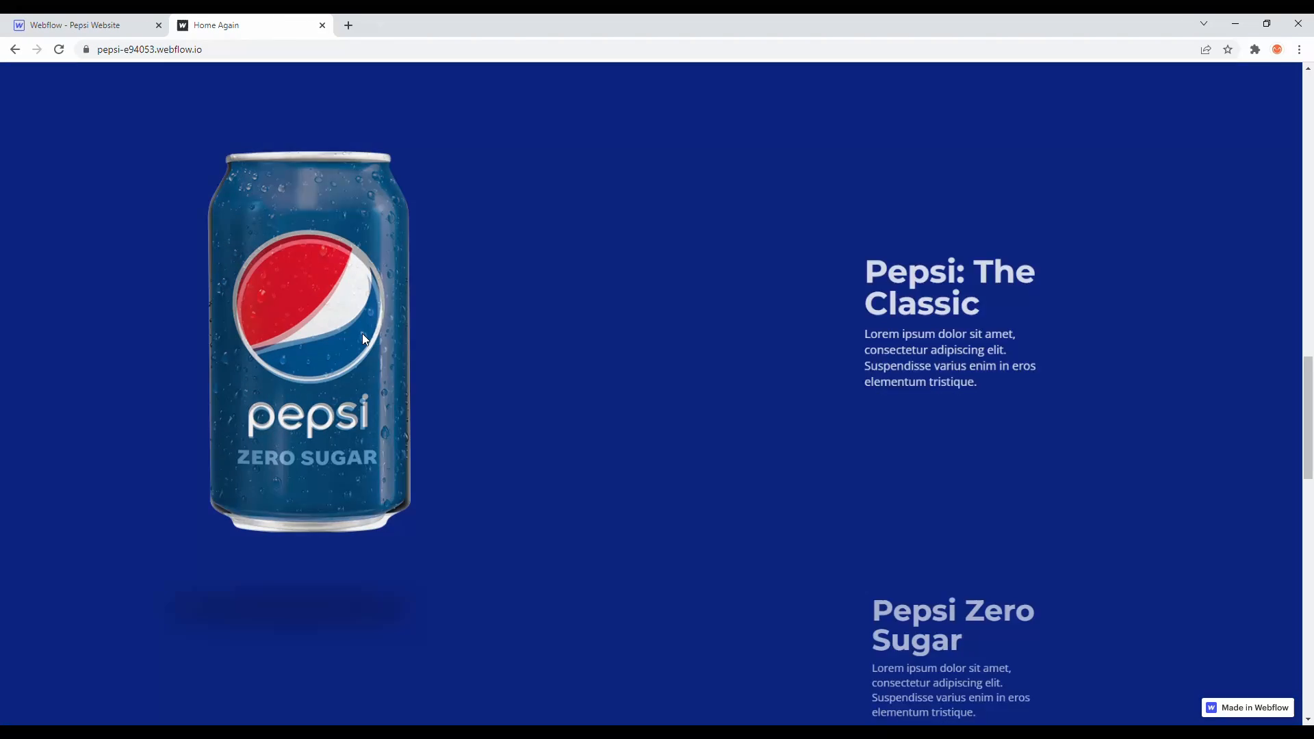
pyautogui.scroll(-5, 813, 267)
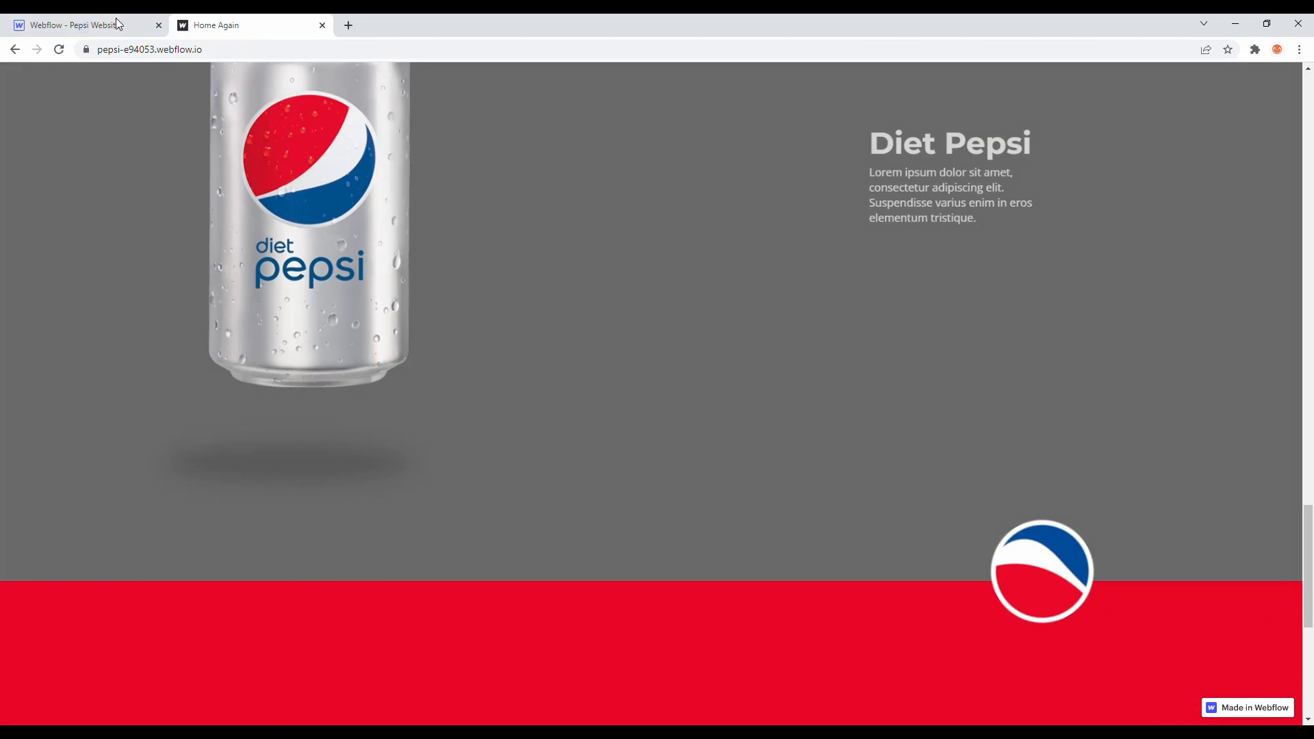
pyautogui.click(110, 20)
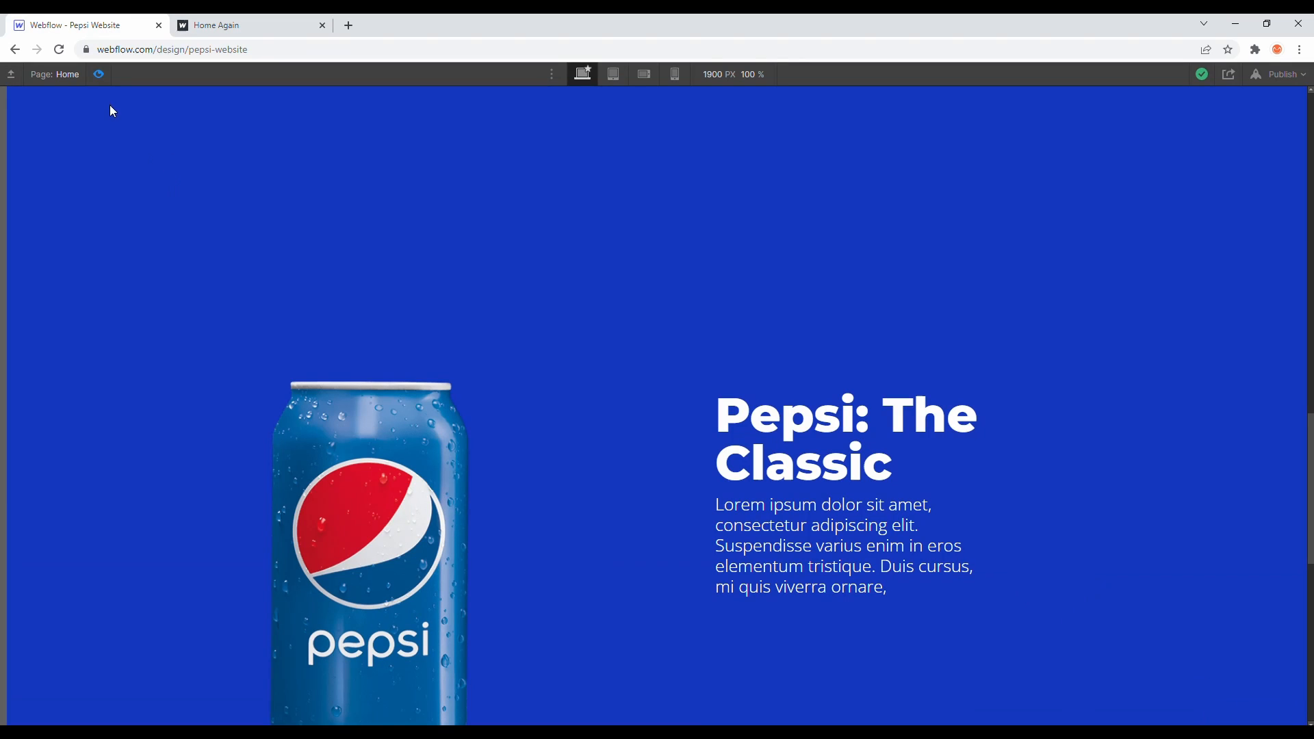
pyautogui.click(98, 74)
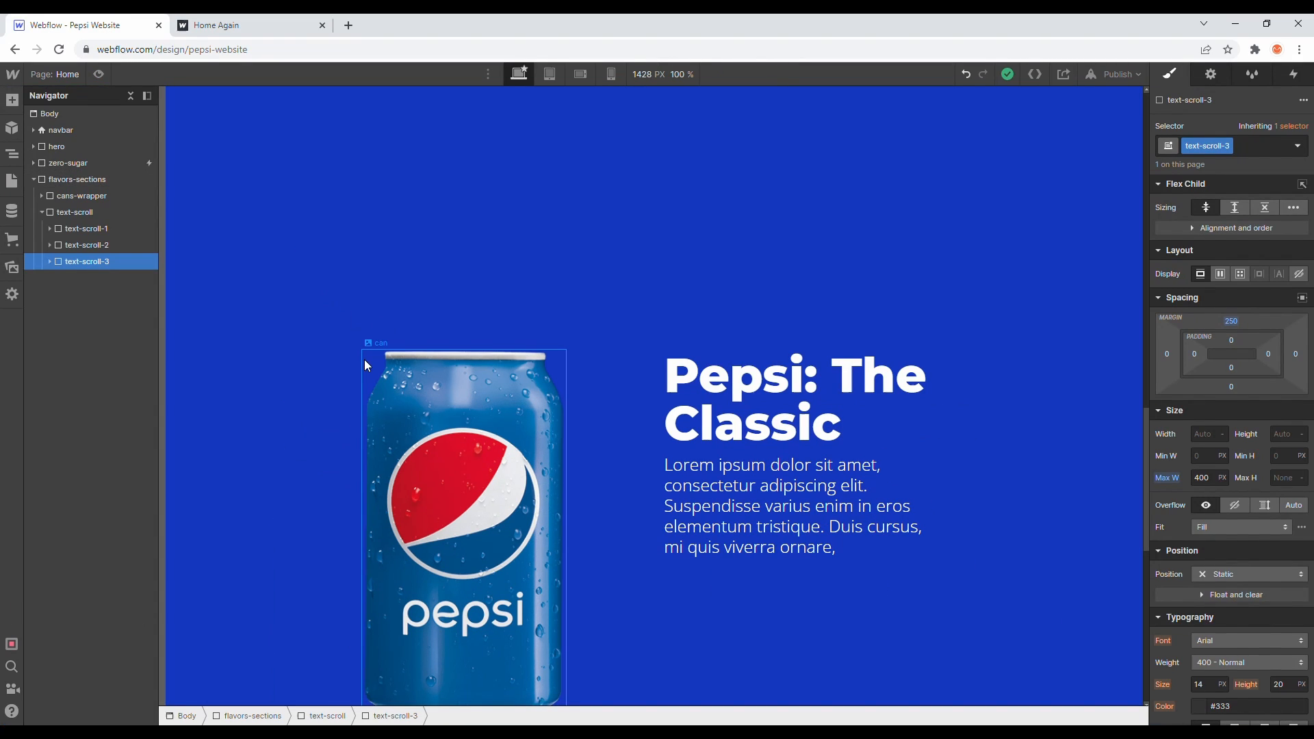
# - Set the cans-wrapper's position to Sticky with a top offset of 0
pyautogui.click(372, 364)
pyautogui.click(109, 196)
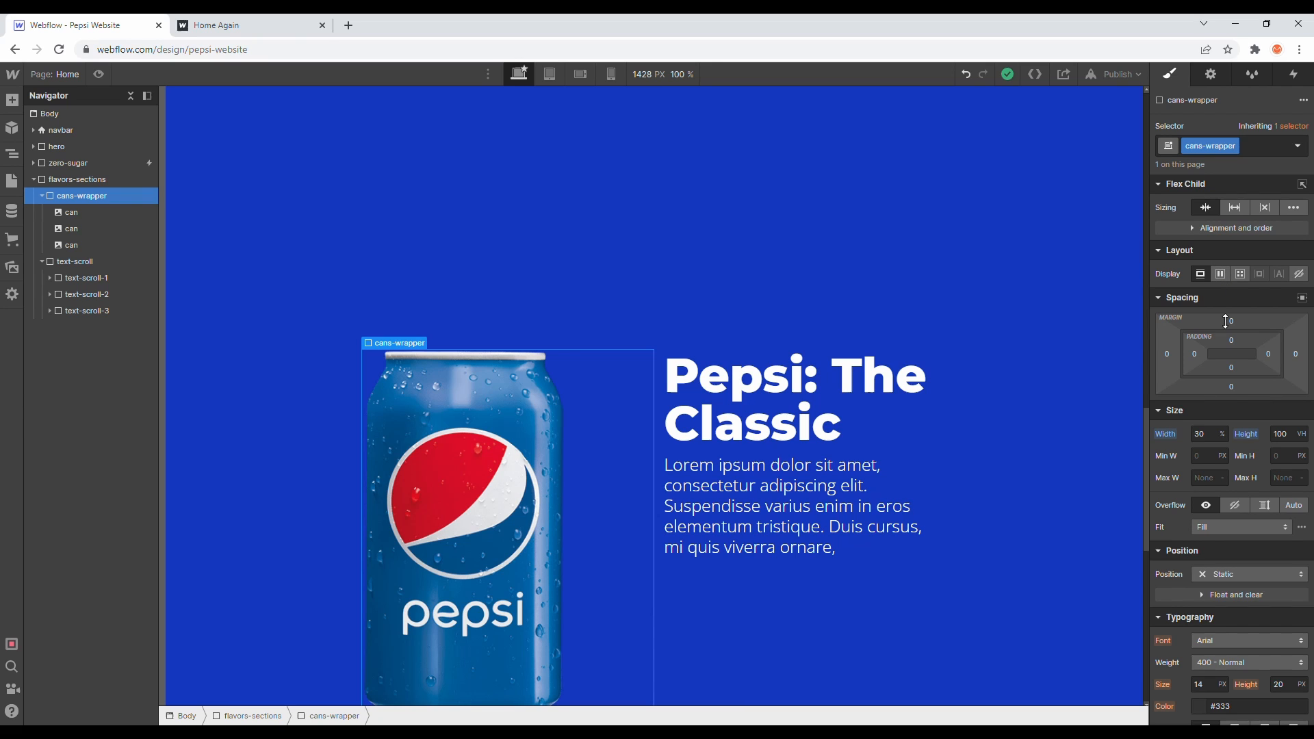
pyautogui.click(1238, 573)
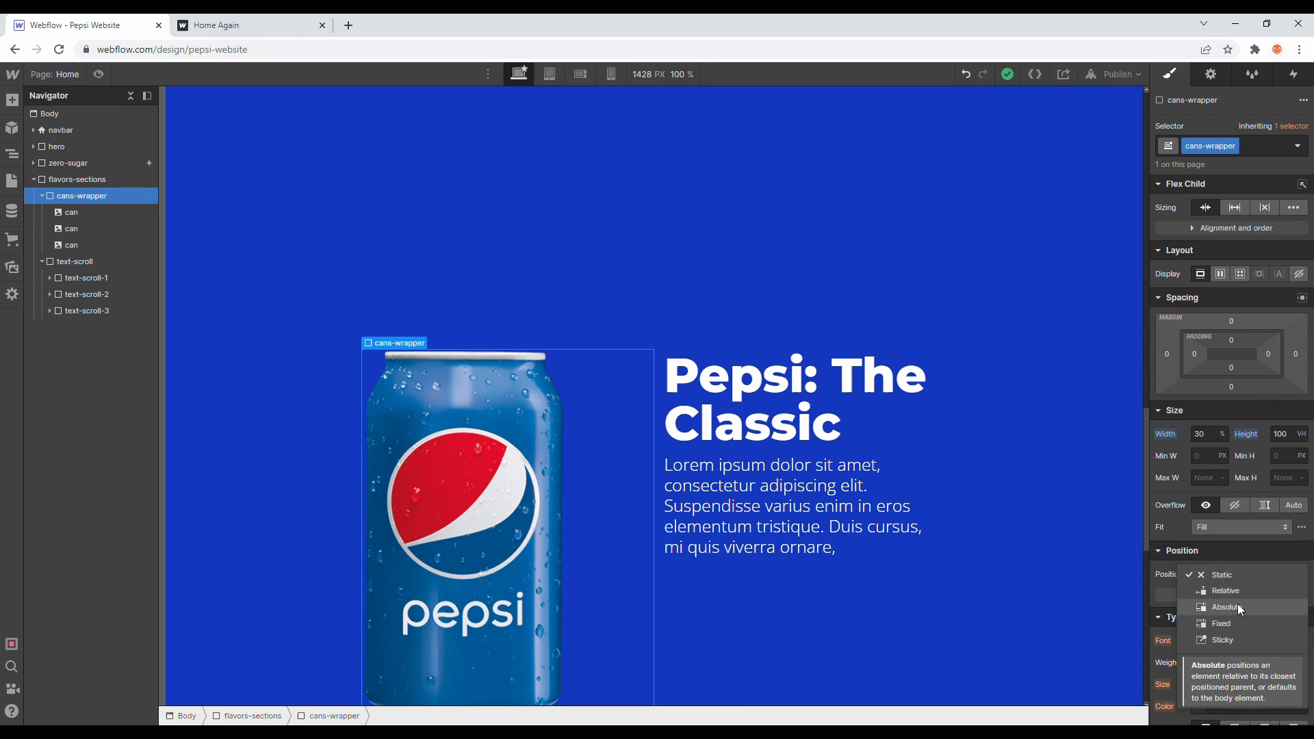
pyautogui.click(1233, 638)
pyautogui.click(1247, 596)
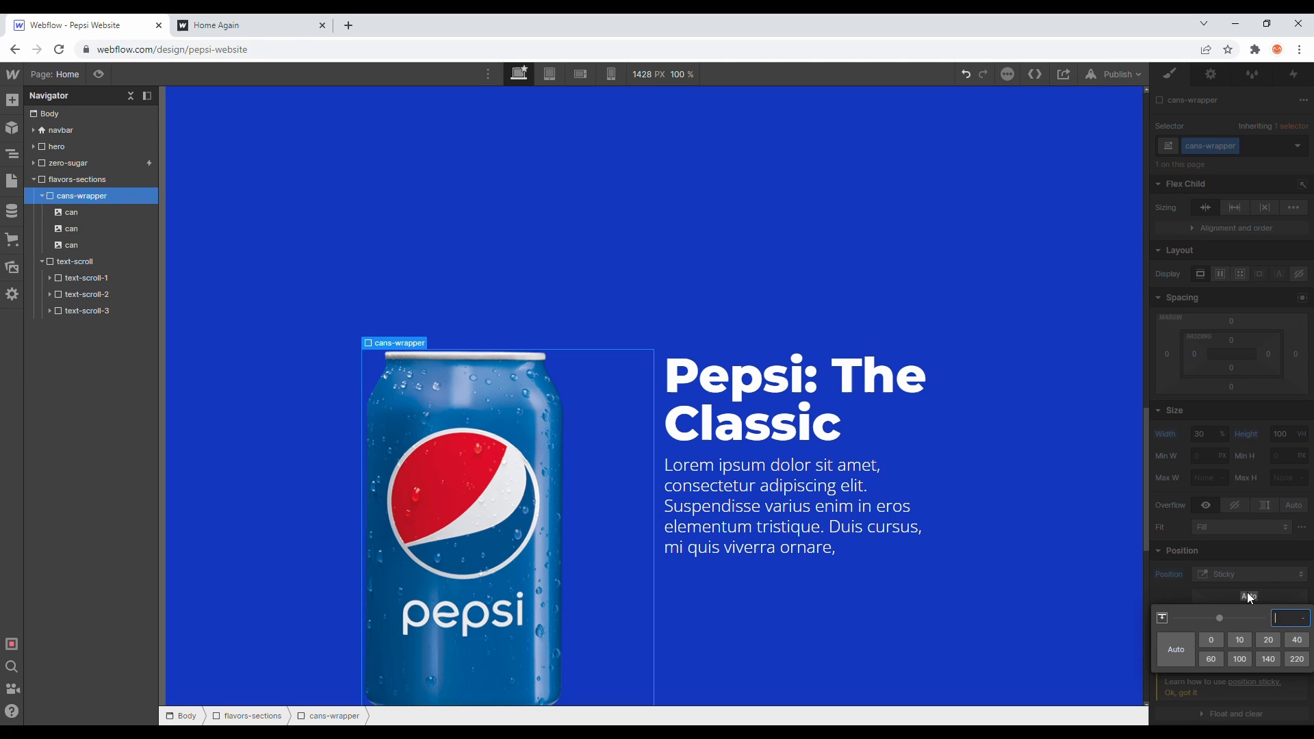
pyautogui.write('0')
pyautogui.press('Return')
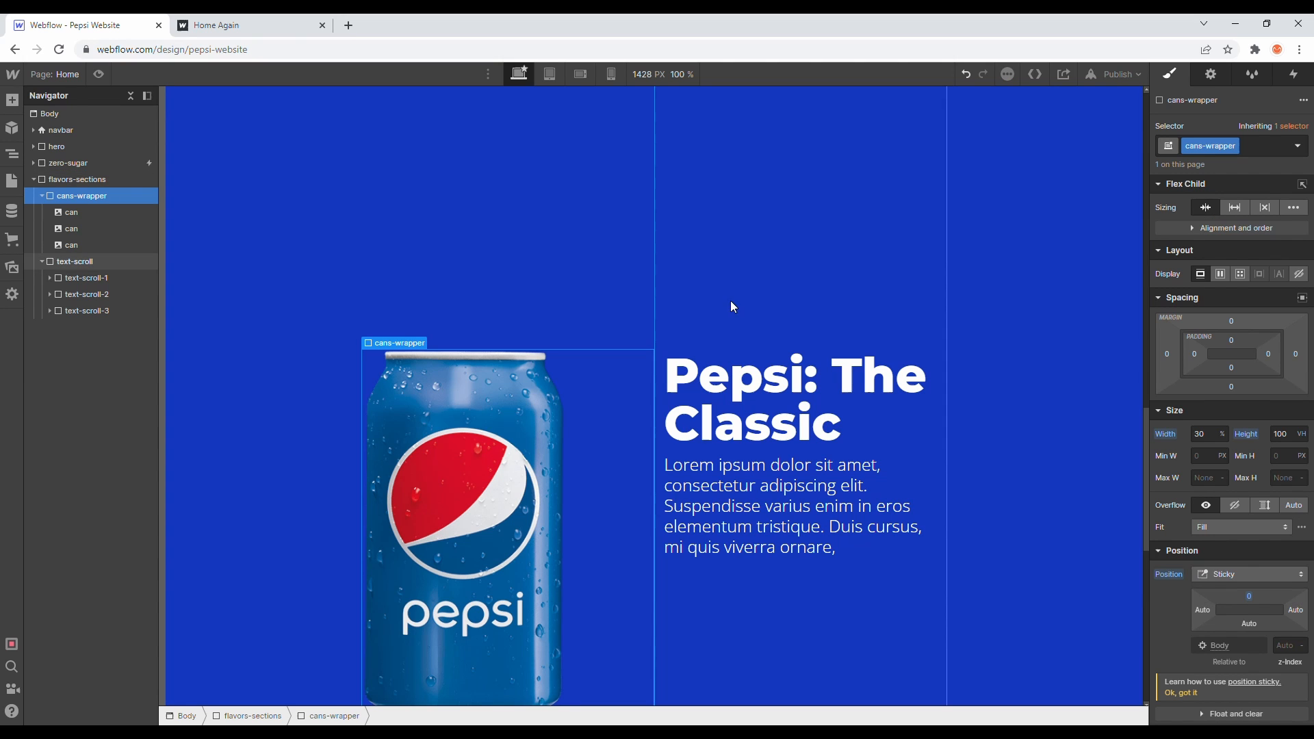
# - Preview the page to check how the sticky can behaves while scrolling the flavors section
pyautogui.scroll(-8, 438, 215)
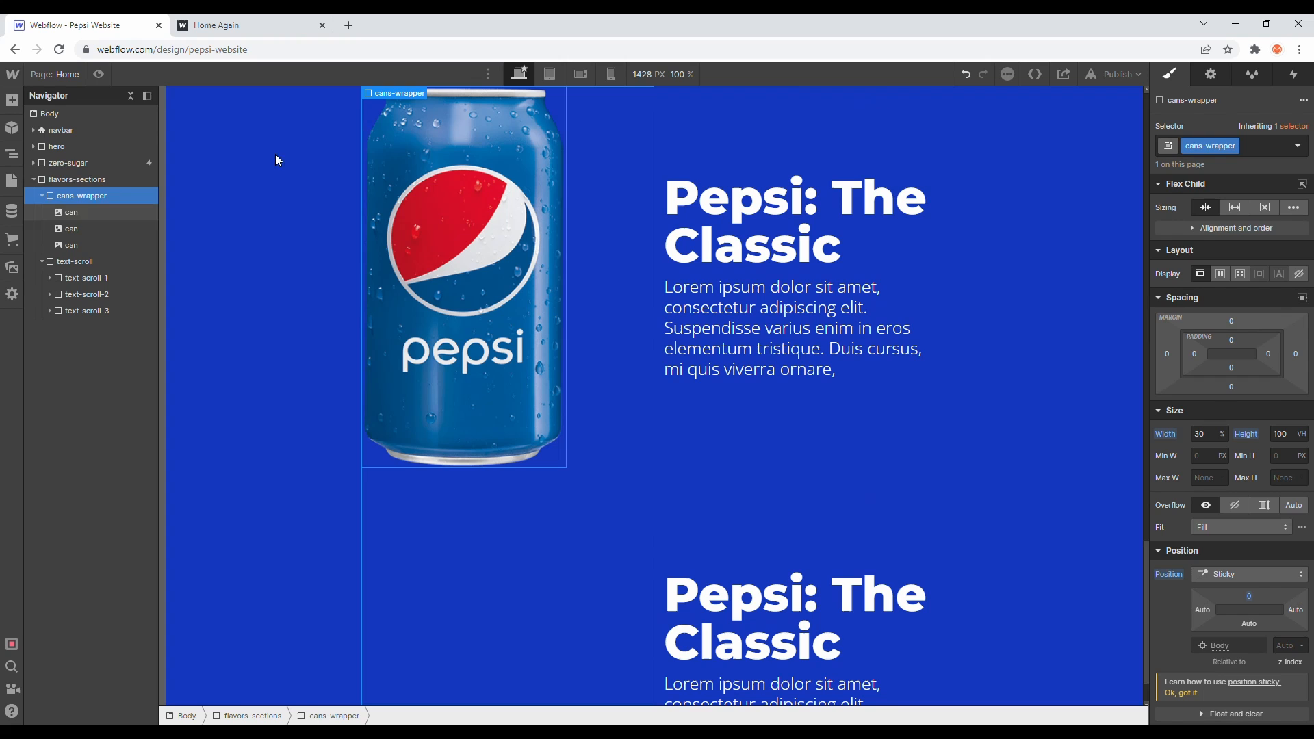
pyautogui.click(98, 73)
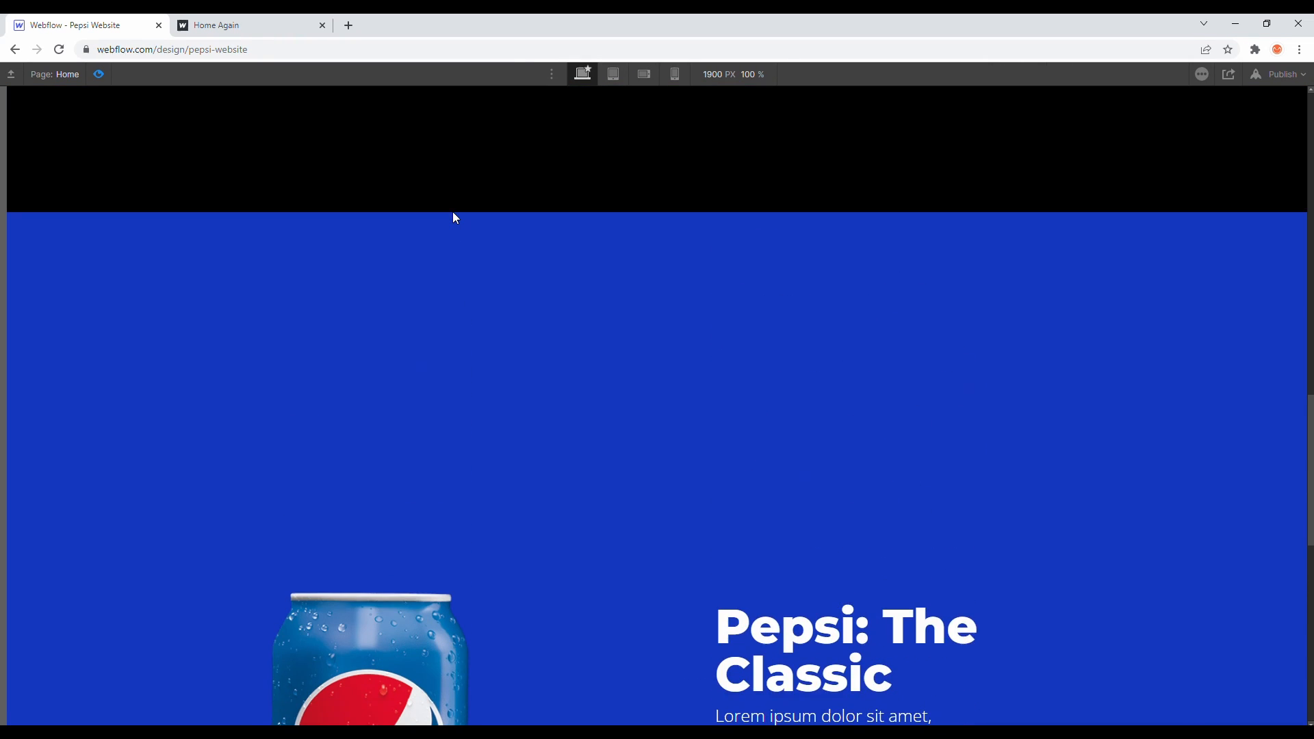
pyautogui.scroll(-4, 456, 218)
pyautogui.scroll(3, 456, 218)
pyautogui.scroll(-2, 456, 217)
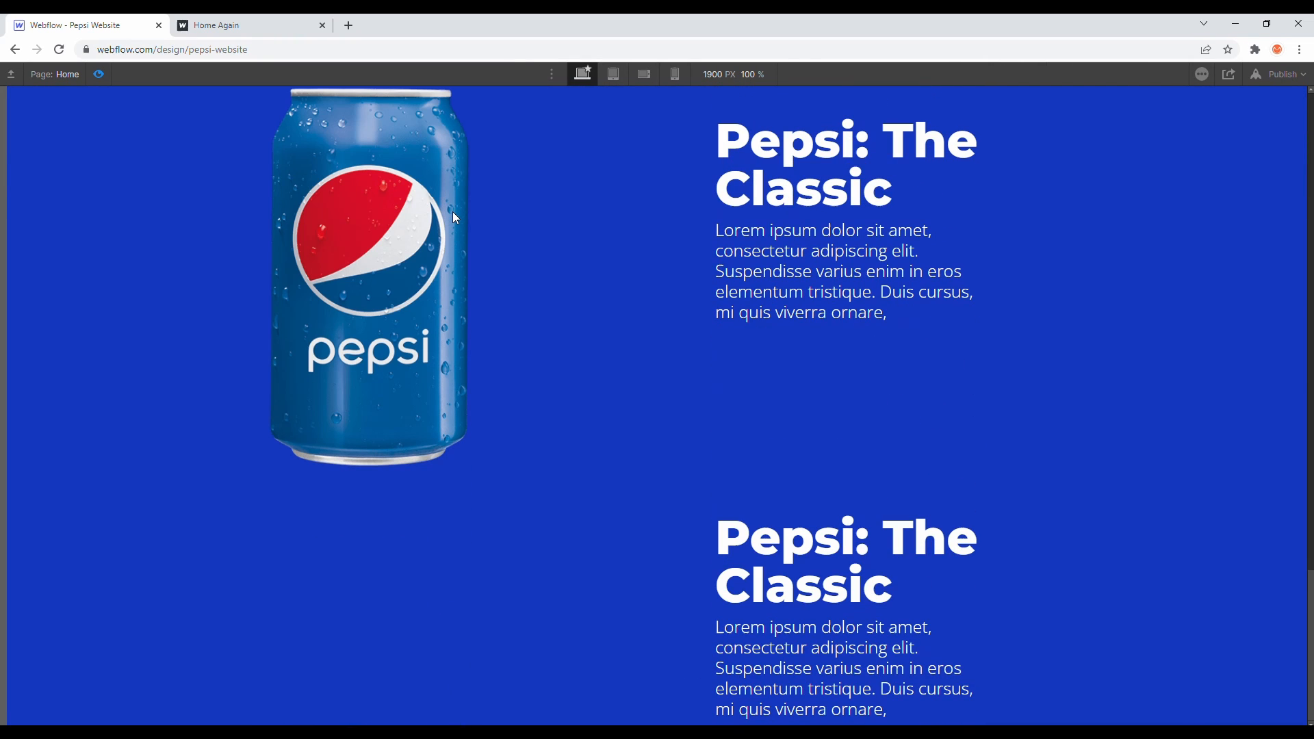
pyautogui.click(99, 74)
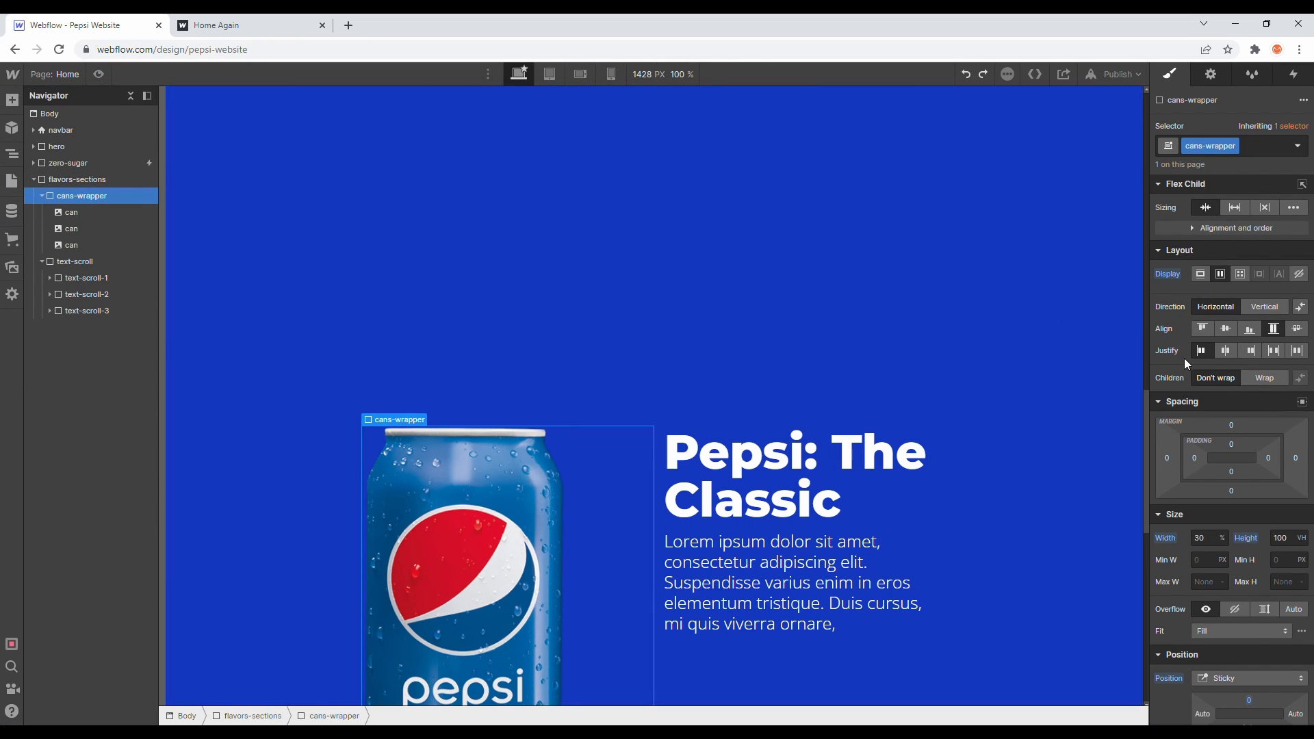
# - Center the cans-wrapper's contents both vertically and horizontally
pyautogui.click(1223, 329)
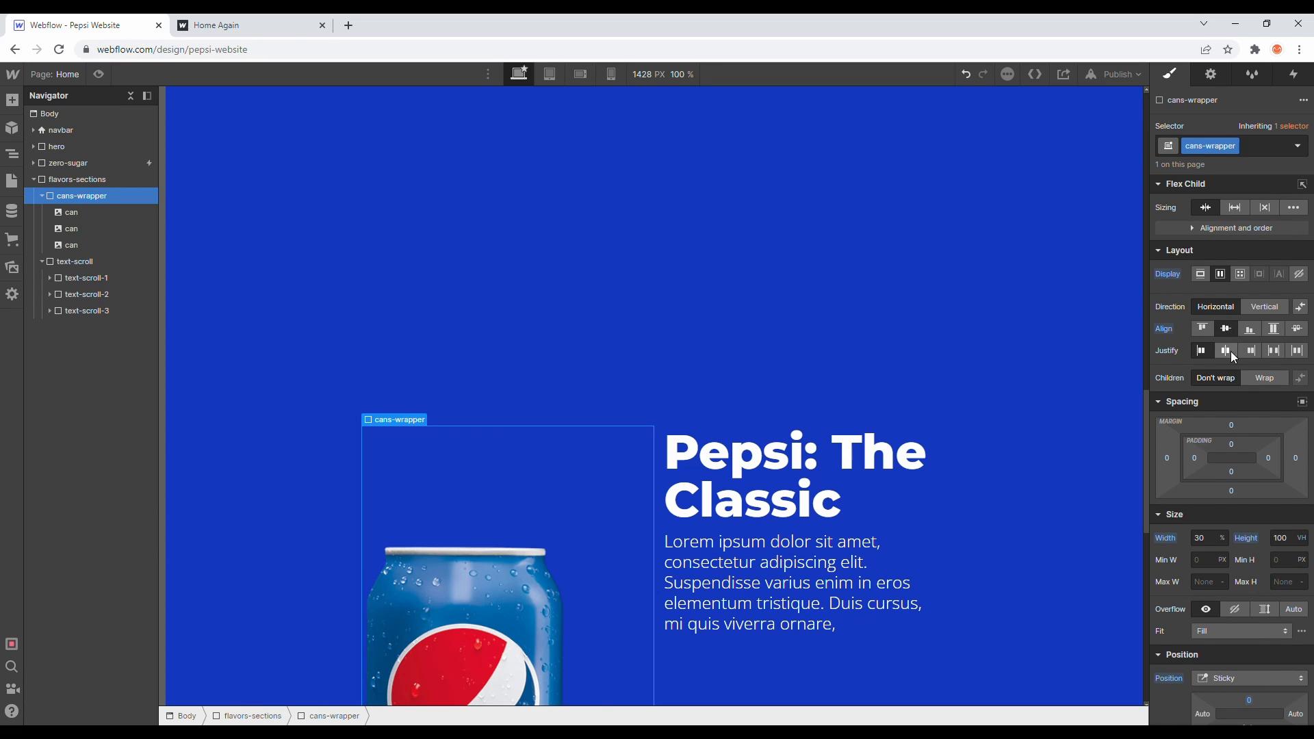
pyautogui.click(1230, 351)
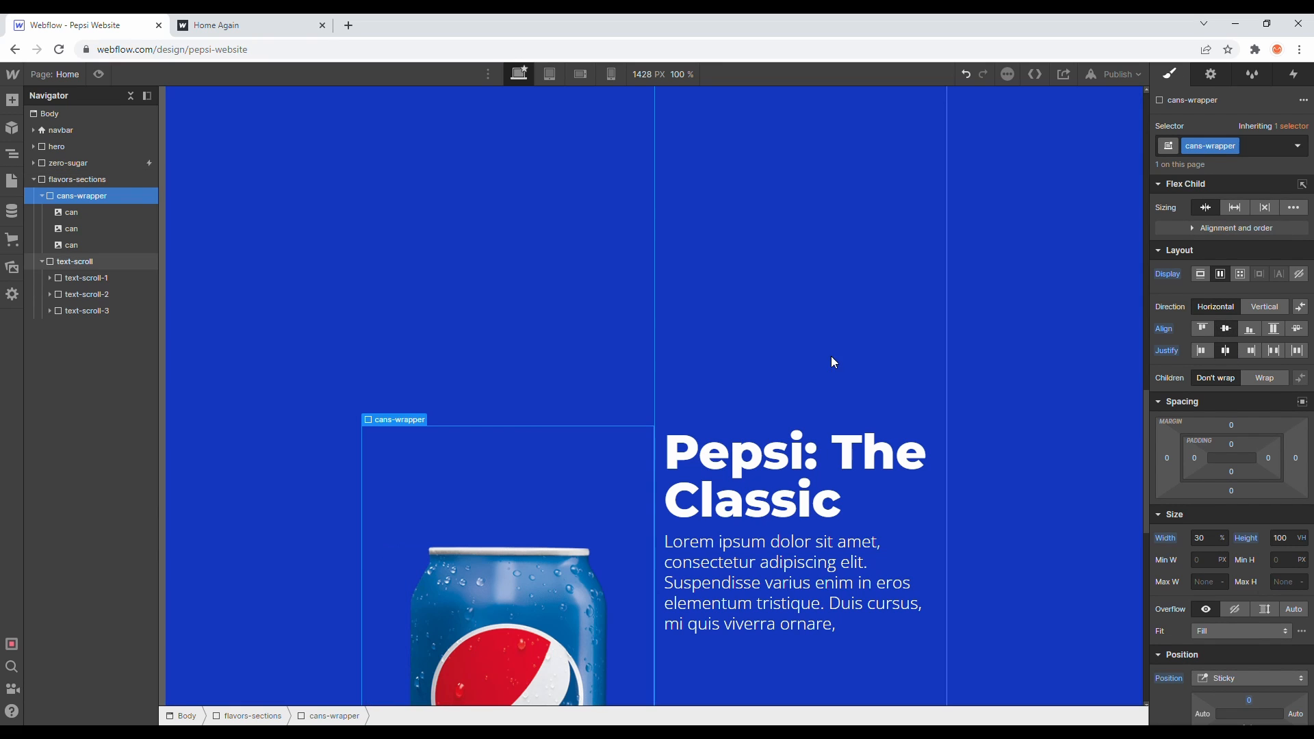
# - Set flavors-sections to align its children to the top and justify them with space between
pyautogui.click(130, 182)
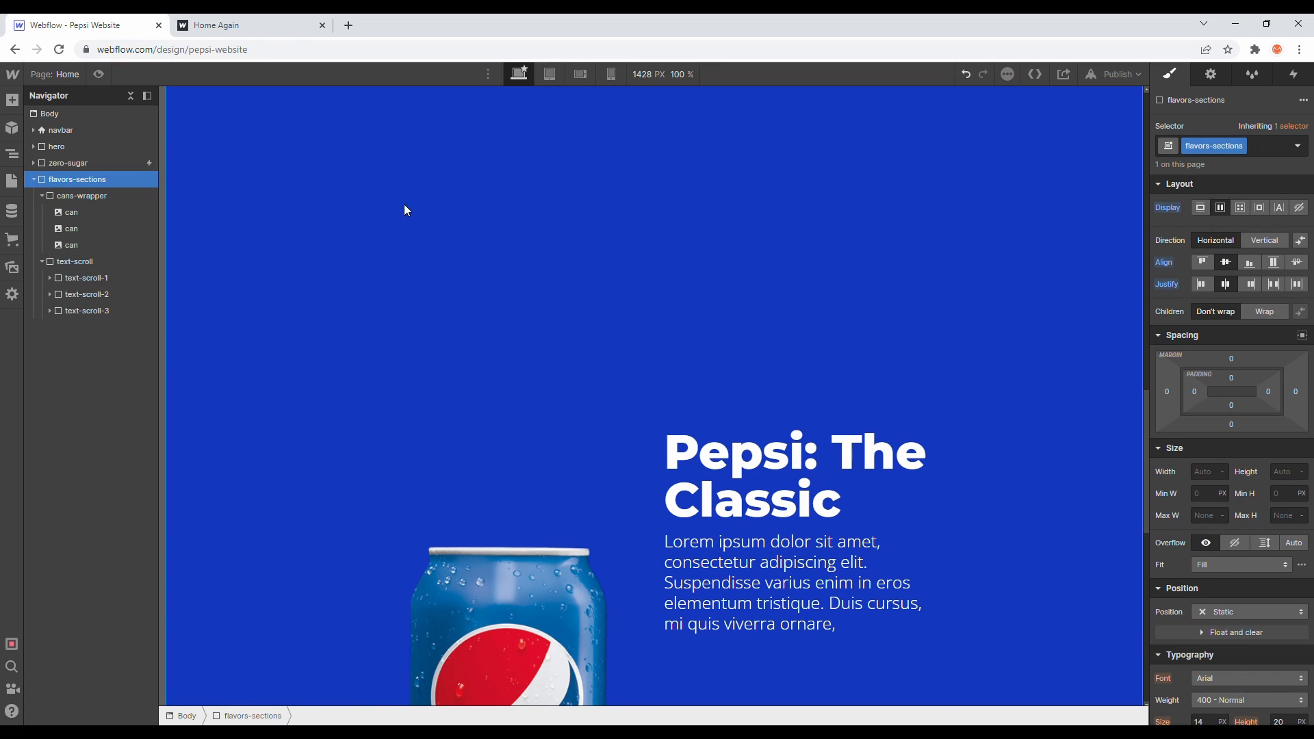
pyautogui.click(1203, 263)
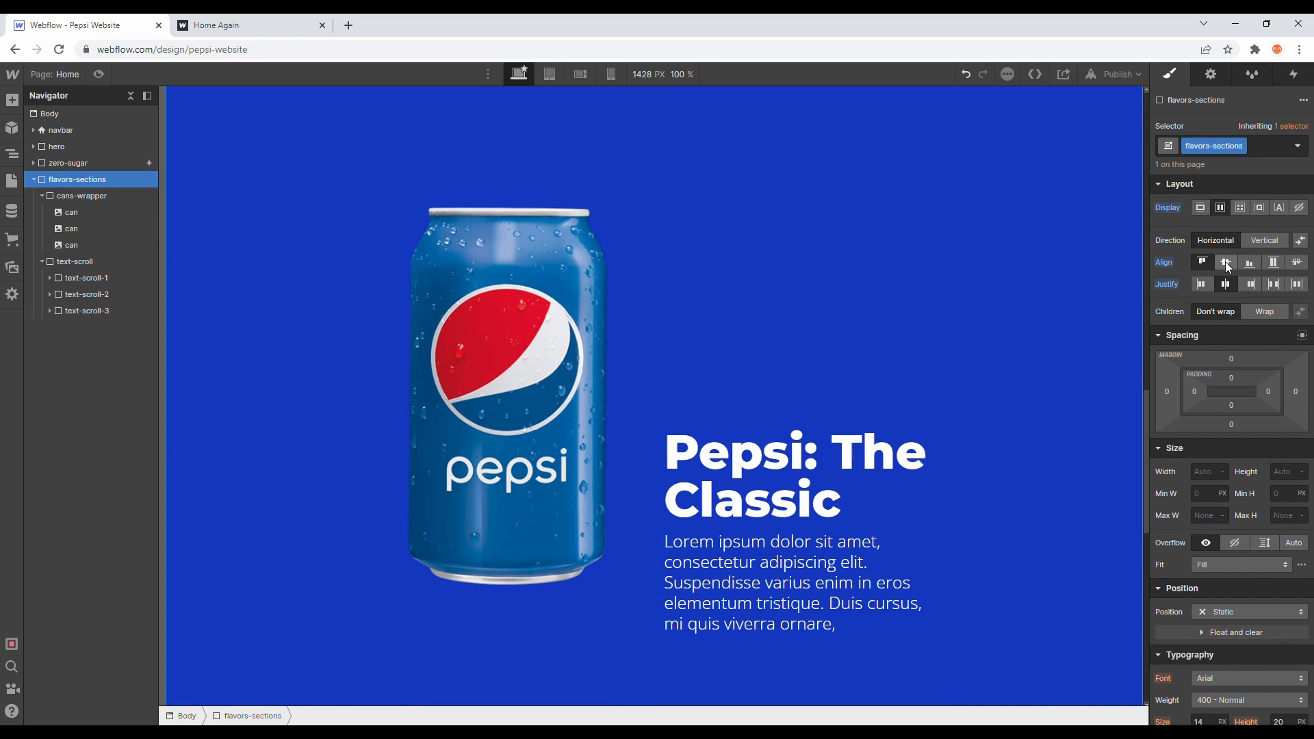
pyautogui.click(1274, 283)
pyautogui.click(1295, 284)
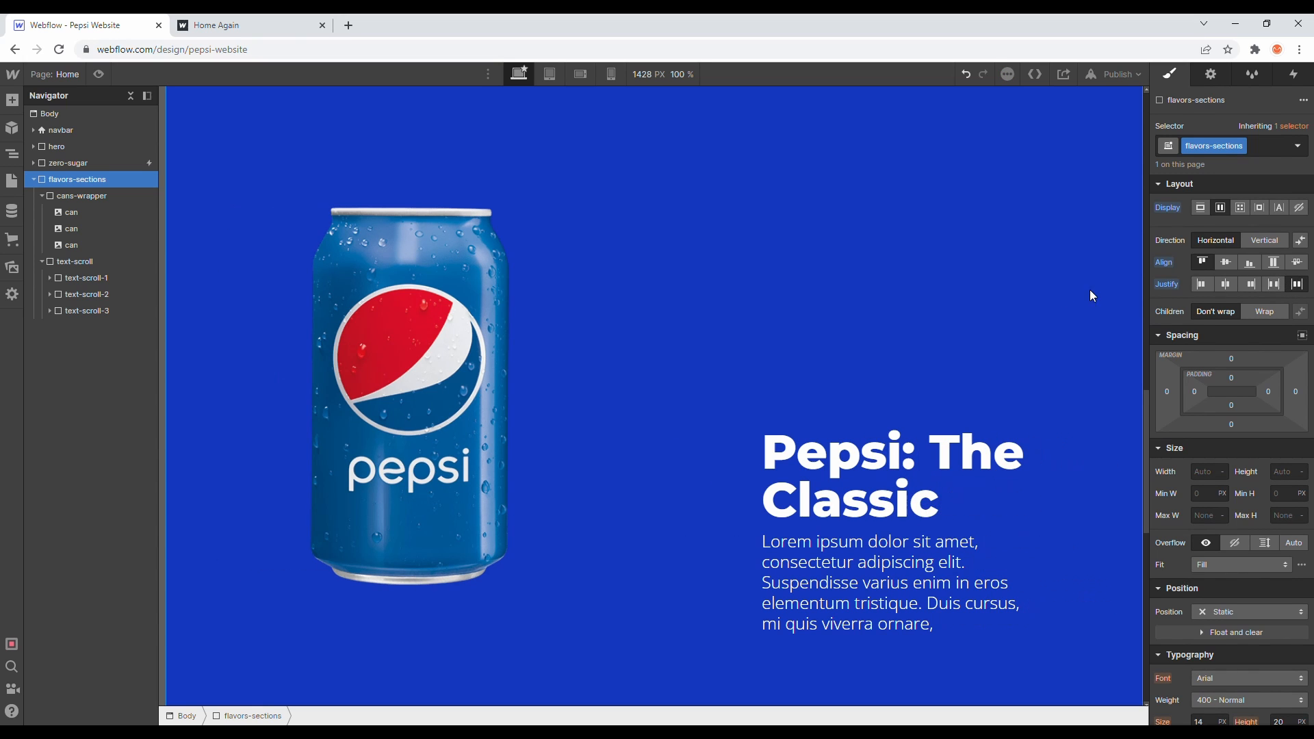
# - Scroll through the flavors section on the canvas and collapse the text-scroll and cans-wrapper navigator items
pyautogui.scroll(5, 826, 259)
pyautogui.scroll(-8, 826, 259)
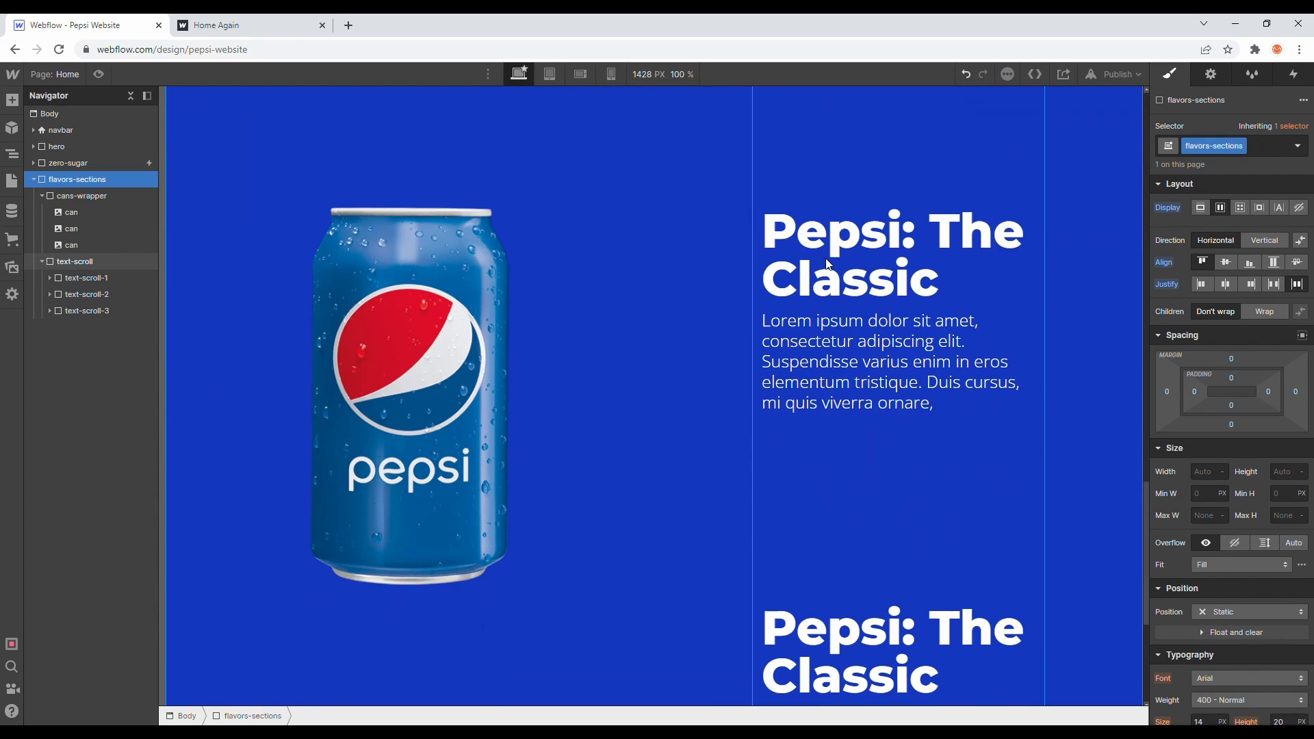
pyautogui.scroll(-2, 826, 264)
pyautogui.scroll(-2, 828, 264)
pyautogui.scroll(5, 819, 264)
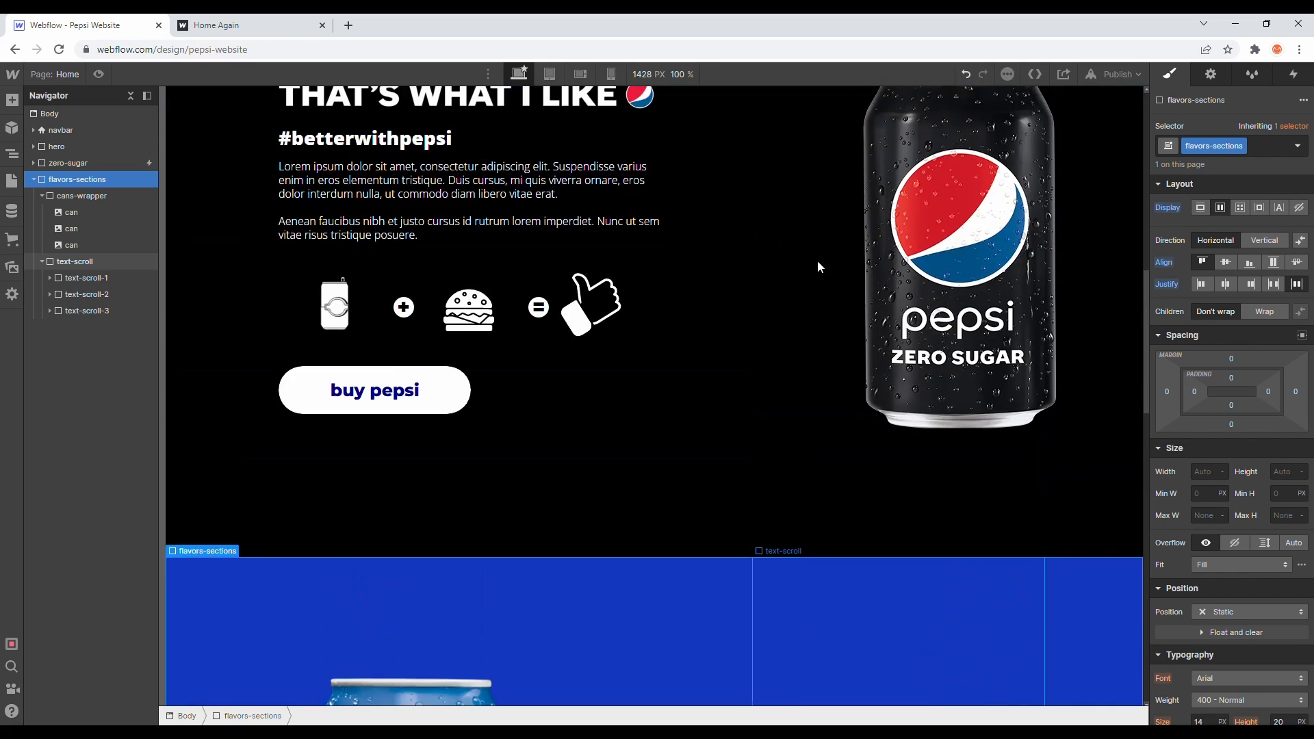
pyautogui.scroll(-5, 794, 266)
pyautogui.scroll(-2, 343, 202)
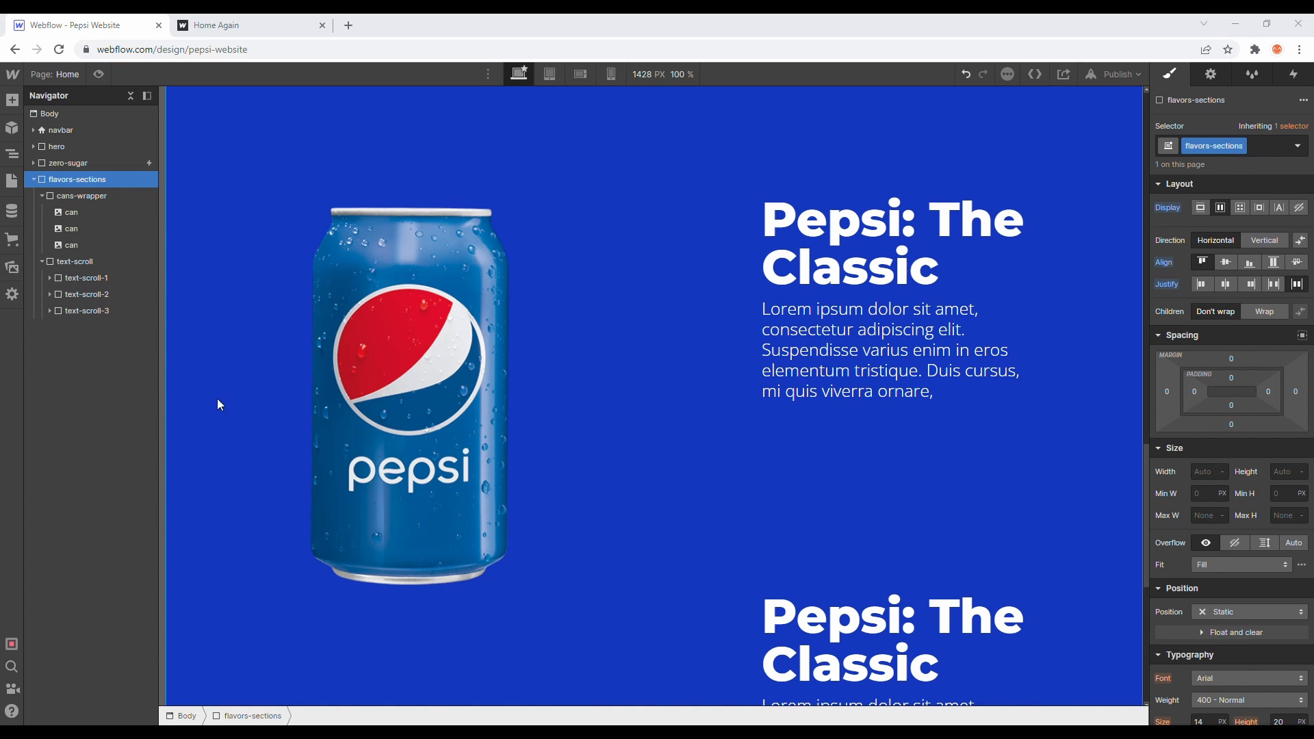
pyautogui.scroll(-2, 811, 453)
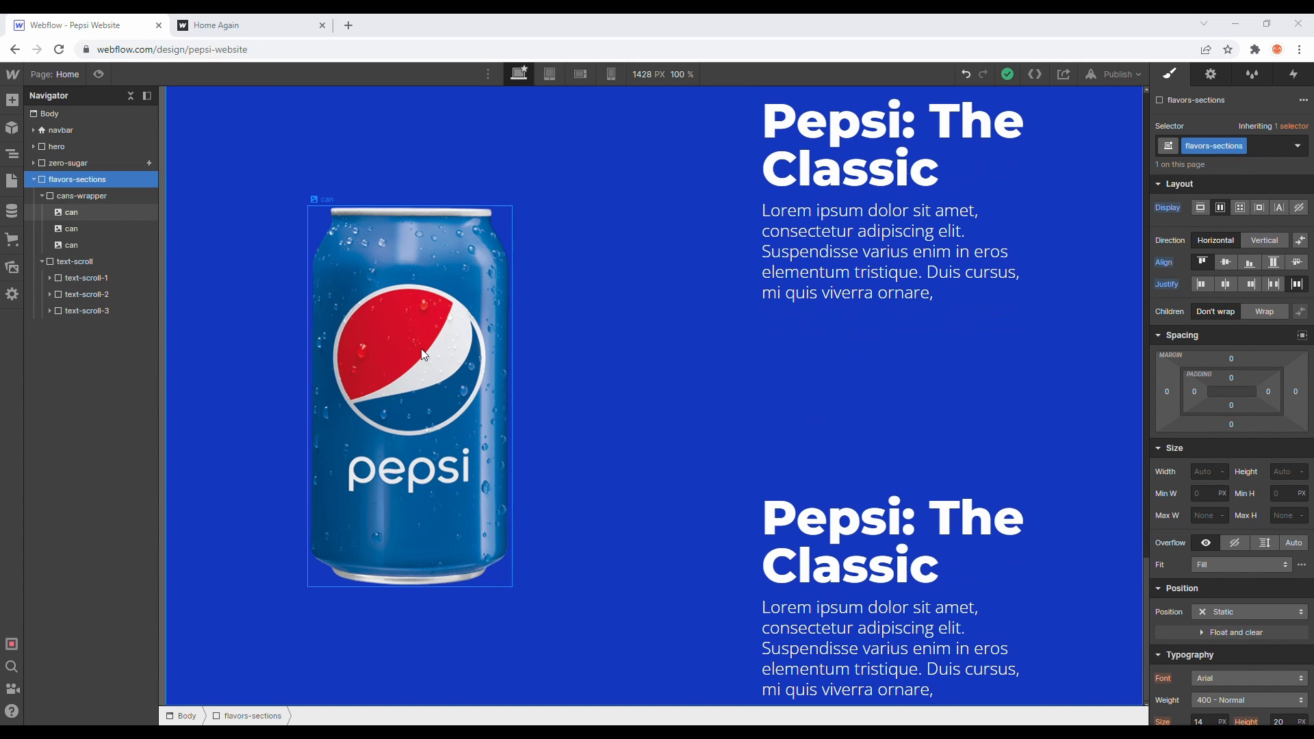
pyautogui.click(42, 260)
pyautogui.click(43, 195)
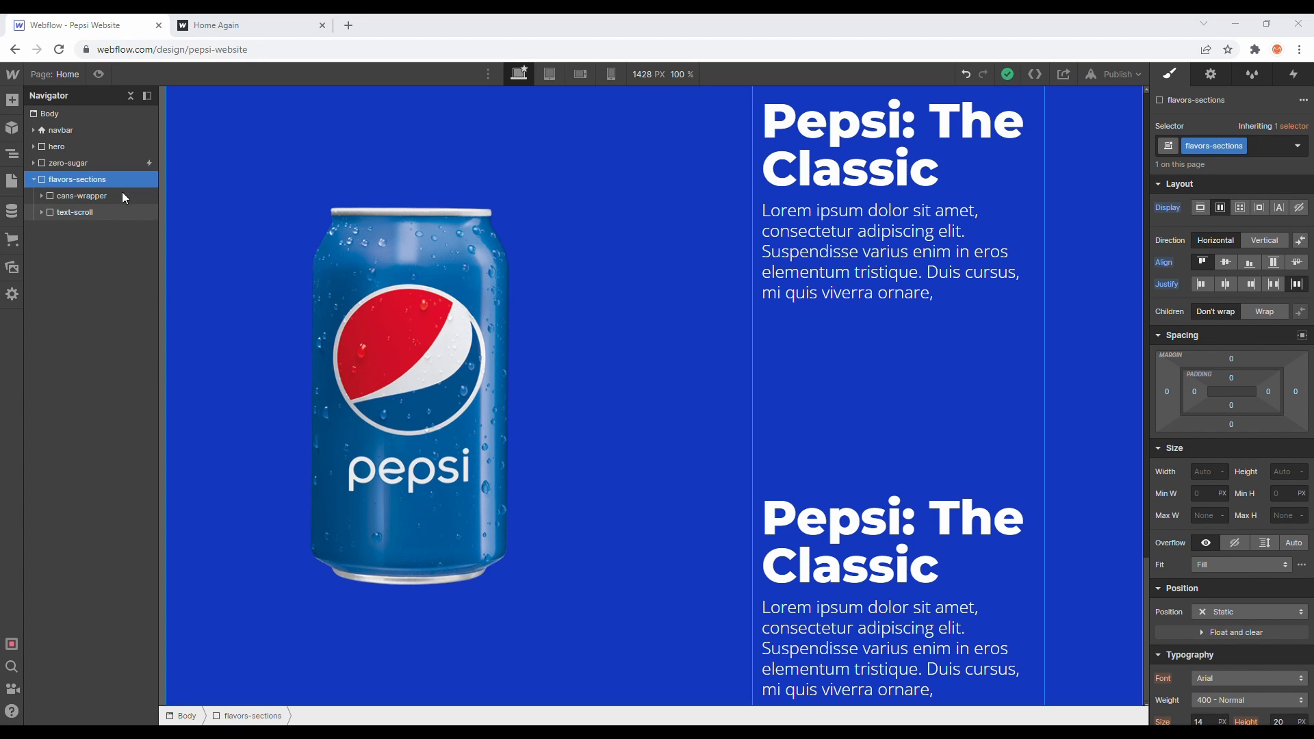
# - Study how the reference site's flavor sections scroll in the Home Again tab, then return to the designer canvas
pyautogui.click(205, 24)
pyautogui.scroll(5, 598, 332)
pyautogui.scroll(5, 599, 332)
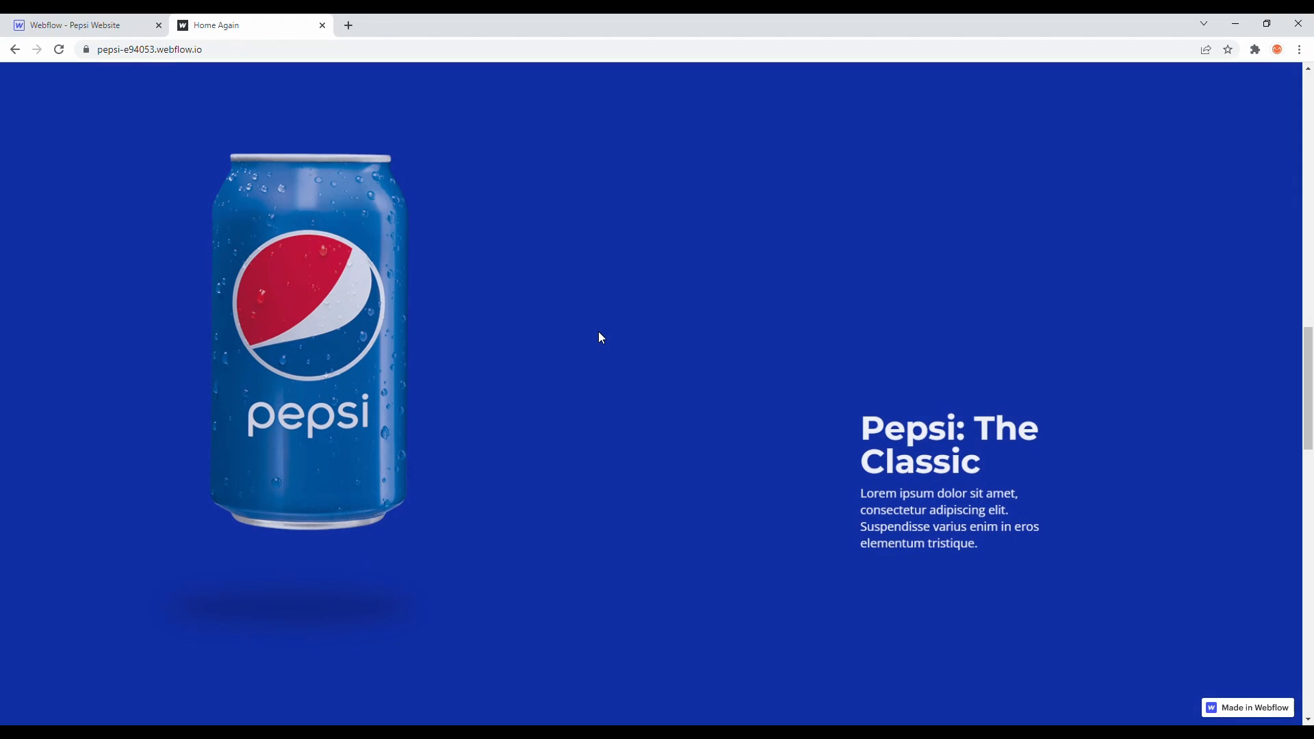
pyautogui.scroll(-3, 600, 337)
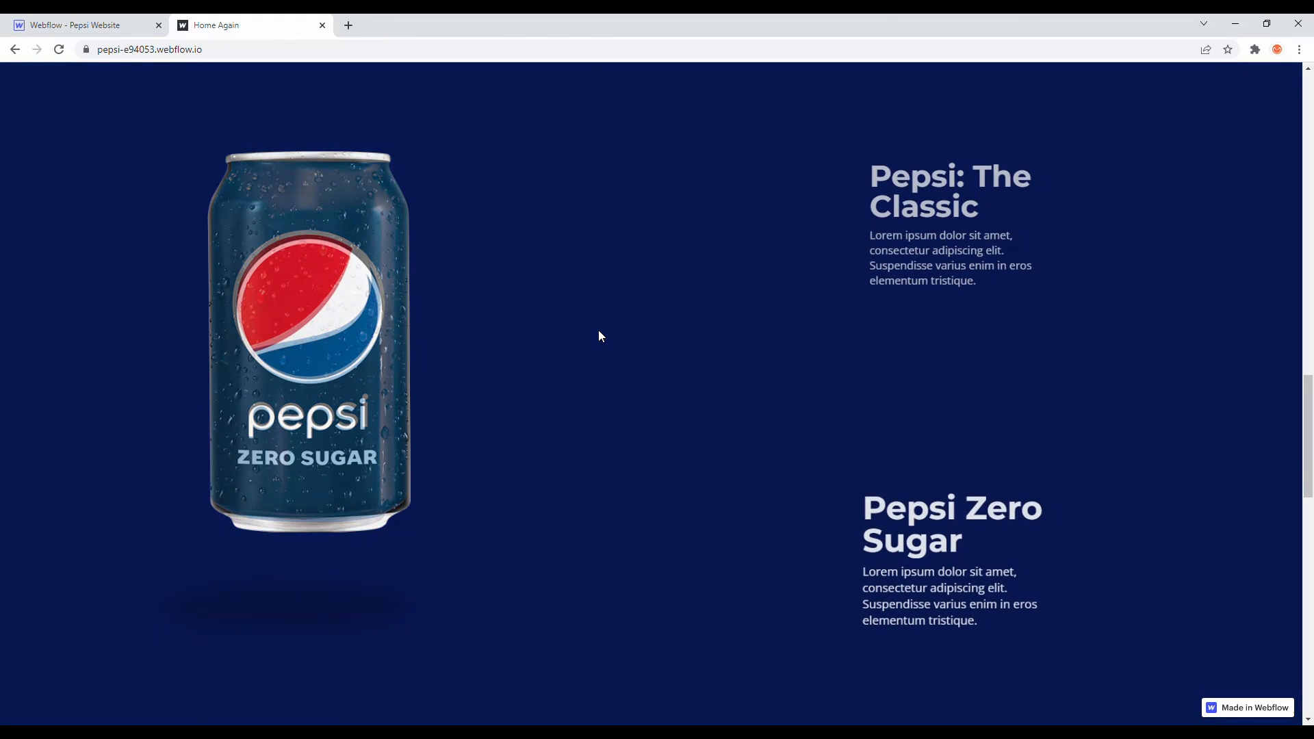
pyautogui.scroll(2, 598, 329)
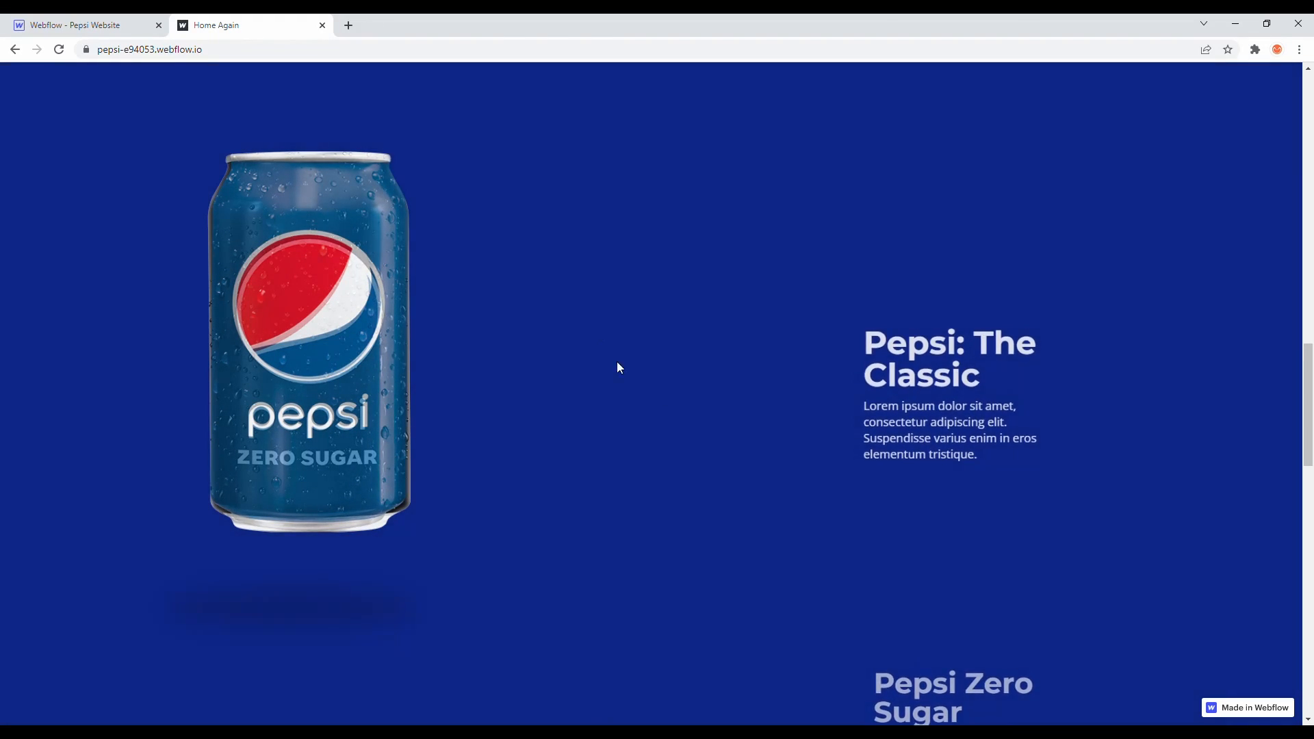
pyautogui.scroll(-3, 973, 628)
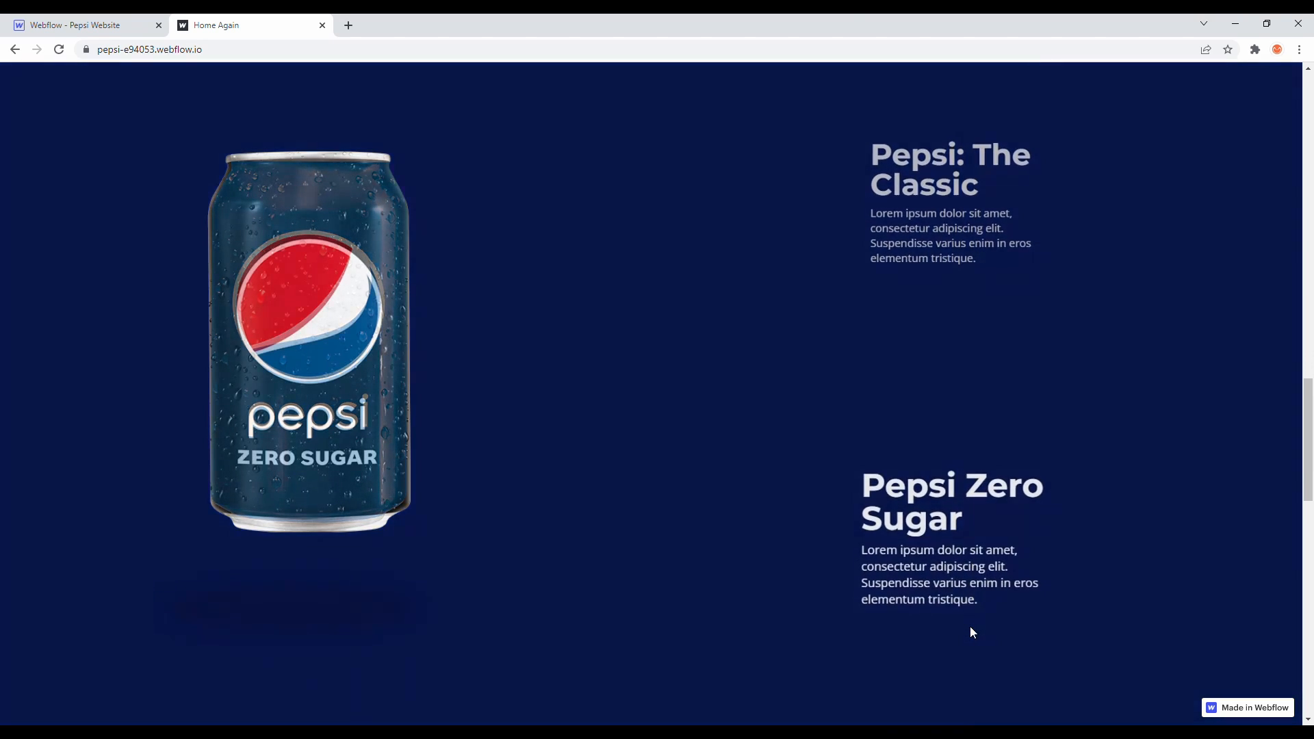
pyautogui.scroll(-2, 970, 626)
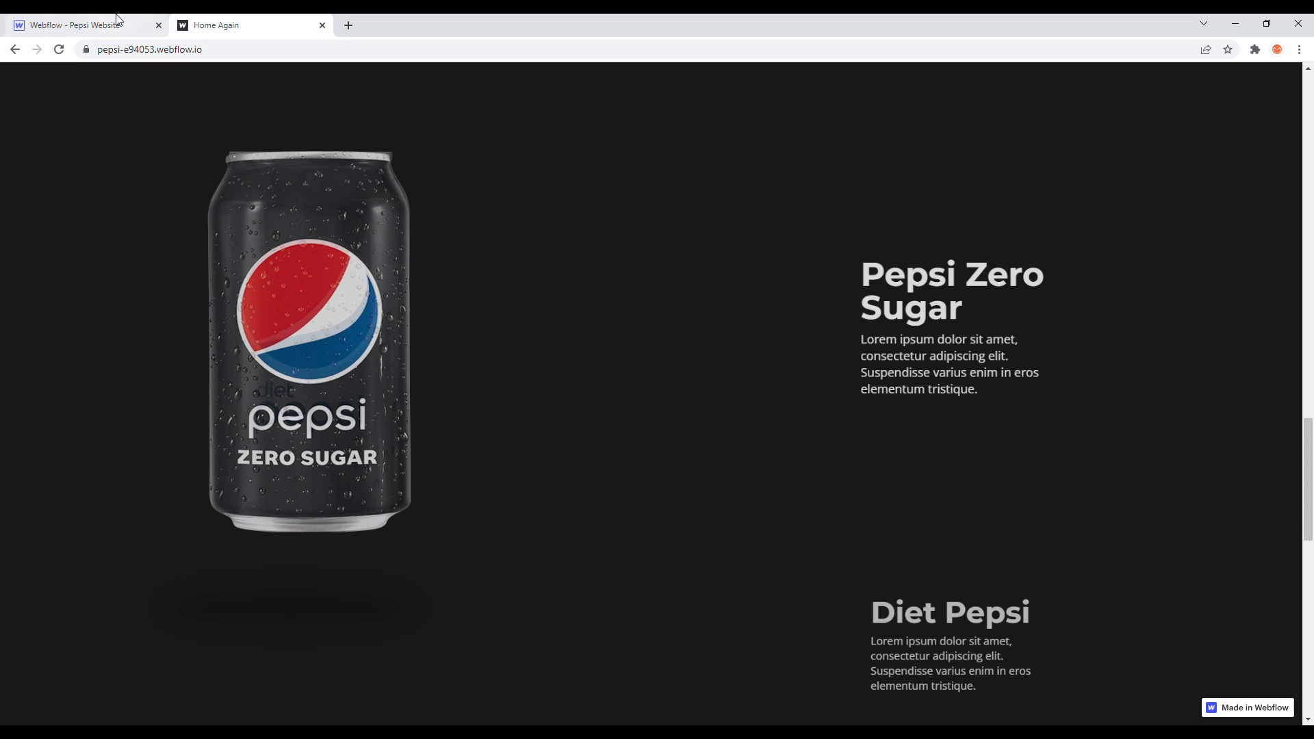
pyautogui.scroll(3, 1185, 351)
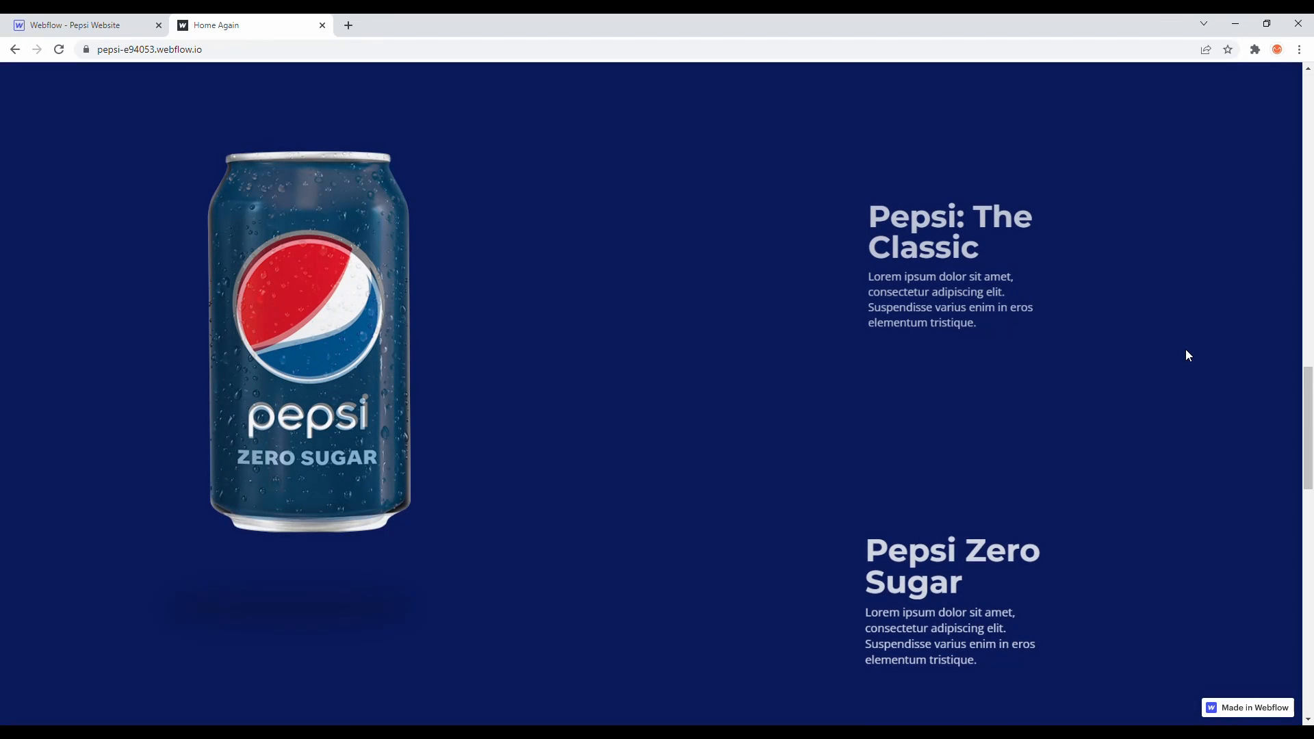
pyautogui.scroll(-3, 1185, 349)
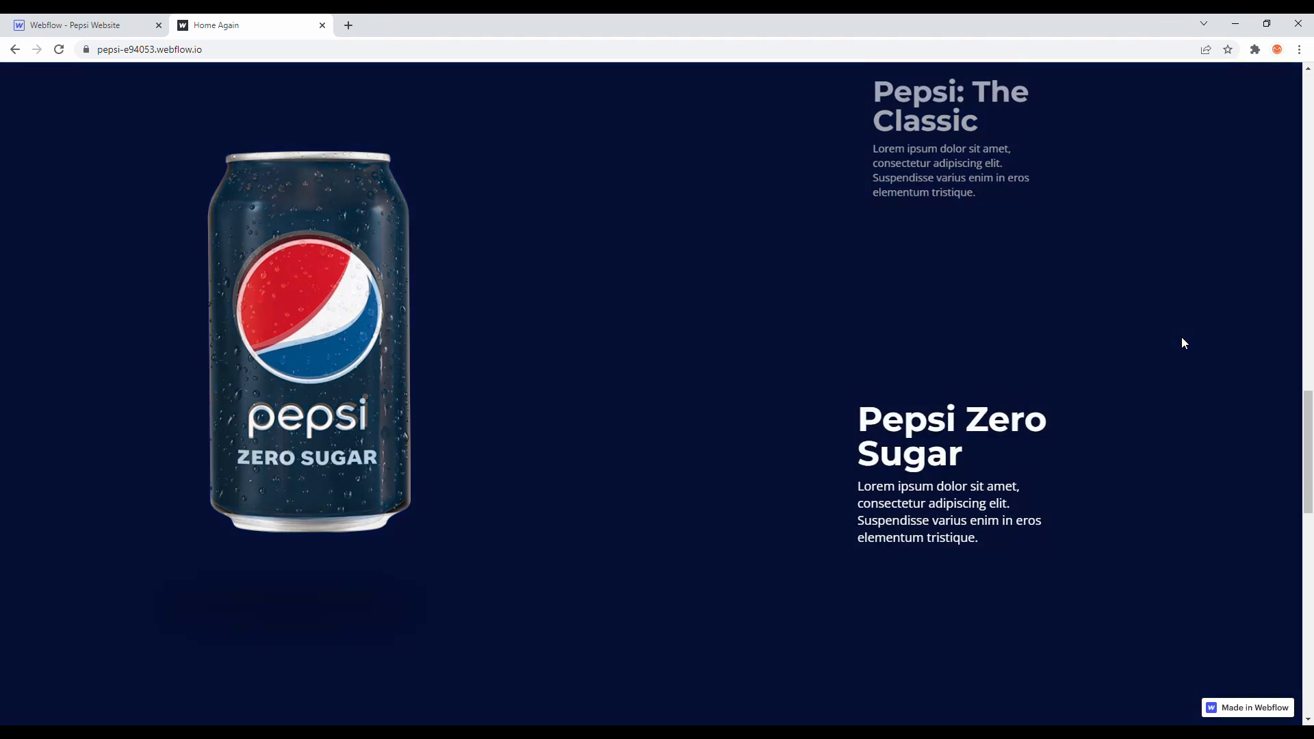
pyautogui.scroll(-1, 1180, 334)
pyautogui.scroll(-3, 677, 202)
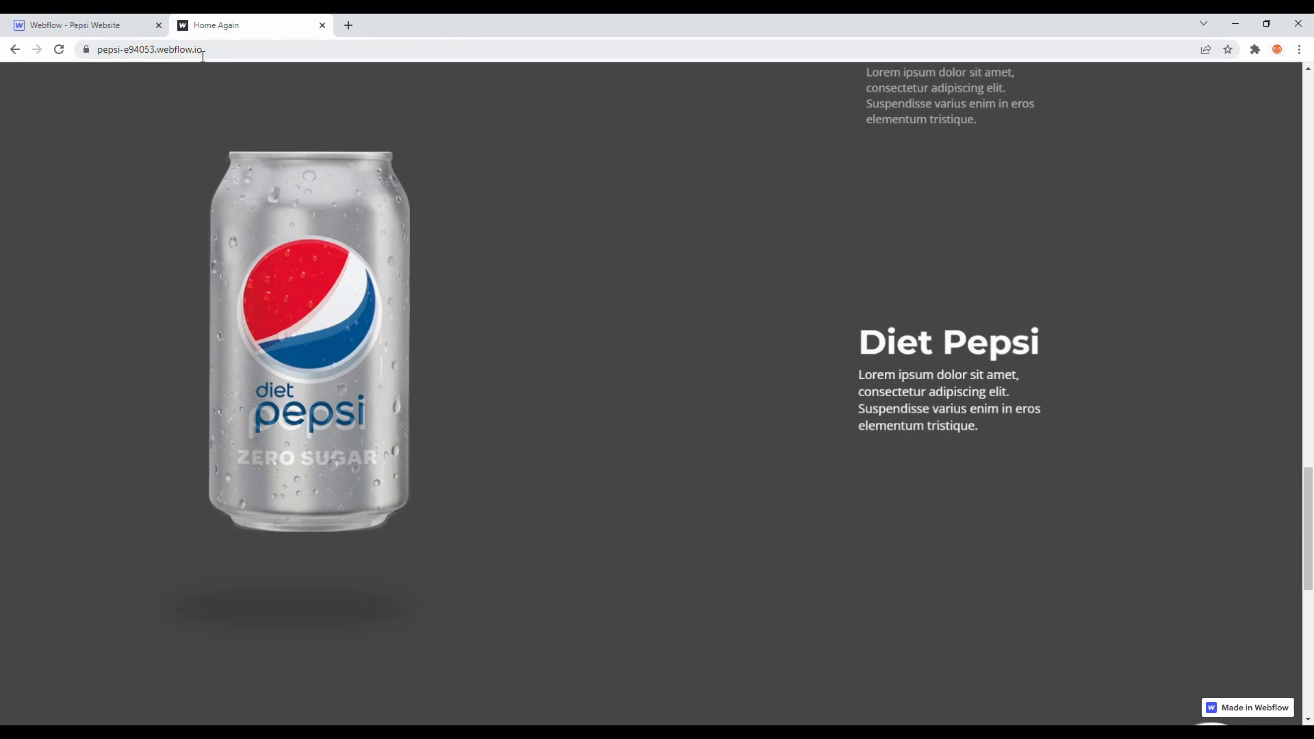
pyautogui.click(83, 25)
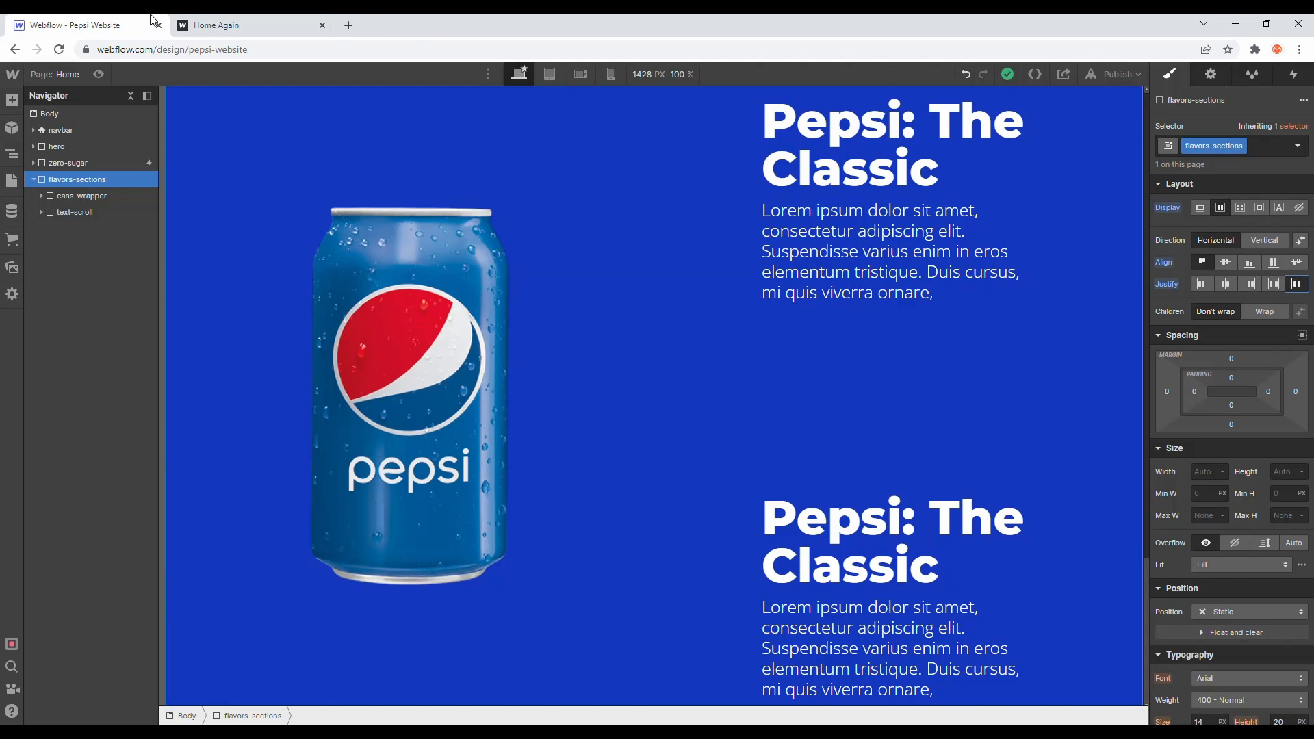
pyautogui.click(249, 20)
pyautogui.scroll(5, 481, 331)
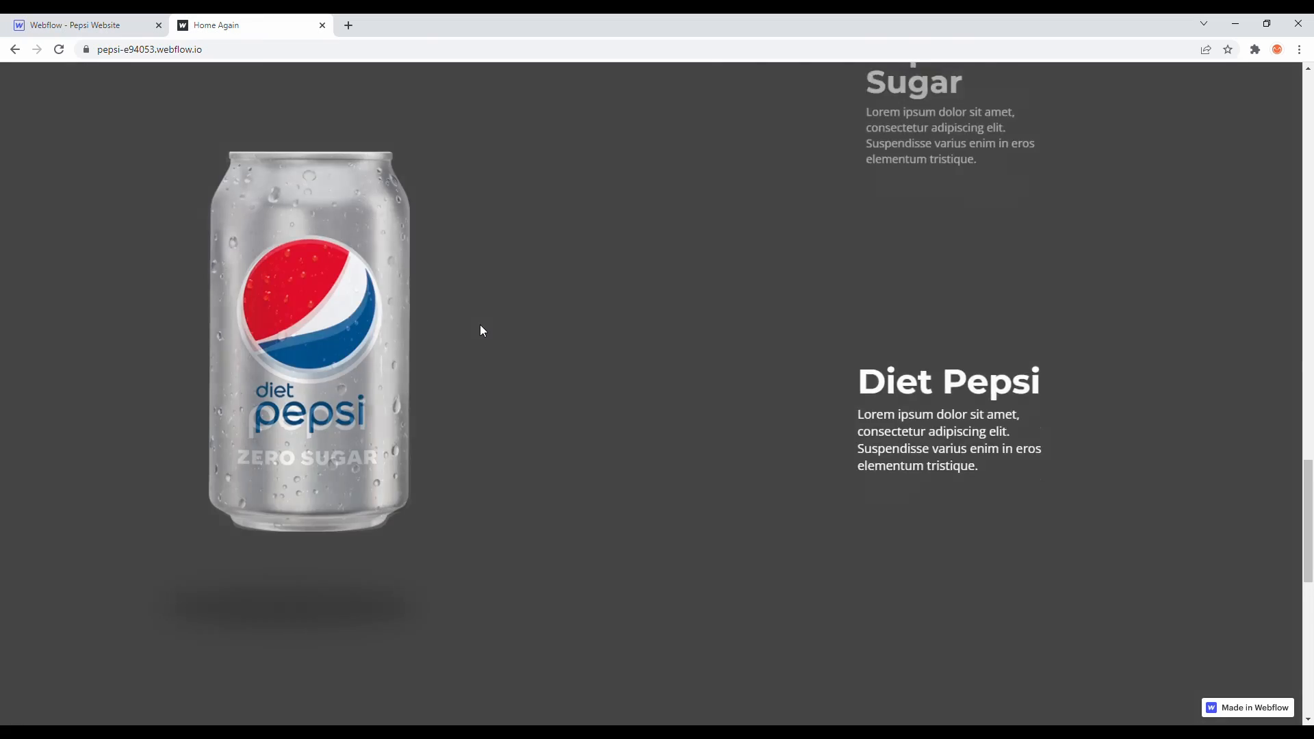
pyautogui.scroll(3, 481, 331)
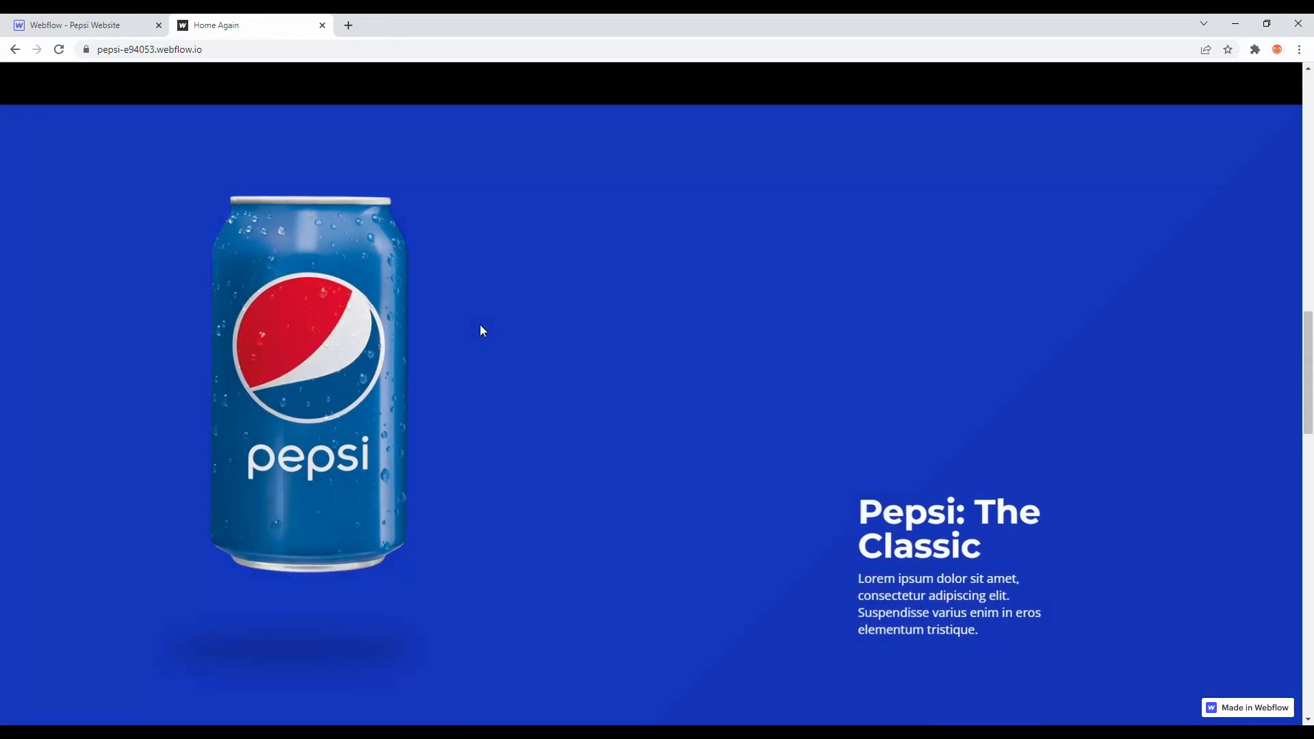
pyautogui.scroll(-3, 481, 332)
pyautogui.scroll(-4, 482, 330)
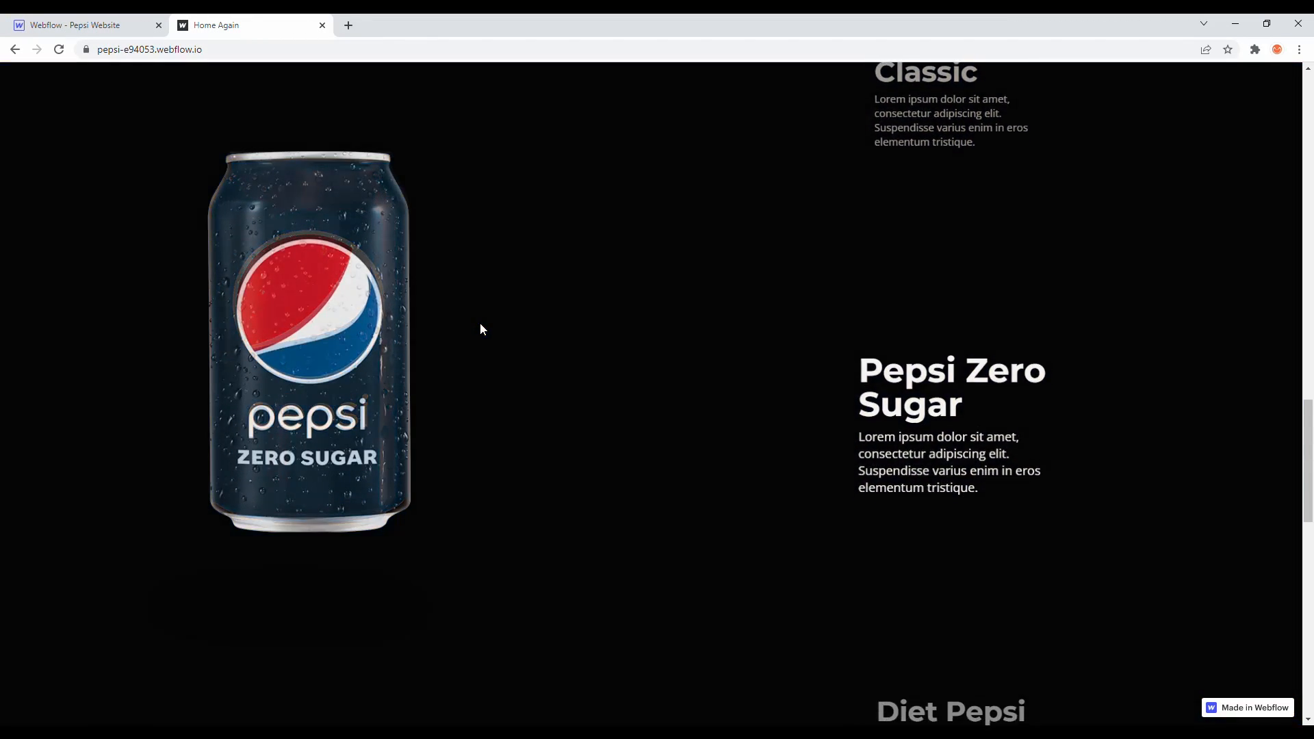
pyautogui.scroll(-1, 317, 162)
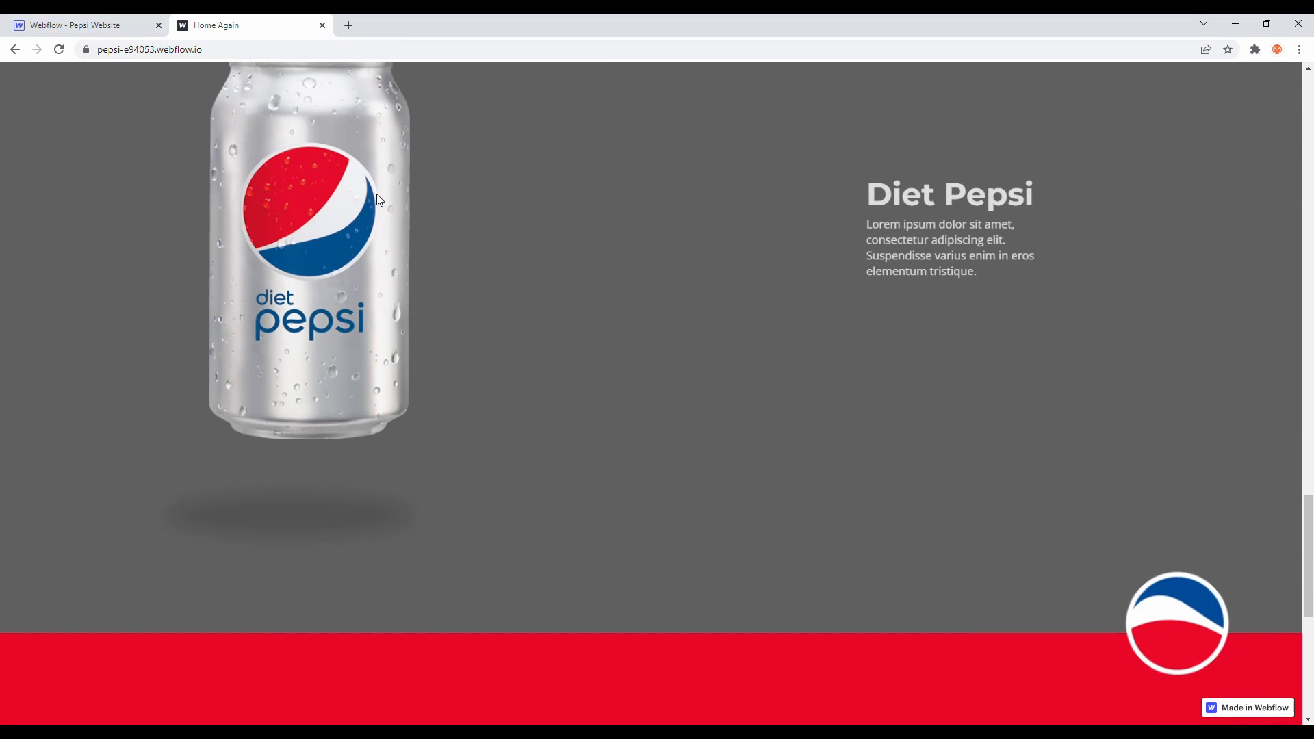
pyautogui.scroll(6, 376, 195)
pyautogui.scroll(3, 376, 194)
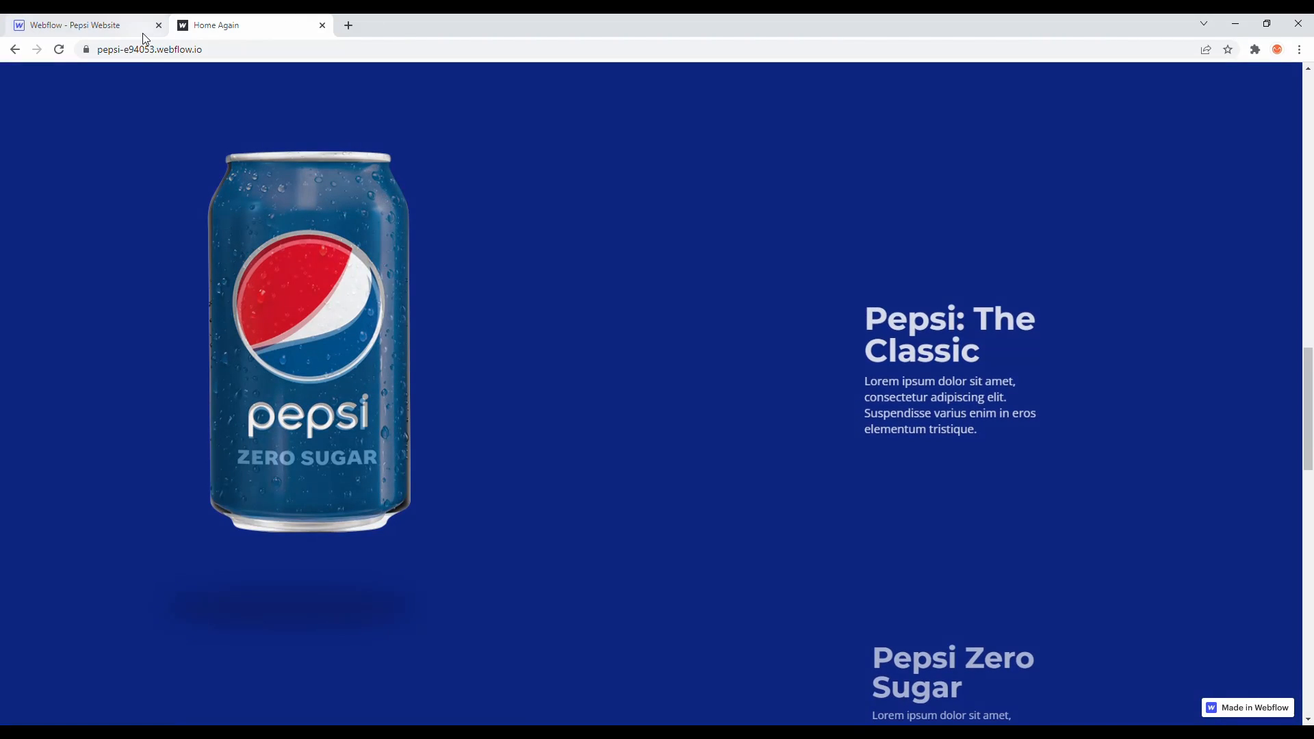
pyautogui.click(127, 23)
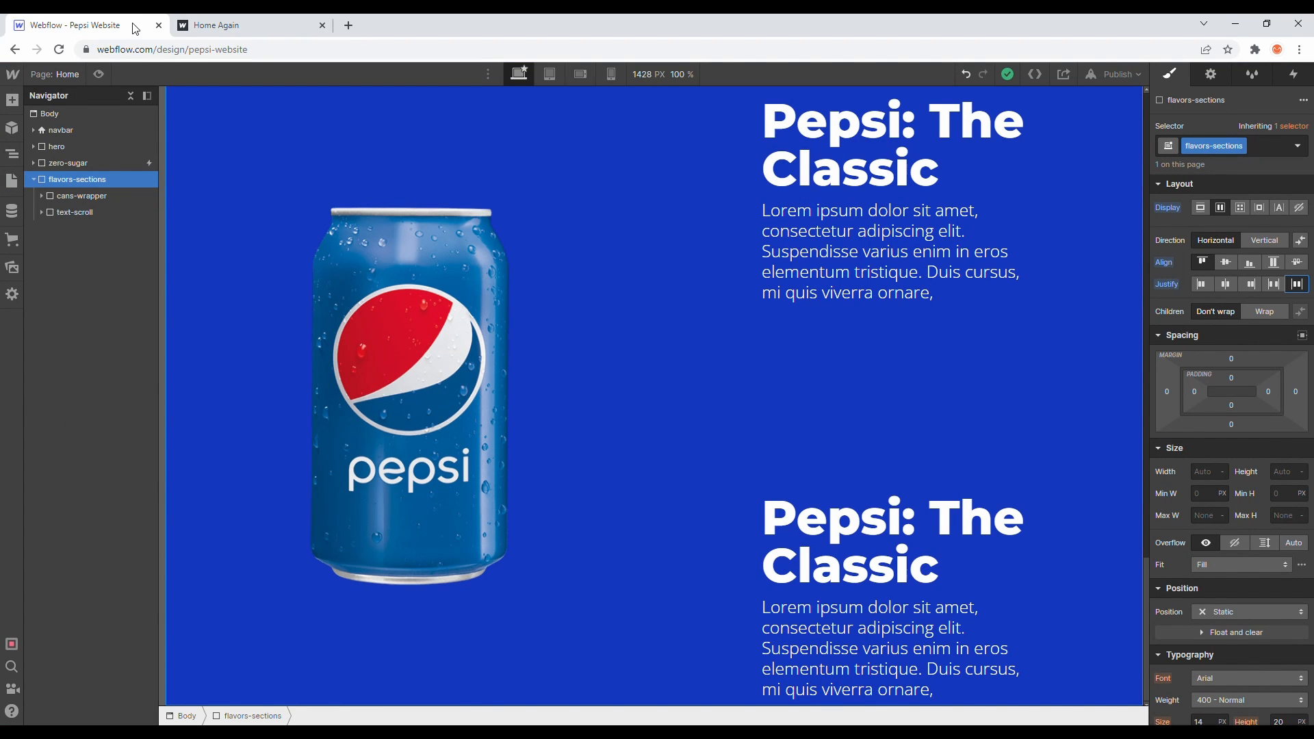
pyautogui.scroll(5, 523, 263)
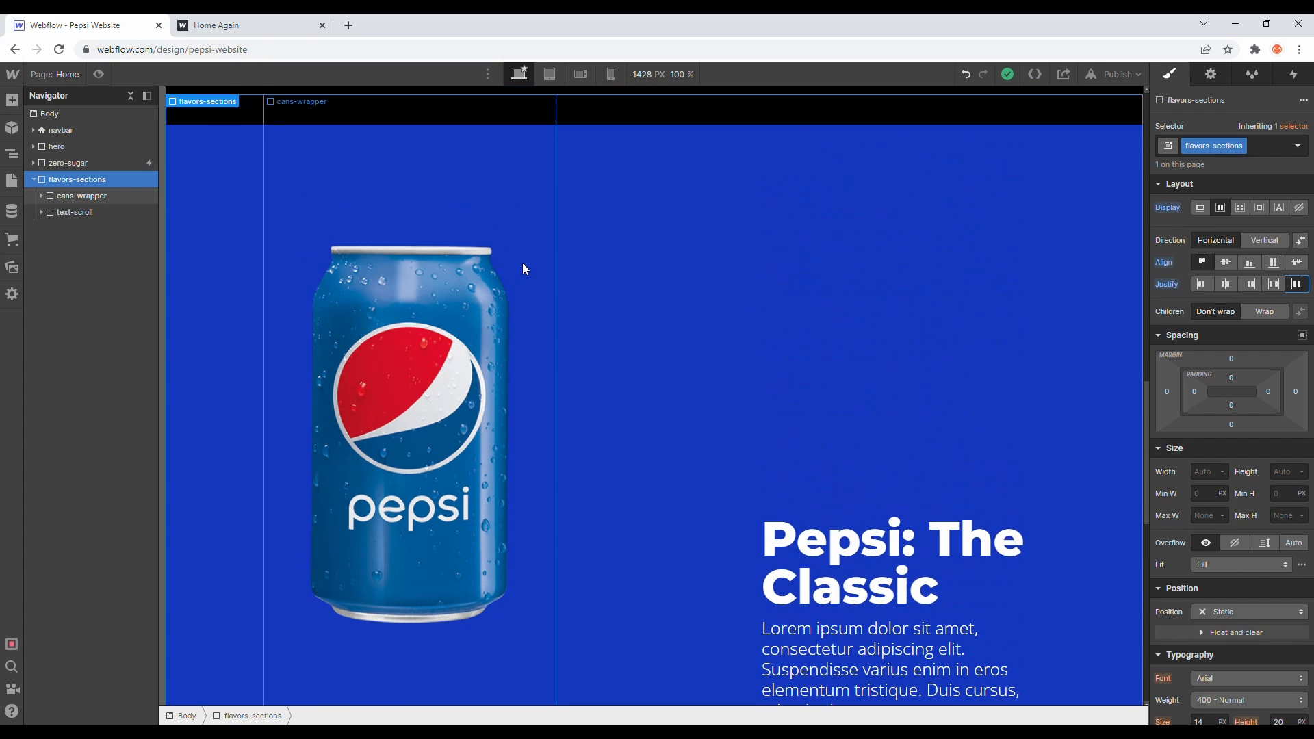
pyautogui.scroll(-5, 523, 269)
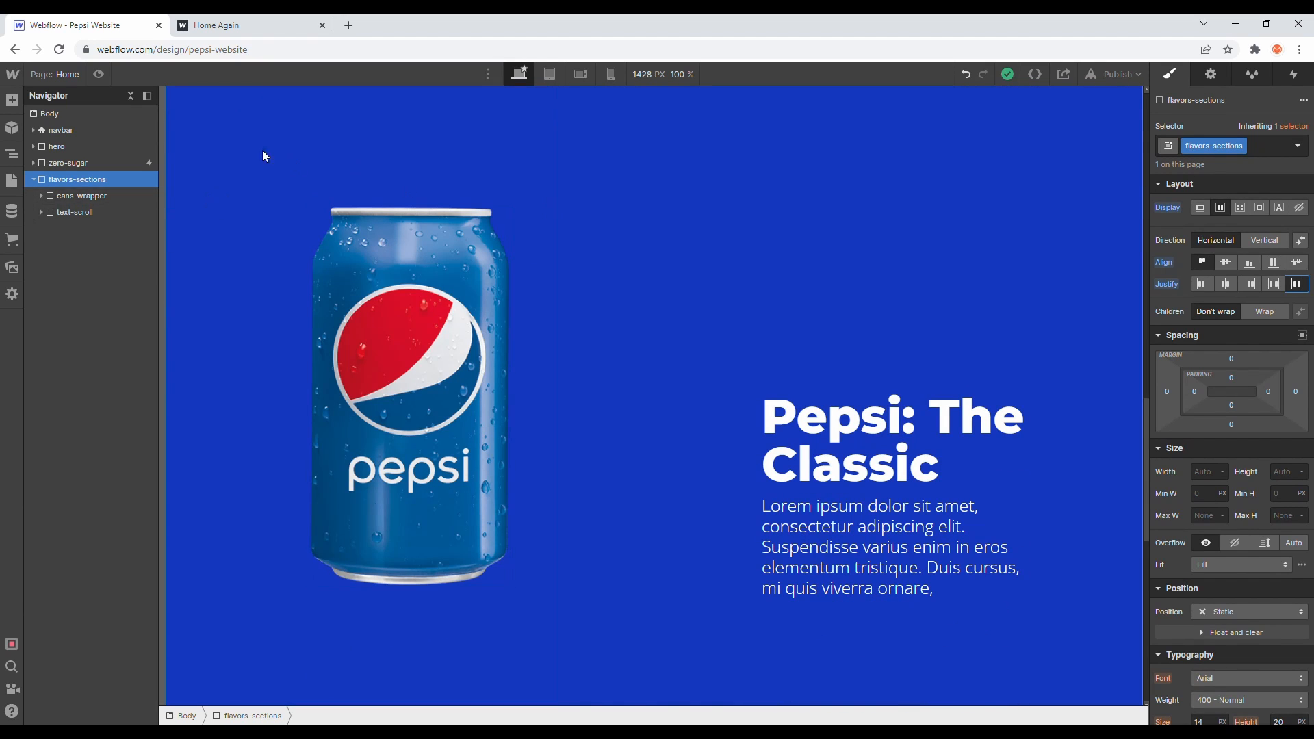
# - Add a While scrolling in view trigger to flavors-sections with the Play scroll animation action
pyautogui.click(1293, 75)
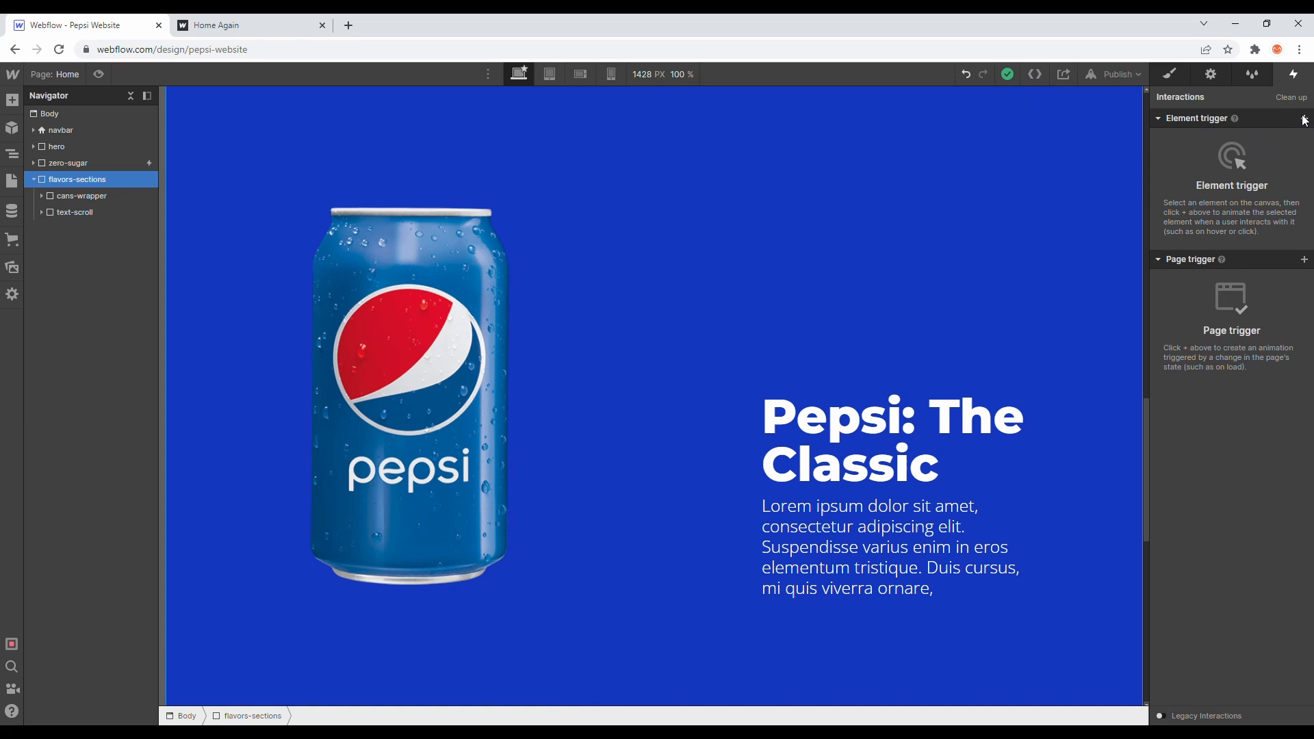
pyautogui.click(1304, 119)
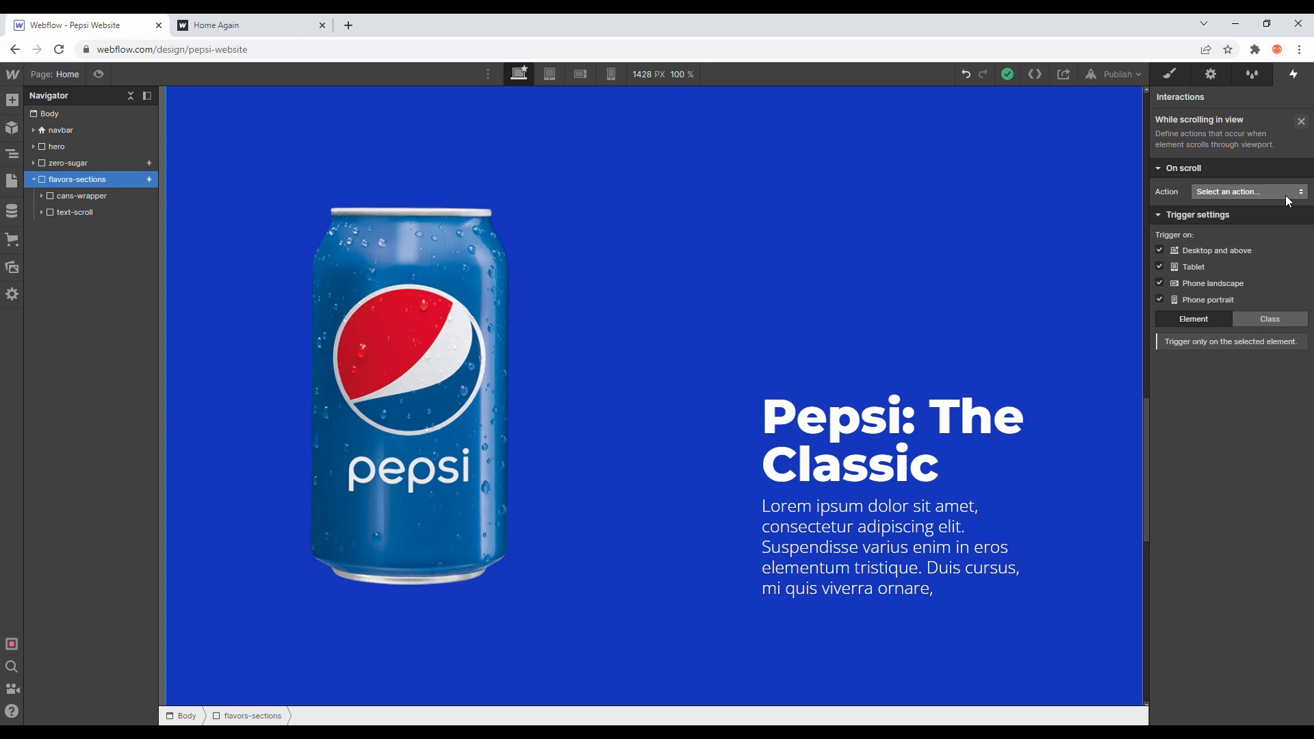
pyautogui.click(1285, 195)
pyautogui.click(1280, 223)
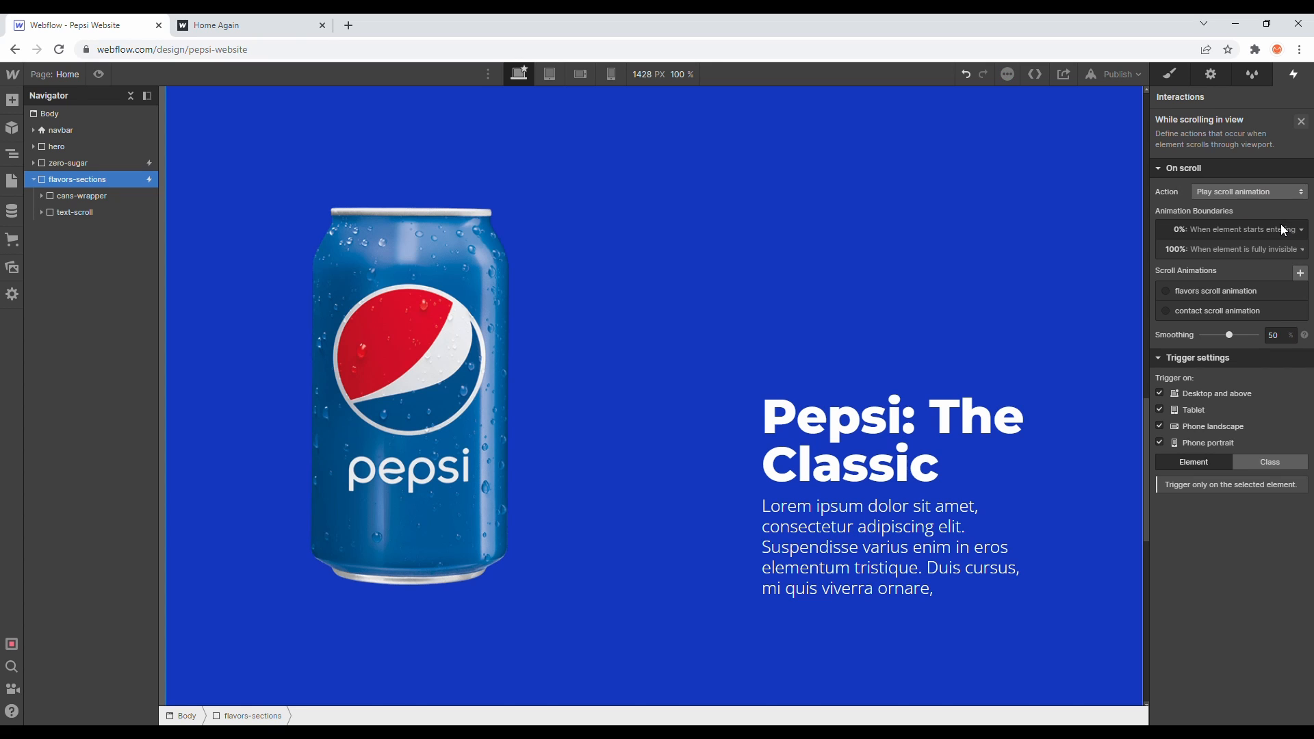
# - Create a new scroll animation named "flavors scroll"
pyautogui.click(1301, 272)
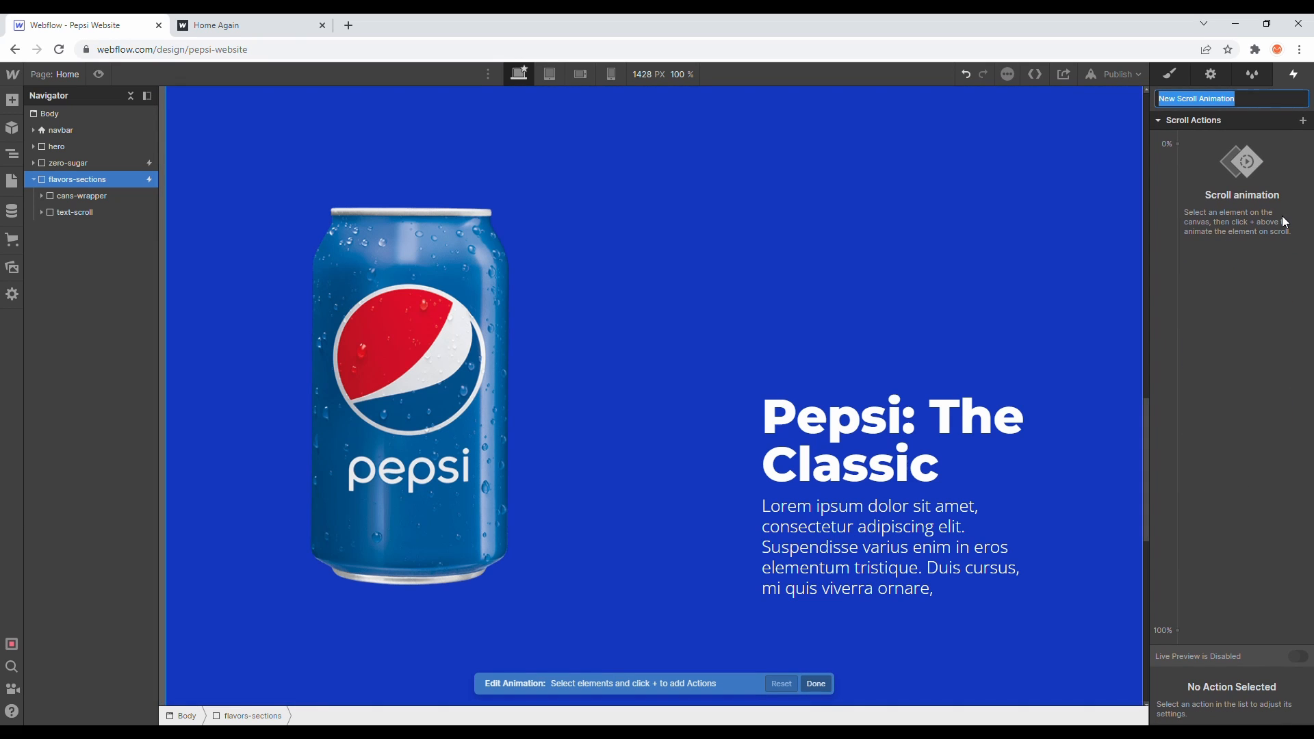
pyautogui.write('flavors scro')
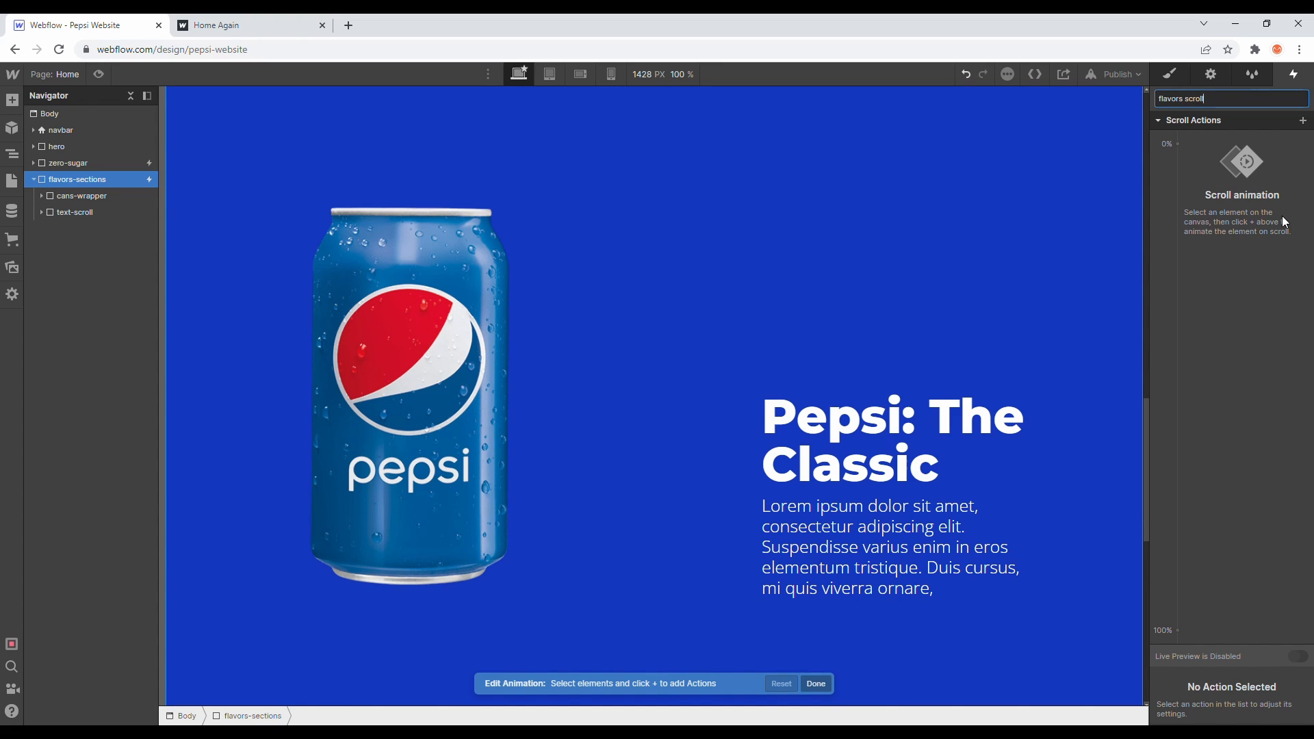
pyautogui.write('ll')
pyautogui.press('Return')
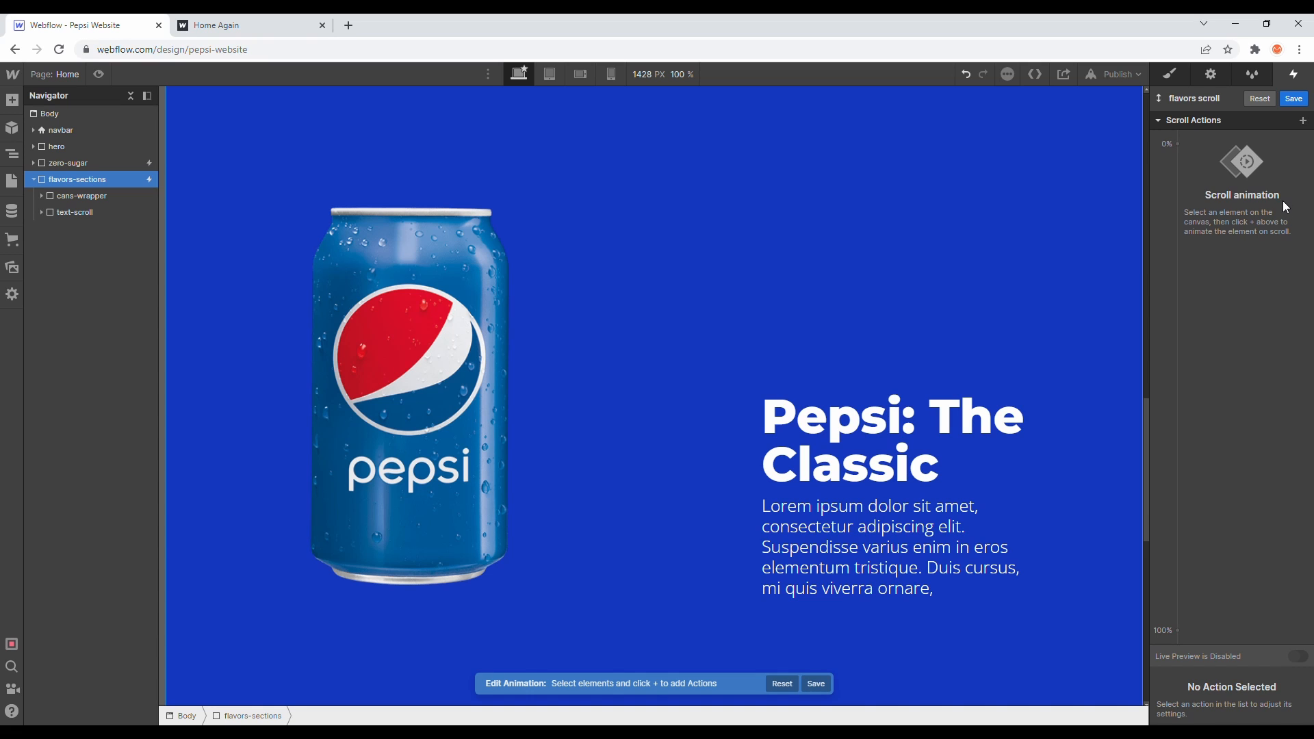
# - Add a Scale action on text-scroll-1 with its first keyframe at 5%
pyautogui.scroll(-4, 902, 231)
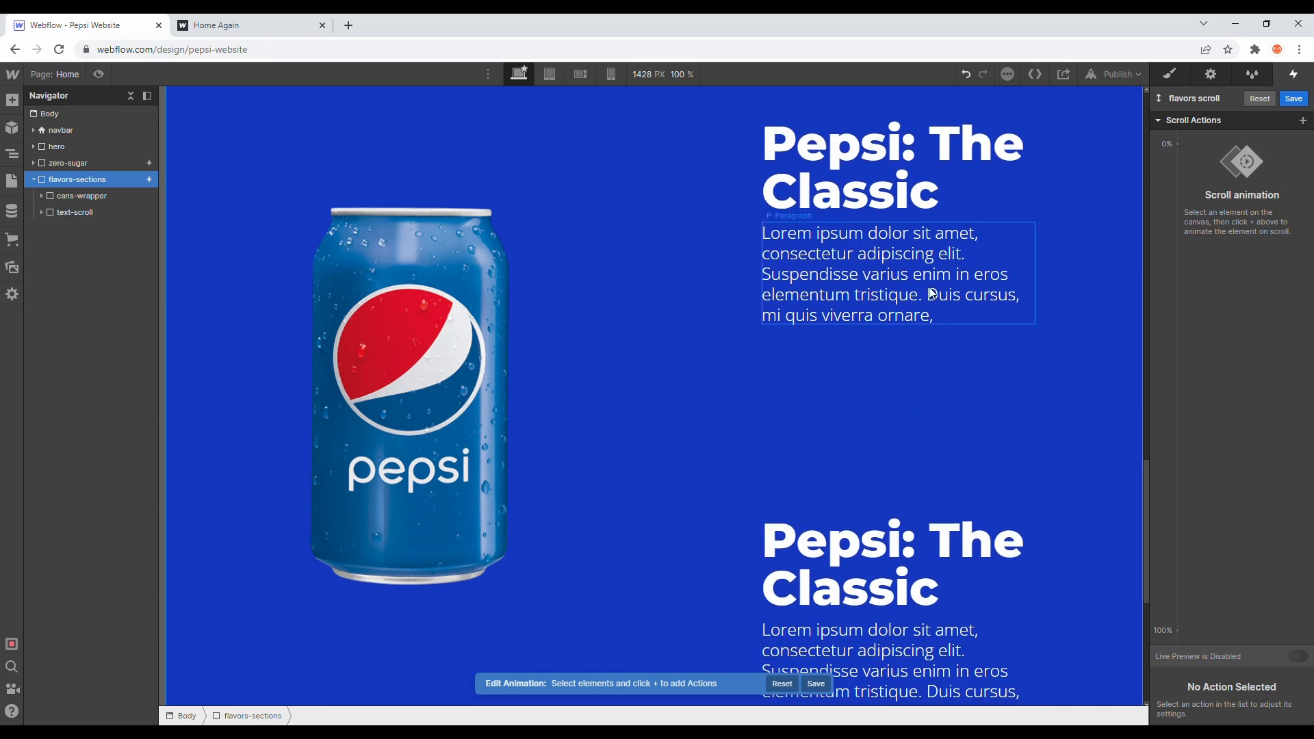
pyautogui.scroll(4, 807, 312)
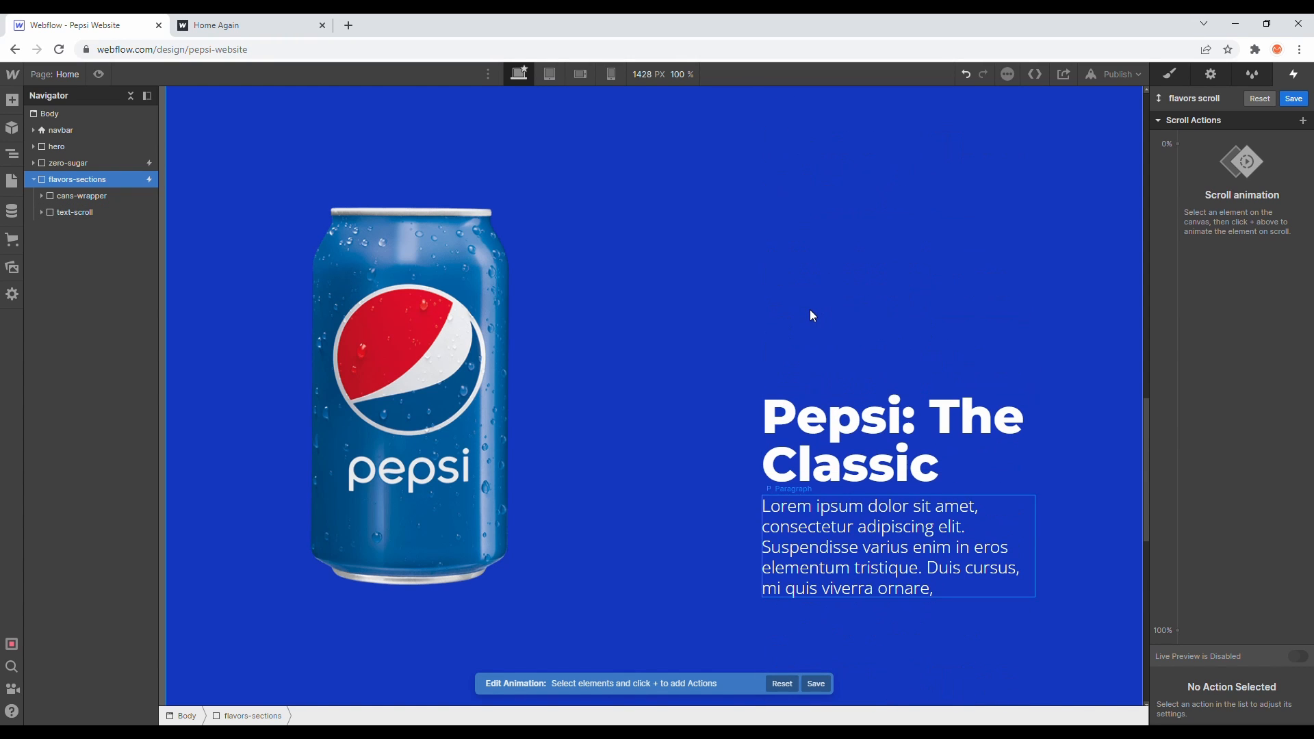
pyautogui.click(42, 212)
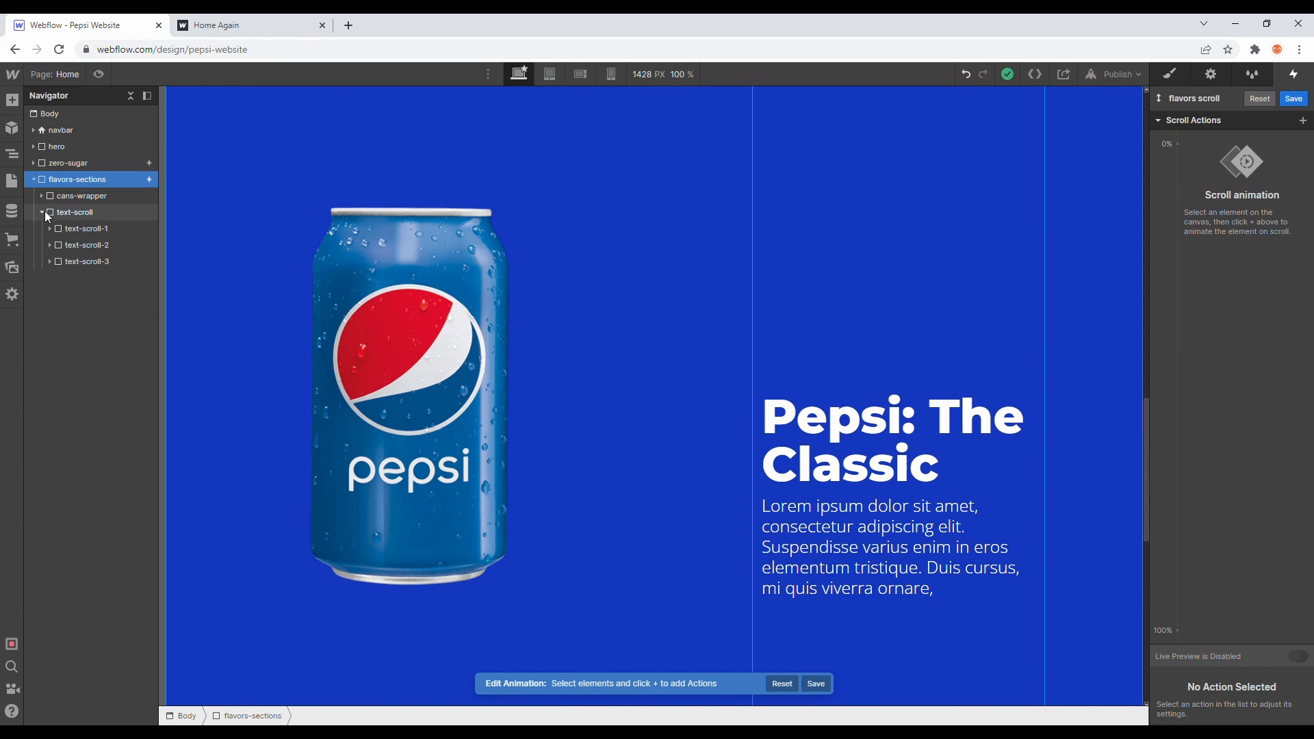
pyautogui.click(82, 231)
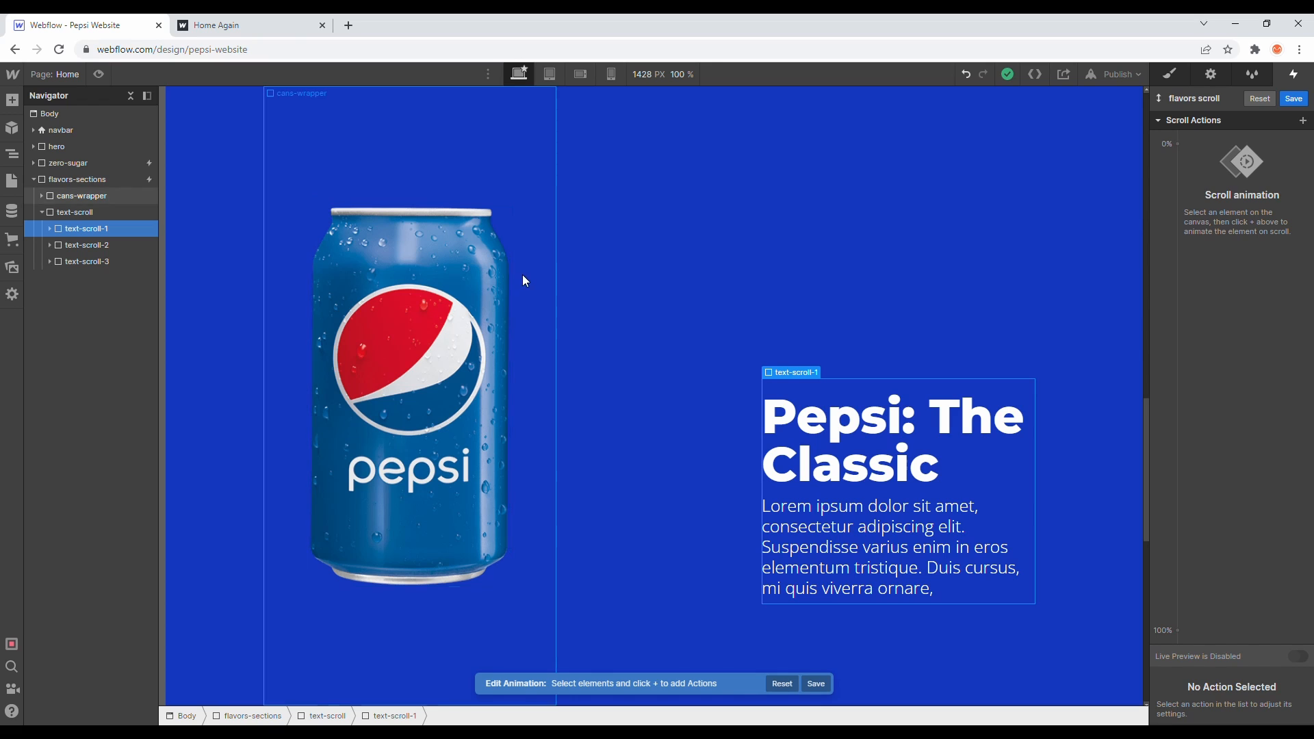
pyautogui.click(1186, 147)
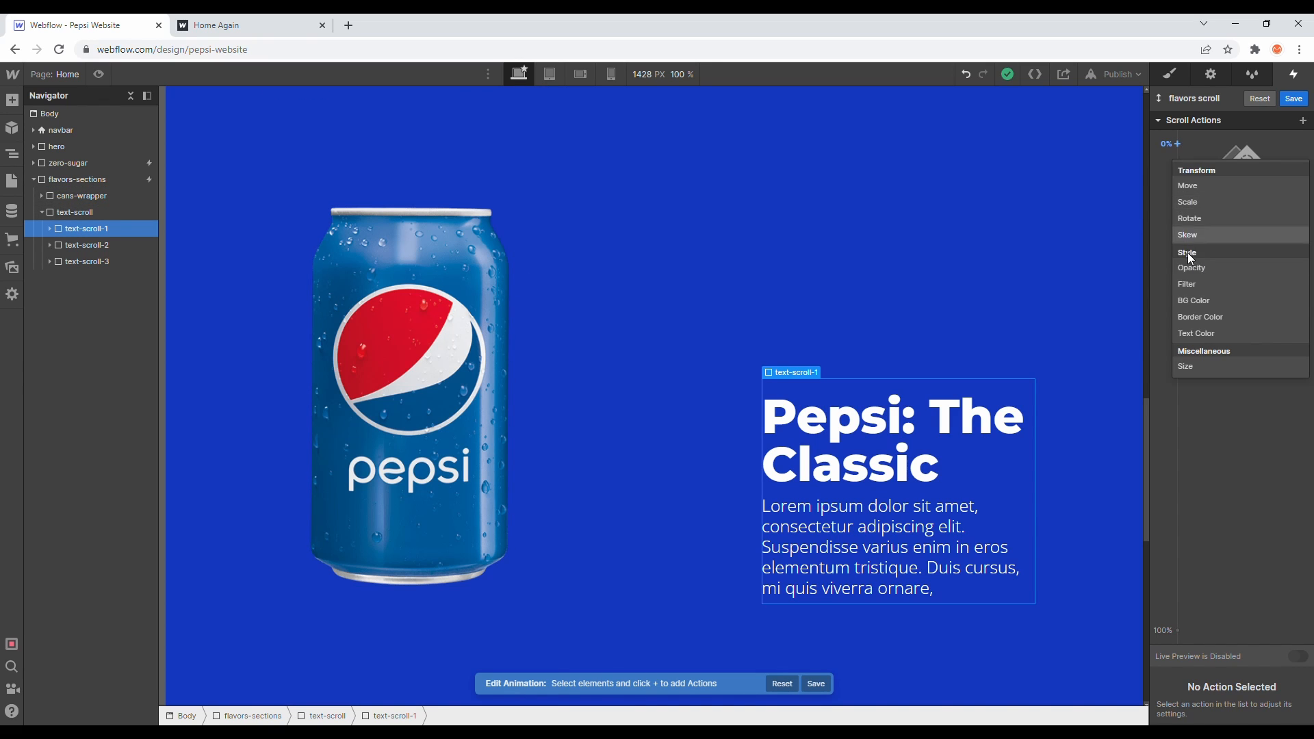
pyautogui.click(1198, 205)
pyautogui.click(1172, 611)
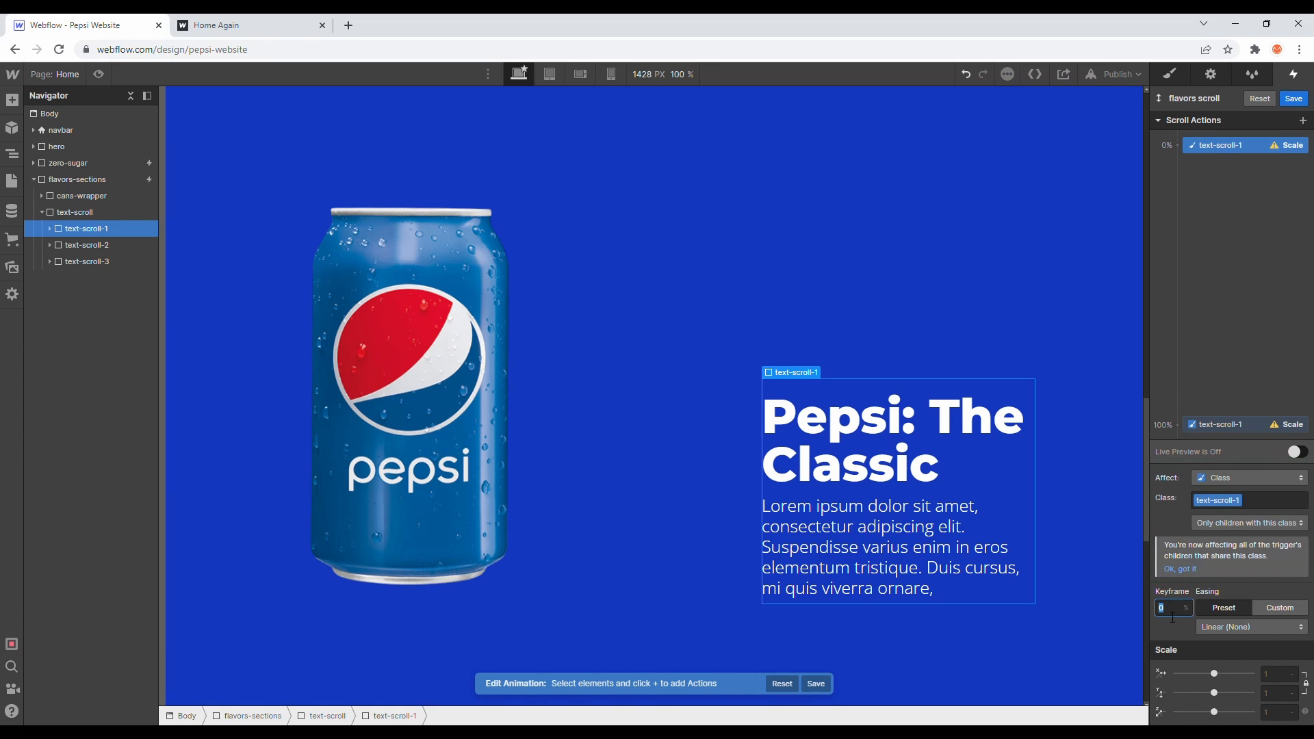
pyautogui.write('5')
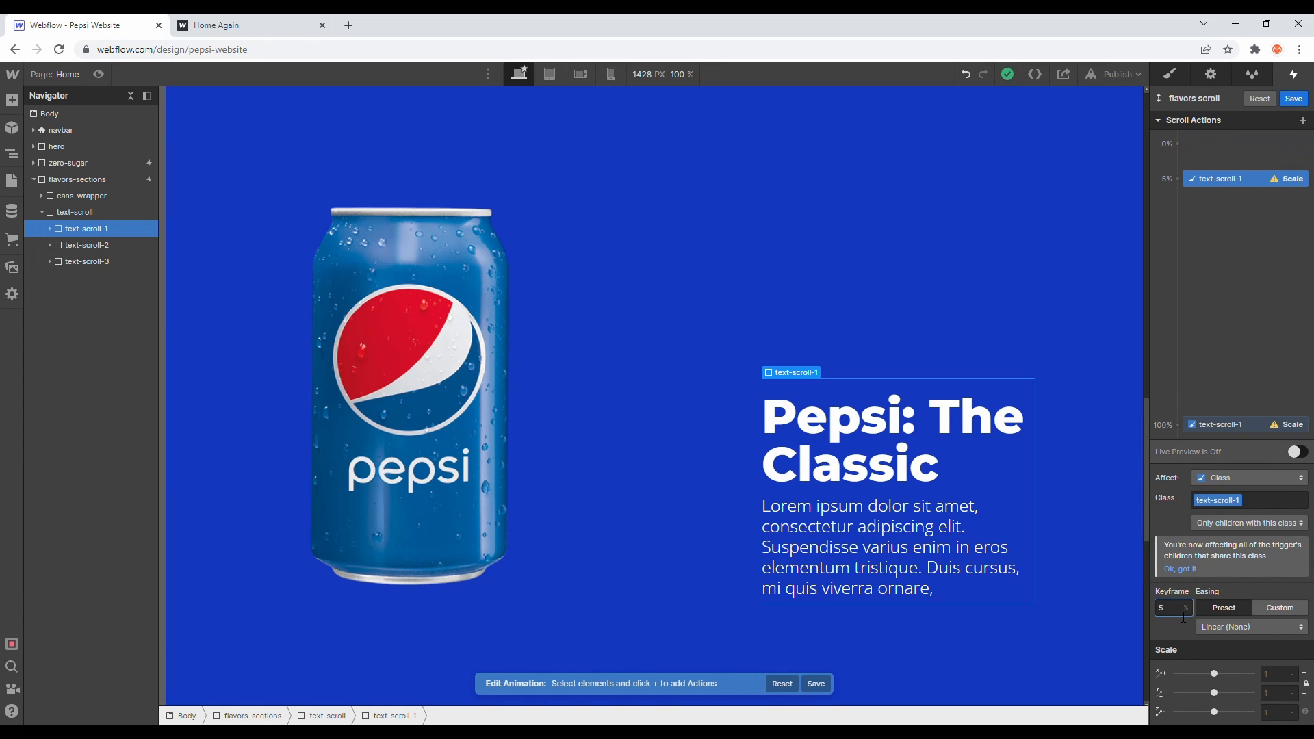
# - Scale text-scroll-1 to 0.8 at 5% and move the second keyframe to 15% at scale 1
pyautogui.click(1271, 693)
pyautogui.write('0.8')
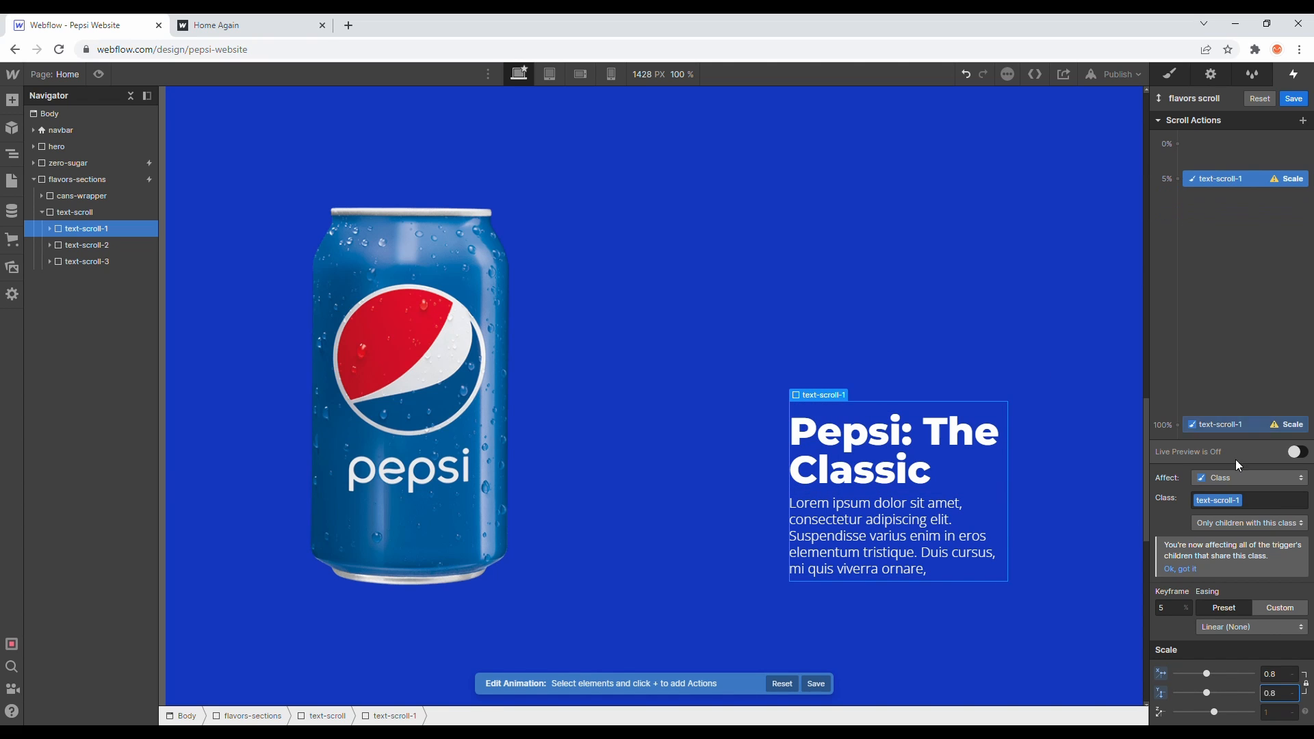
pyautogui.moveTo(1229, 426); pyautogui.dragTo(1229, 212)
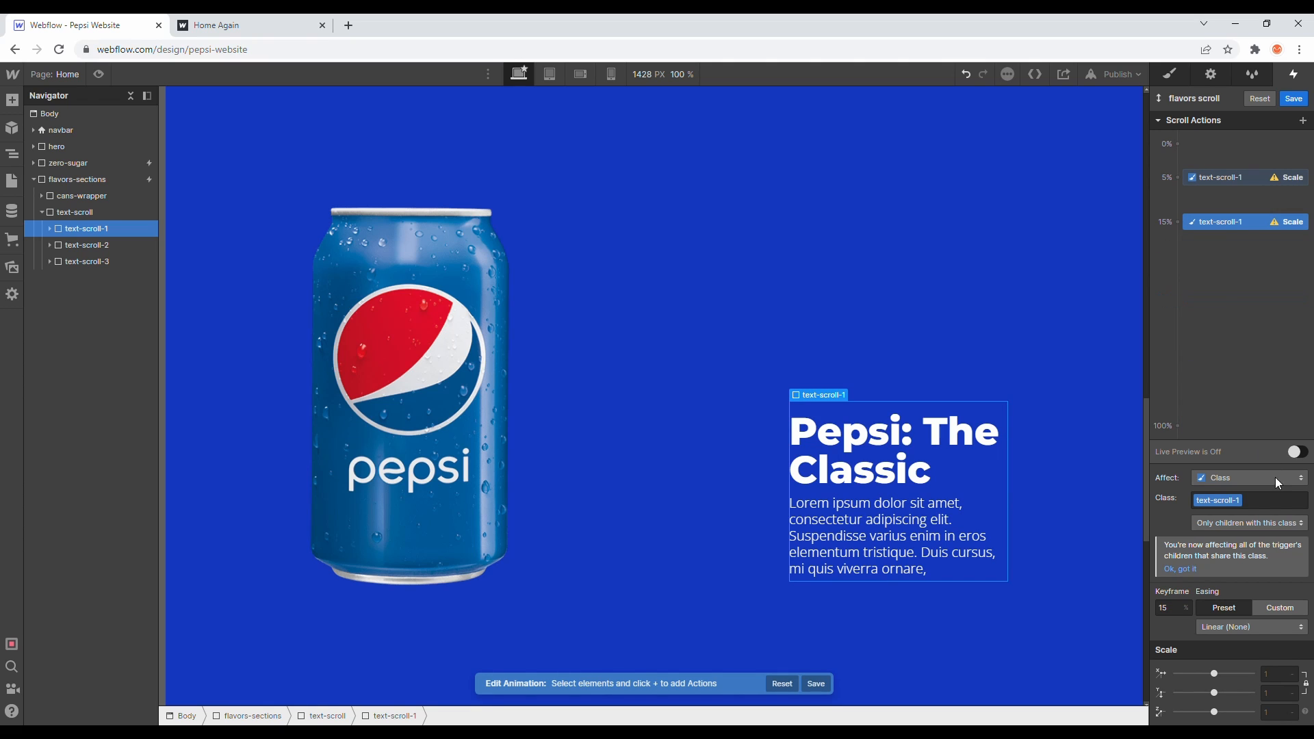
pyautogui.click(1282, 681)
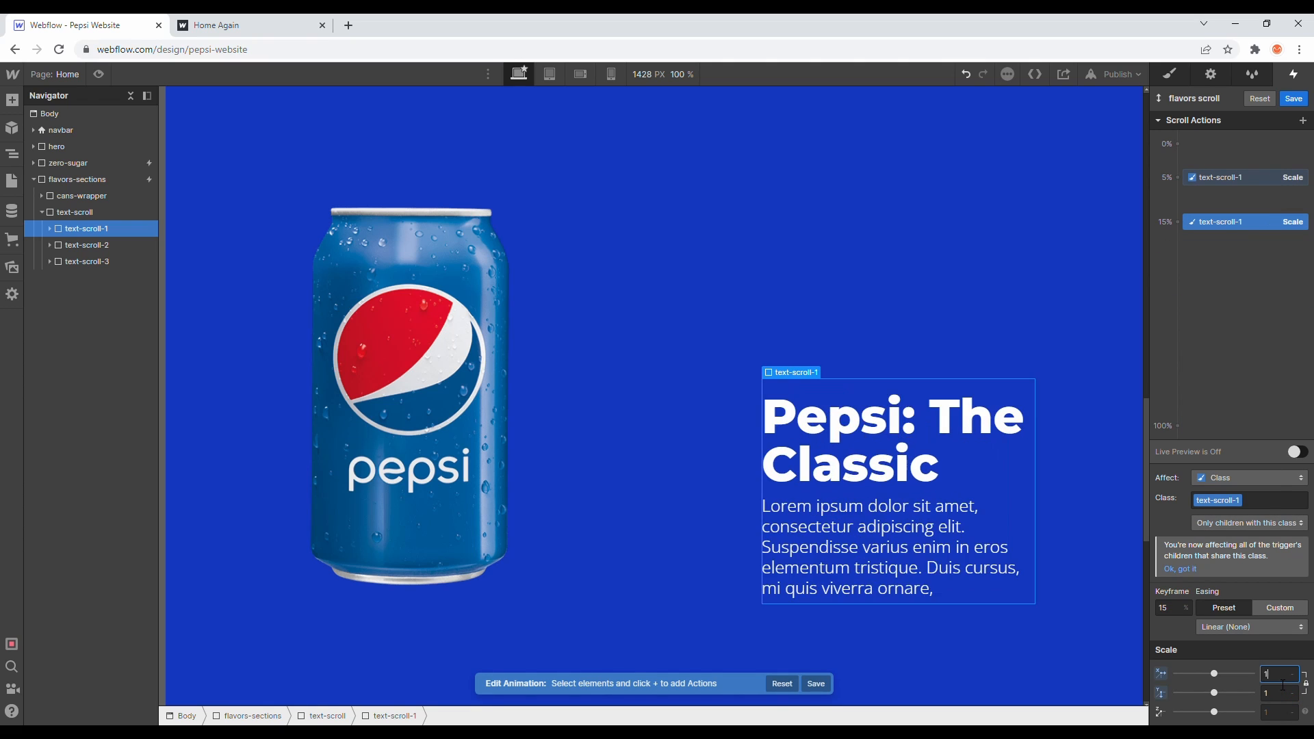
# - Turn on live preview and scroll the canvas to check the text scaling
pyautogui.click(1298, 453)
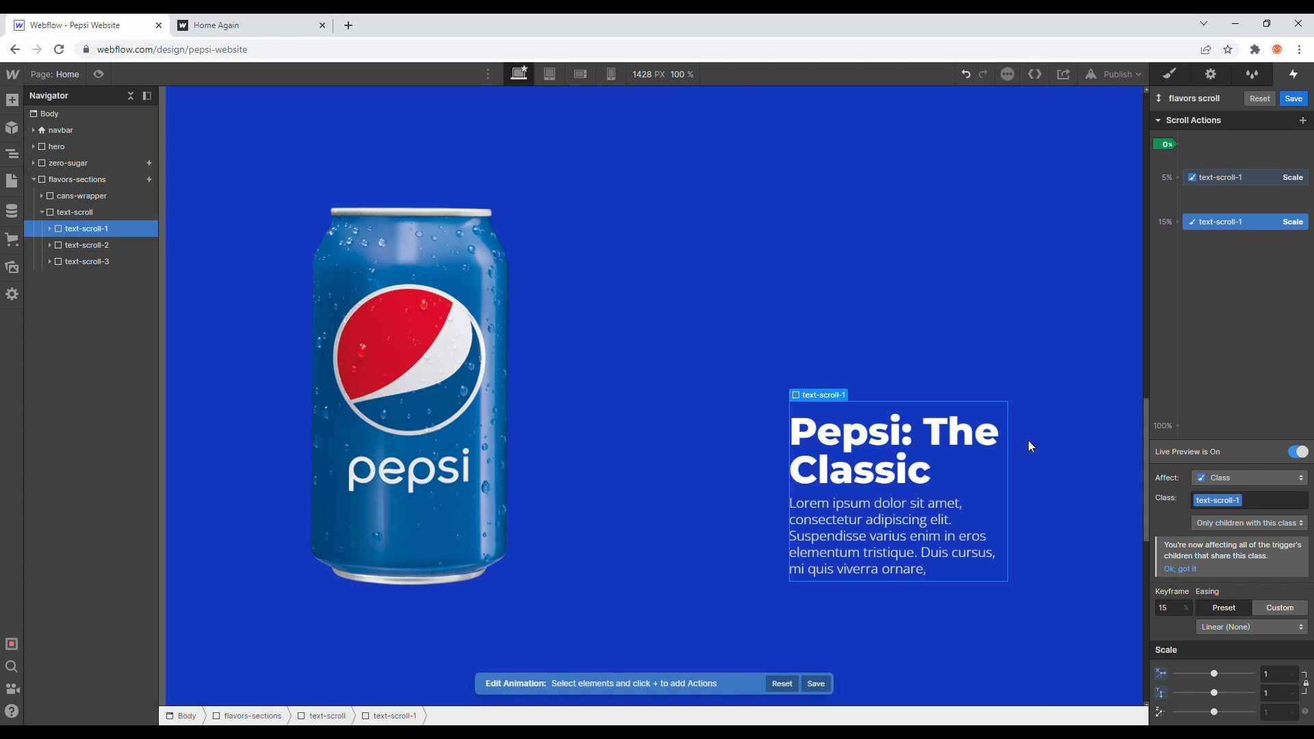
pyautogui.scroll(-1, 939, 432)
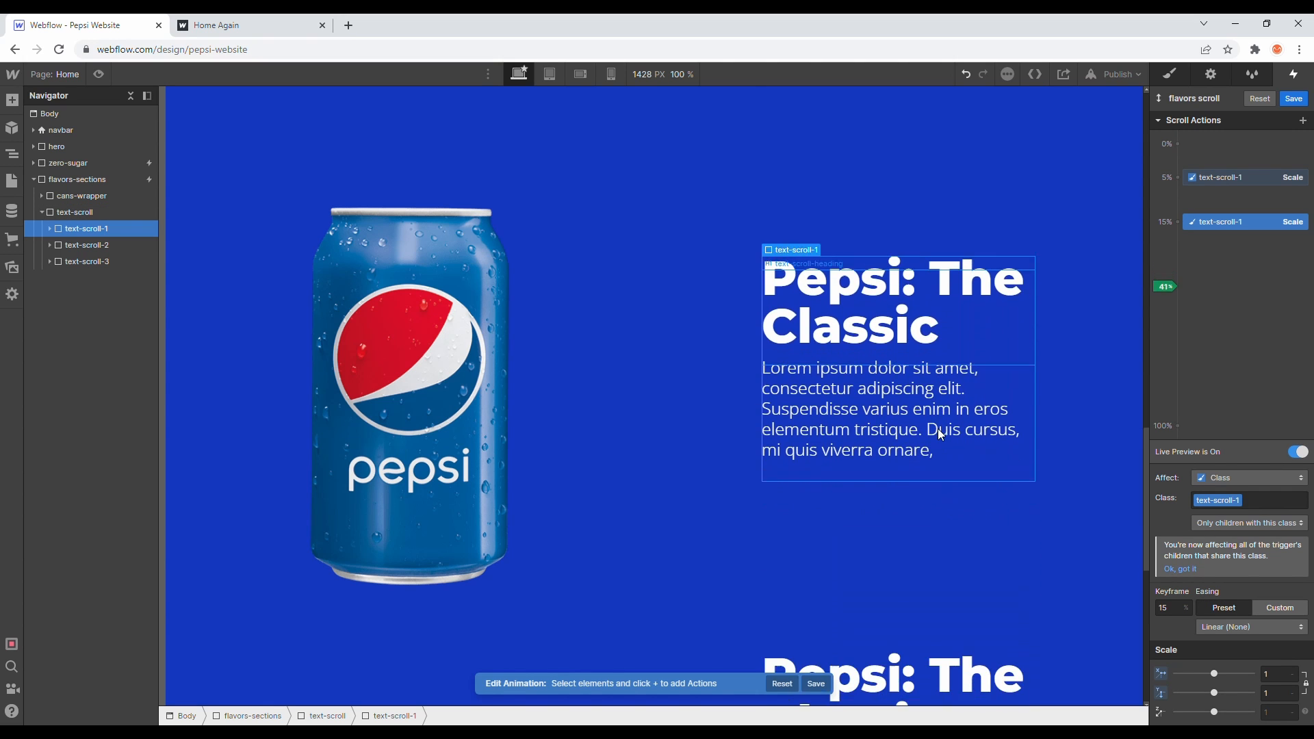
pyautogui.scroll(10, 937, 428)
pyautogui.scroll(2, 938, 430)
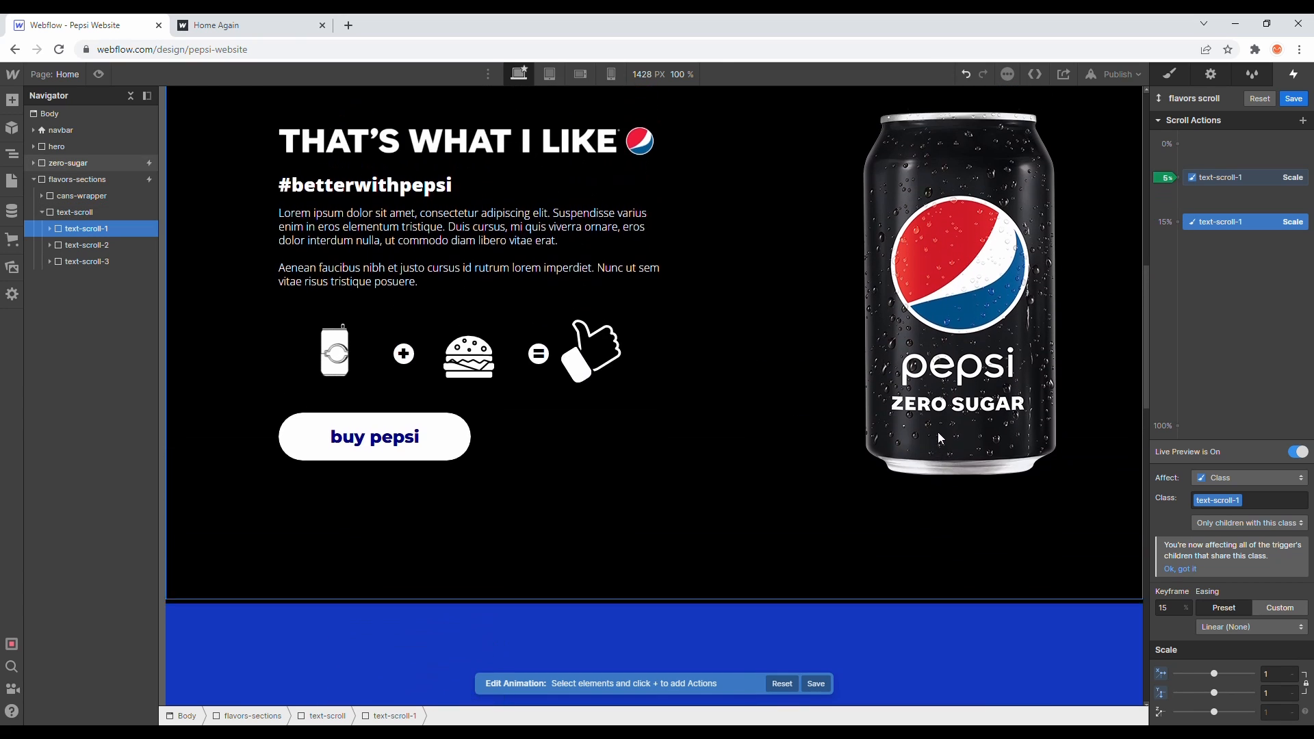
pyautogui.scroll(-4, 937, 433)
pyautogui.scroll(-6, 936, 429)
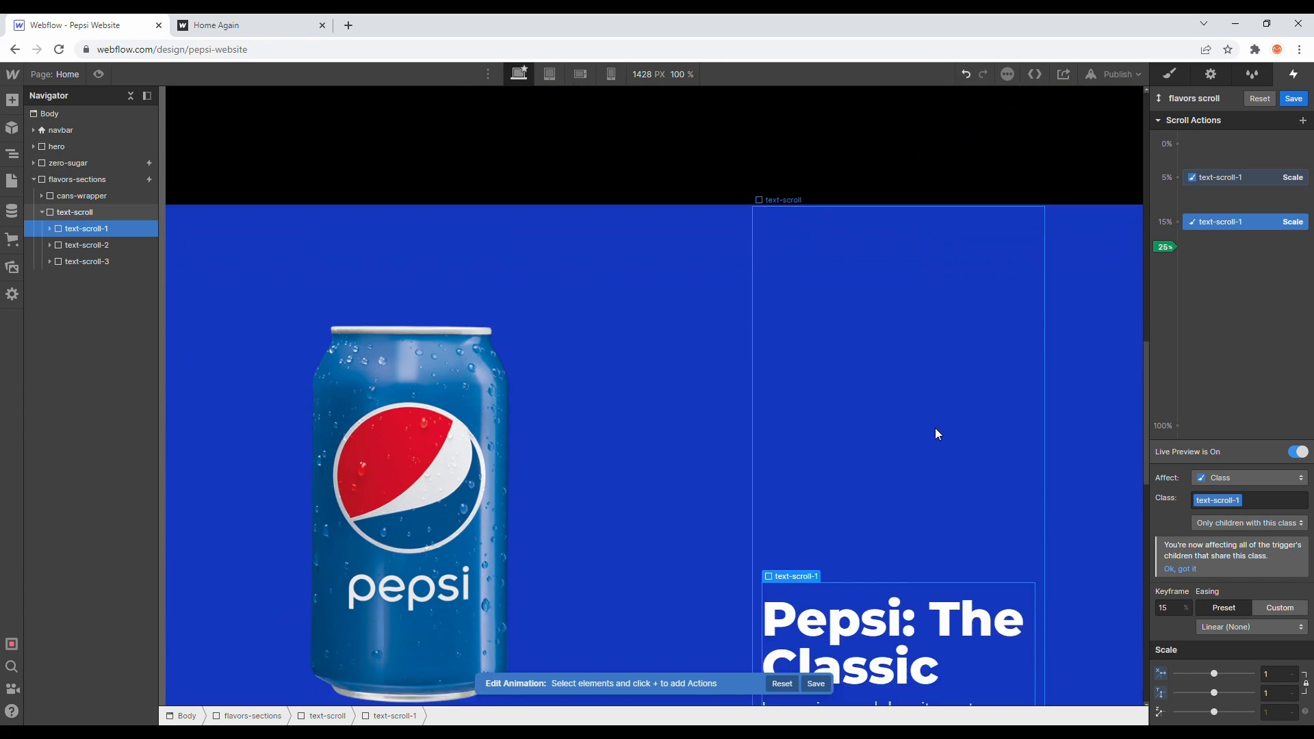
pyautogui.scroll(1, 936, 429)
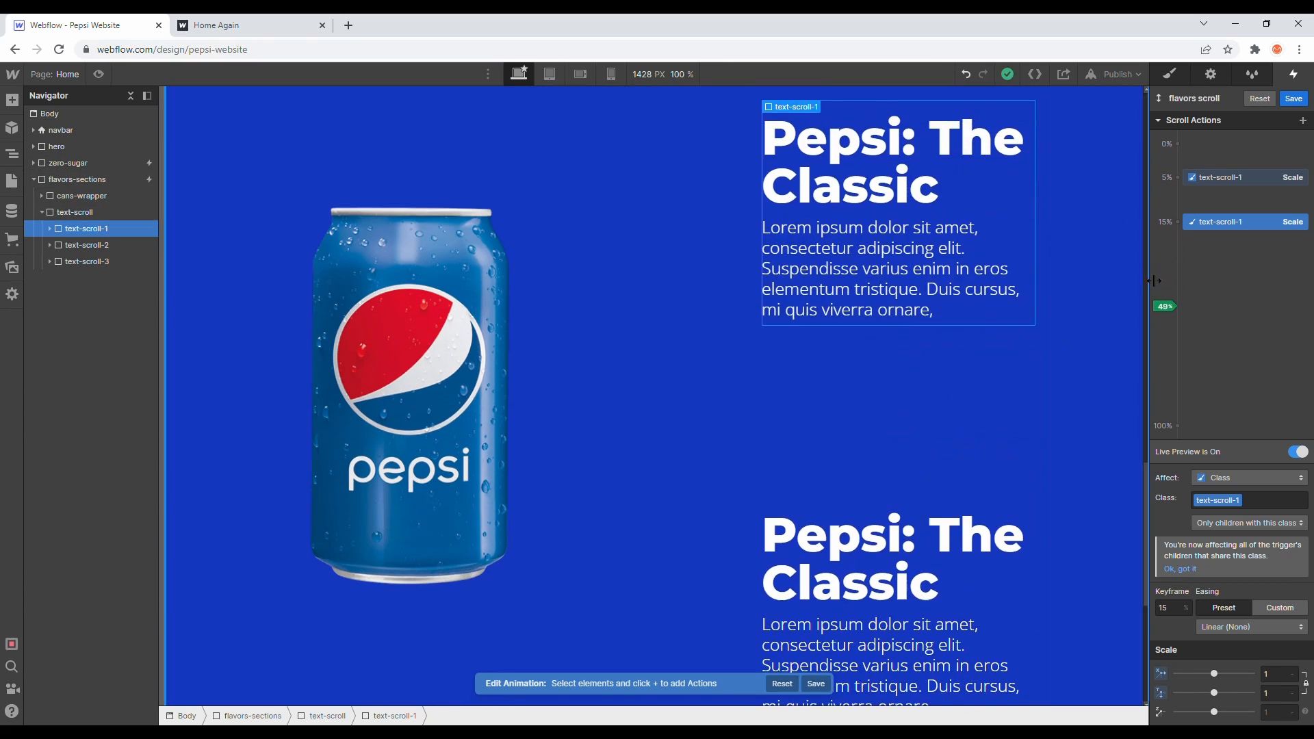
# - Save the animation and set its start boundary to when the element is fully visible
pyautogui.click(1294, 100)
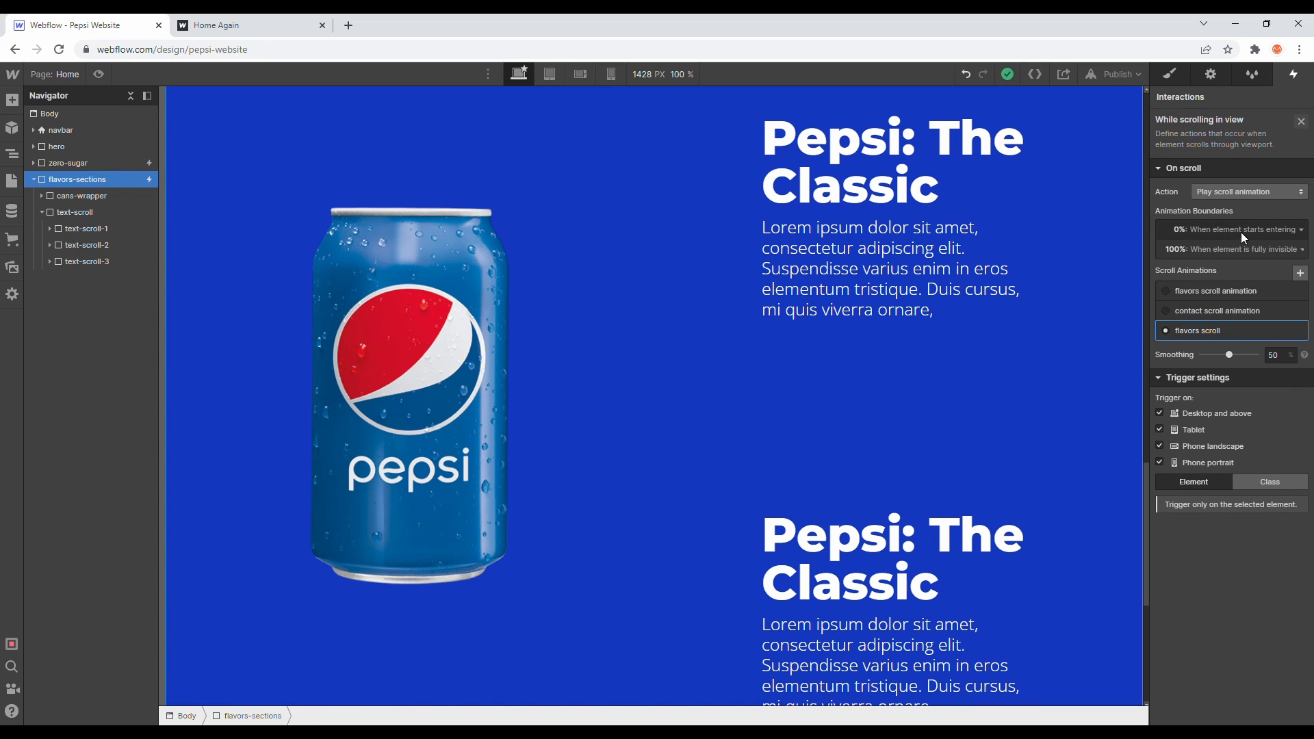
pyautogui.scroll(3, 1041, 257)
pyautogui.scroll(-3, 1041, 257)
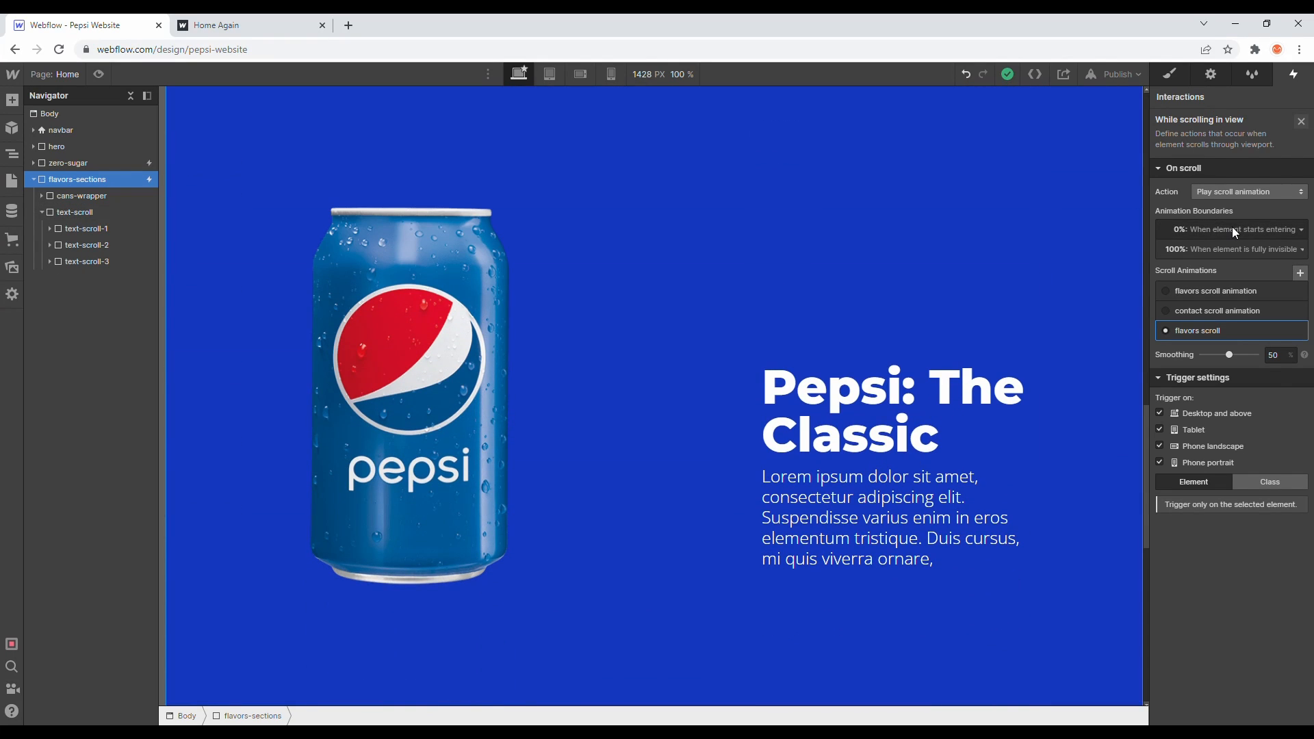
pyautogui.click(1255, 230)
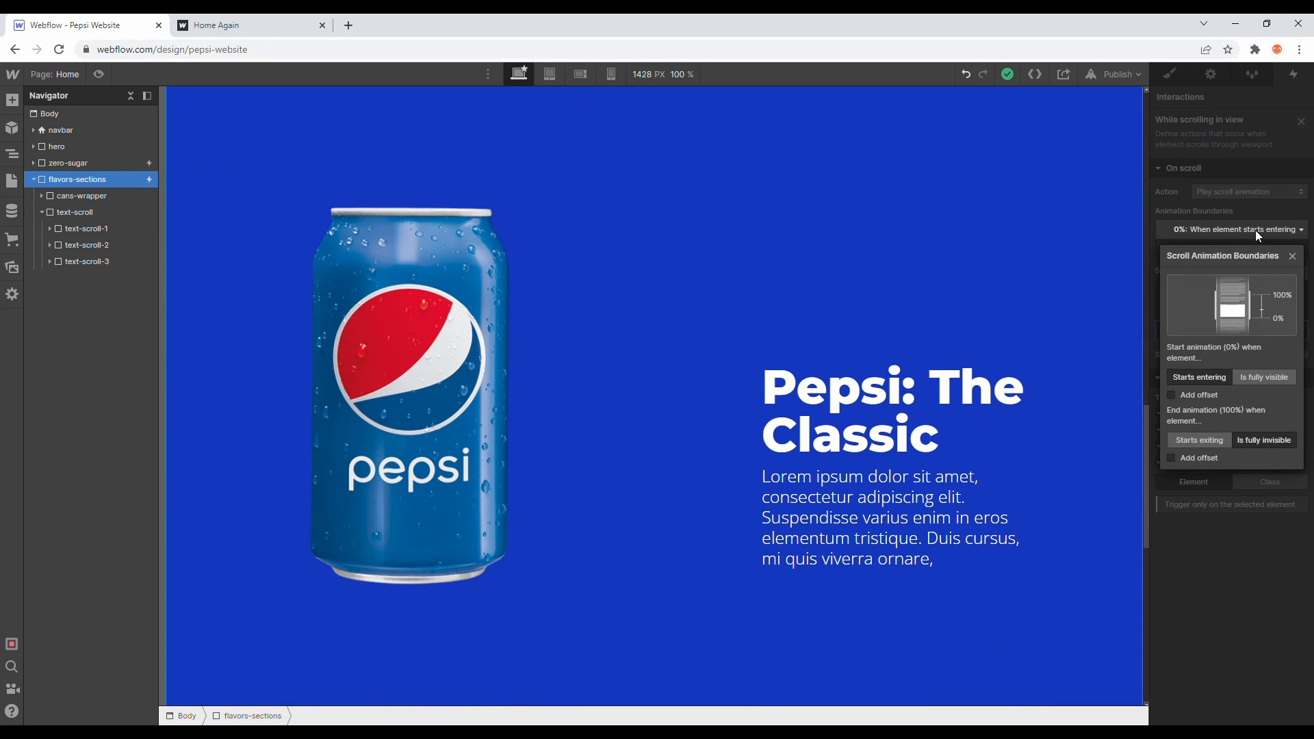
pyautogui.click(1245, 376)
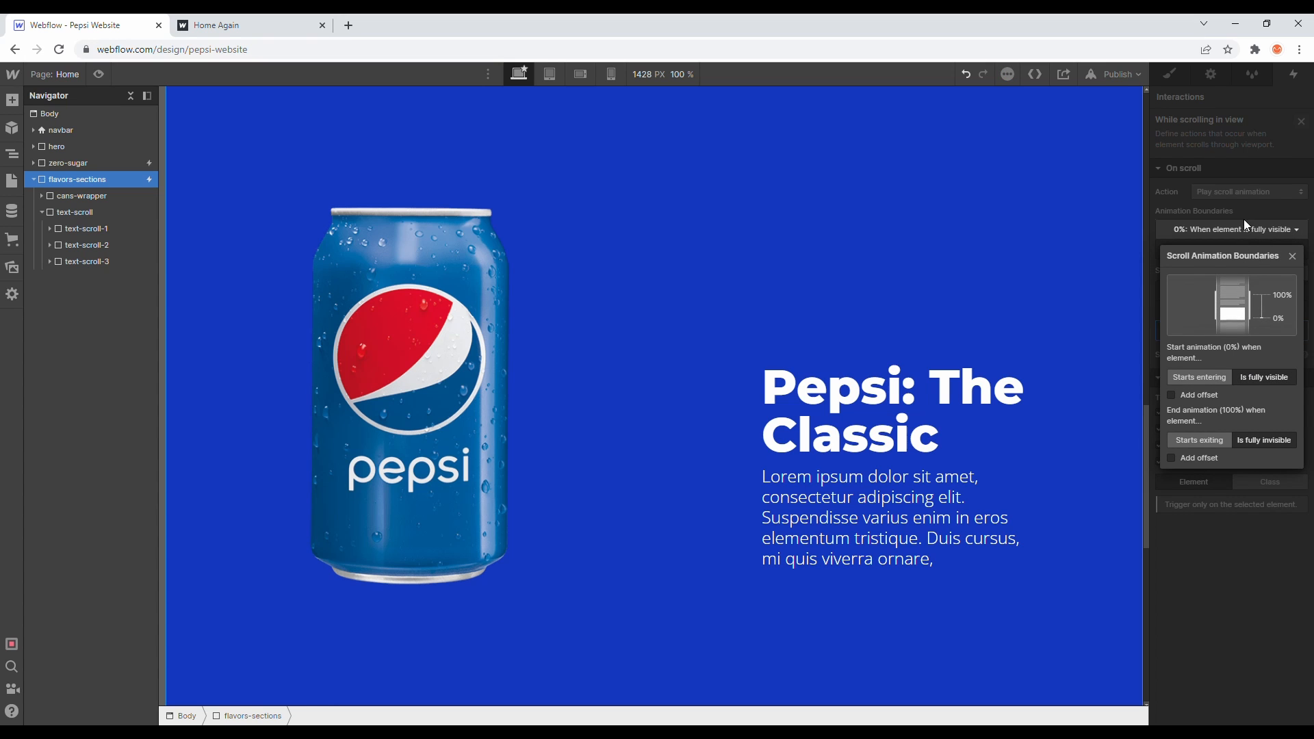
pyautogui.click(1244, 210)
# - Reopen the flavors scroll animation and scroll the canvas to preview the scaling
pyautogui.scroll(-10, 854, 262)
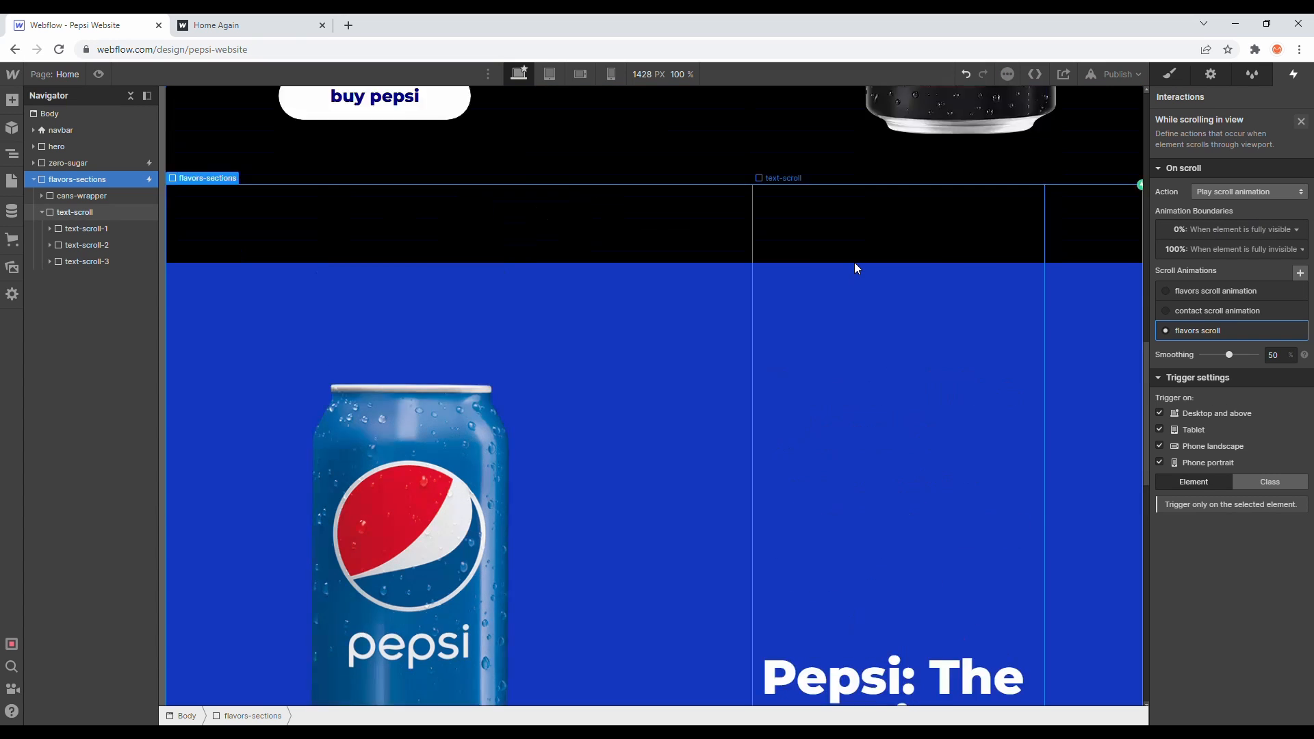
pyautogui.scroll(-5, 854, 262)
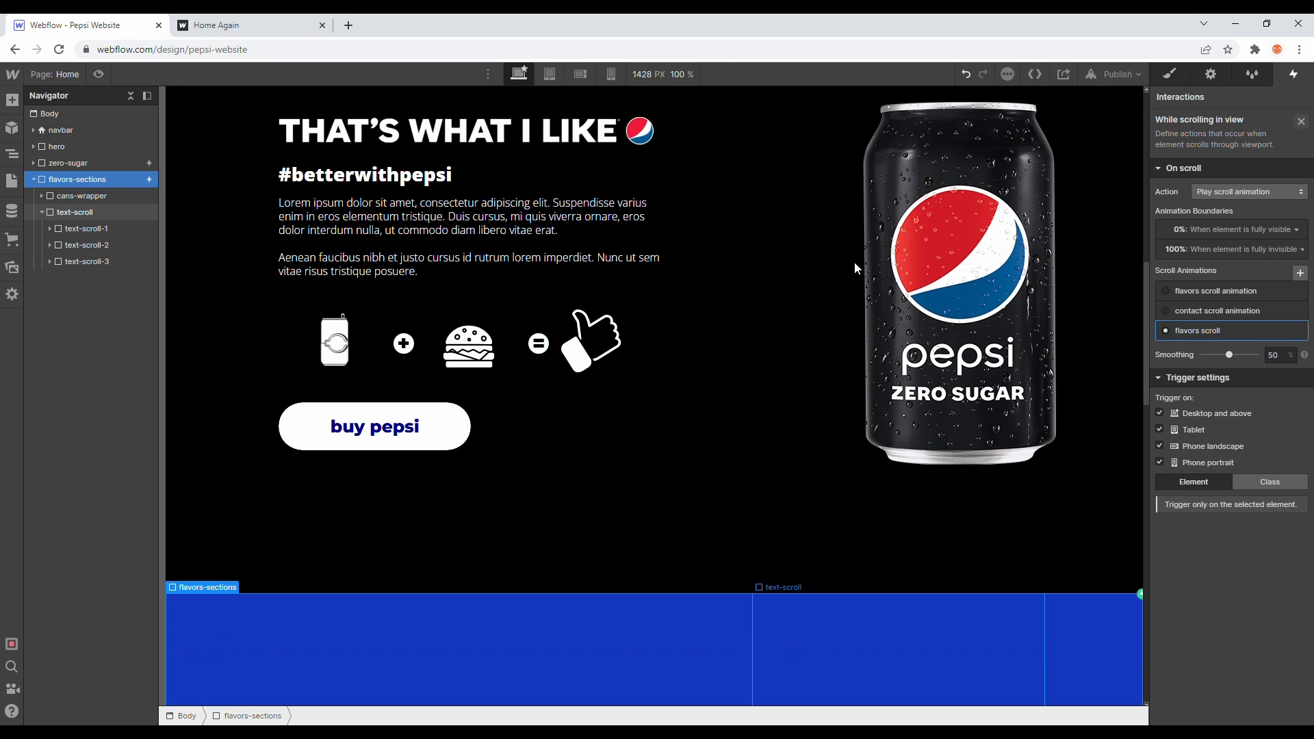
pyautogui.scroll(-10, 975, 449)
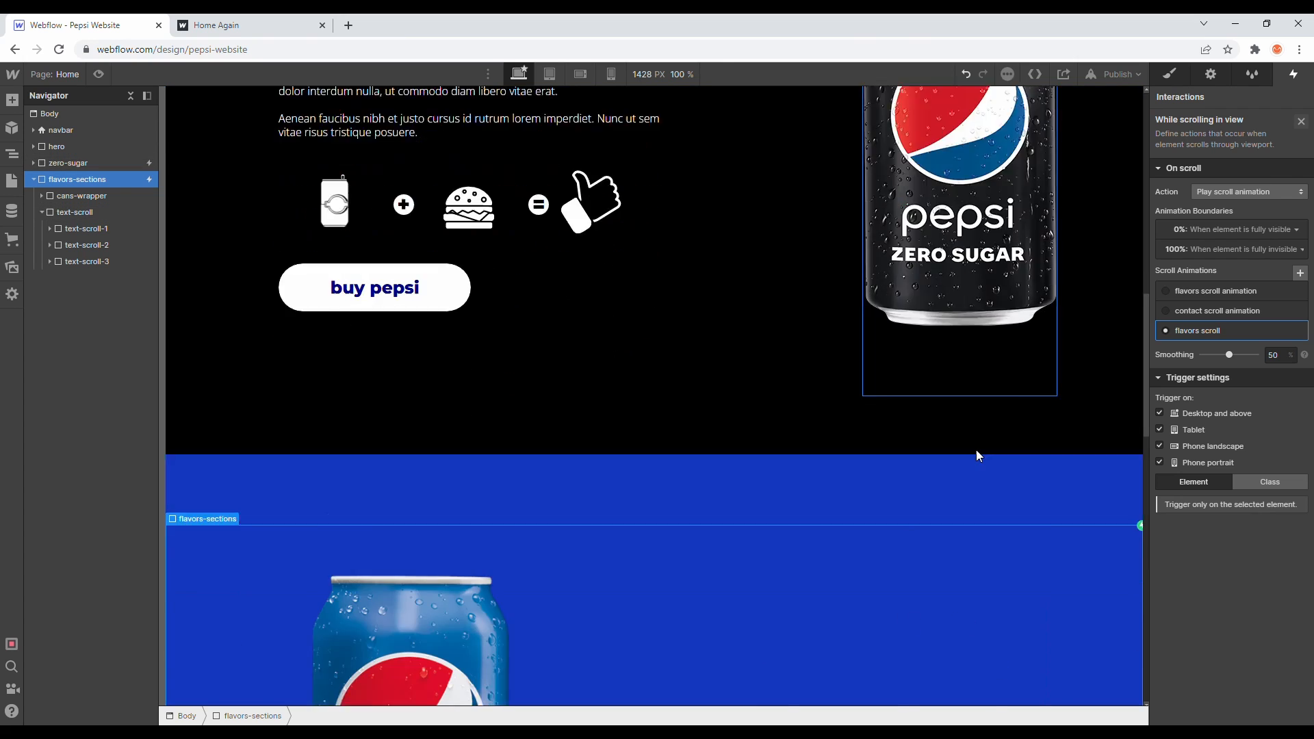
pyautogui.scroll(-2, 976, 450)
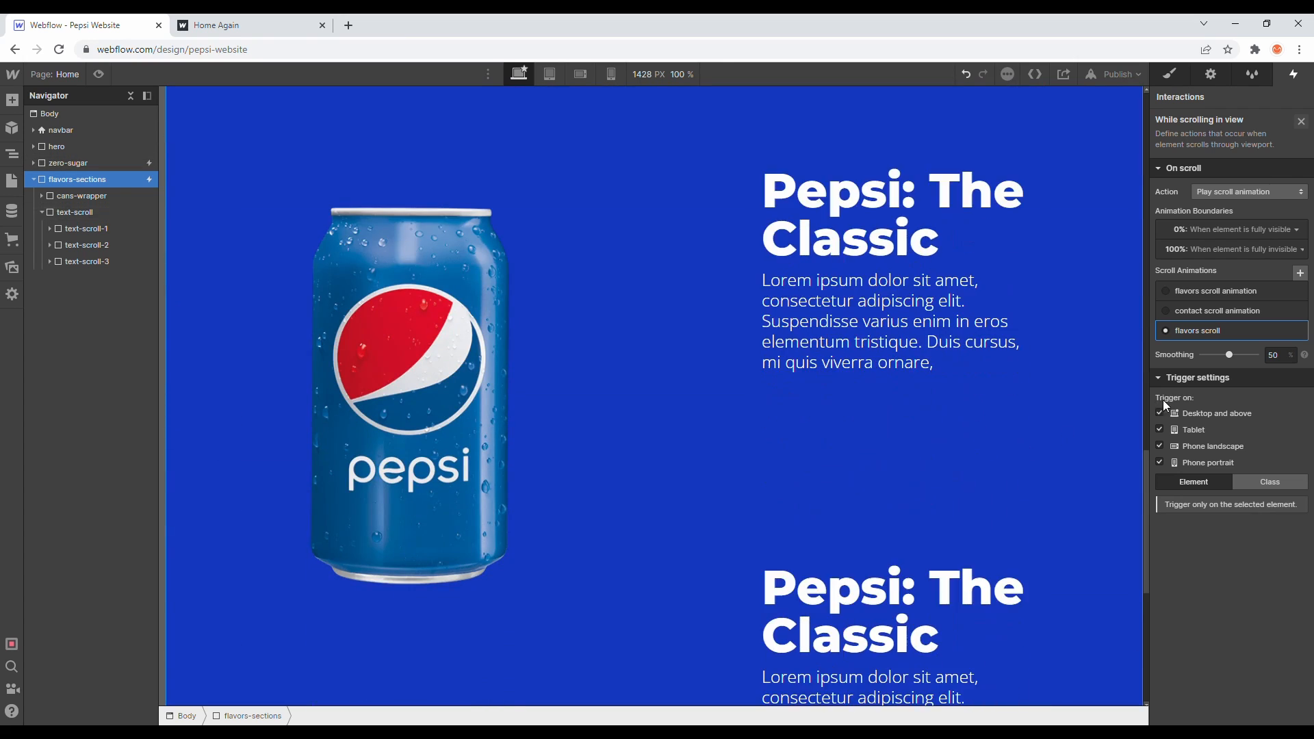
pyautogui.click(1186, 334)
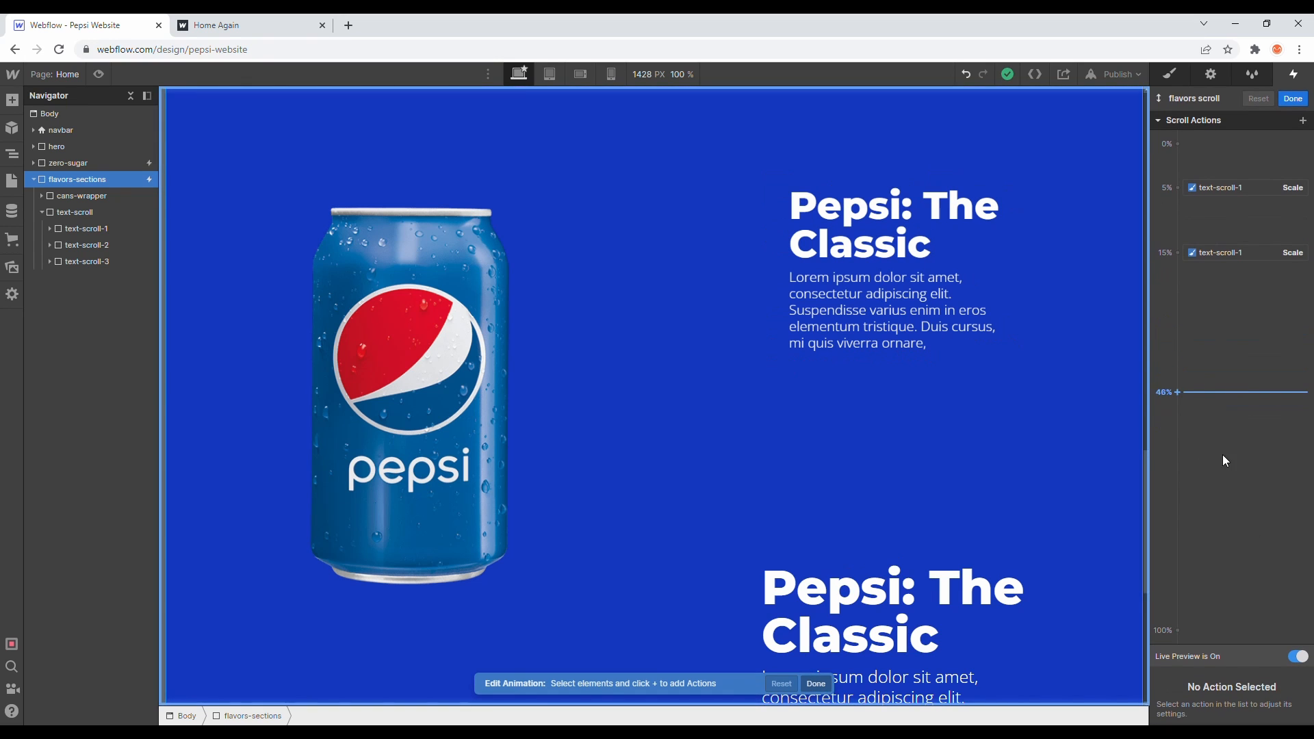
pyautogui.scroll(4, 1020, 421)
pyautogui.scroll(-8, 1020, 421)
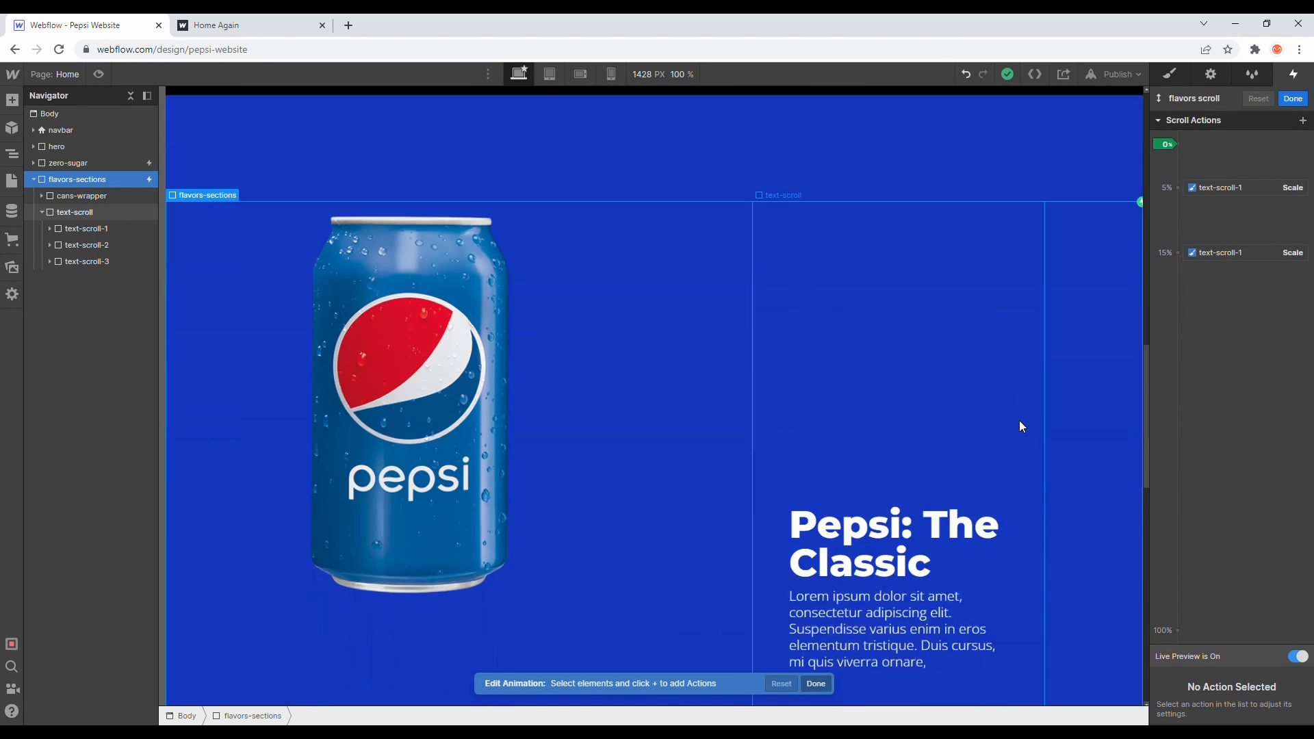
pyautogui.scroll(-3, 1019, 421)
pyautogui.scroll(5, 1020, 421)
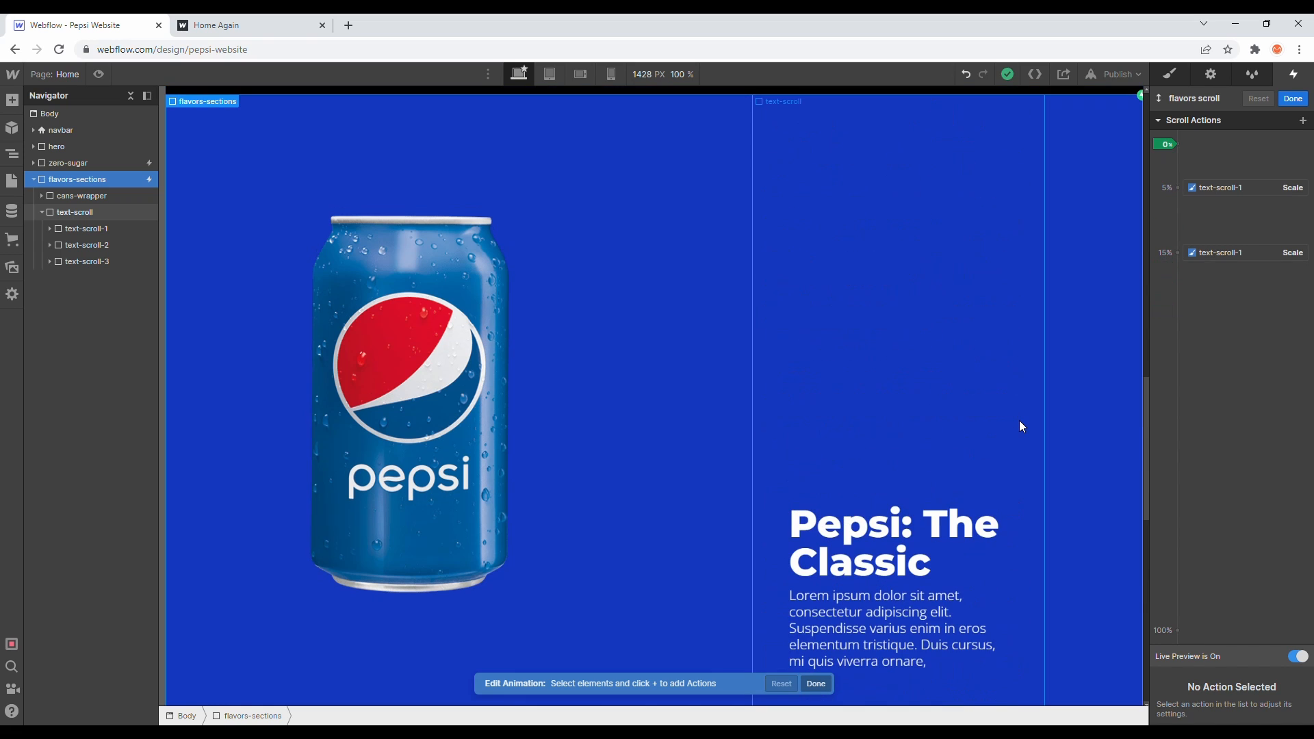
pyautogui.scroll(-1, 1018, 421)
pyautogui.scroll(-2, 1017, 420)
pyautogui.scroll(3, 1015, 416)
pyautogui.scroll(-5, 1015, 417)
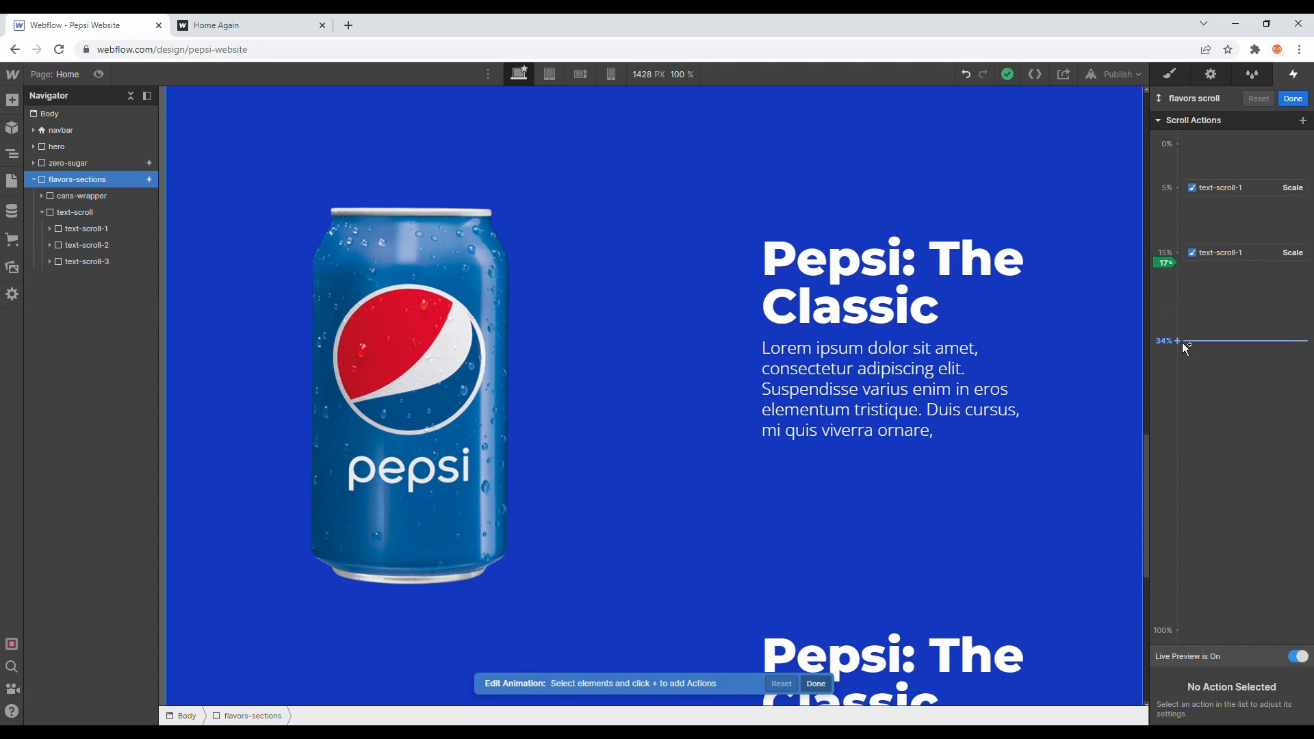
pyautogui.click(1177, 345)
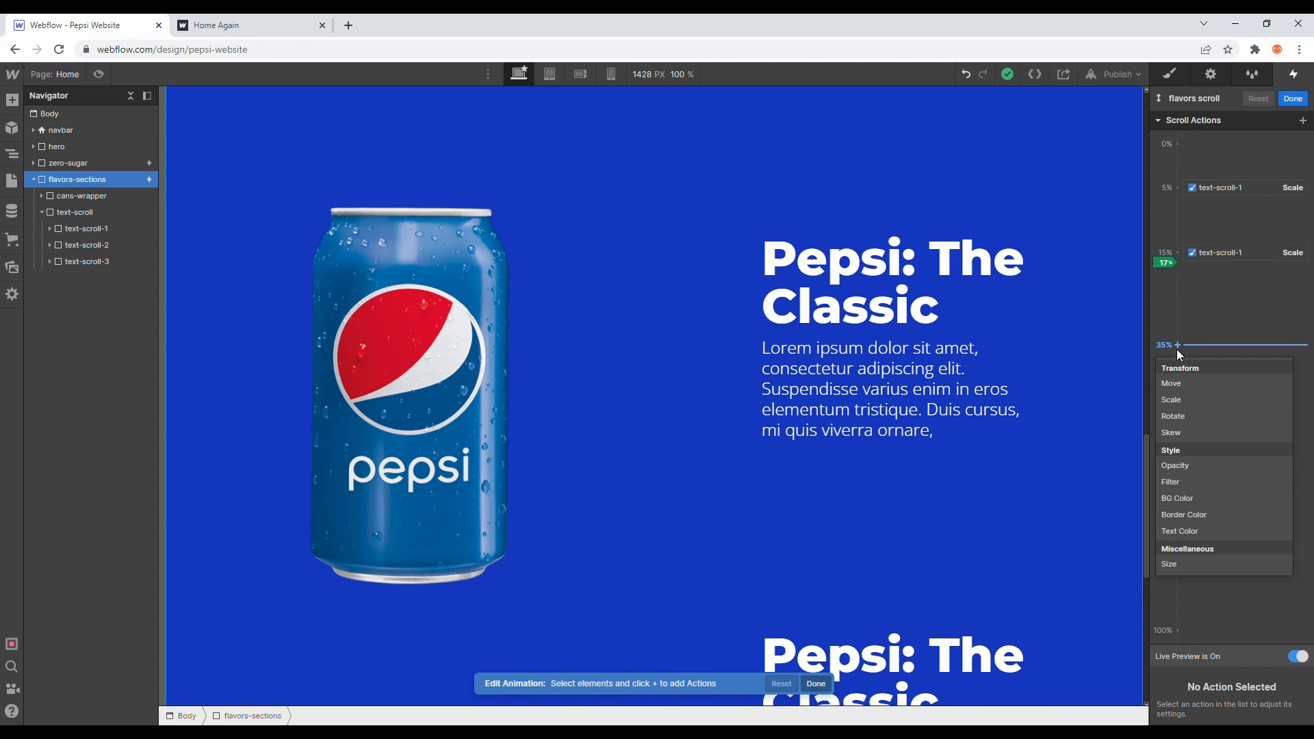
pyautogui.click(1177, 399)
pyautogui.click(1279, 692)
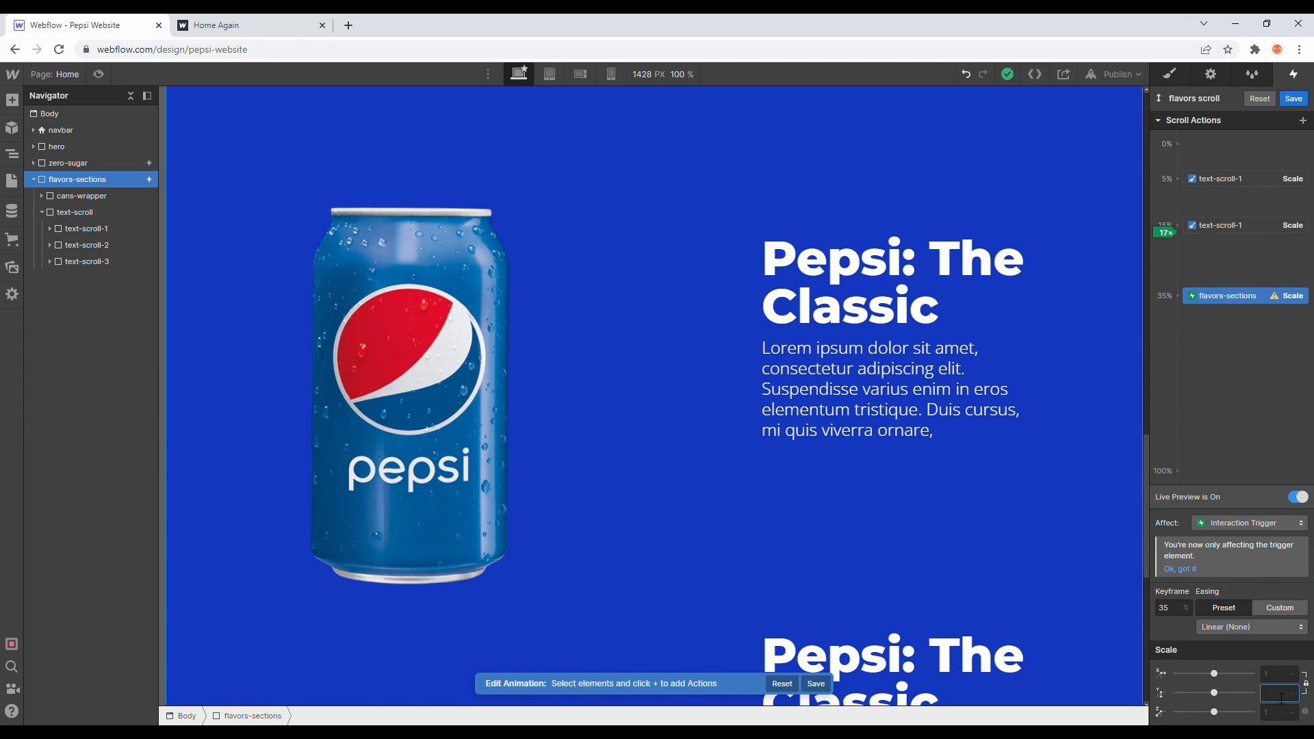
pyautogui.press('Return')
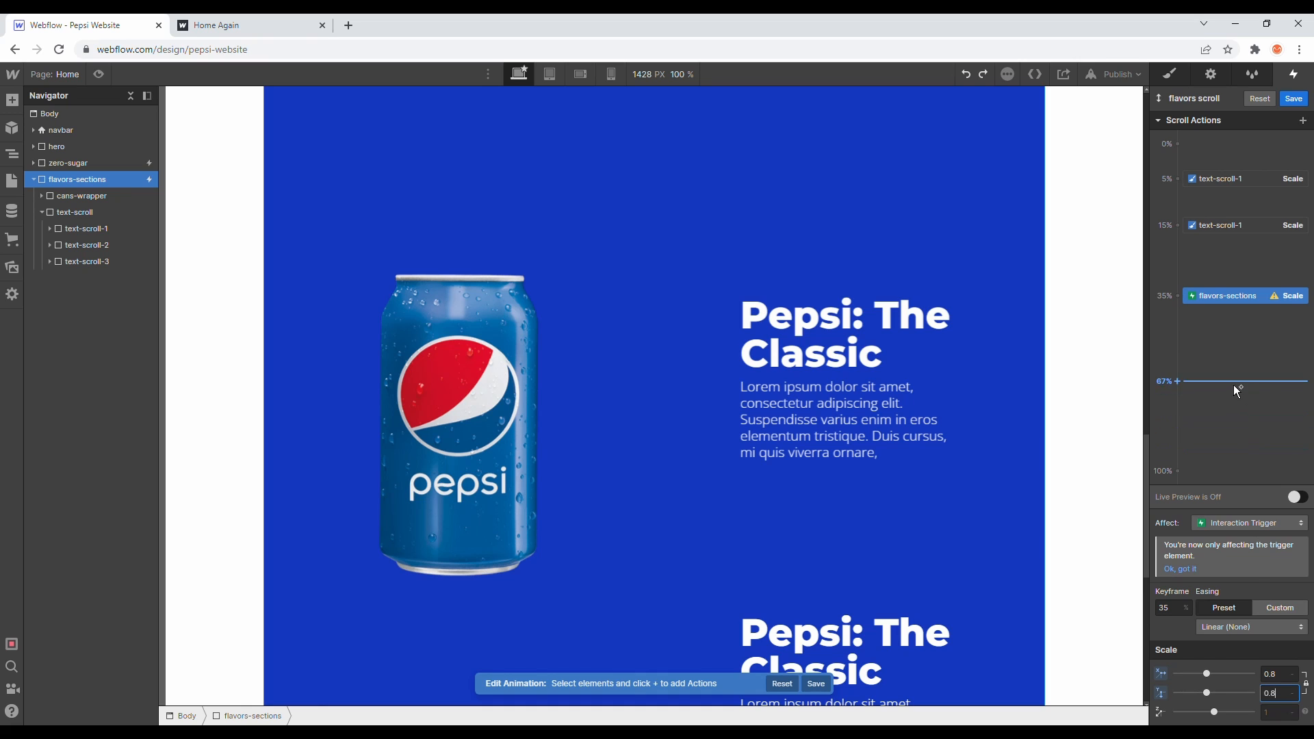
pyautogui.click(1216, 294)
pyautogui.press('Delete')
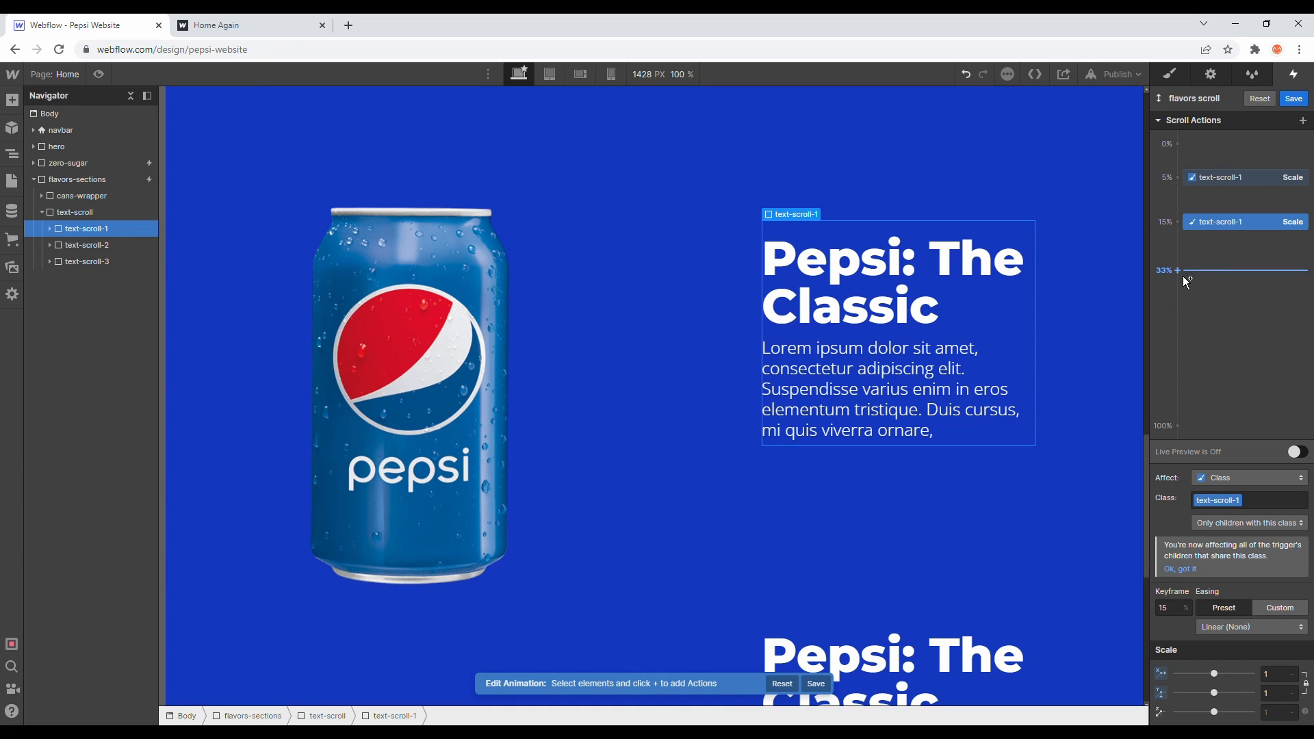
# - Add a Scale action for text-scroll-1 at the 35% keyframe with scale 0.8
pyautogui.click(1178, 277)
pyautogui.click(1181, 274)
pyautogui.click(1181, 276)
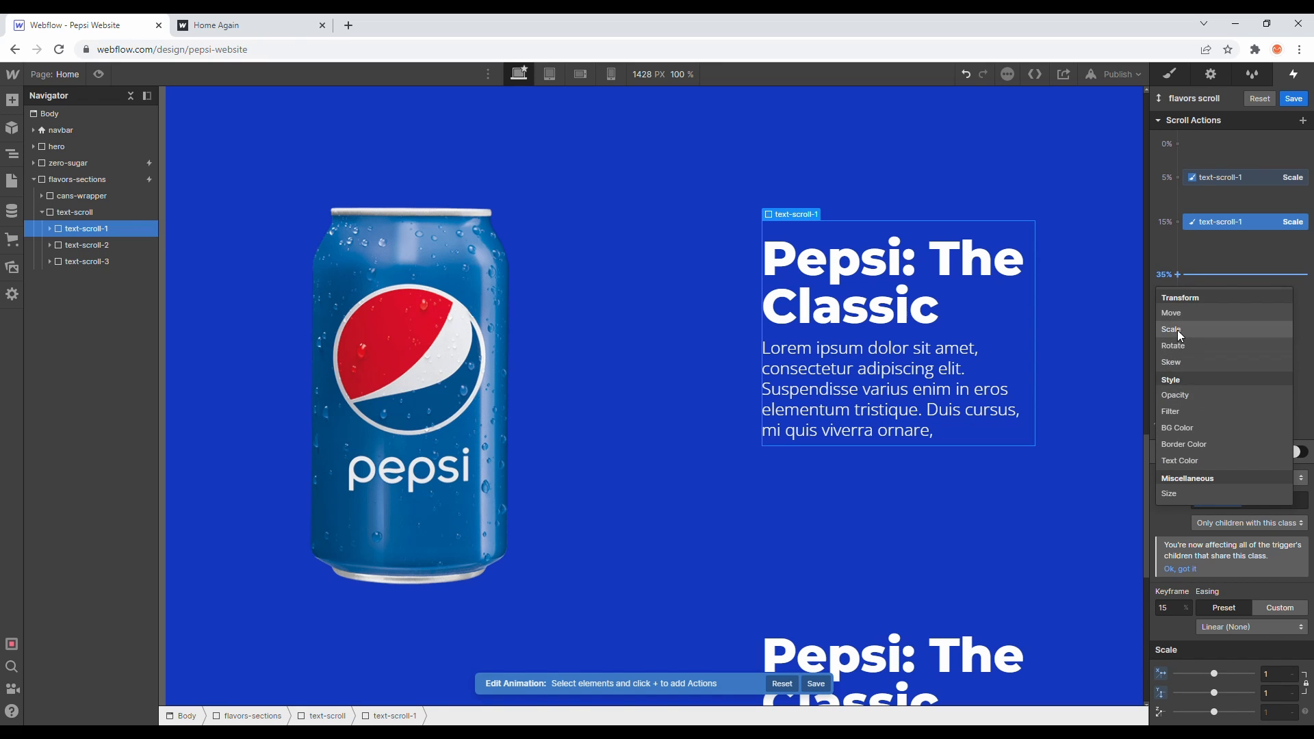
pyautogui.click(1177, 330)
pyautogui.click(1270, 675)
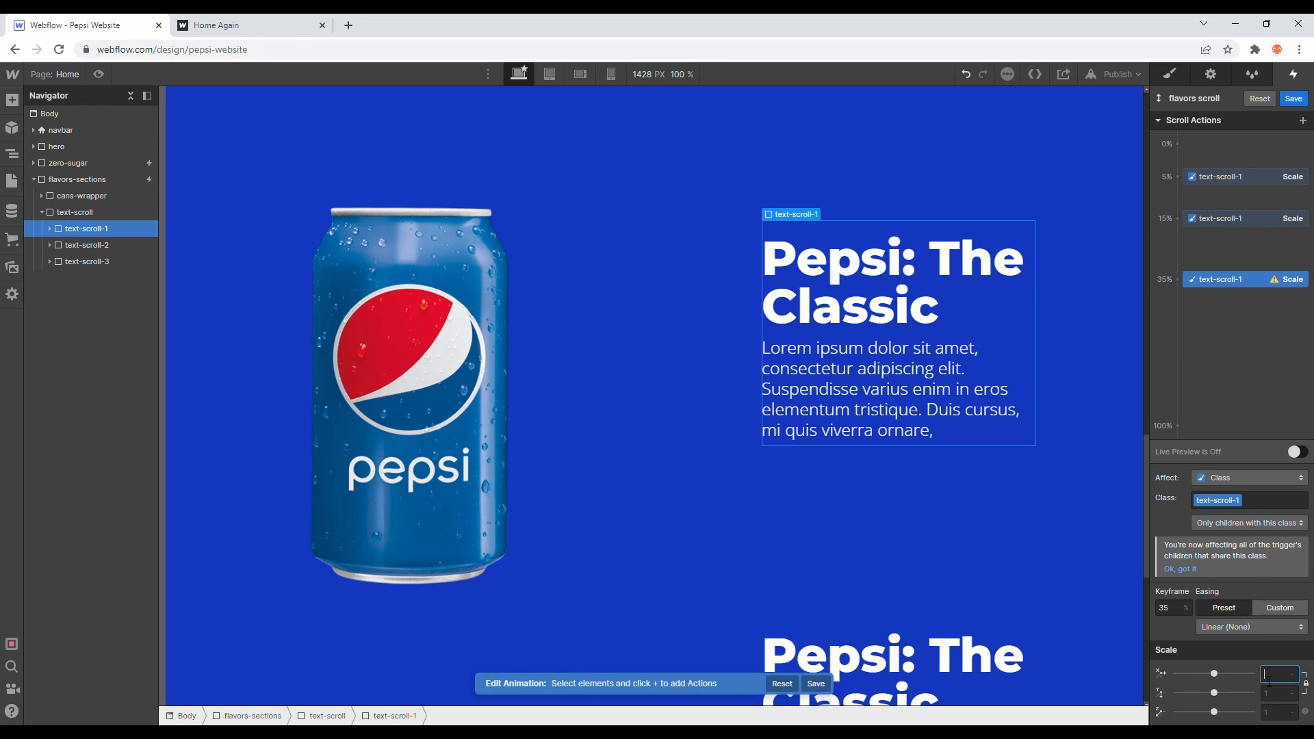
pyautogui.write('0.8')
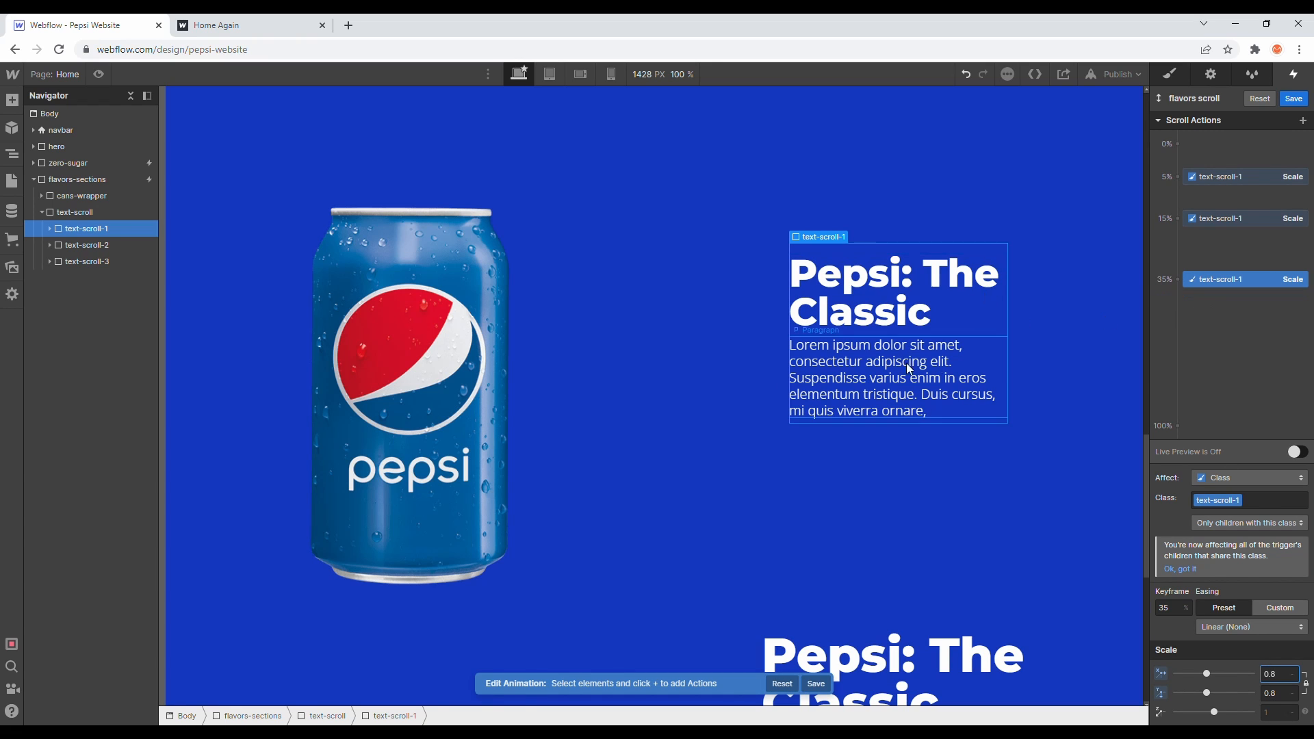
# - Add a Scale action for text-scroll-2 at the 35% keyframe with scale 0.8
pyautogui.click(98, 248)
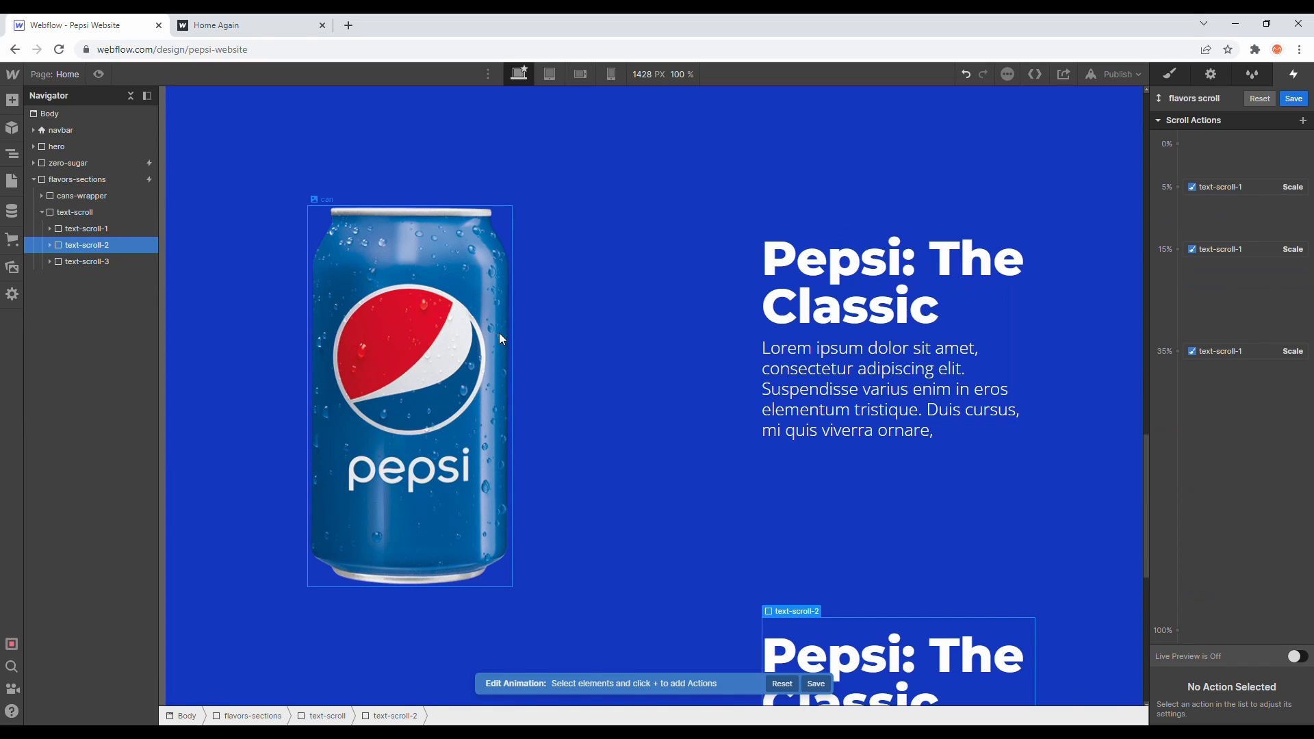
pyautogui.click(1178, 351)
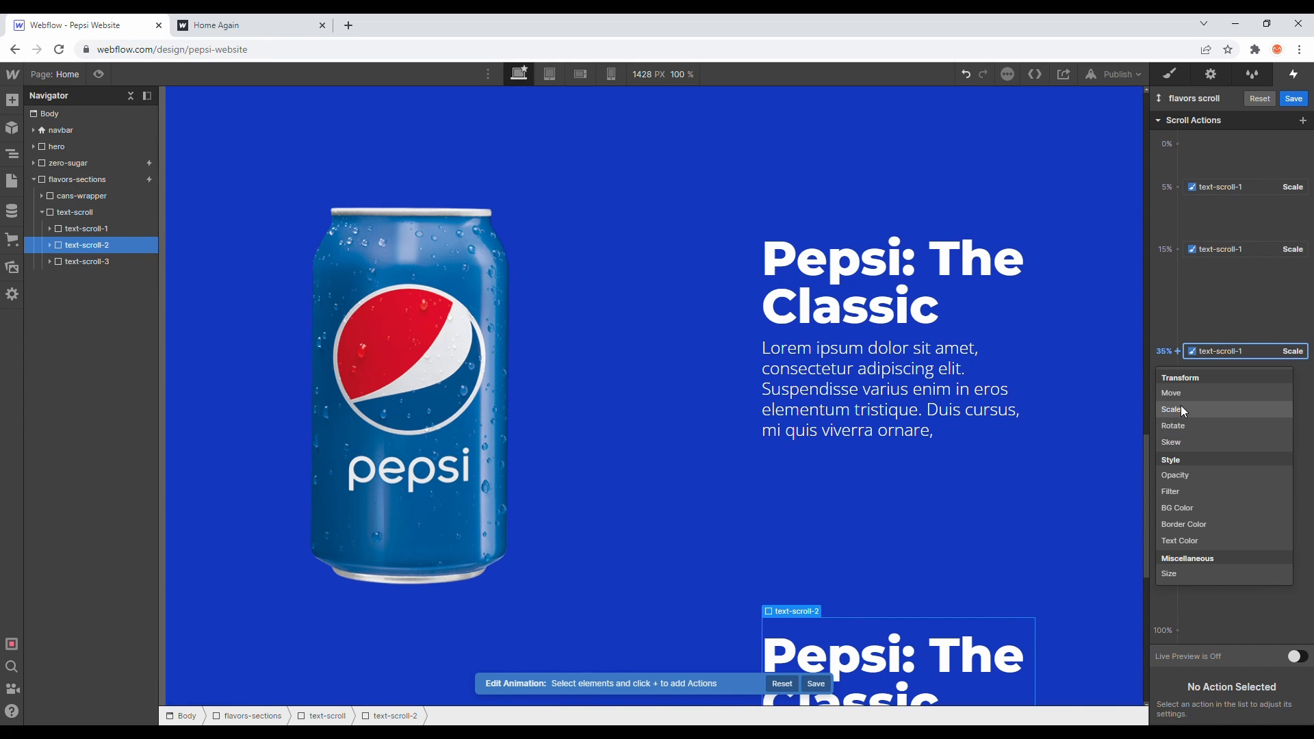
pyautogui.click(1180, 409)
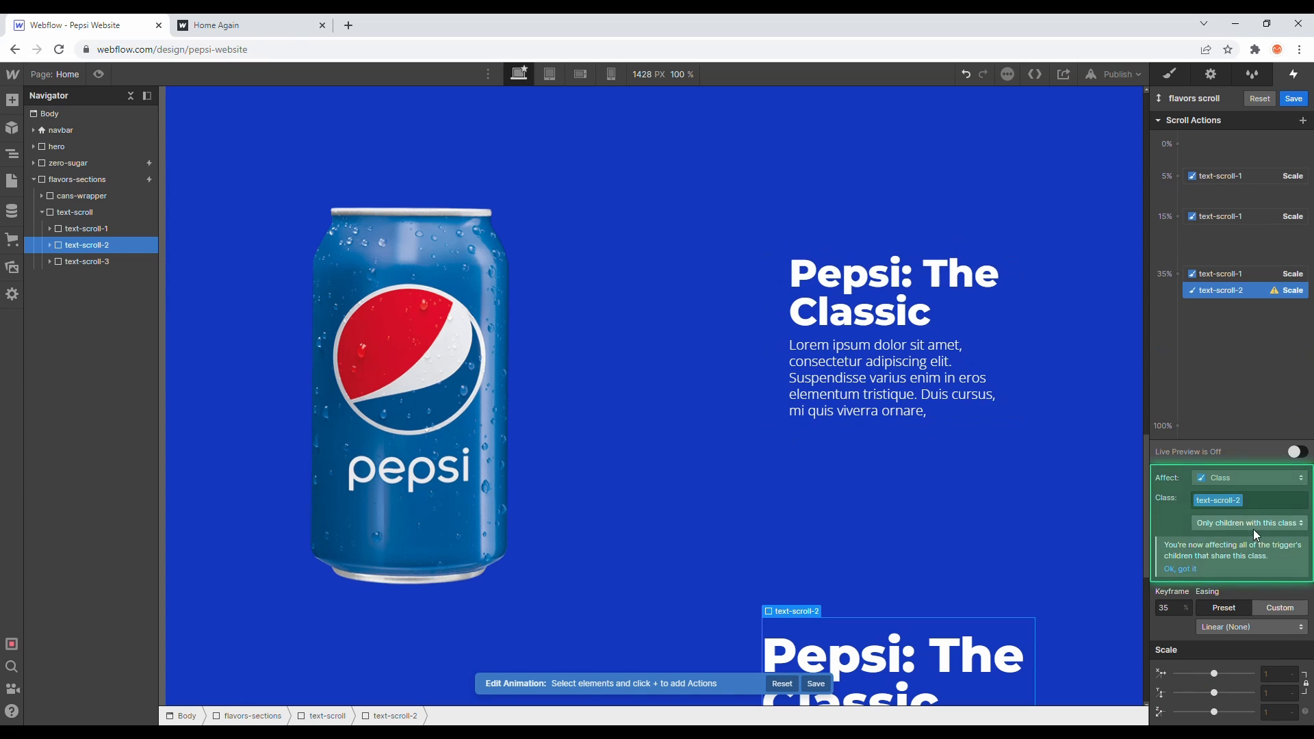
pyautogui.click(1272, 695)
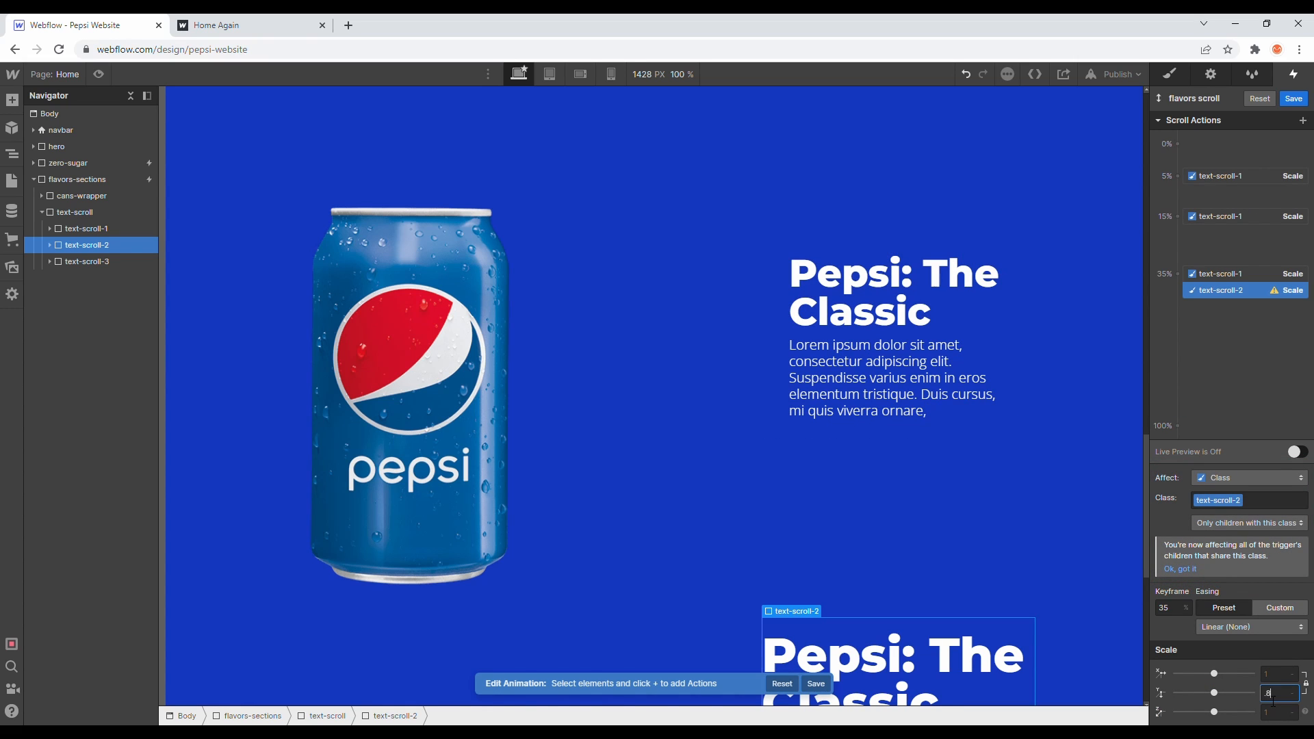
pyautogui.write('.8')
pyautogui.press('Return')
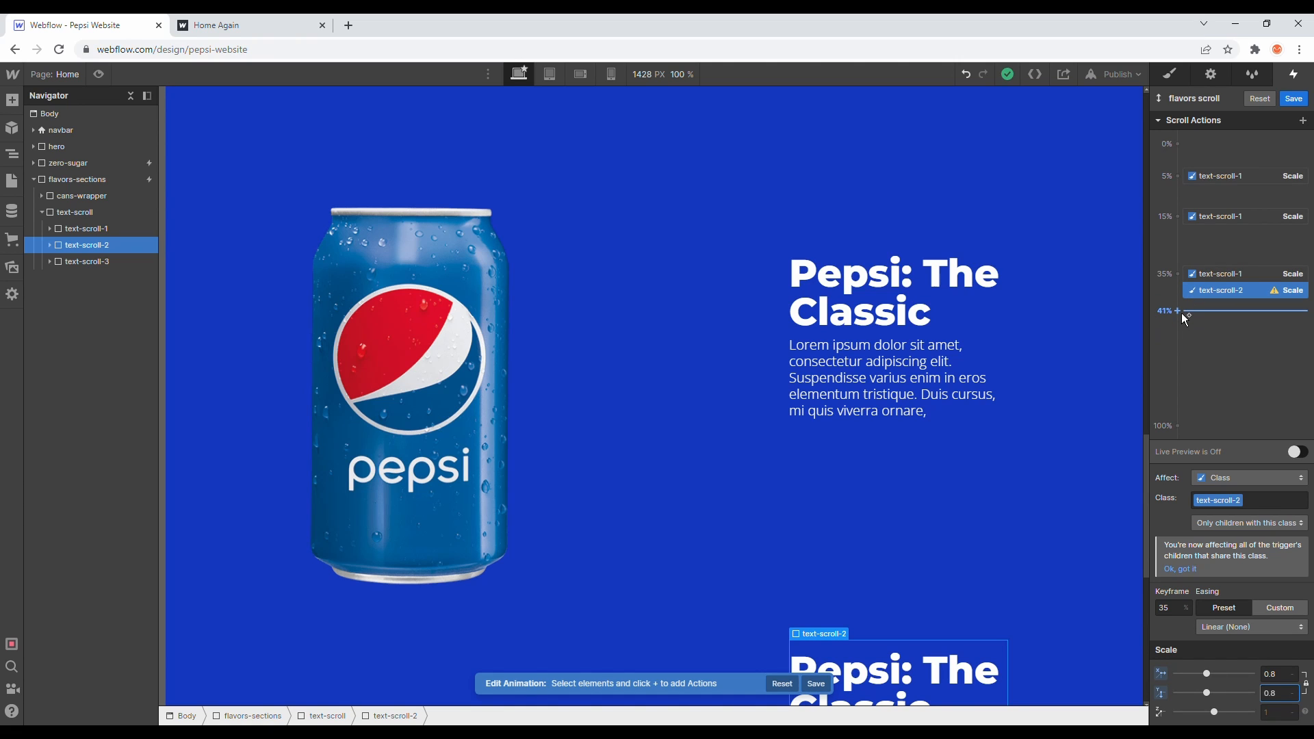
# - Add a Scale keyframe for text-scroll-2 at 40% with scale 1
pyautogui.click(1182, 310)
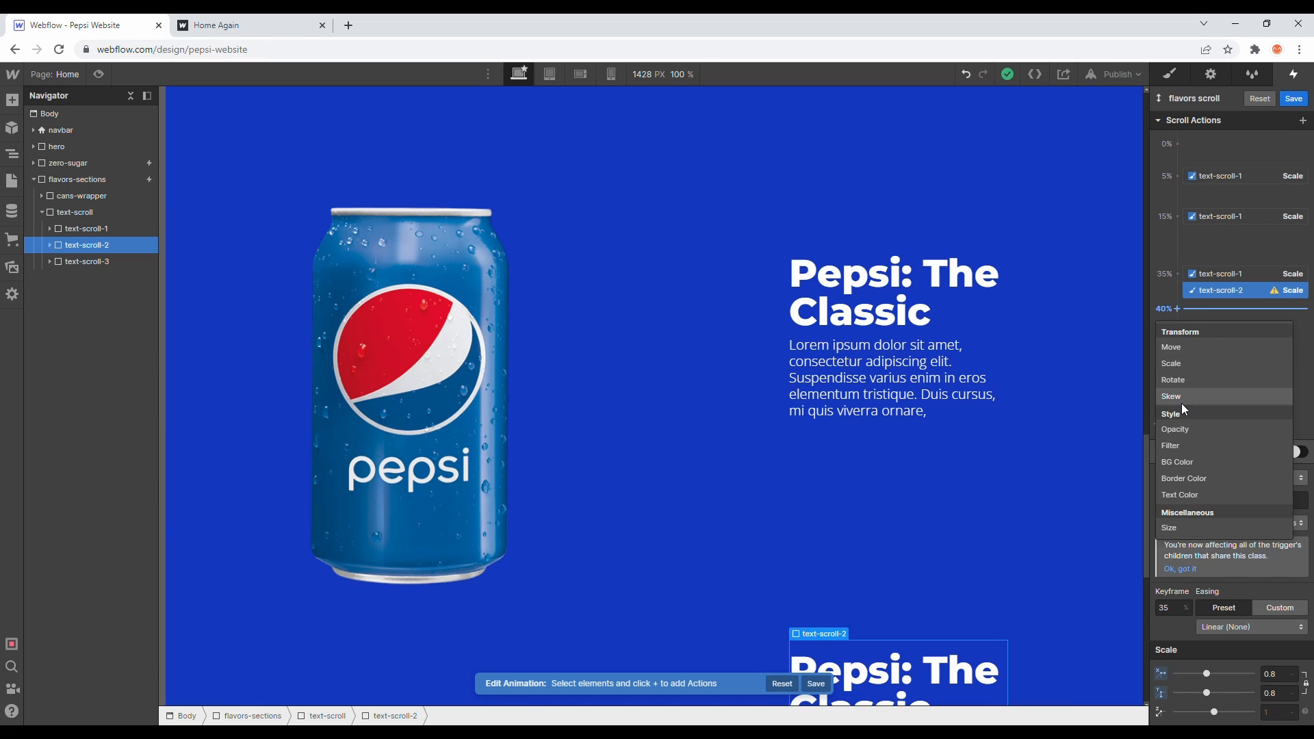
pyautogui.click(1178, 362)
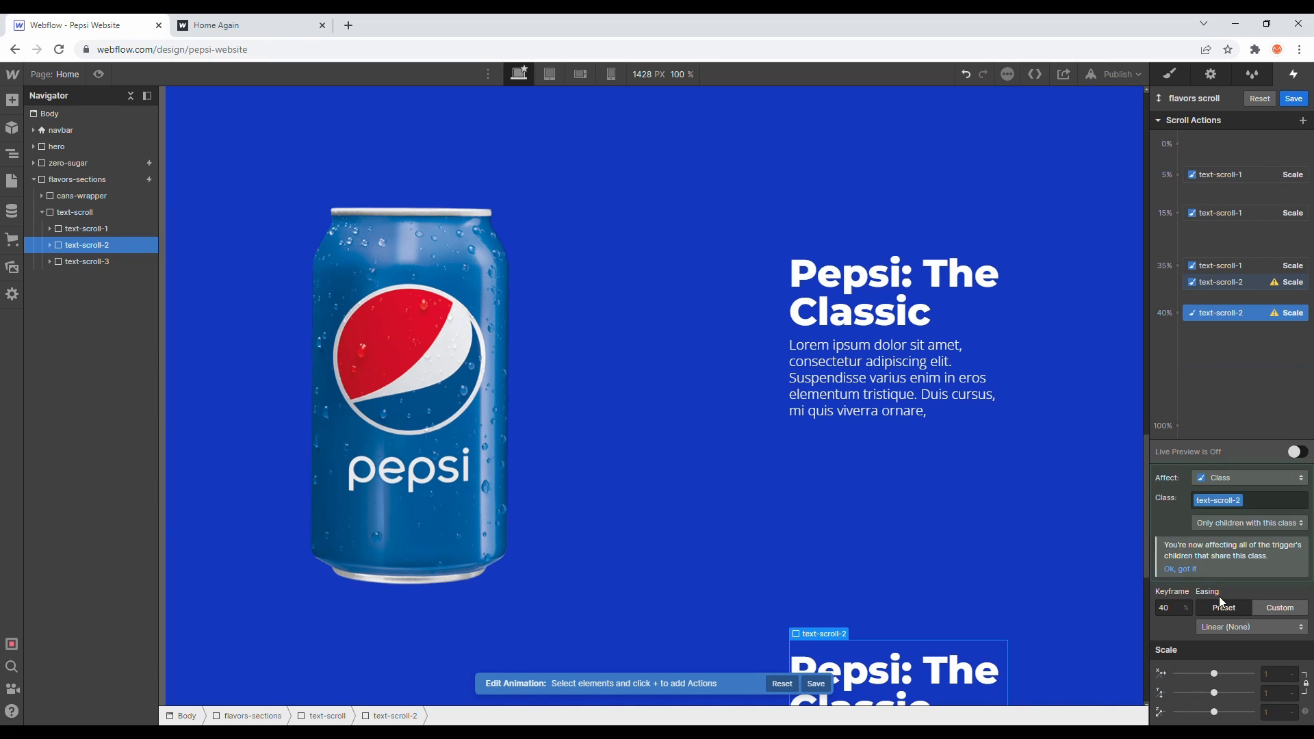
pyautogui.click(1277, 676)
pyautogui.write('1')
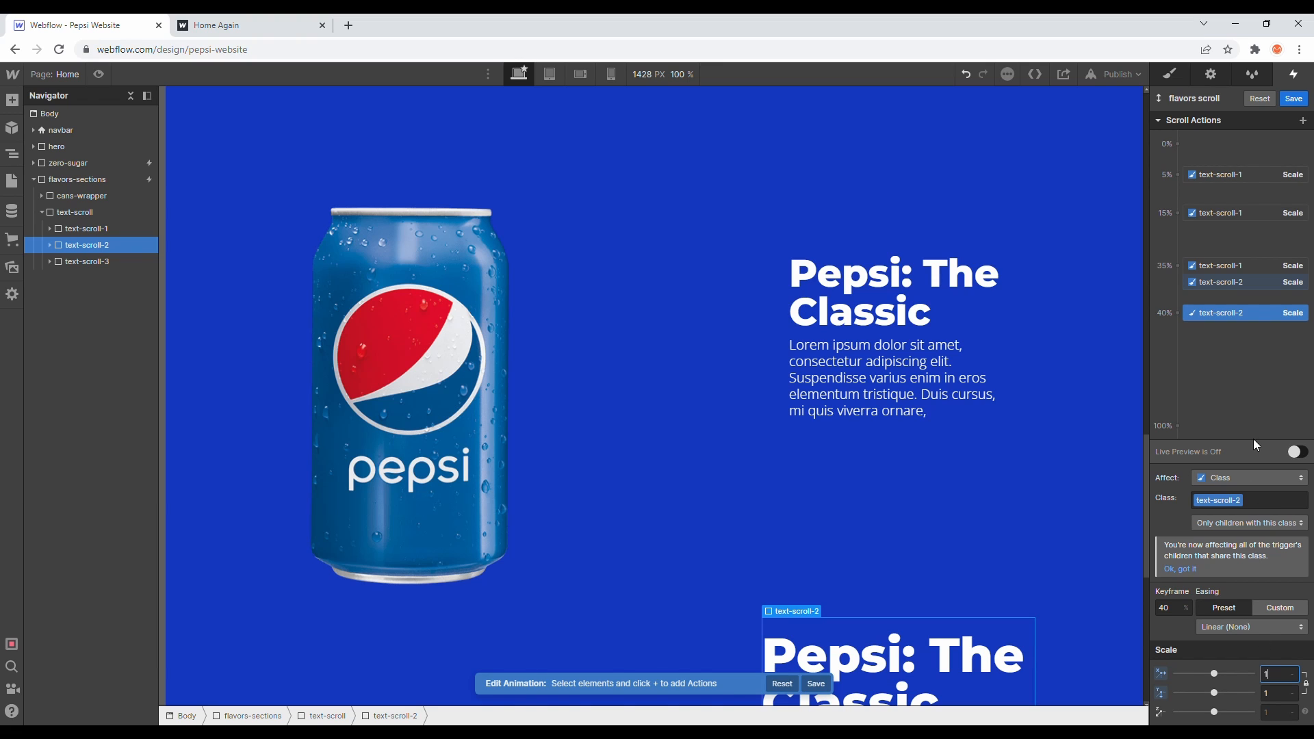
# - Add a Scale keyframe for text-scroll-2 at 50% with scale 0.8
pyautogui.click(1199, 345)
pyautogui.click(1195, 409)
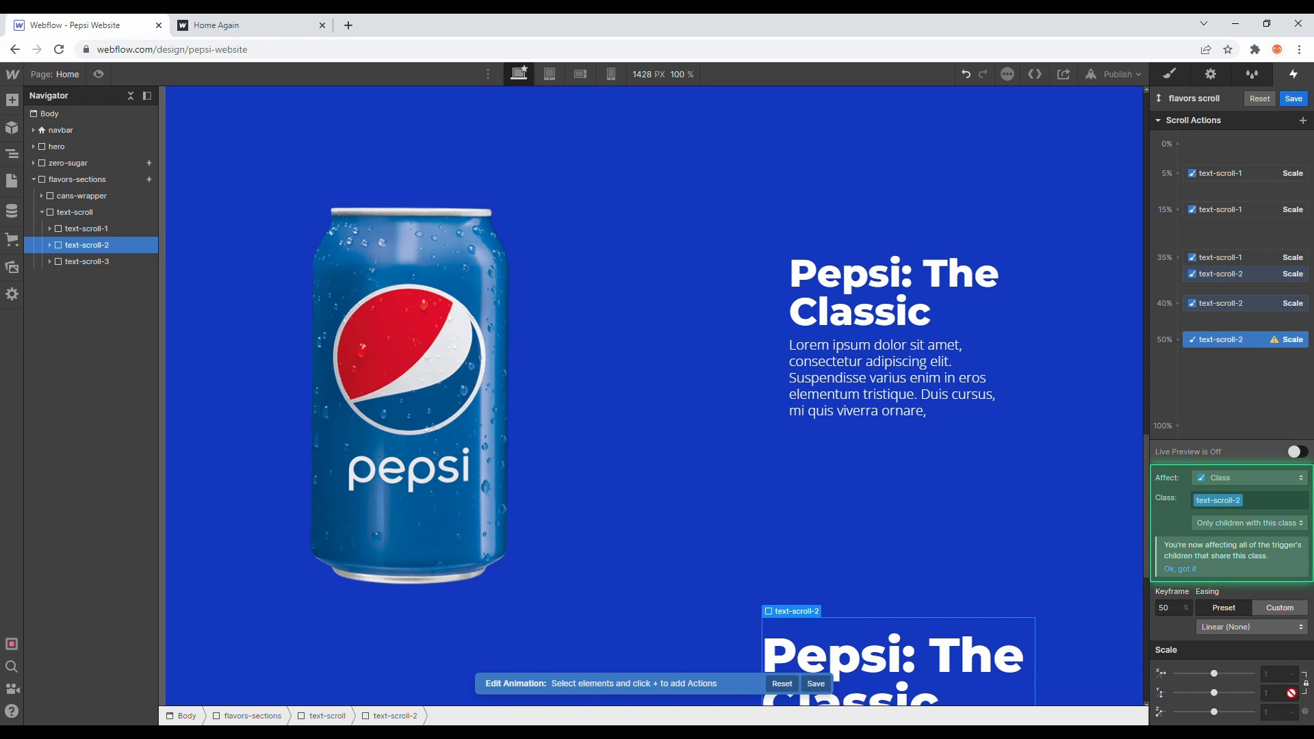
pyautogui.click(1286, 676)
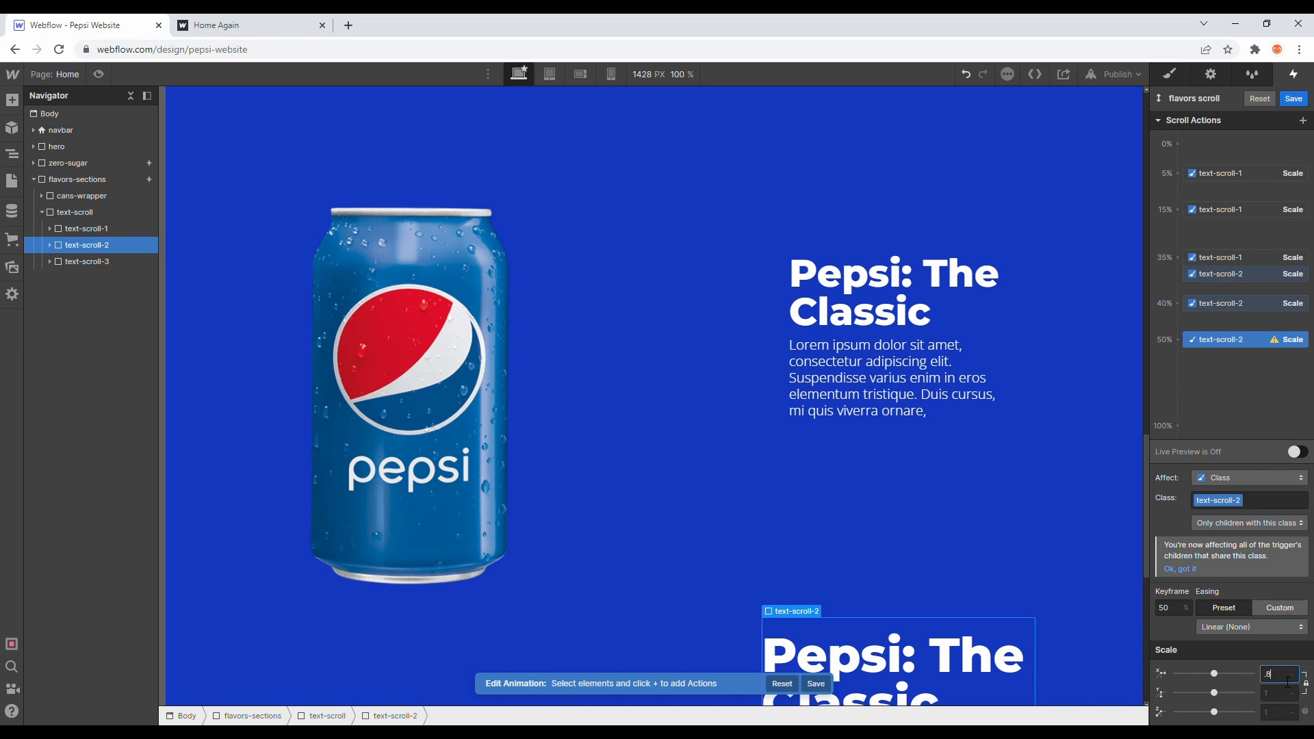
pyautogui.write('.8')
pyautogui.press('Return')
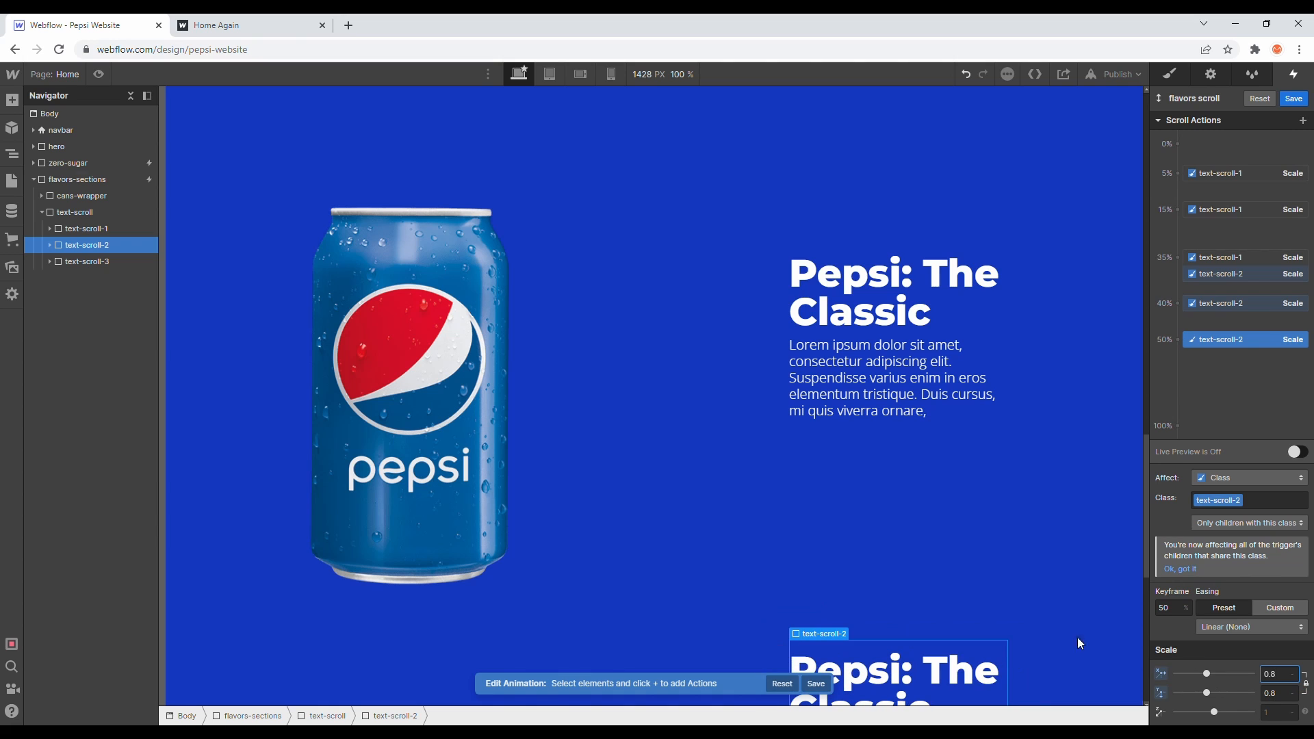
# - Add a Scale action for text-scroll-3 at the 50% keyframe with scale 0.8
pyautogui.click(86, 262)
pyautogui.click(1180, 441)
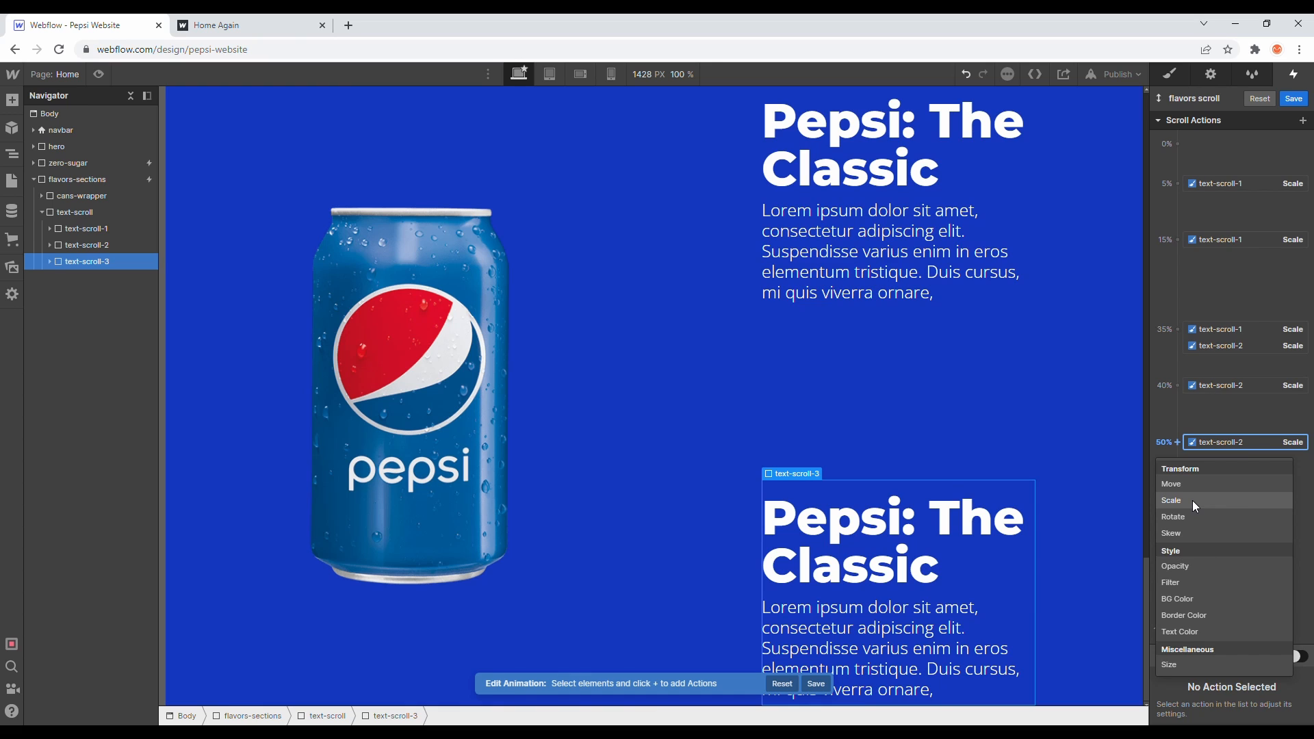
pyautogui.click(1192, 500)
pyautogui.click(1279, 695)
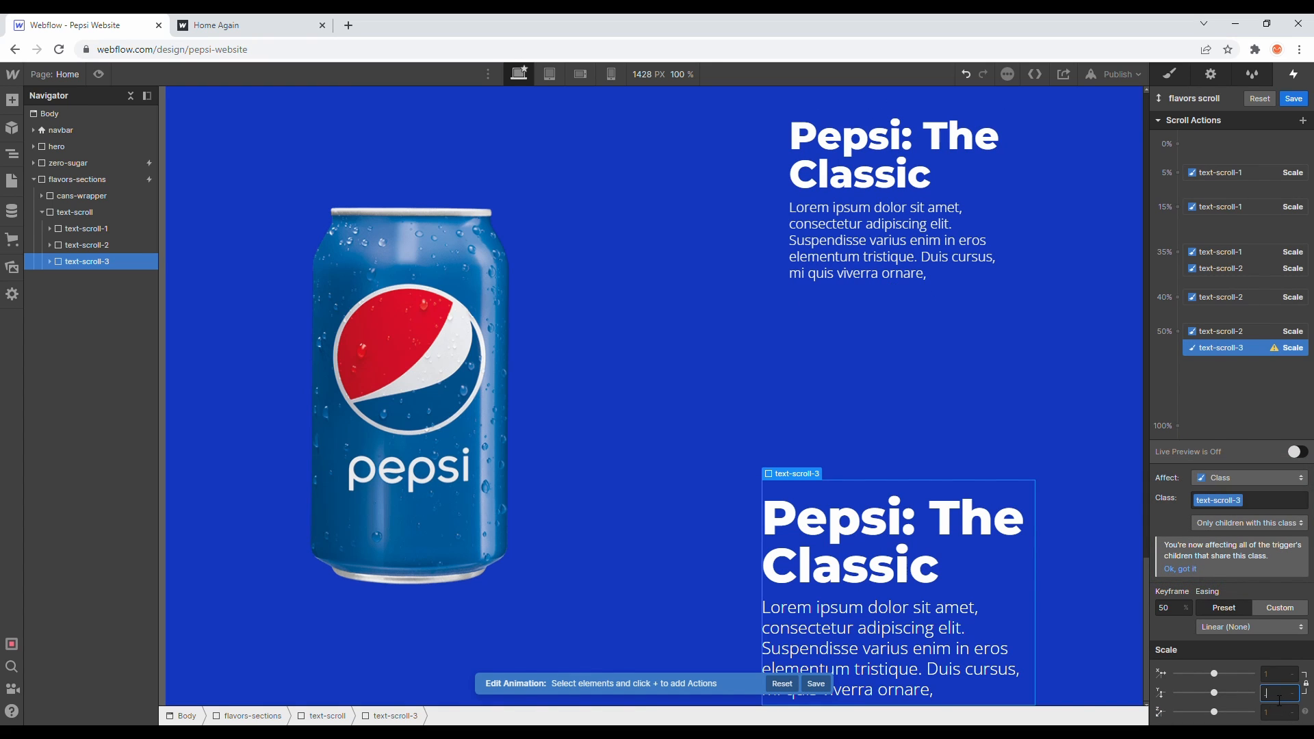
pyautogui.write('0.8')
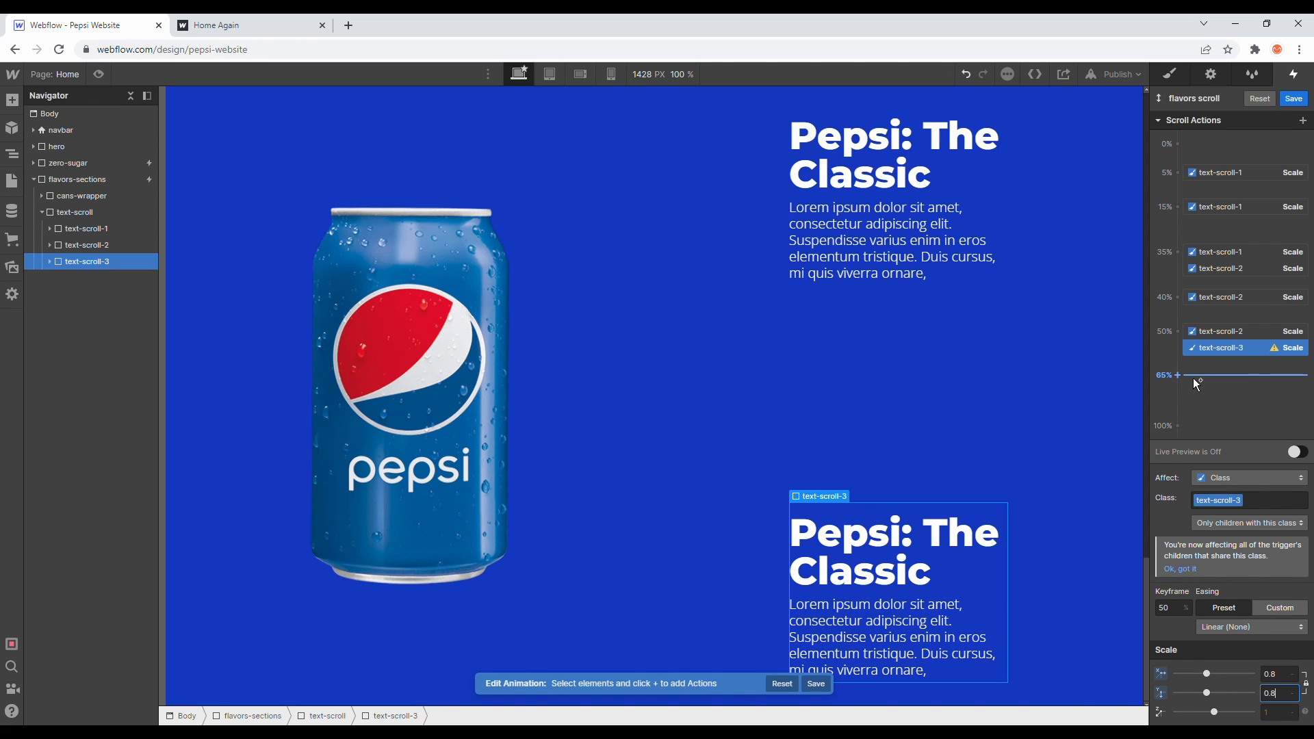
# - Add a Scale keyframe for text-scroll-3 at 65% with scale 1
pyautogui.click(1193, 378)
pyautogui.click(1175, 429)
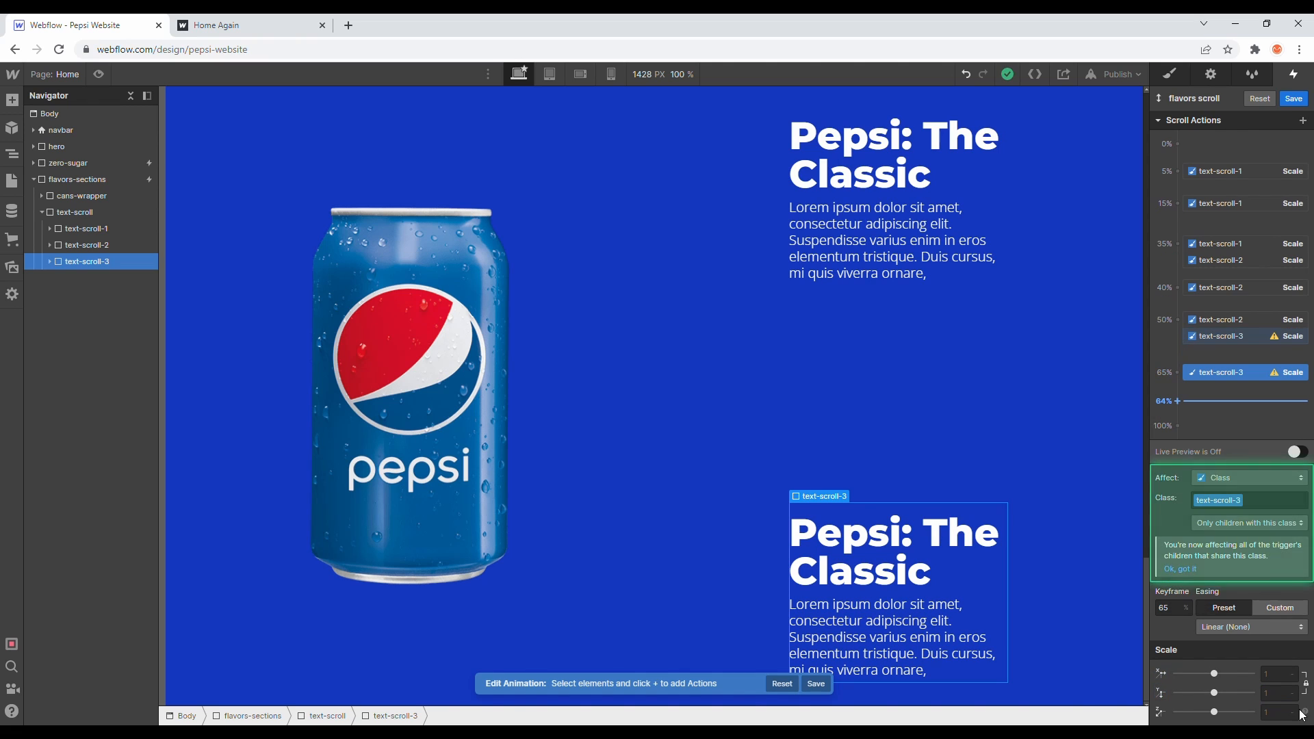
pyautogui.click(1279, 675)
pyautogui.write('1')
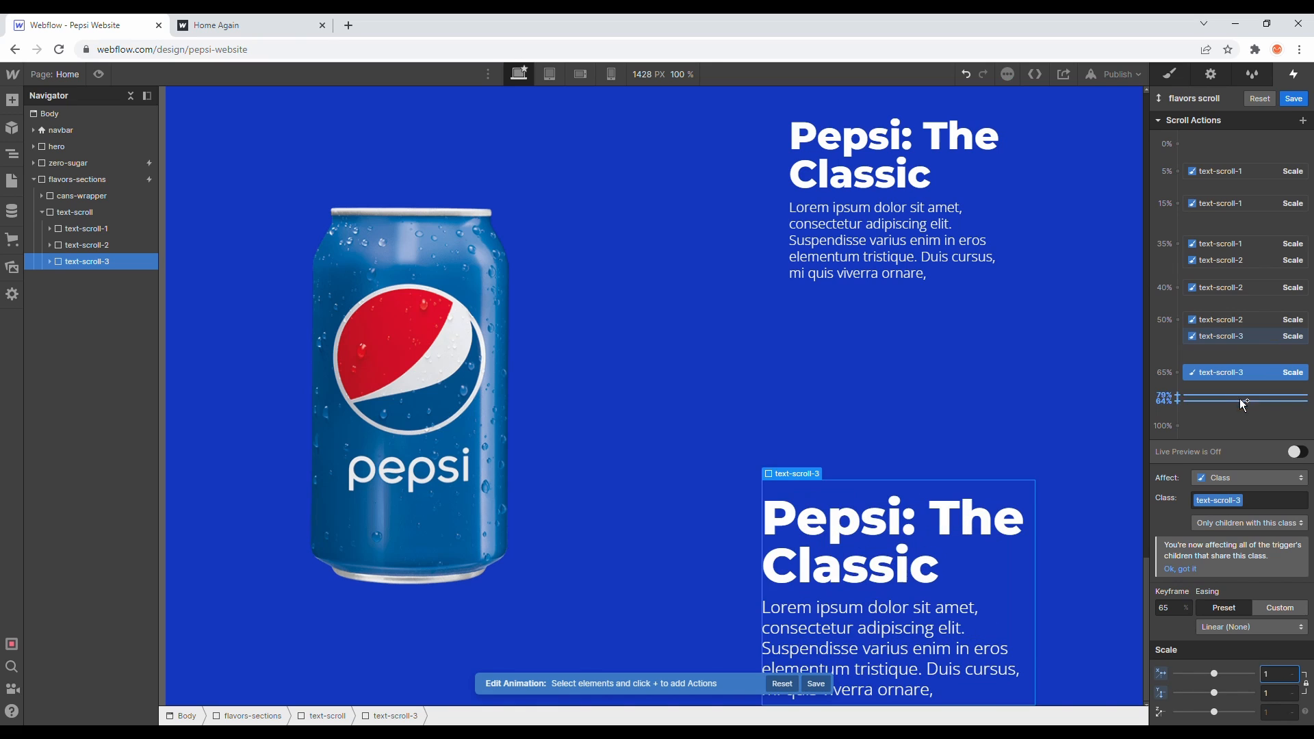
# - Add a text-scroll-3 Scale keyframe at 70% with scale 0.8, then save the scroll animation
pyautogui.click(1191, 388)
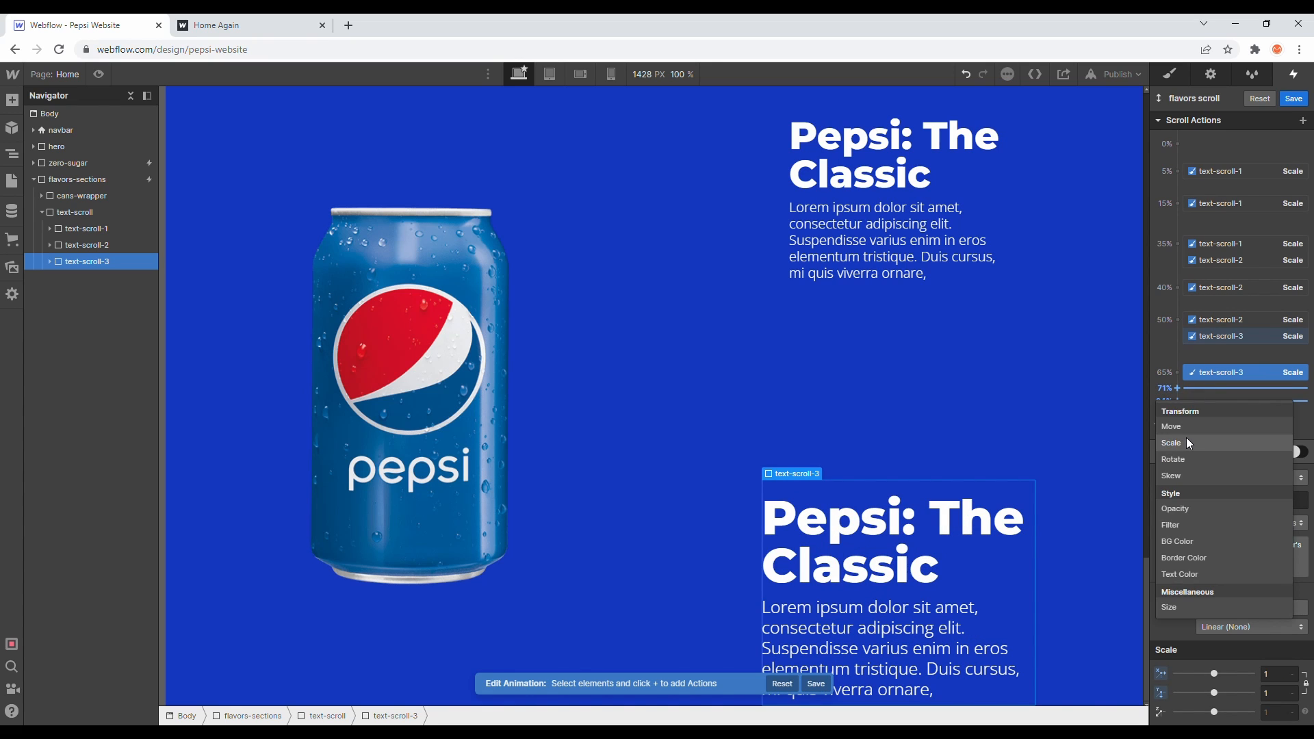
pyautogui.click(1204, 443)
pyautogui.click(1278, 678)
pyautogui.write('0.8')
pyautogui.click(1170, 608)
pyautogui.write('70')
pyautogui.press('Return')
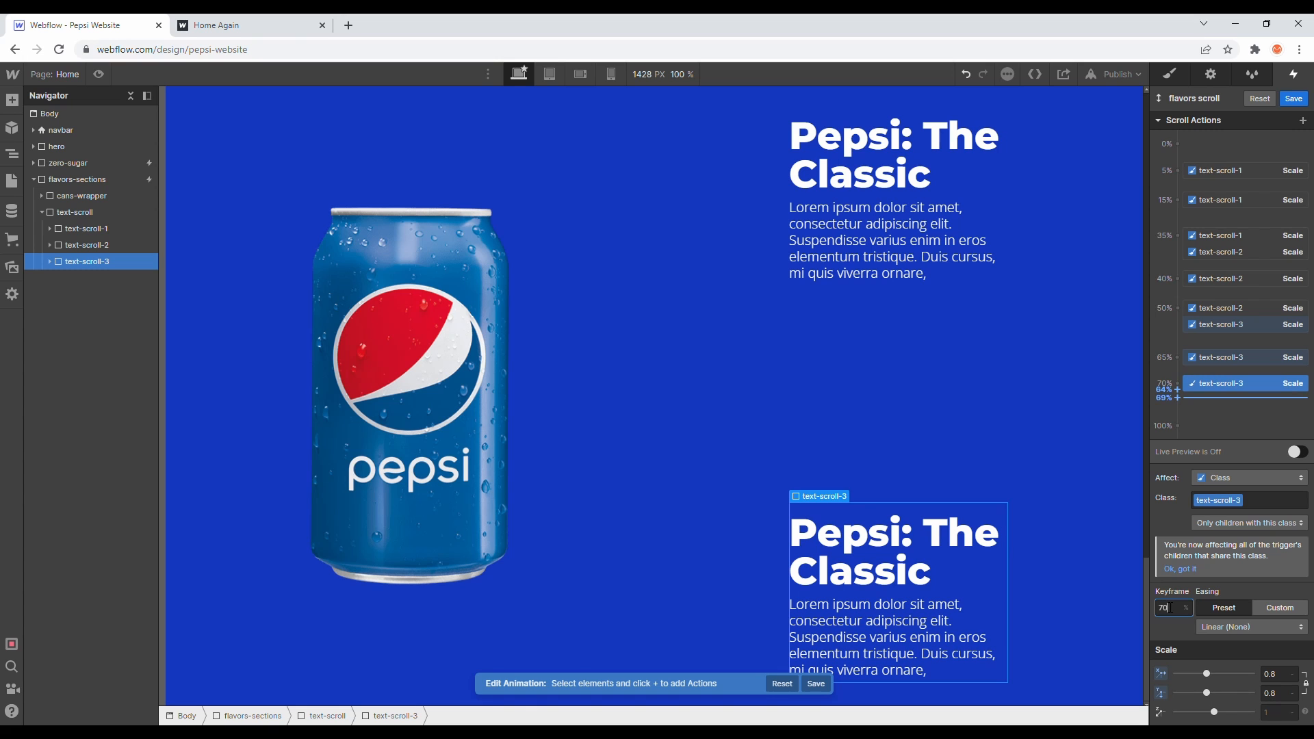
pyautogui.click(1296, 100)
pyautogui.scroll(10, 769, 220)
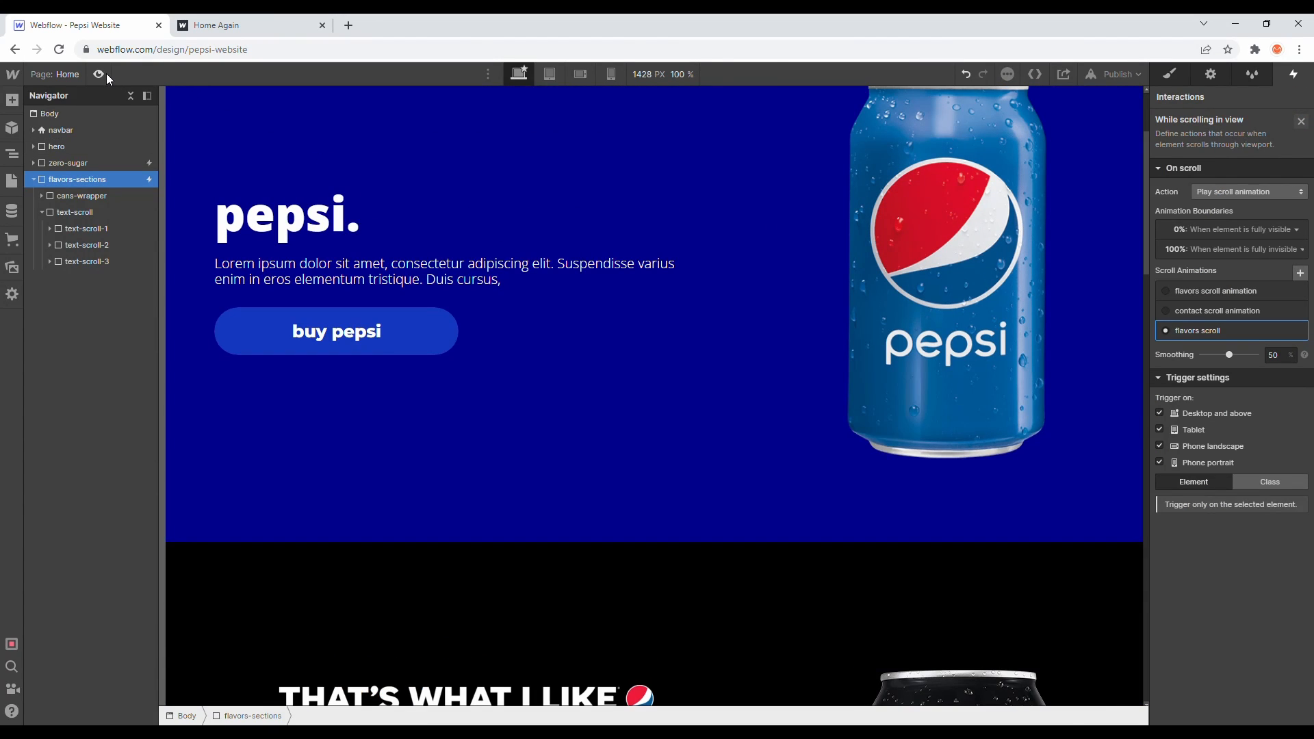
# - Preview the page and scroll through the flavors section to check the text scaling
pyautogui.click(105, 74)
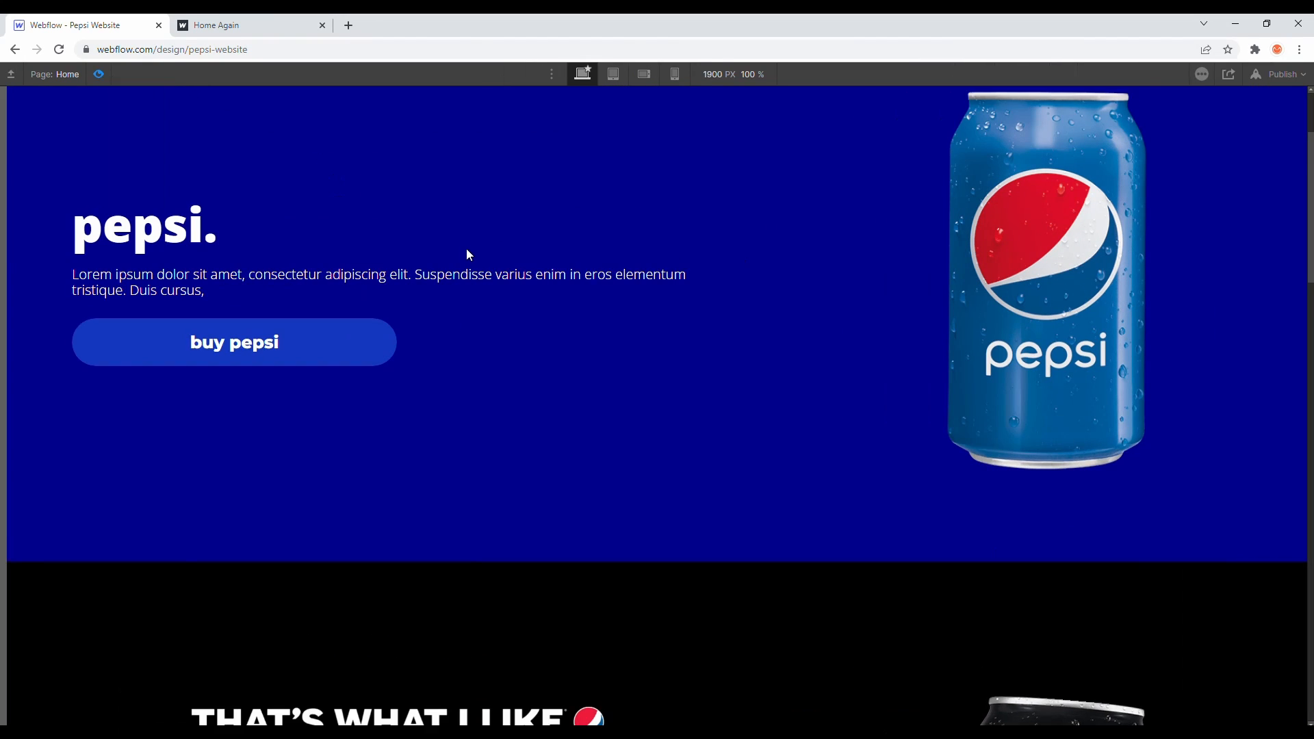
pyautogui.scroll(-10, 466, 248)
pyautogui.scroll(-5, 466, 248)
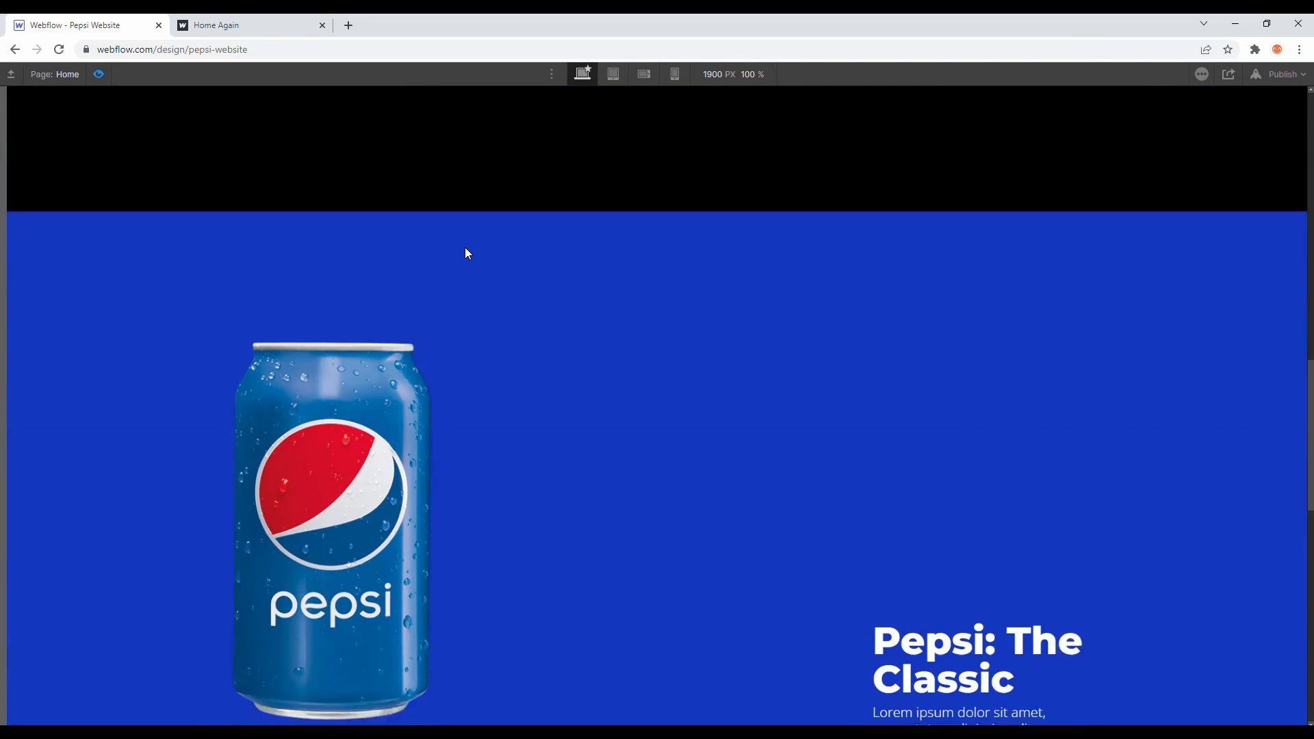
pyautogui.scroll(-5, 466, 247)
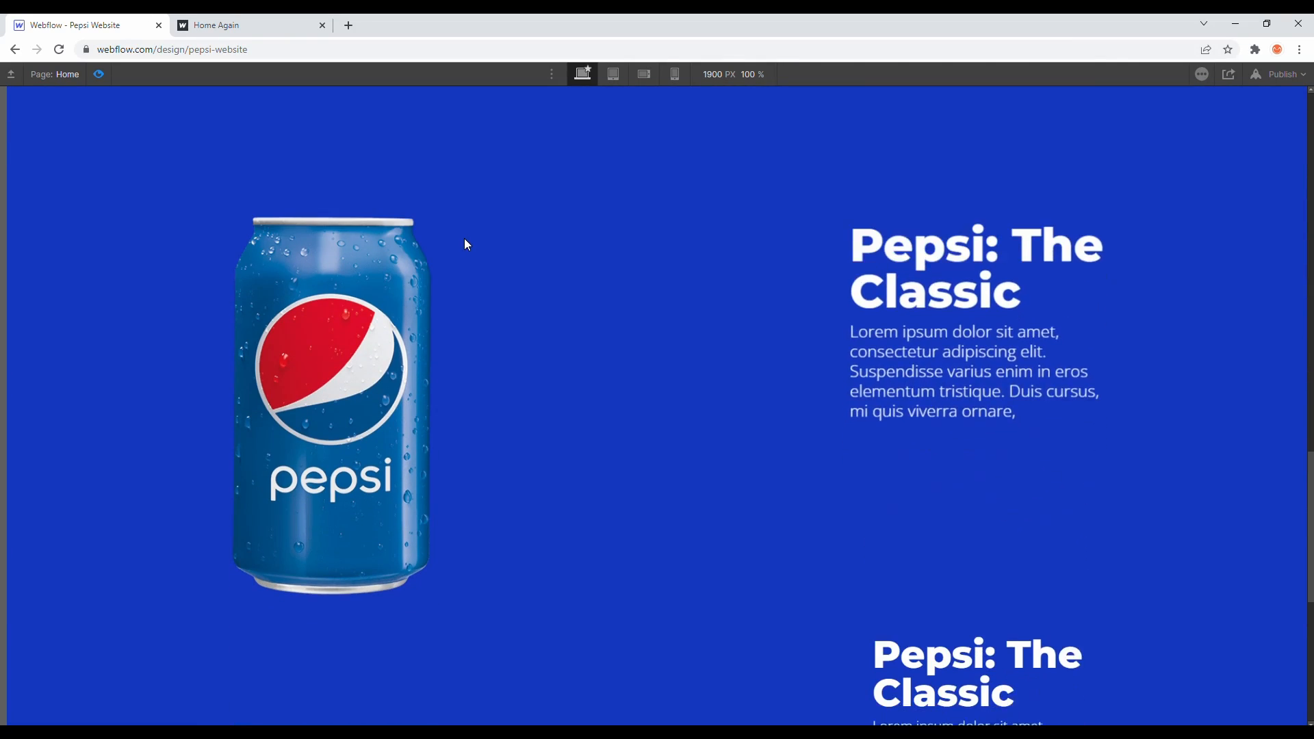
pyautogui.scroll(-3, 464, 235)
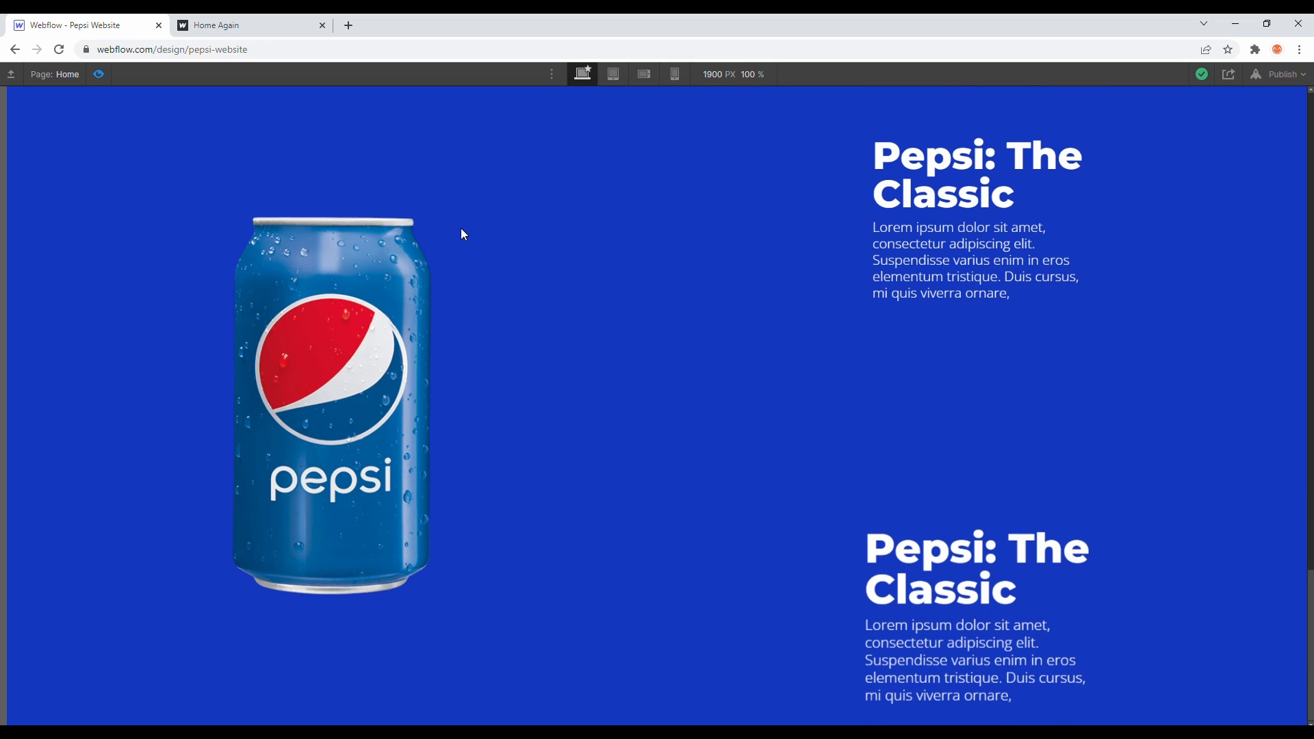
pyautogui.scroll(3, 941, 564)
pyautogui.scroll(-3, 942, 564)
pyautogui.click(99, 76)
# - Set text-scroll-3's bottom margin to 500 px
pyautogui.click(142, 266)
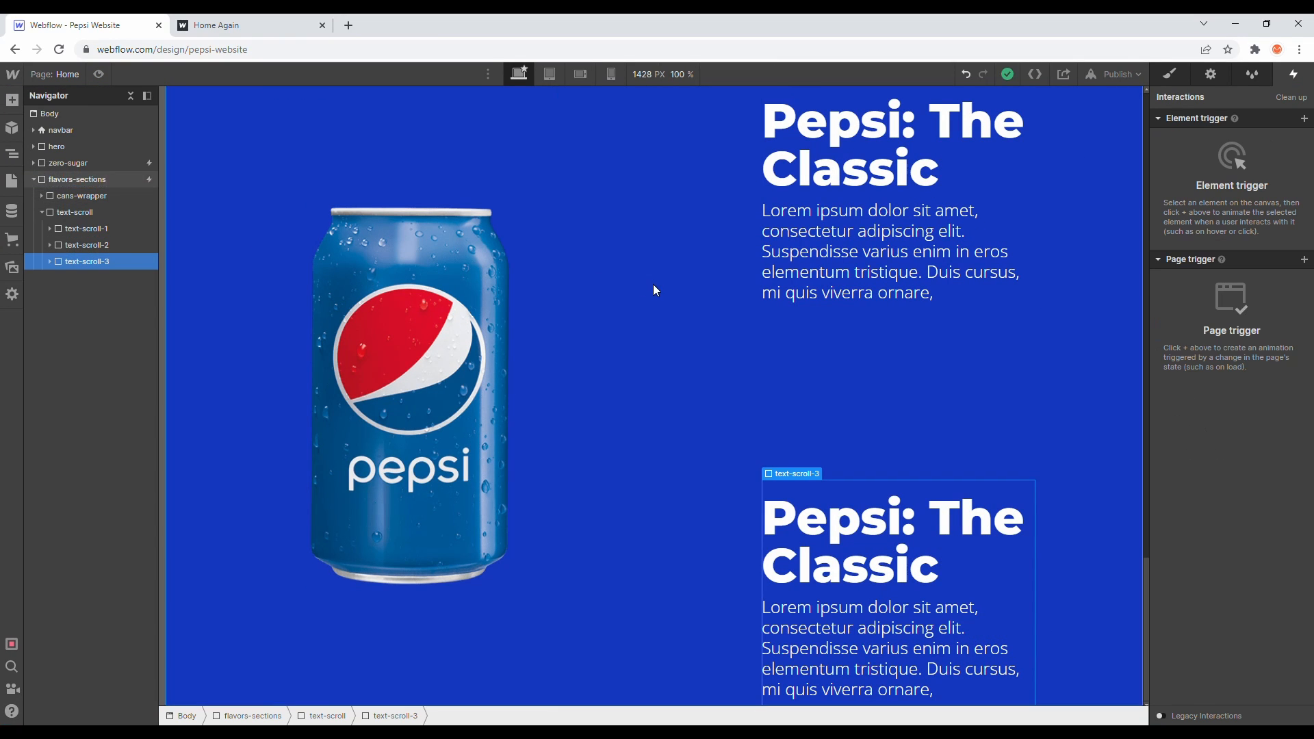
pyautogui.press('s')
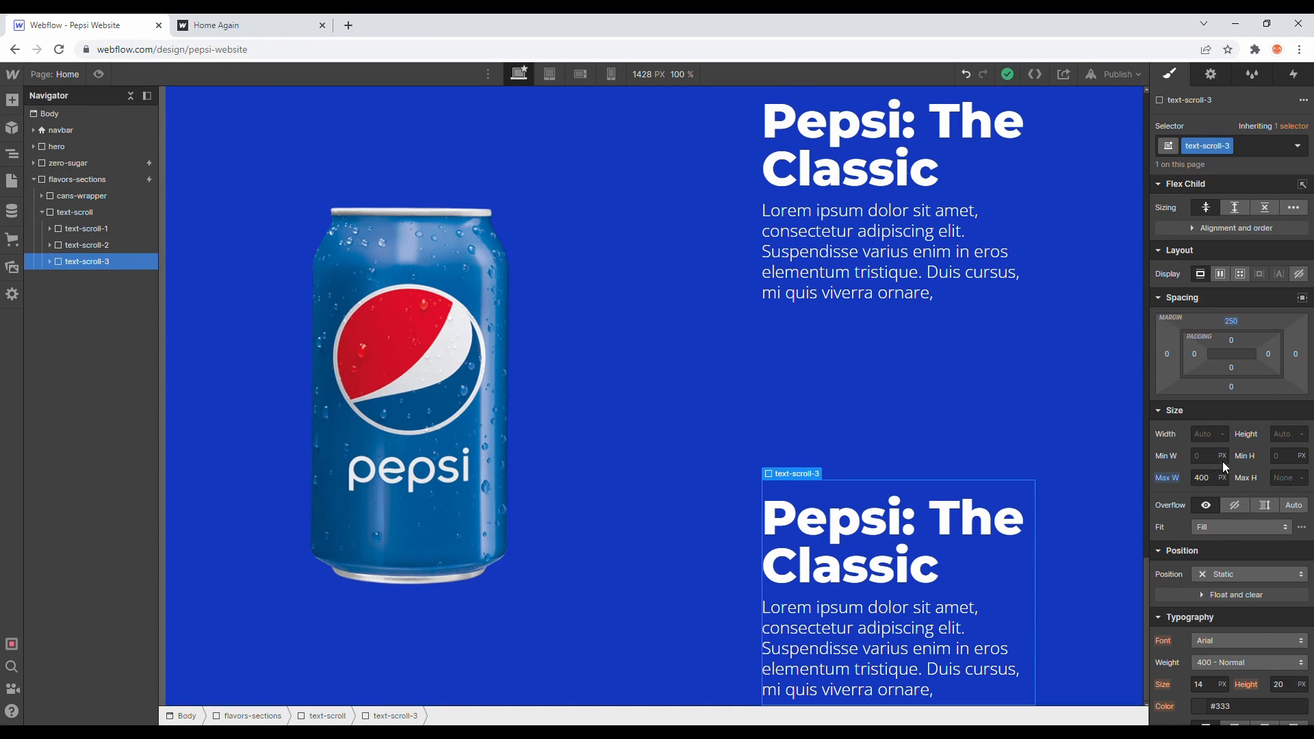
pyautogui.moveTo(1238, 392); pyautogui.dragTo(1234, 480)
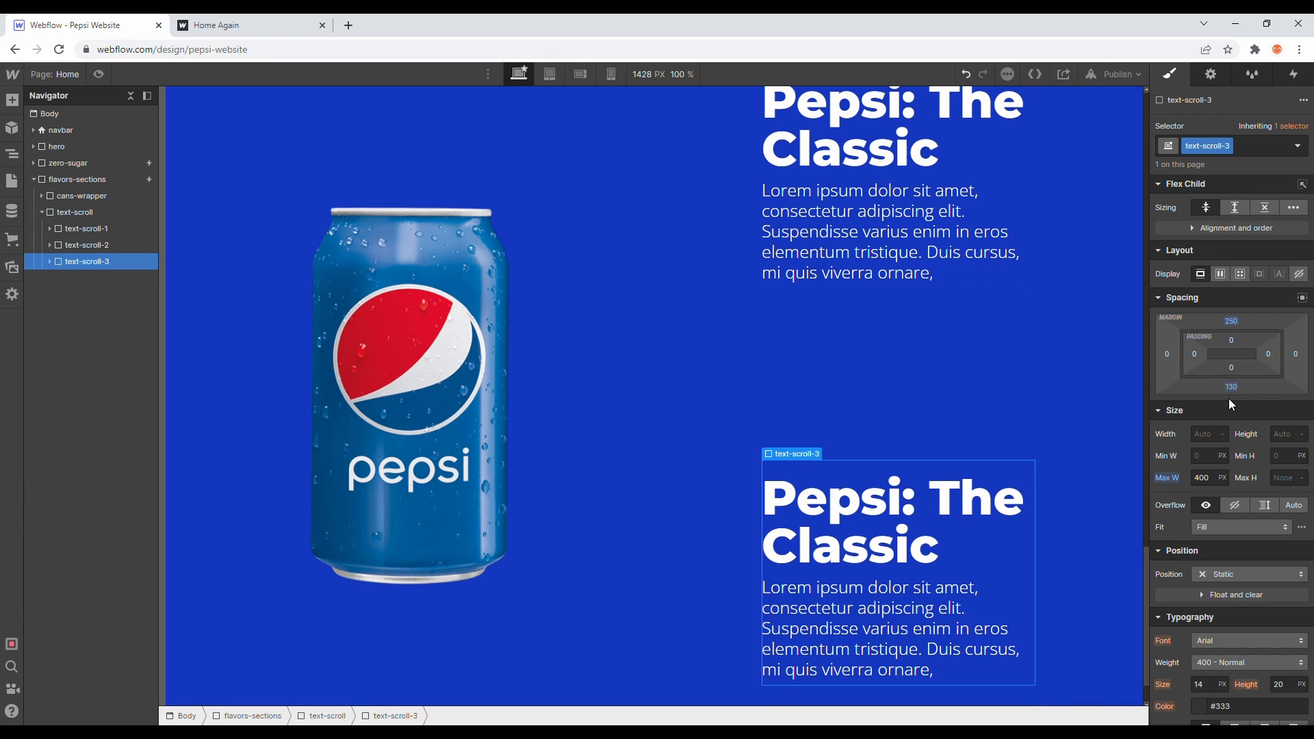
pyautogui.click(1231, 387)
pyautogui.write('500')
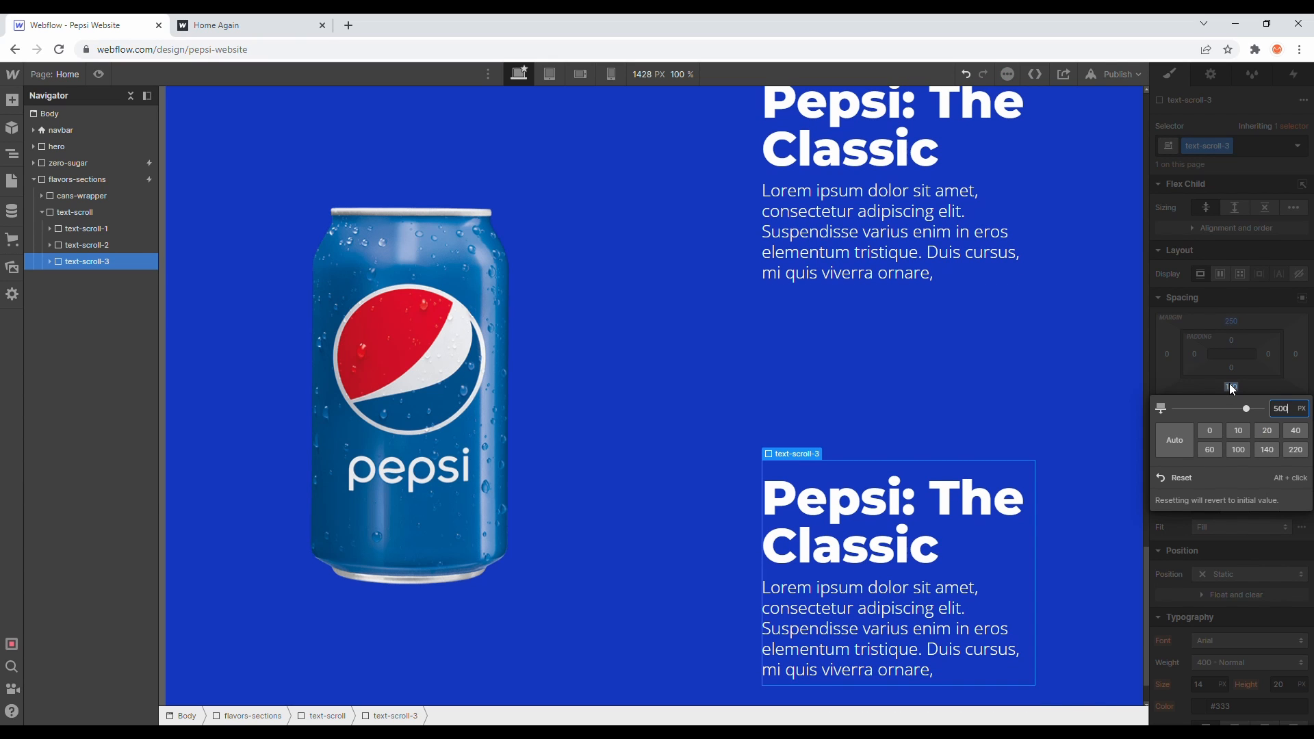
pyautogui.press('Return')
# - Preview the page and scroll down through the flavors section to review the text blocks' scaling and spacing
pyautogui.scroll(-5, 898, 354)
pyautogui.scroll(20, 412, 170)
pyautogui.click(98, 74)
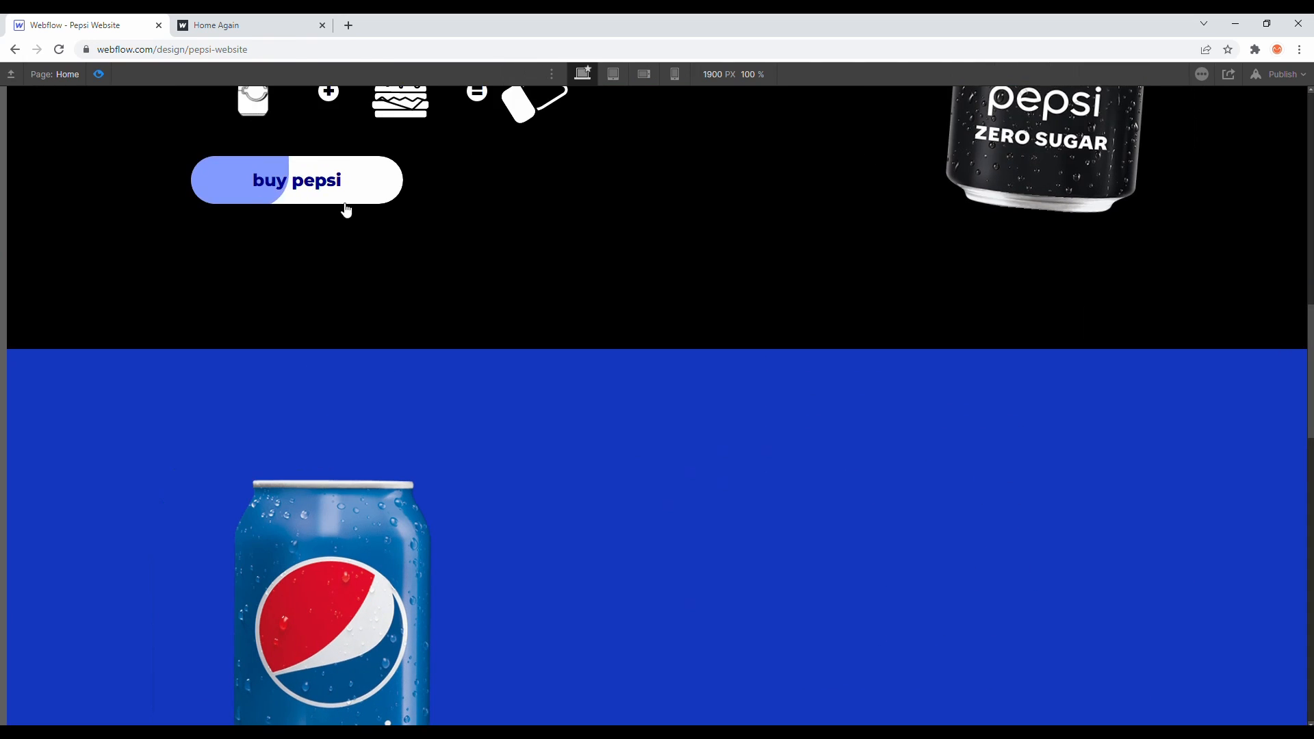
pyautogui.scroll(-4, 342, 205)
pyautogui.scroll(-7, 343, 207)
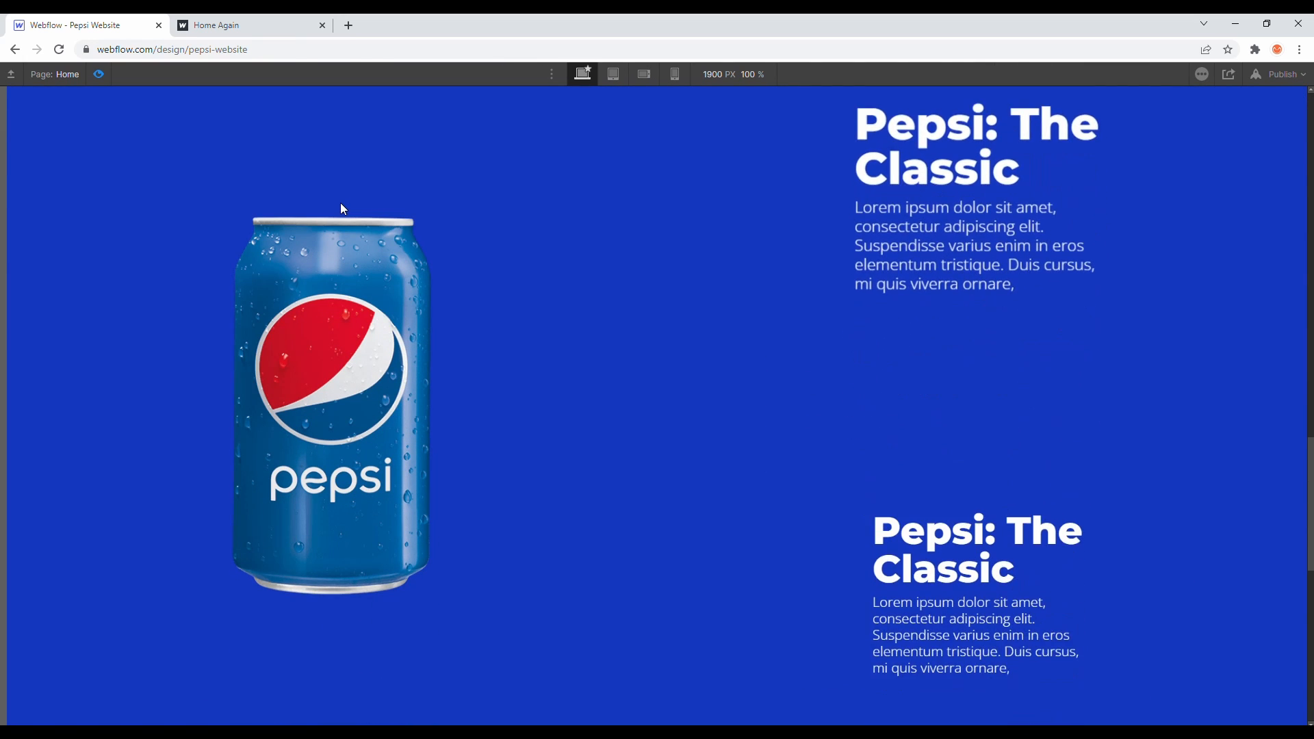
pyautogui.scroll(-5, 343, 207)
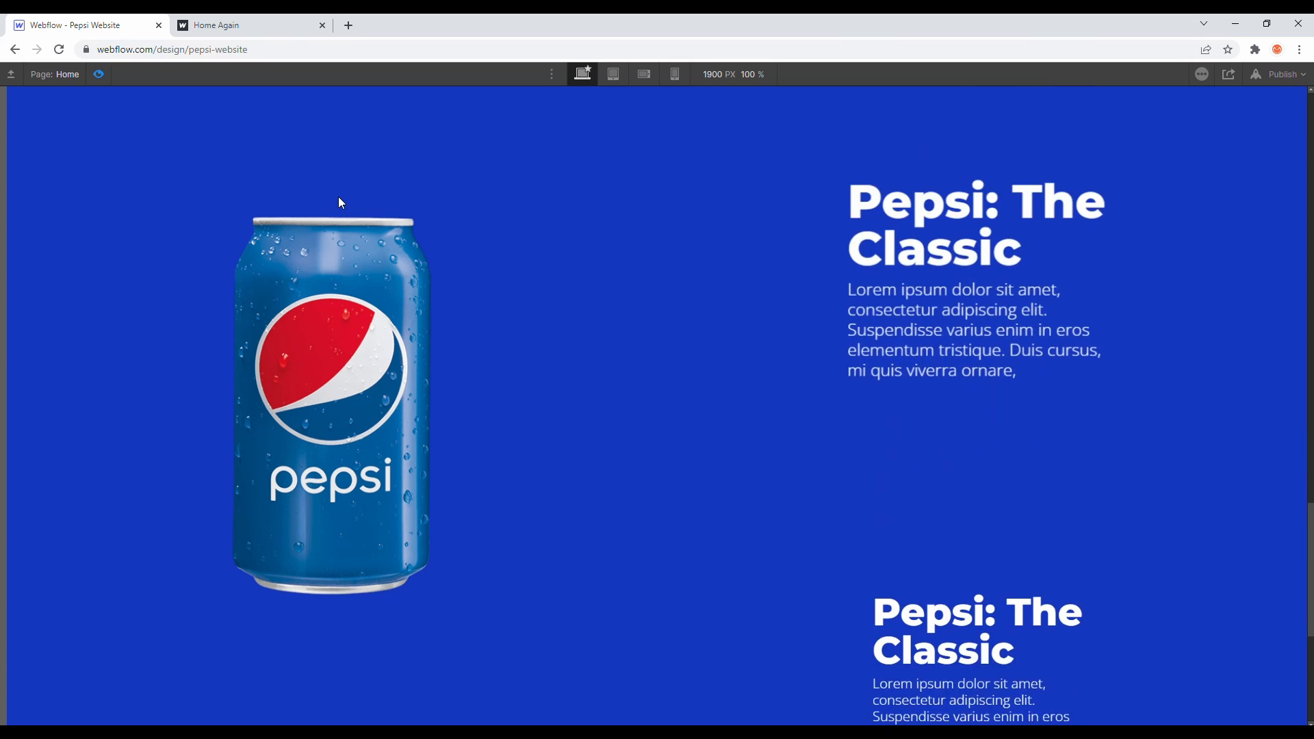
pyautogui.scroll(-8, 338, 196)
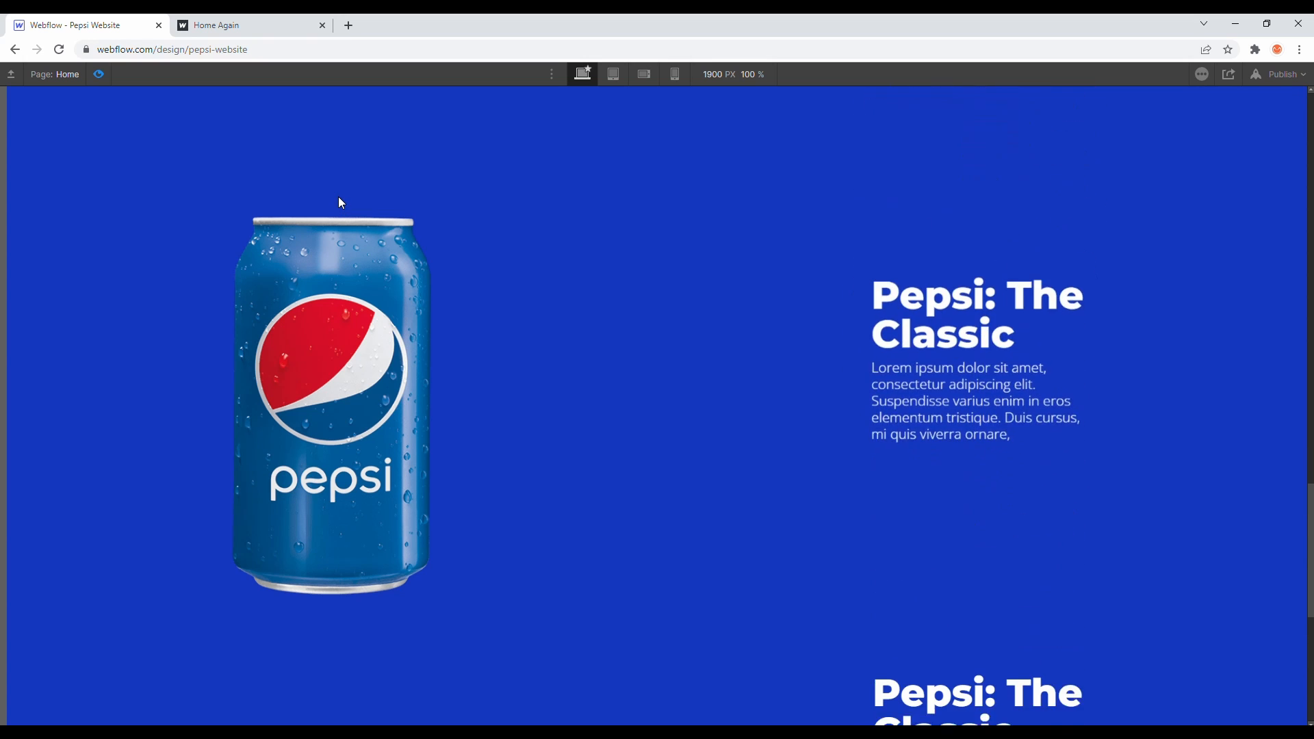
pyautogui.scroll(-3, 338, 198)
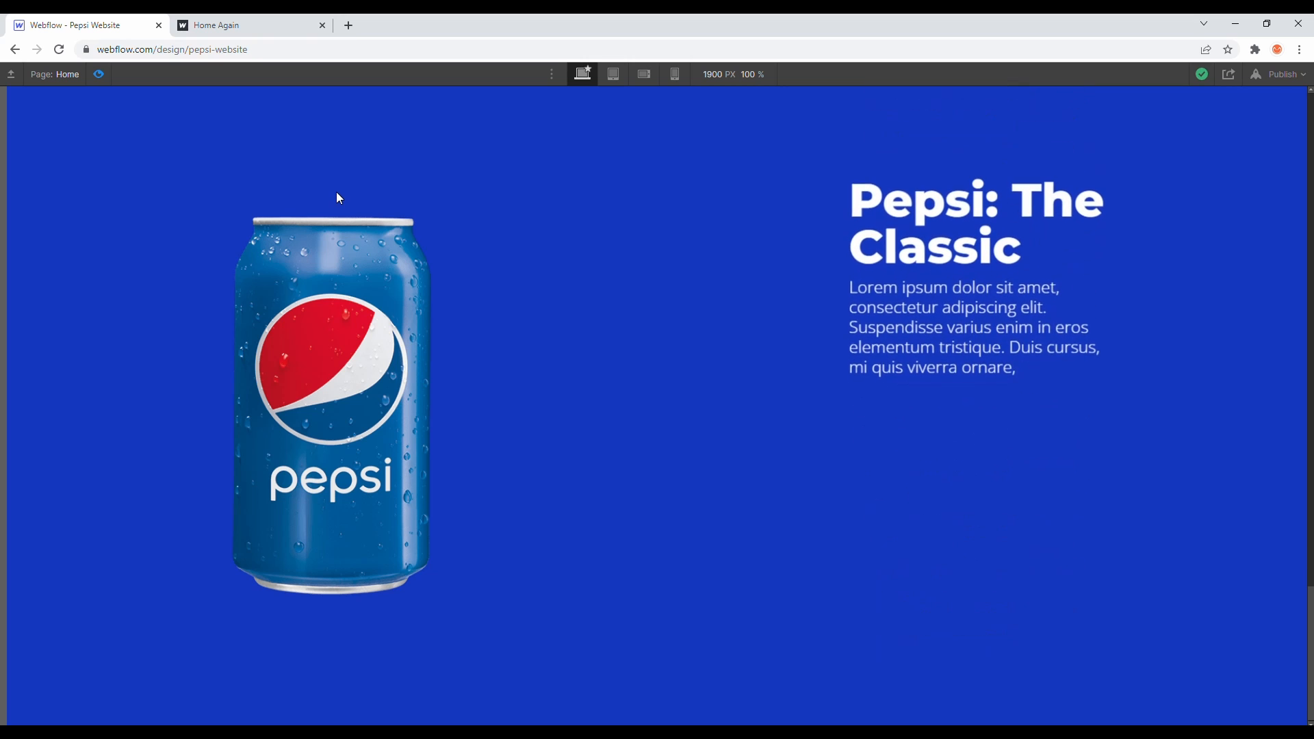
pyautogui.scroll(-10, 335, 190)
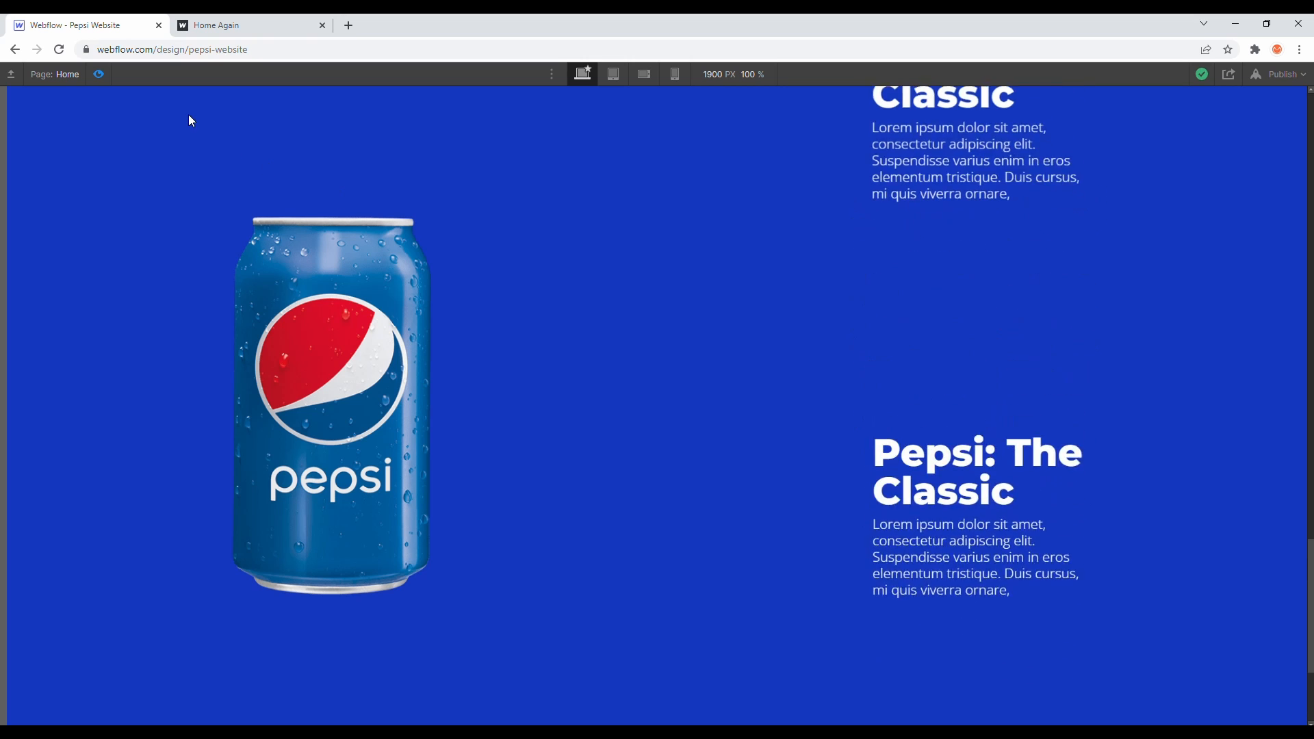
pyautogui.scroll(-5, 159, 89)
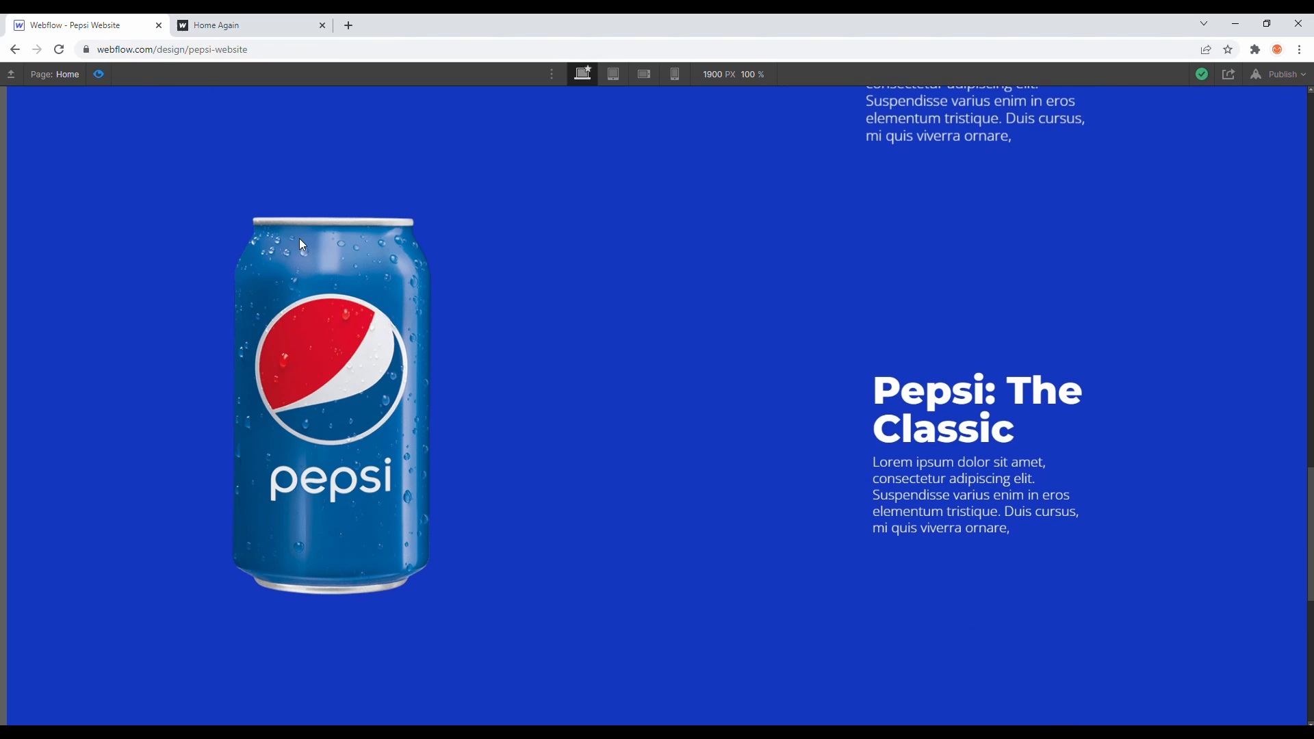
# - Switch to the Home Again tab and scroll through its flavors section for reference
pyautogui.click(220, 27)
pyautogui.scroll(5, 375, 221)
pyautogui.scroll(-5, 376, 226)
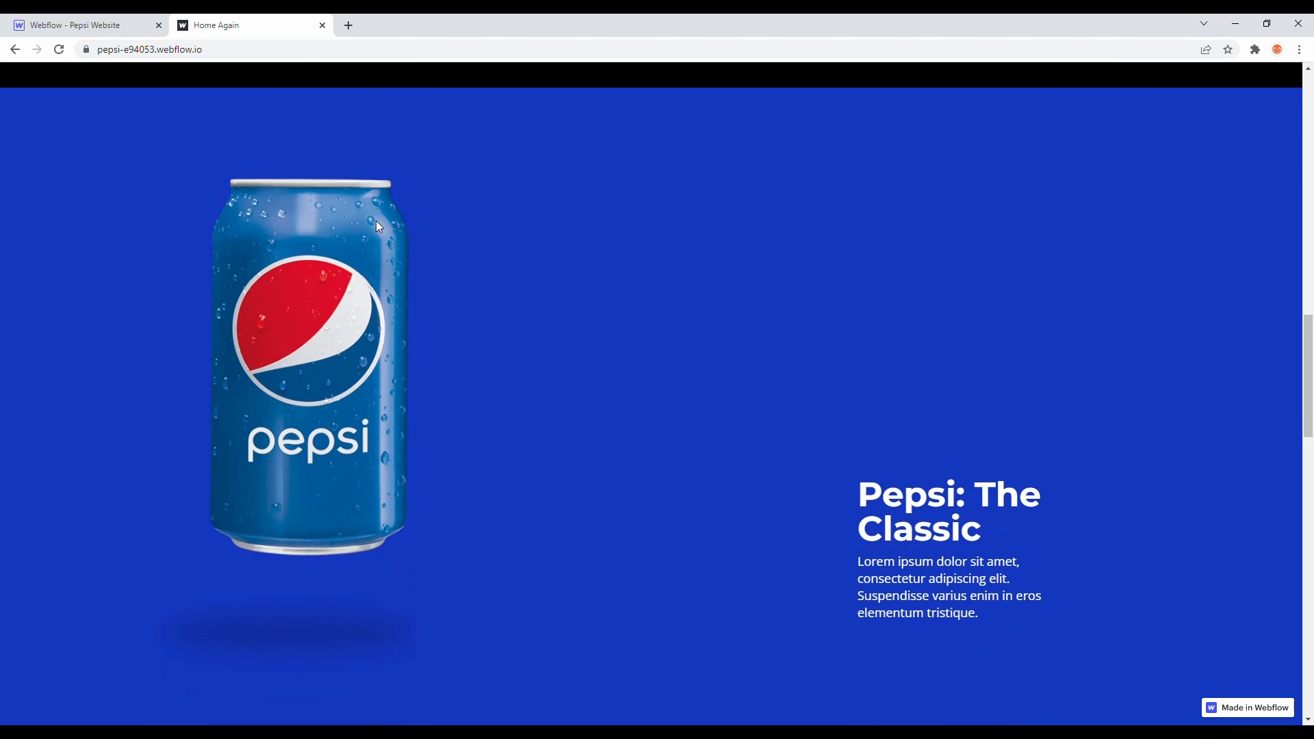
pyautogui.scroll(-1, 581, 241)
pyautogui.scroll(3, 589, 236)
pyautogui.scroll(-4, 589, 236)
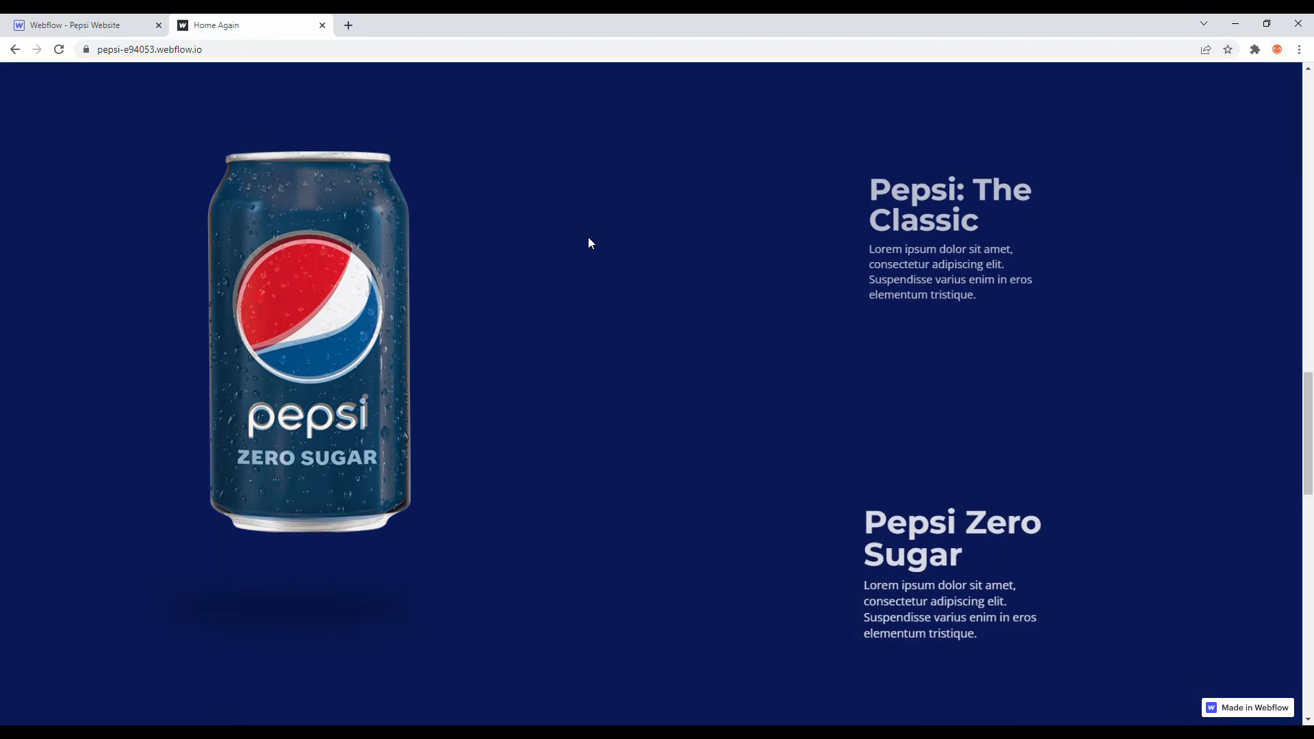
pyautogui.scroll(-6, 587, 238)
pyautogui.scroll(-4, 585, 236)
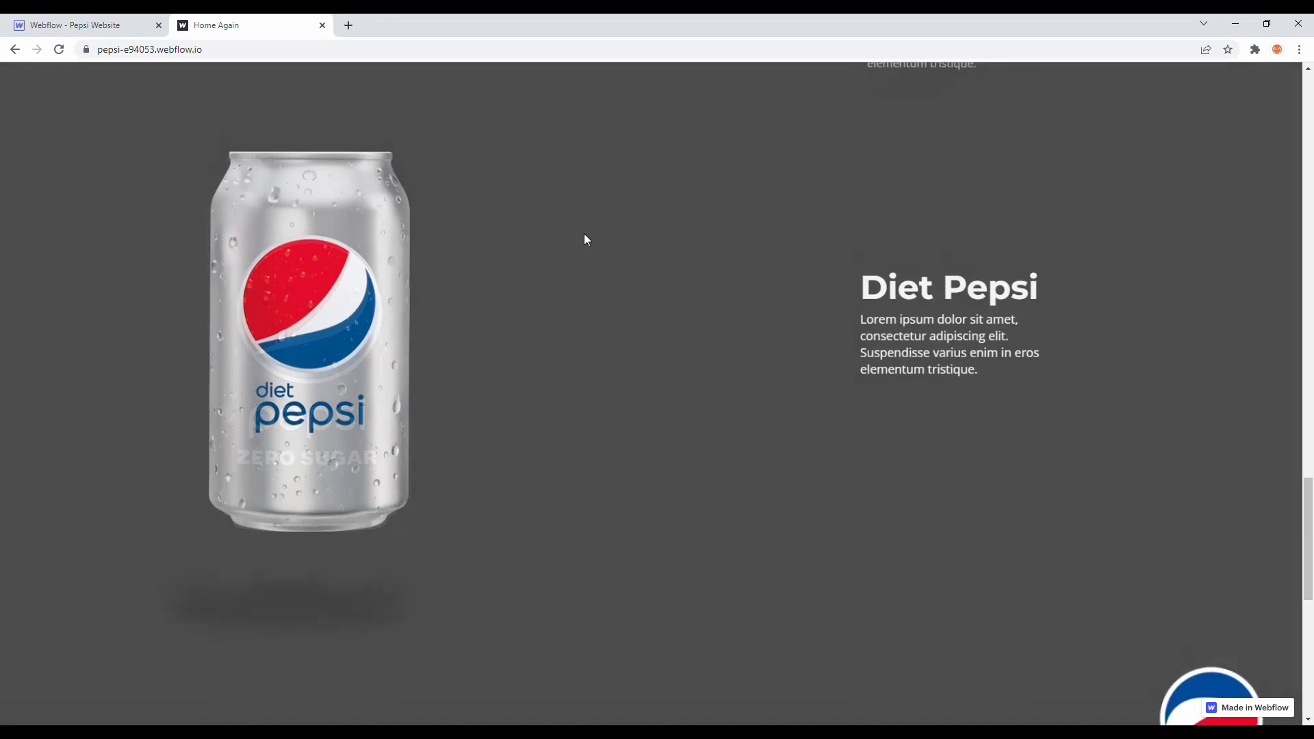
# - Return to the designer, exit preview, and open the flavors scroll interaction on flavors-sections for editing
pyautogui.click(111, 20)
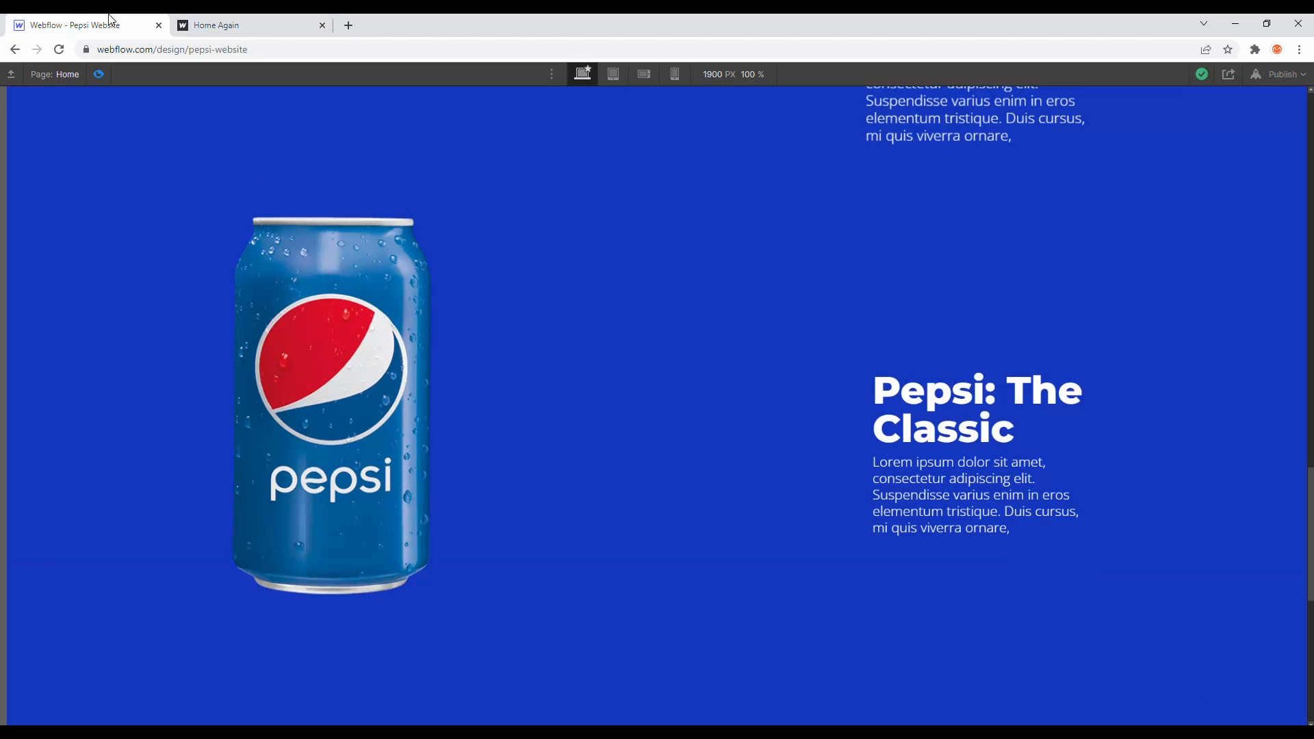
pyautogui.click(98, 74)
pyautogui.click(121, 180)
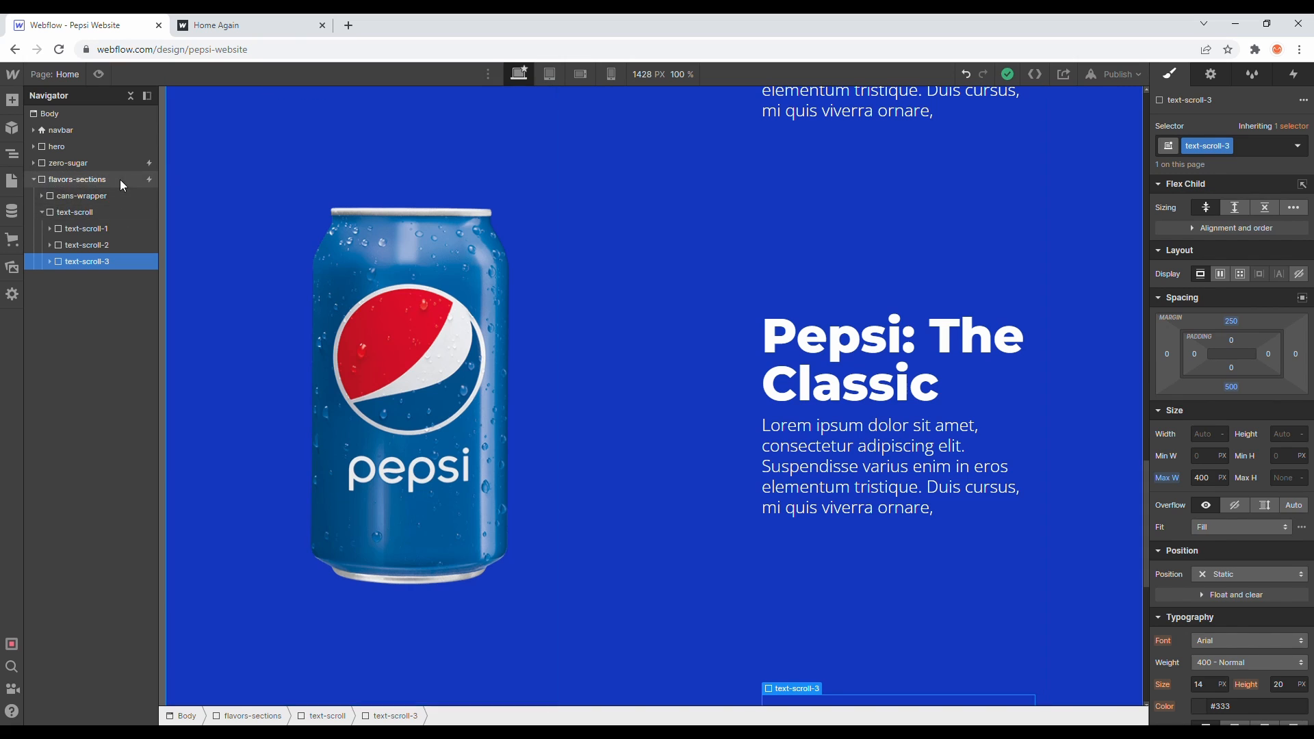
pyautogui.click(1293, 74)
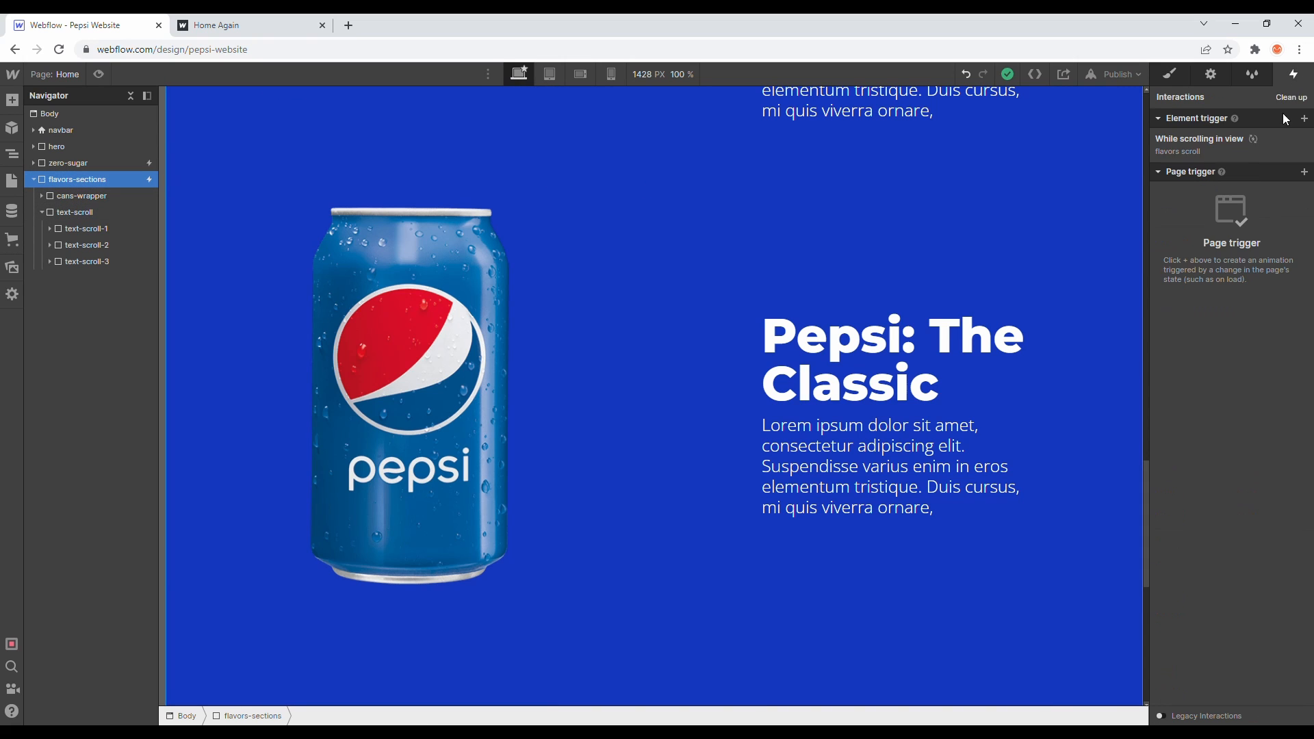
pyautogui.click(1221, 154)
pyautogui.click(1230, 331)
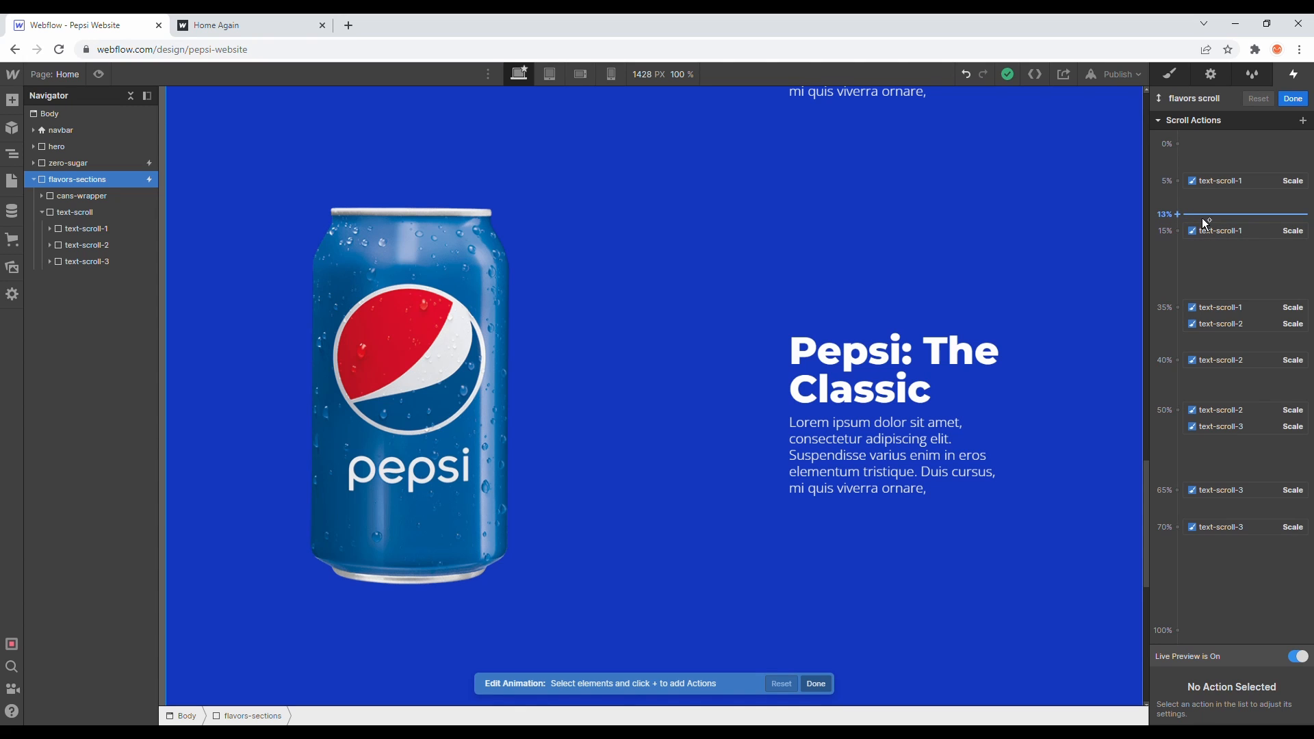
pyautogui.click(1208, 179)
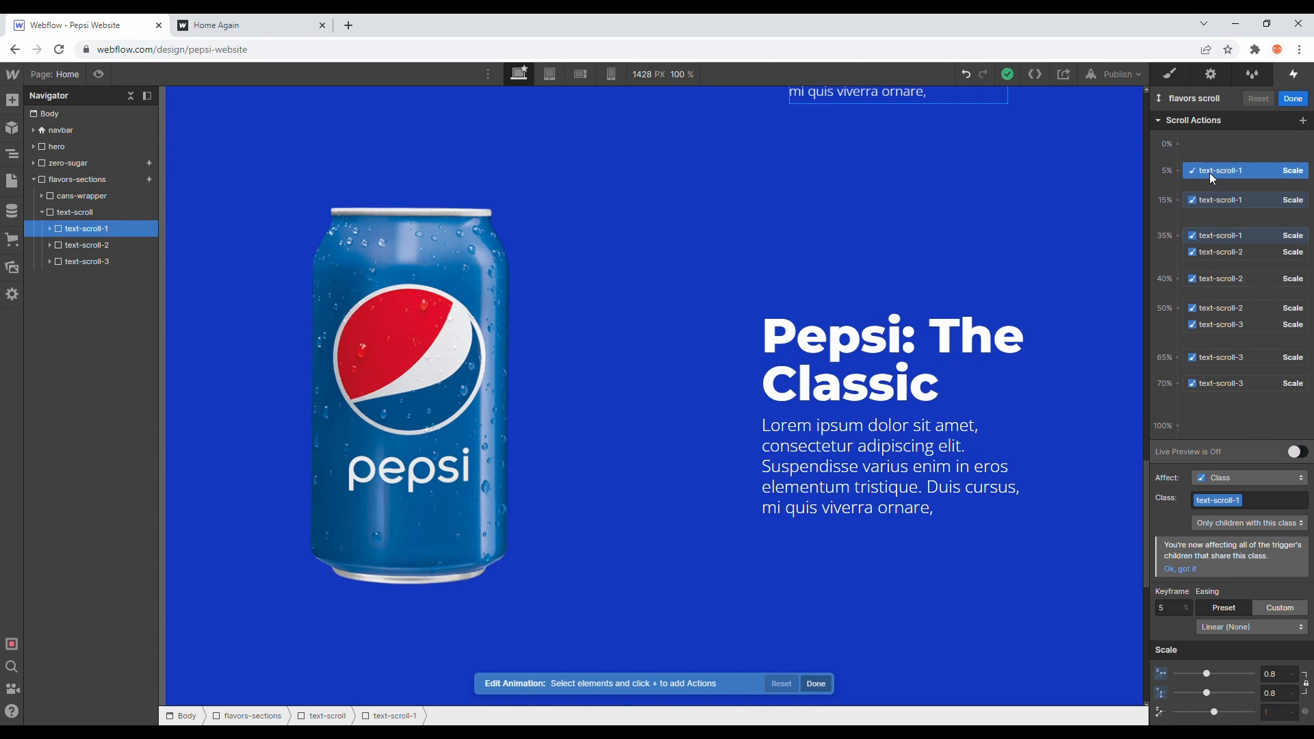
# - Change the second flavor heading's words "The Classic" to "Zero Sugar"
pyautogui.scroll(10, 924, 308)
pyautogui.scroll(-5, 924, 308)
pyautogui.scroll(-2, 924, 306)
pyautogui.click(941, 521)
pyautogui.doubleClick(941, 522)
pyautogui.moveTo(932, 522); pyautogui.dragTo(956, 574)
pyautogui.write('Zero Sugar')
# - Change the third flavor heading's words "The Classic" to "Diet"
pyautogui.scroll(-7, 945, 547)
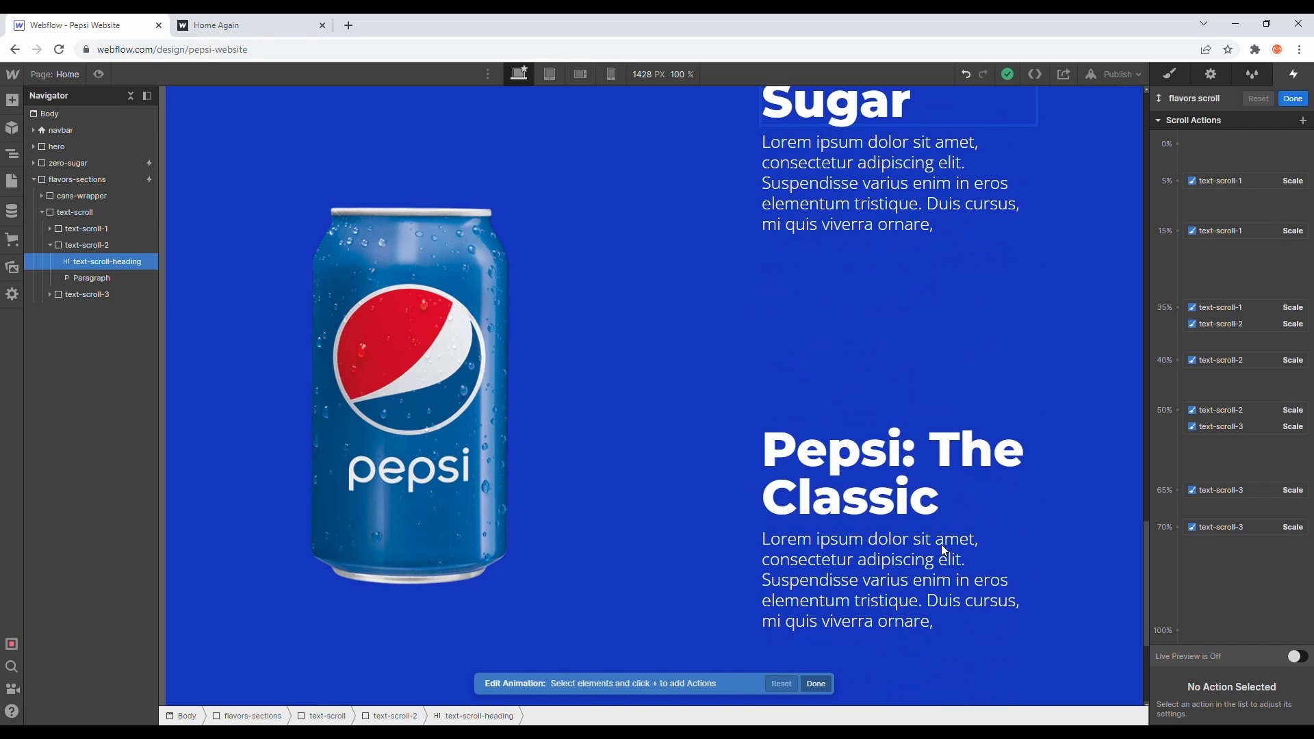
pyautogui.scroll(-2, 942, 544)
pyautogui.click(930, 330)
pyautogui.doubleClick(957, 361)
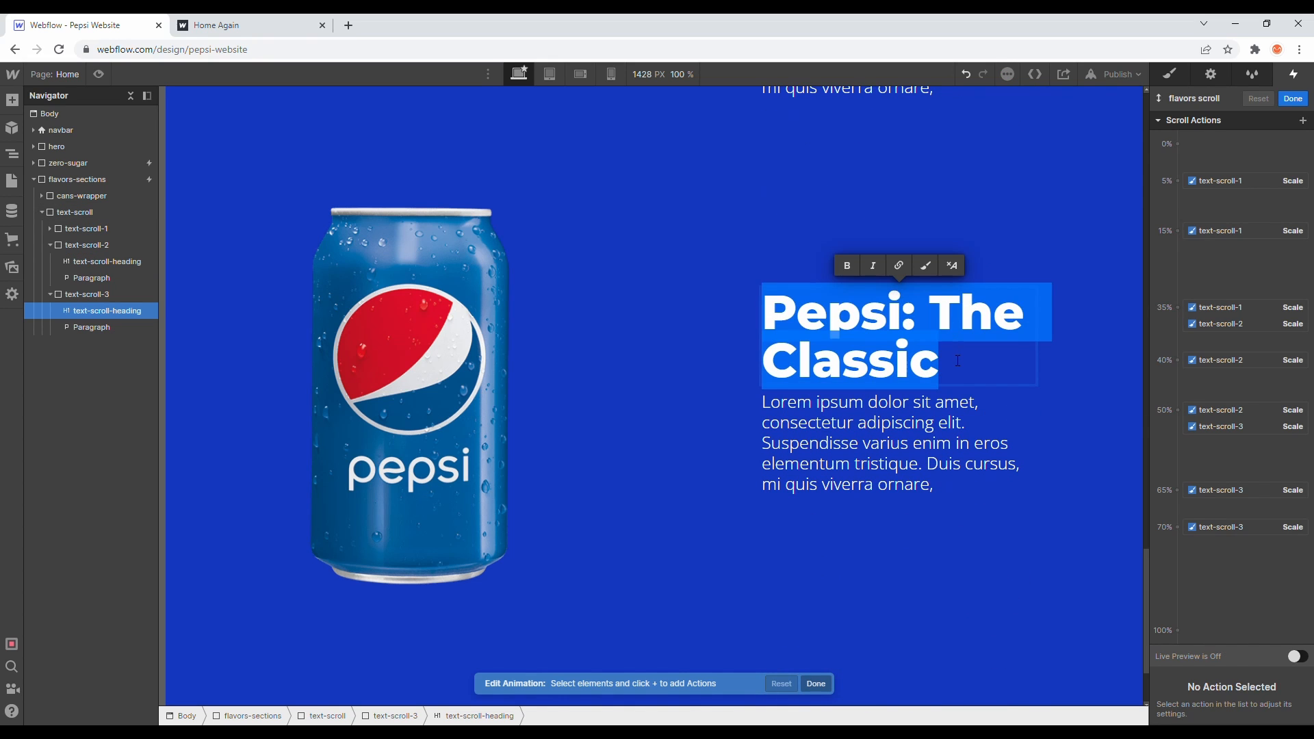
pyautogui.moveTo(929, 314); pyautogui.dragTo(965, 359)
pyautogui.write('Diet')
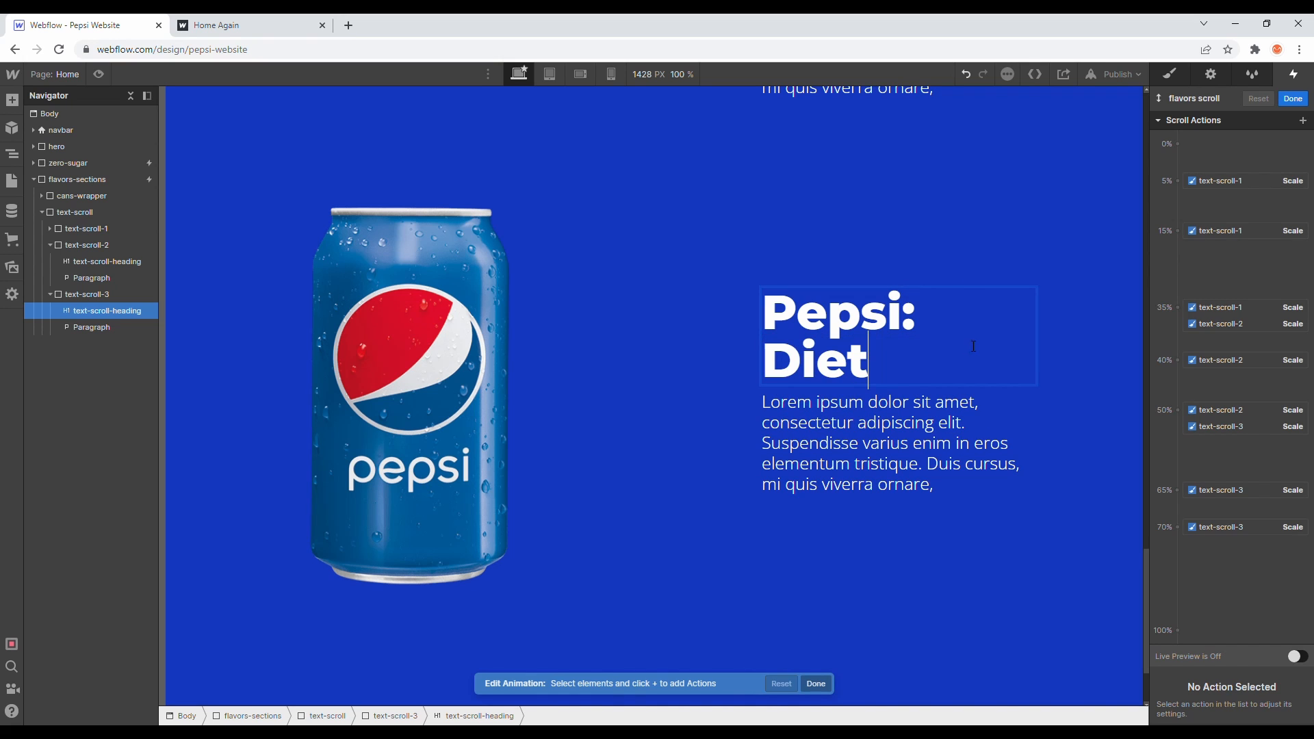
# - Select the first flavor text block, text-scroll-1, in the canvas
pyautogui.scroll(10, 968, 374)
pyautogui.click(847, 263)
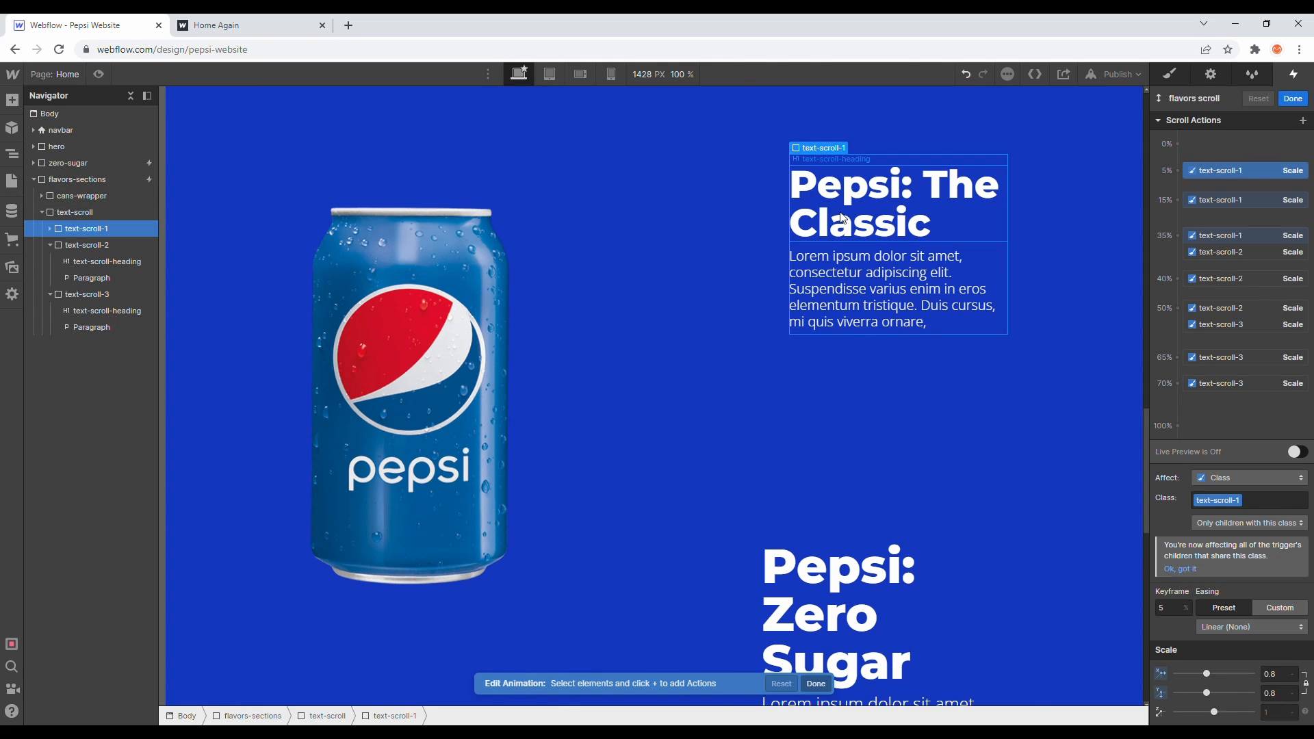
pyautogui.scroll(4, 501, 375)
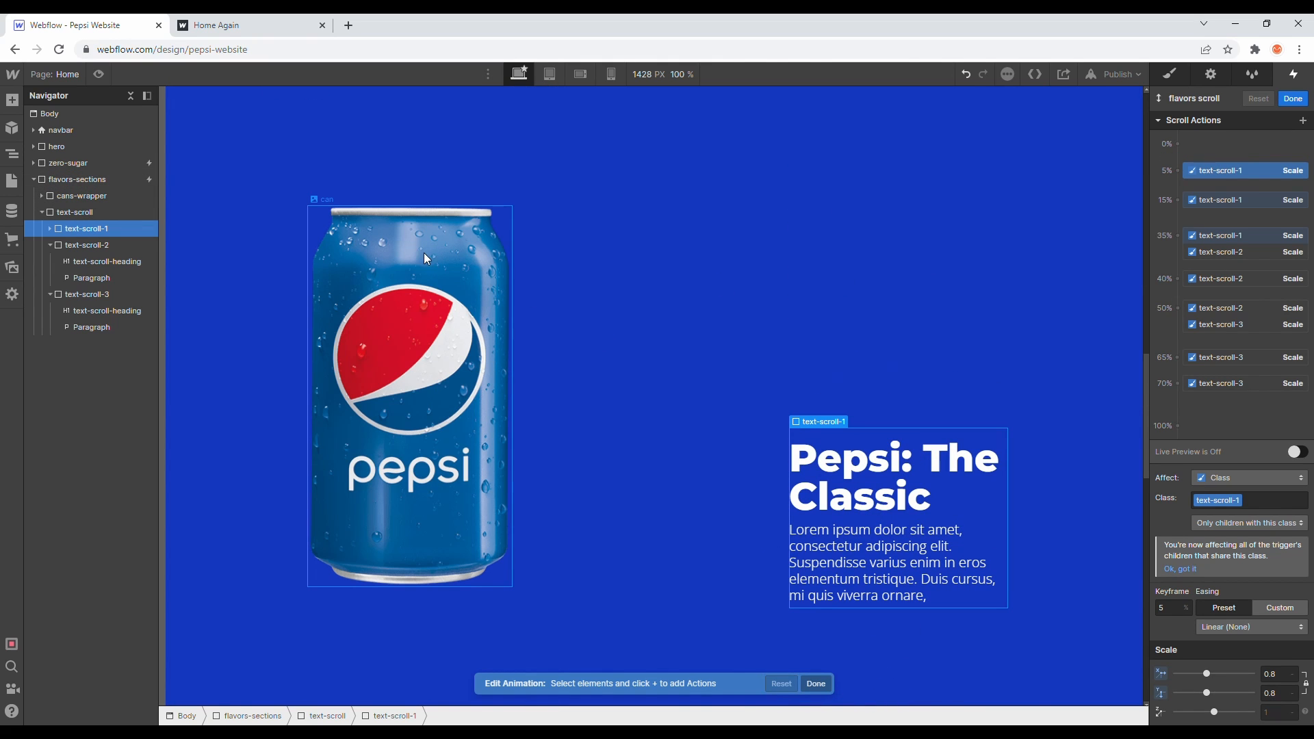
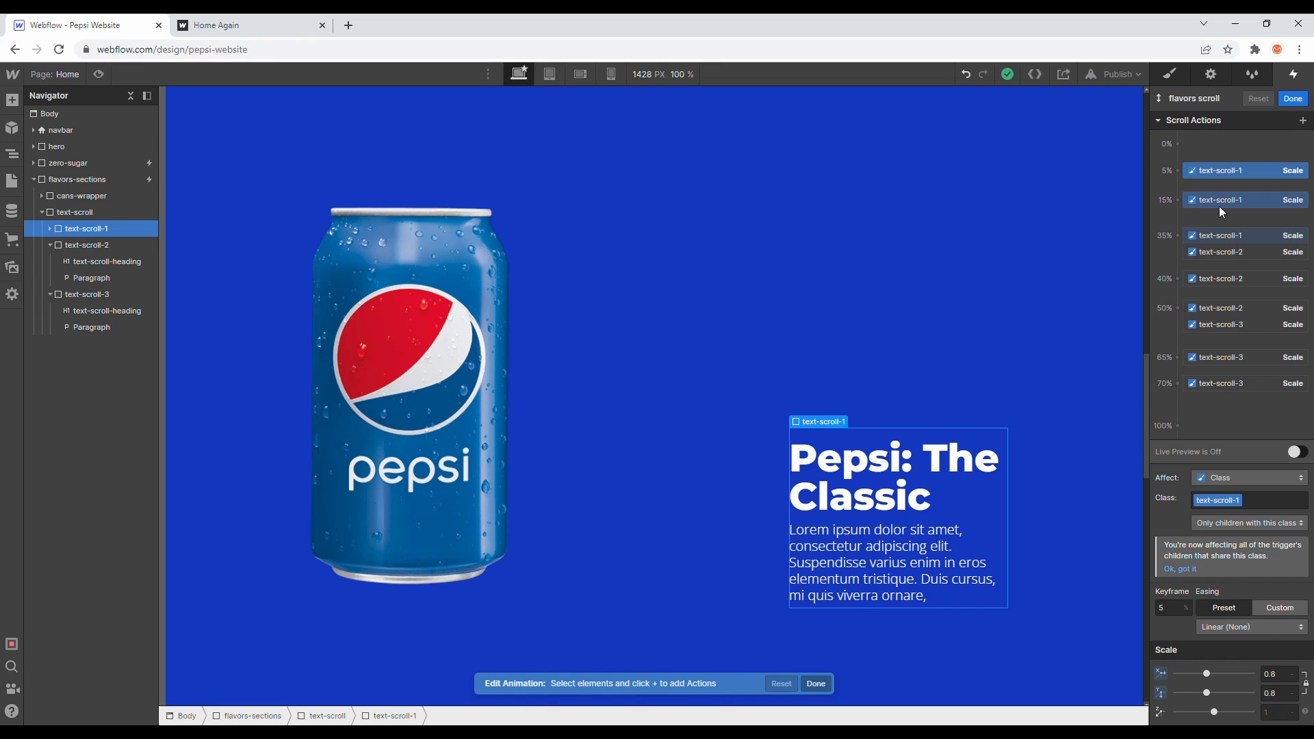
# - Add a BG Color action for flavors-sections at the 5% keyframe of the scroll animation, set to Medium Blue
pyautogui.click(1177, 171)
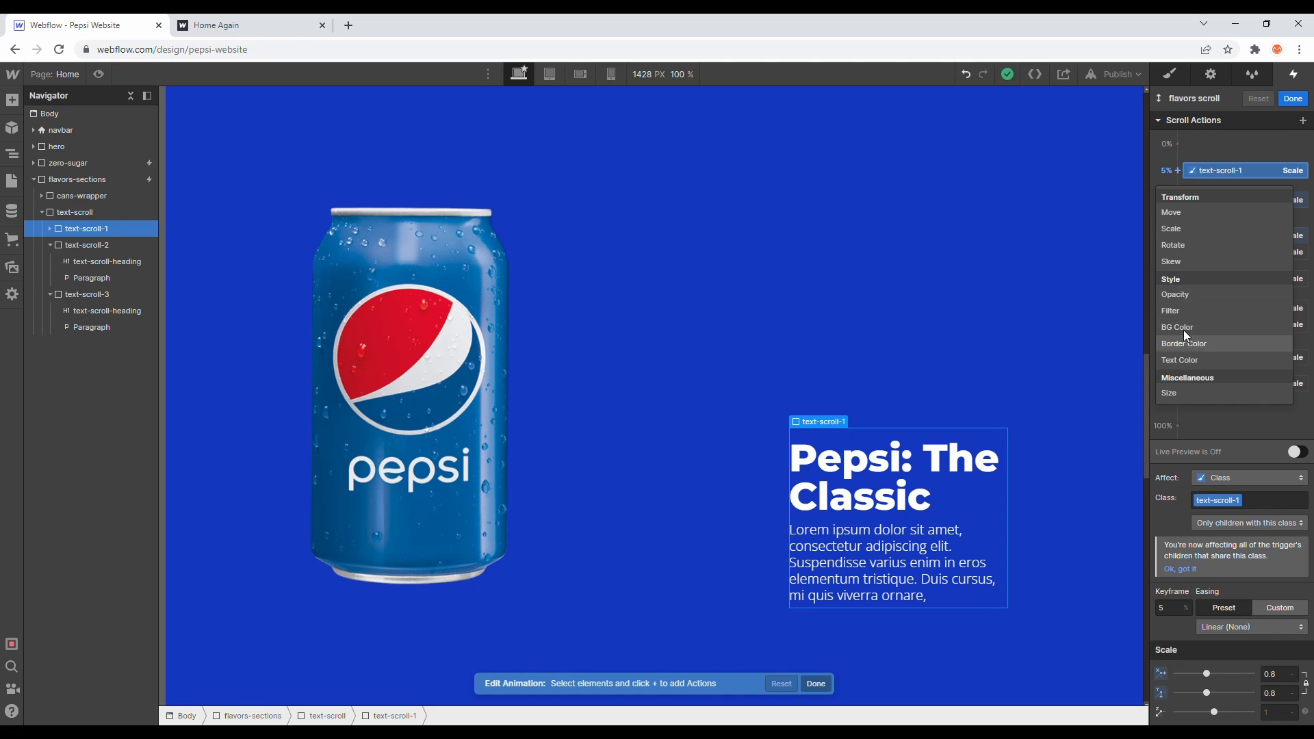
pyautogui.click(101, 182)
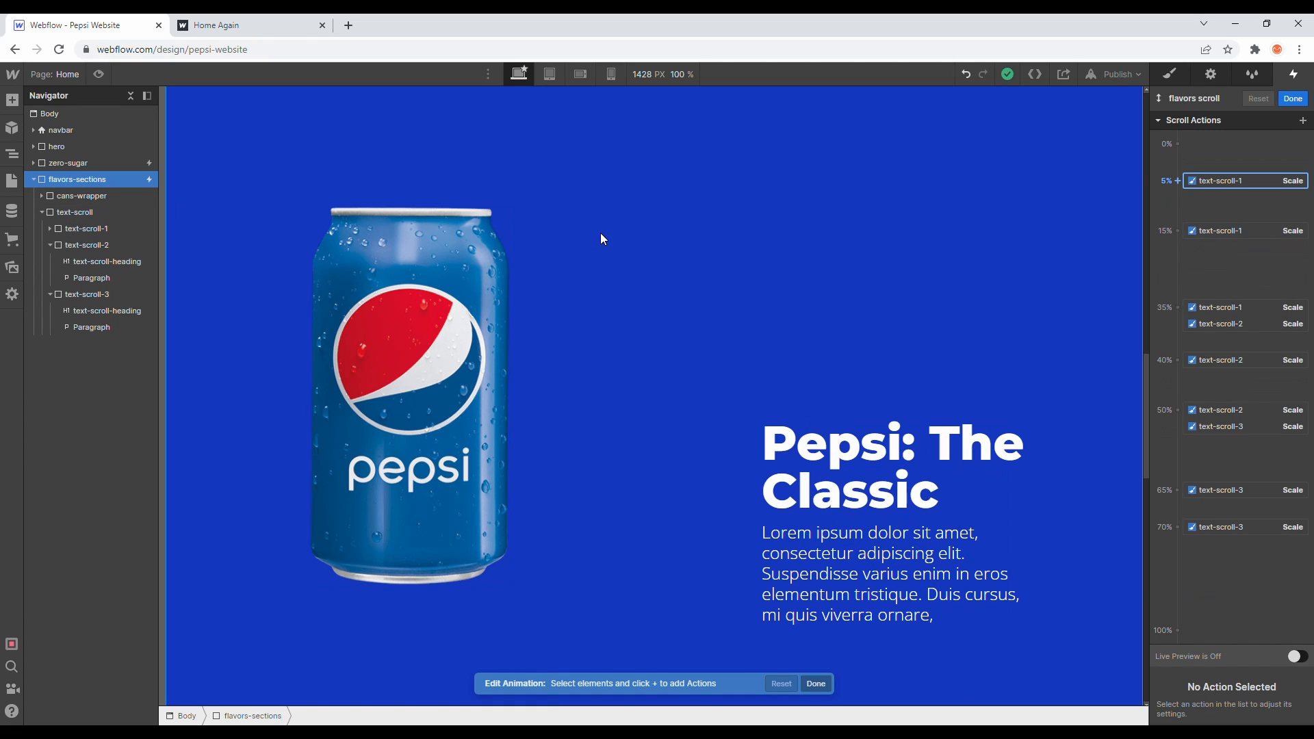
pyautogui.click(1177, 180)
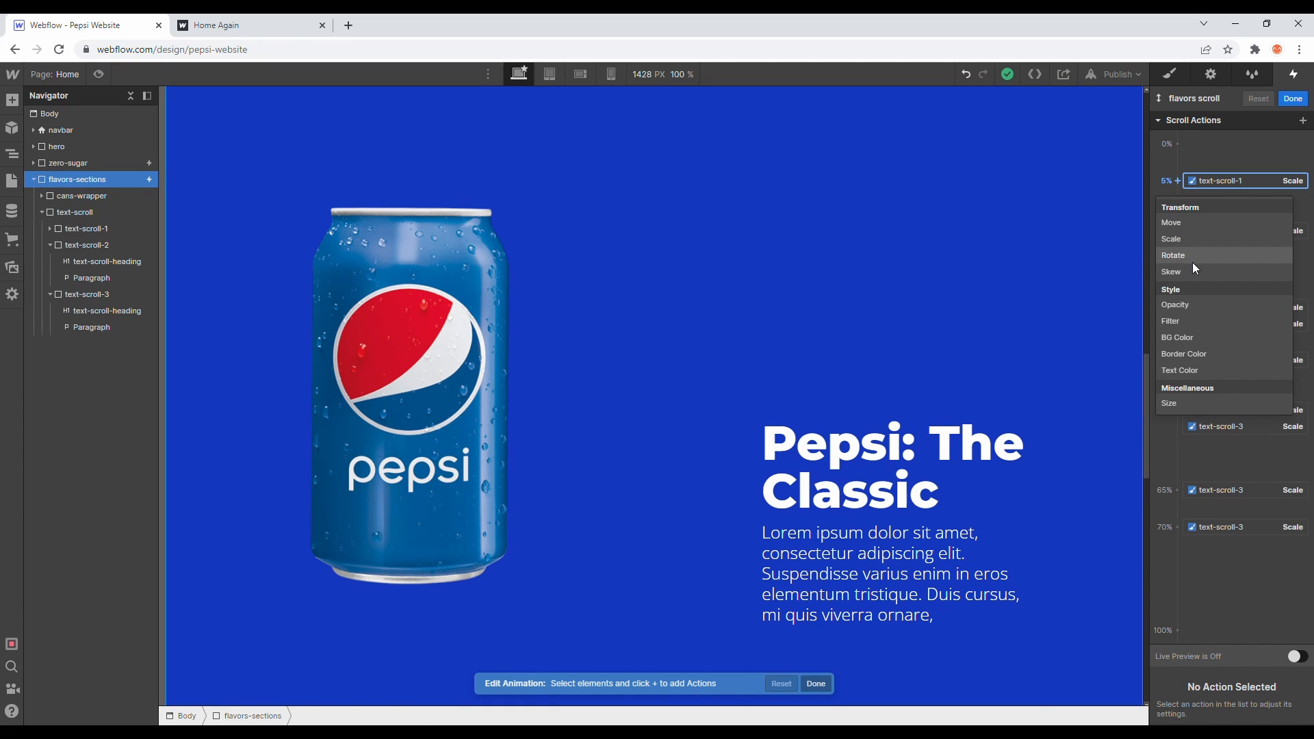
pyautogui.click(1187, 335)
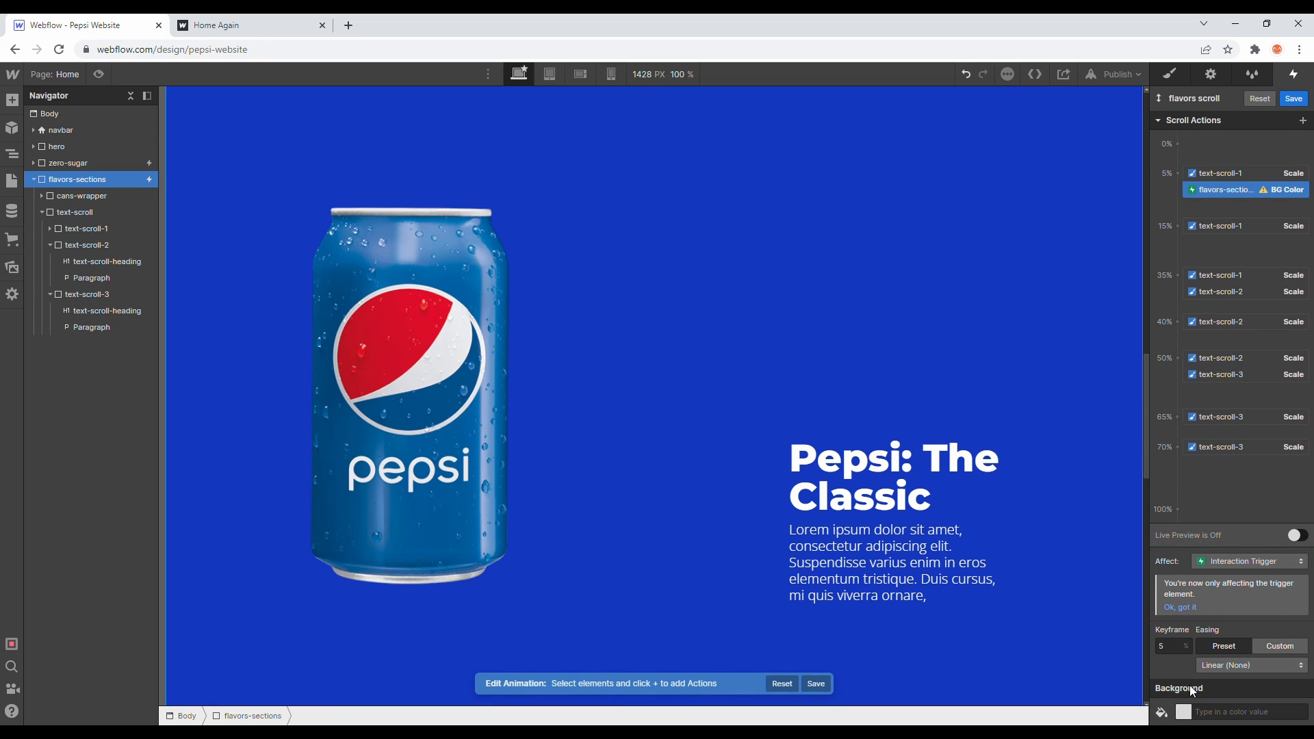
pyautogui.click(1184, 713)
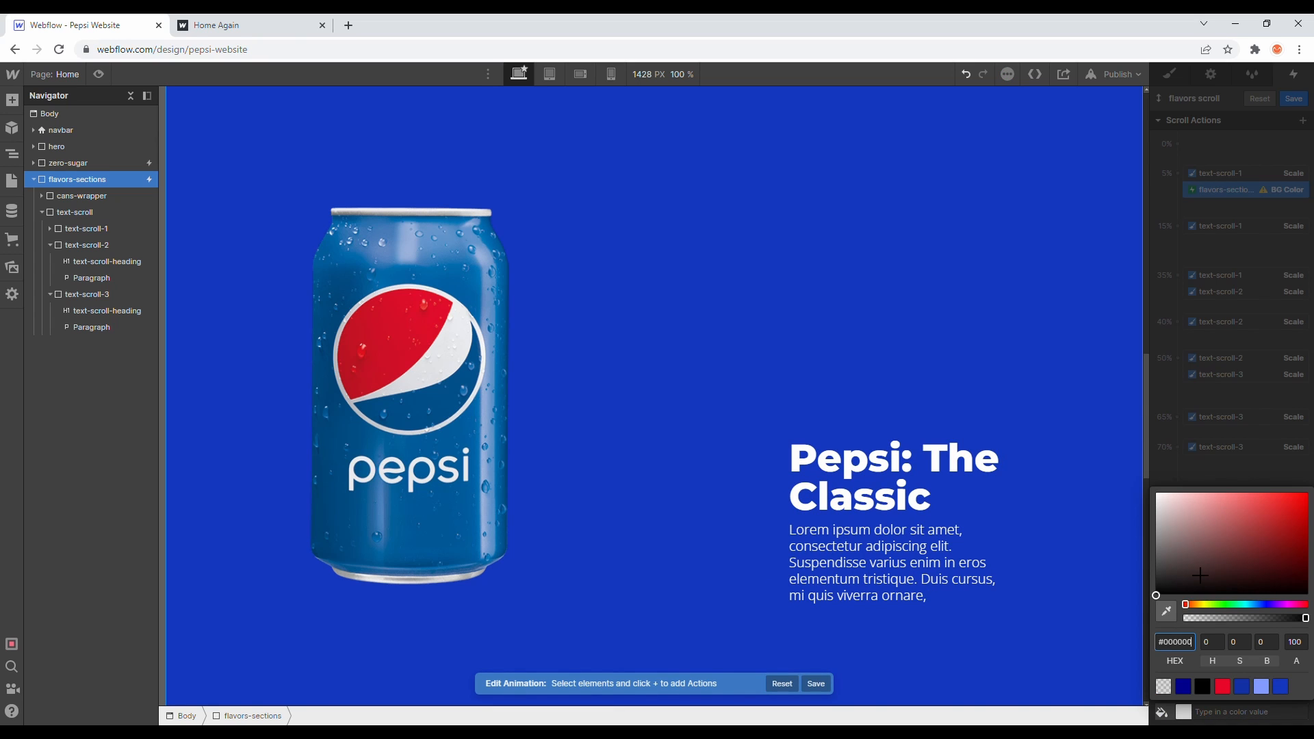
pyautogui.click(1277, 689)
pyautogui.click(1204, 429)
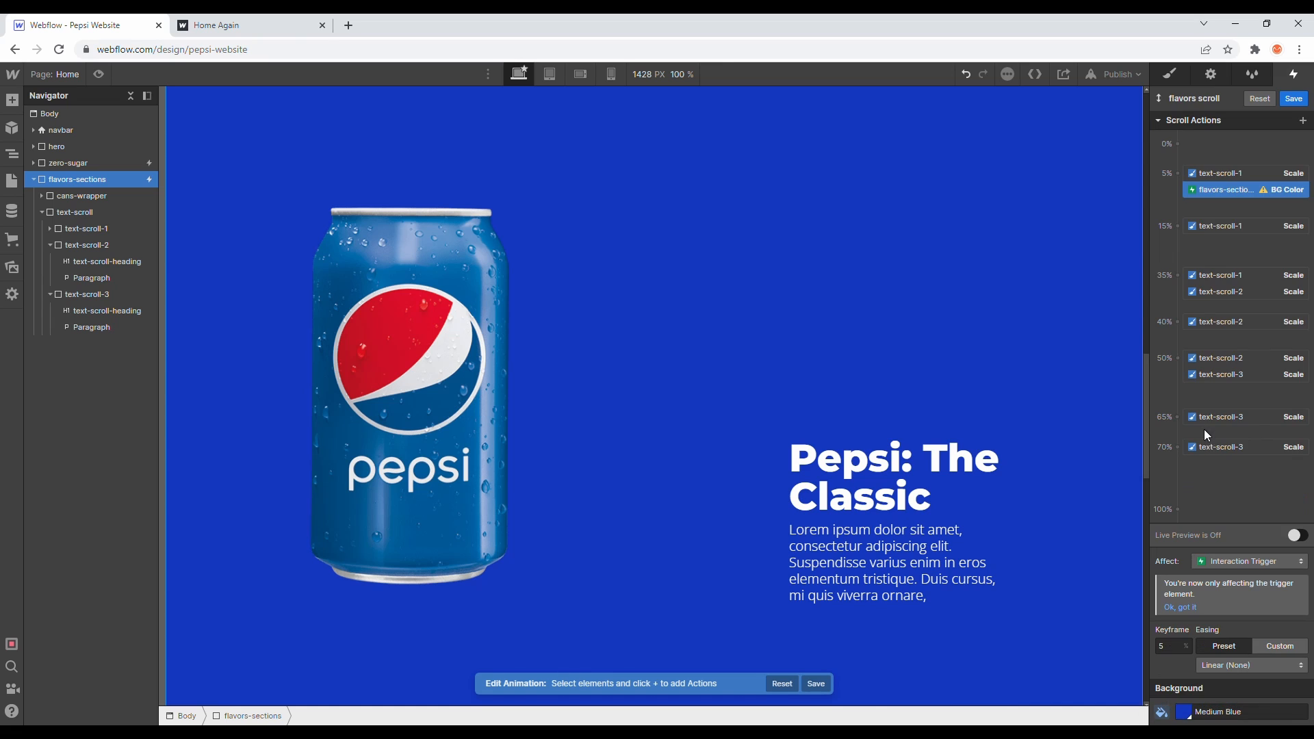
# - Add a flavors-sections BG Color action at the 35% keyframe, set to black
pyautogui.click(1192, 280)
pyautogui.click(1179, 275)
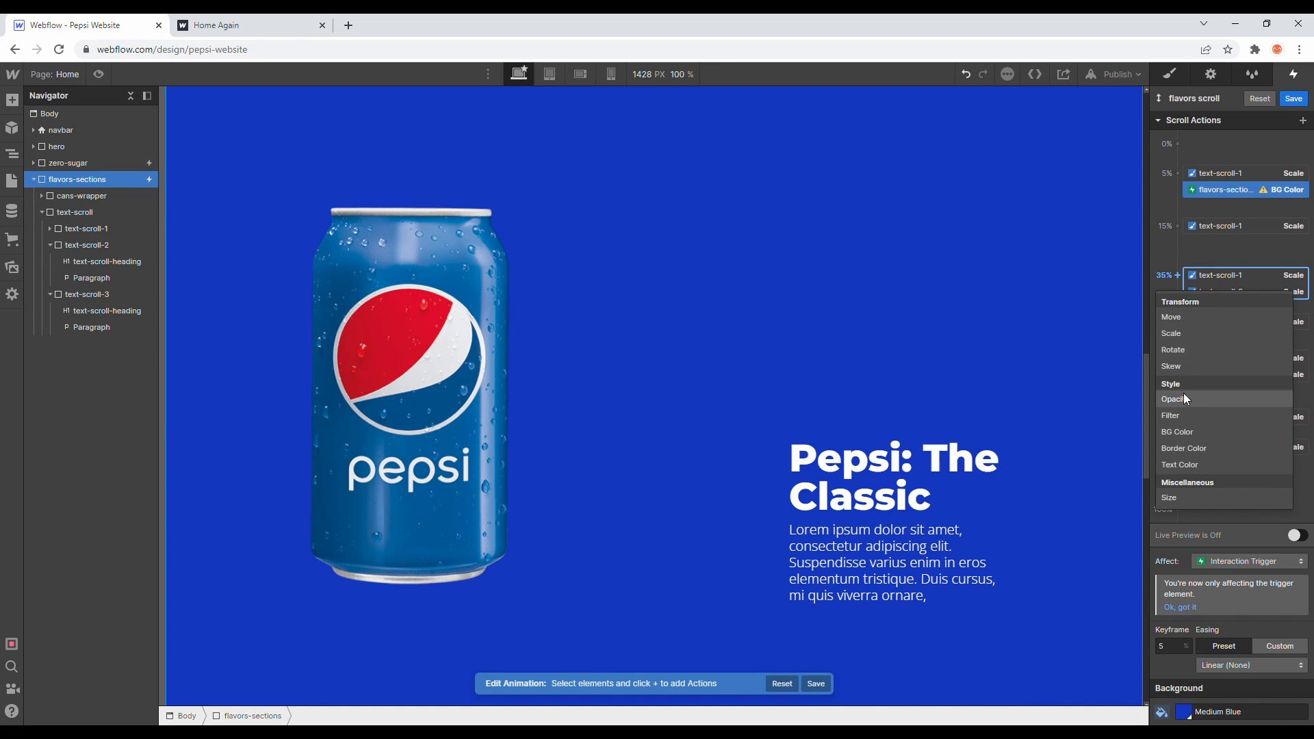
pyautogui.click(1187, 433)
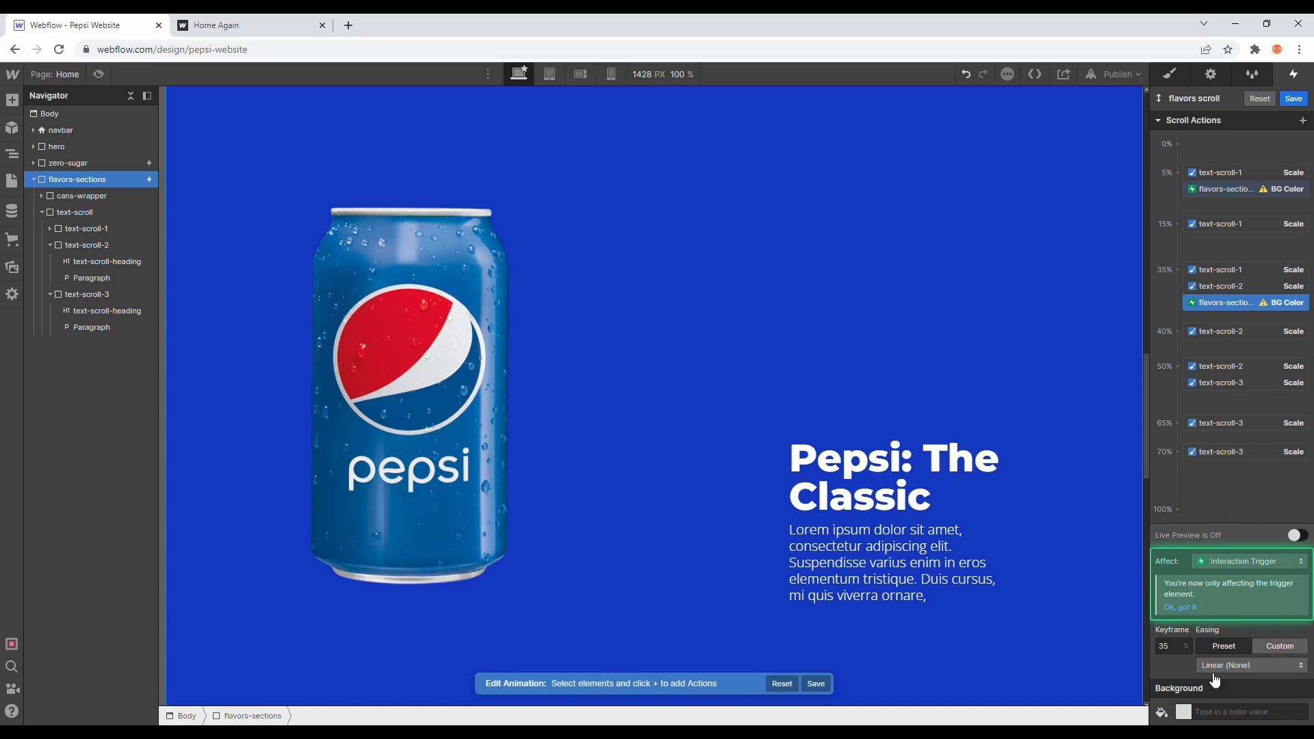
pyautogui.click(1202, 684)
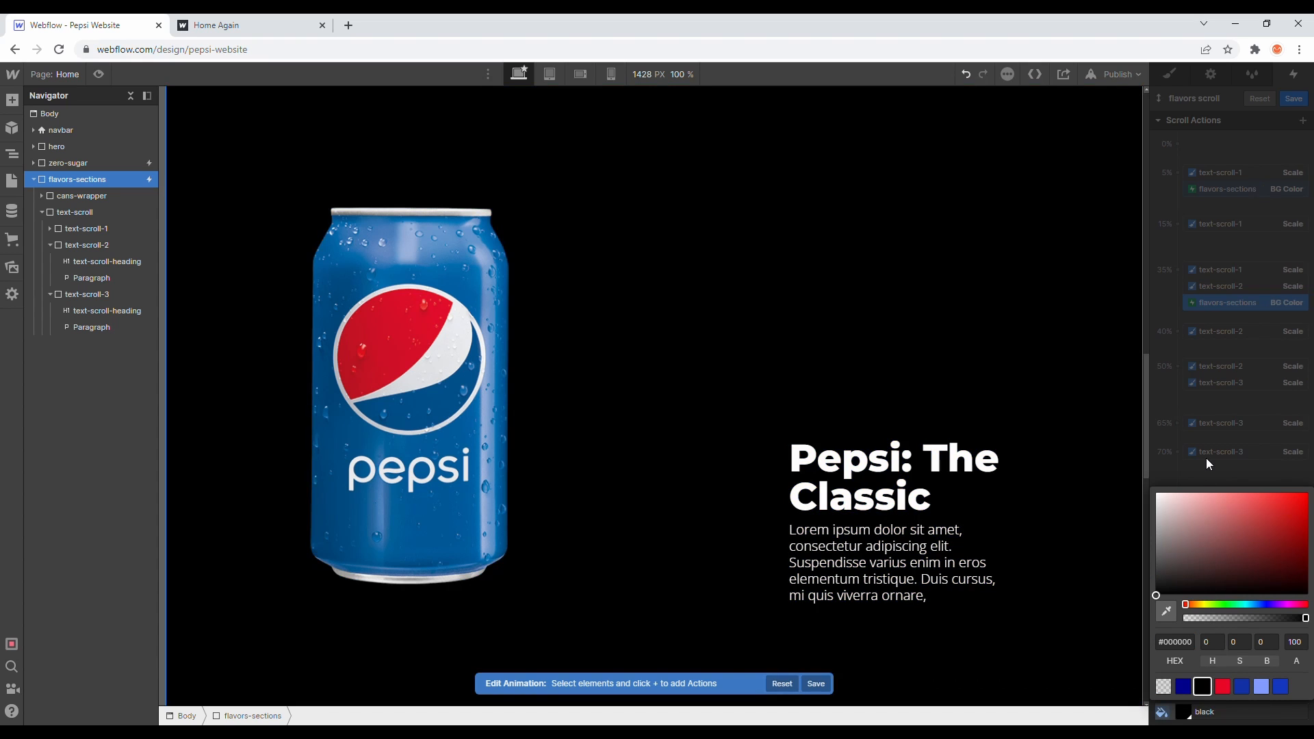
pyautogui.click(1205, 425)
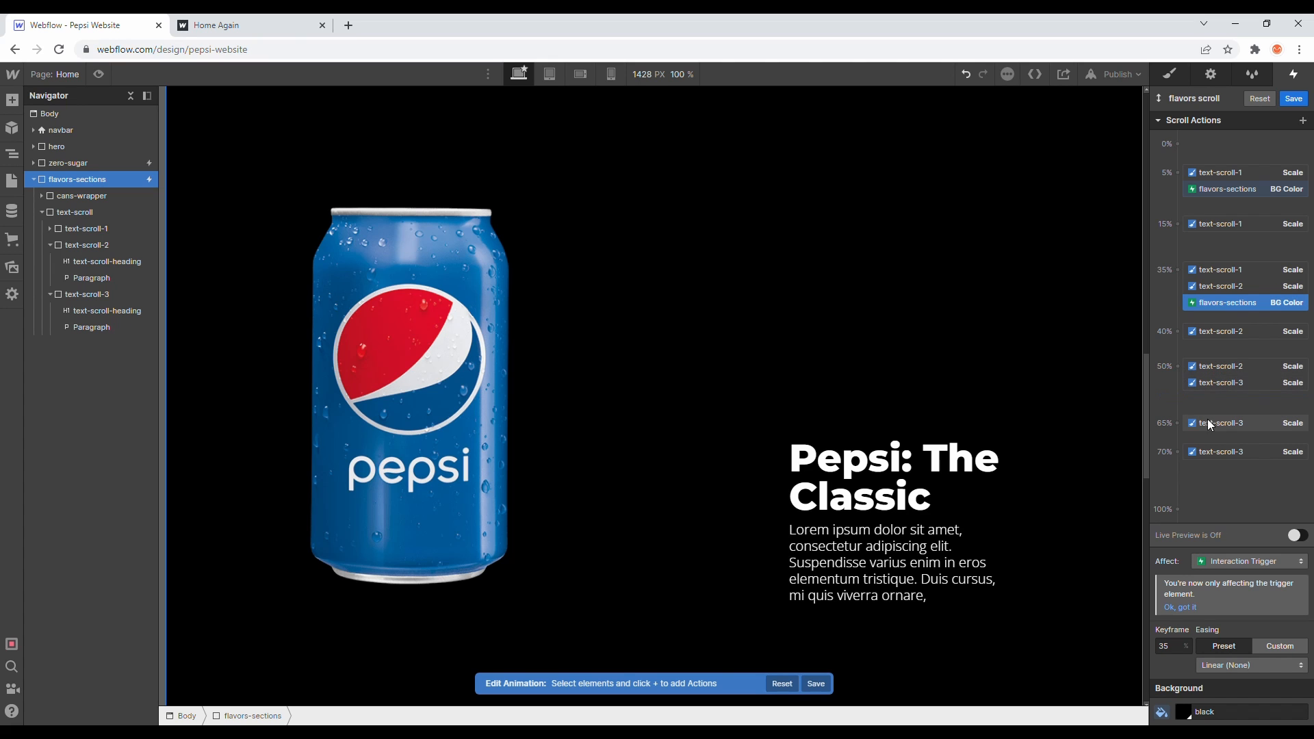
# - Try adding a gray #929292 BG Color action for text-scroll-3 at the 50% keyframe
pyautogui.click(1228, 424)
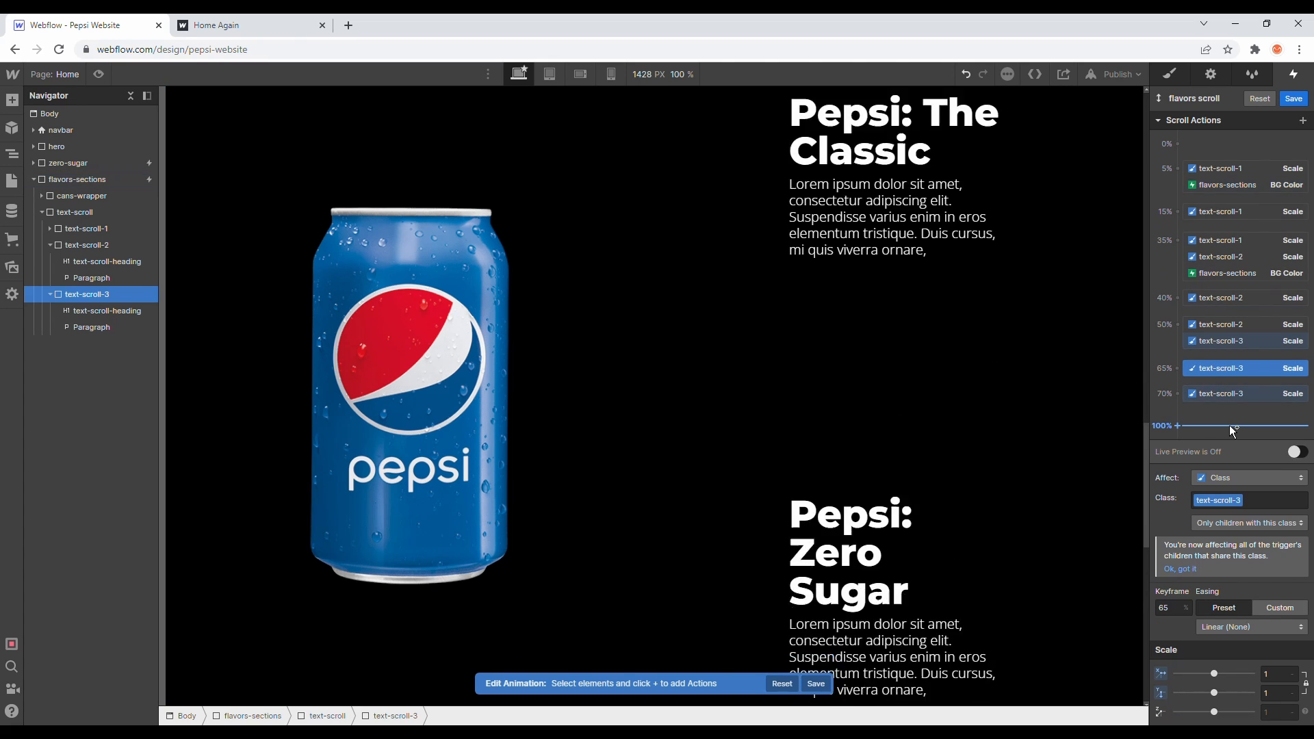
pyautogui.click(1211, 341)
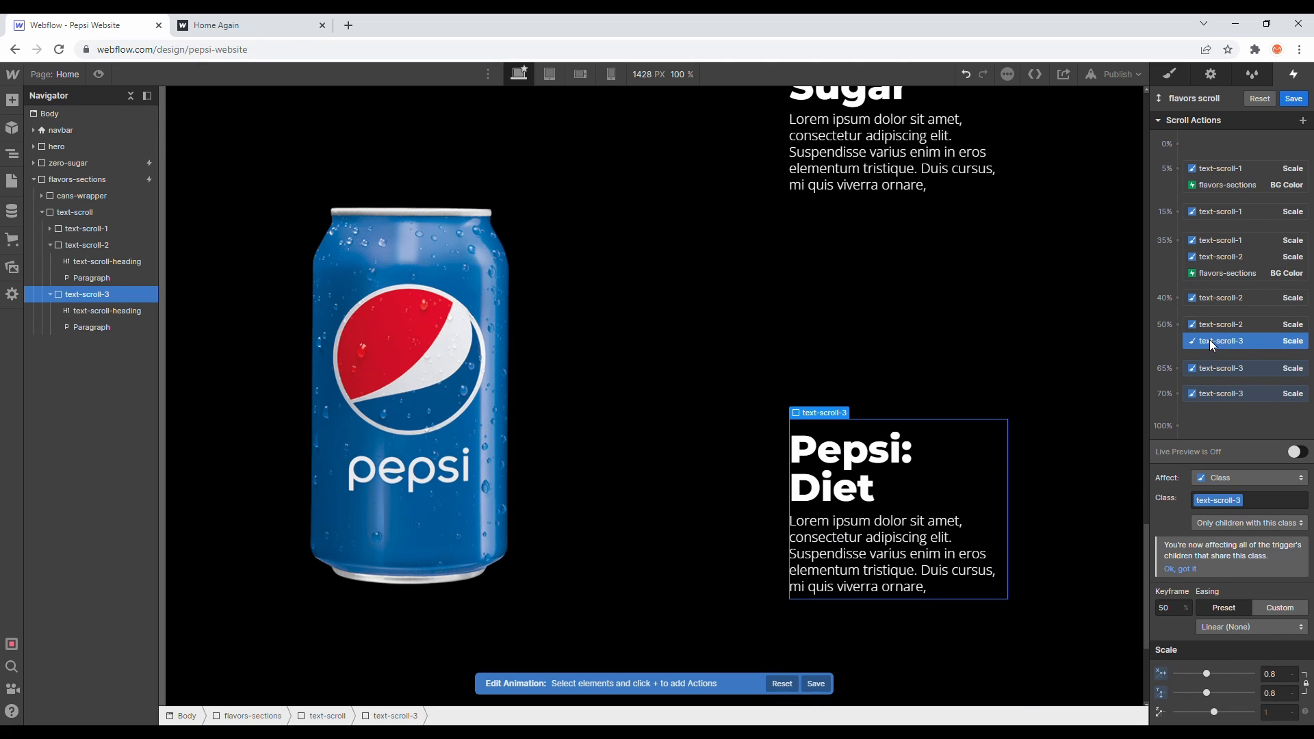
pyautogui.click(1176, 324)
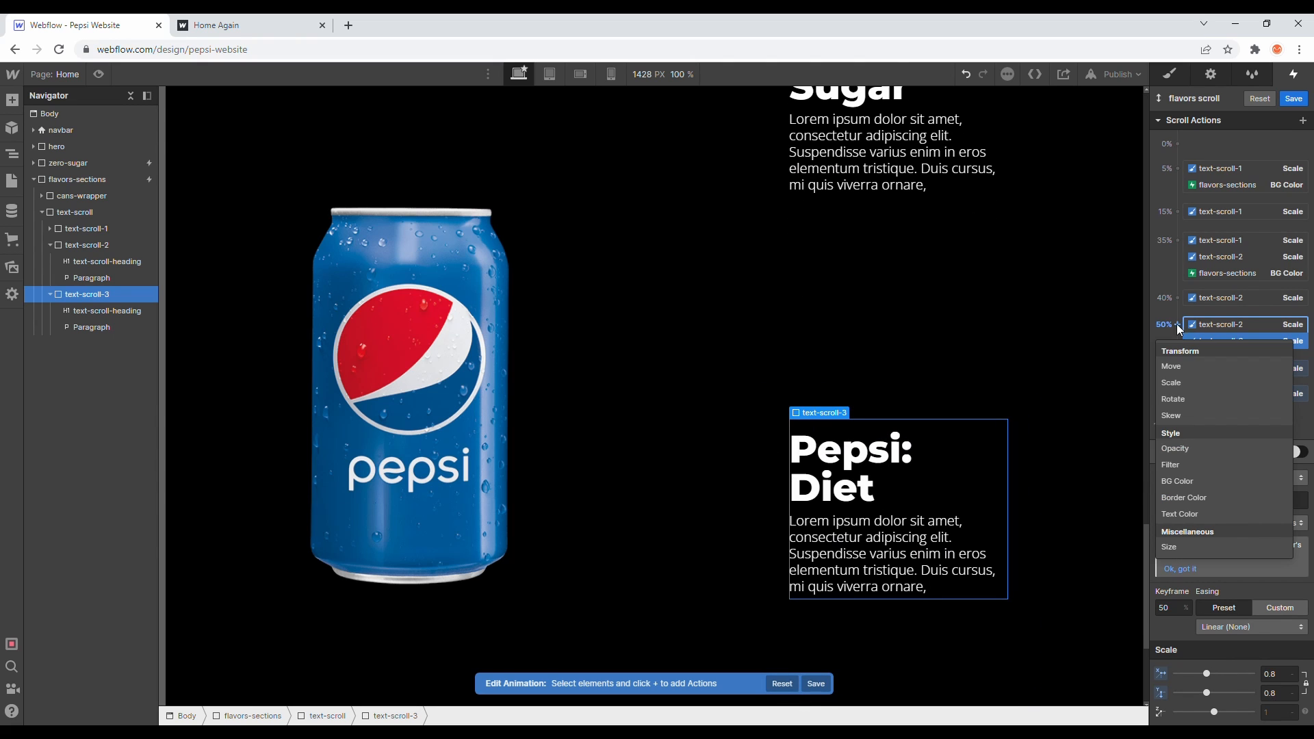
pyautogui.click(1189, 479)
pyautogui.click(1183, 711)
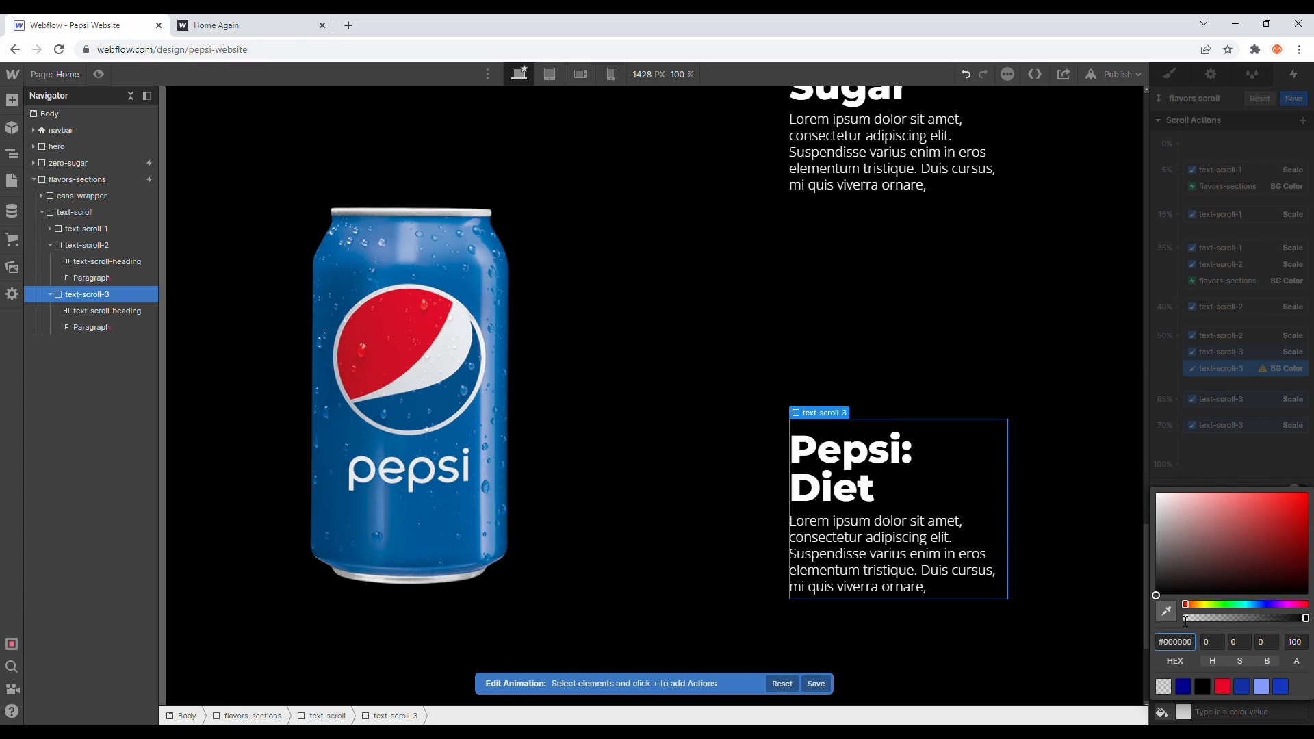
pyautogui.moveTo(1184, 562); pyautogui.dragTo(1158, 537)
pyautogui.click(1193, 458)
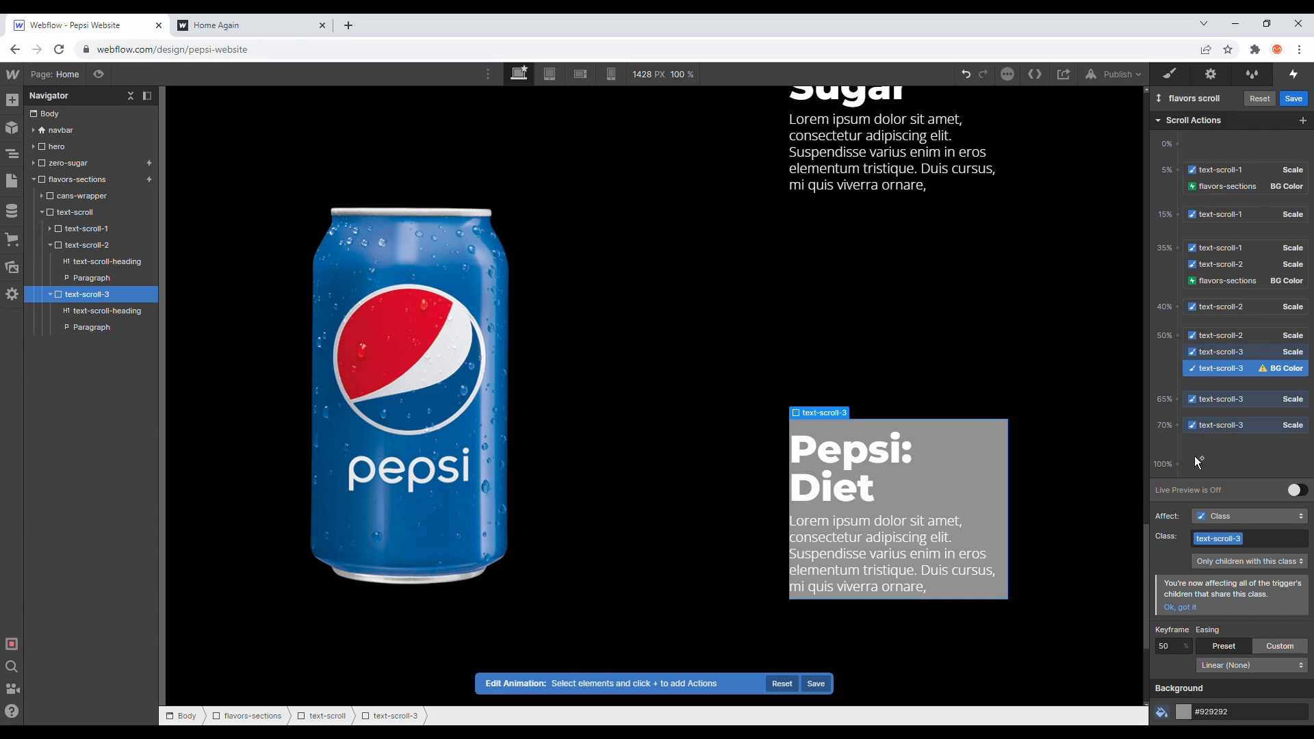
pyautogui.click(1209, 397)
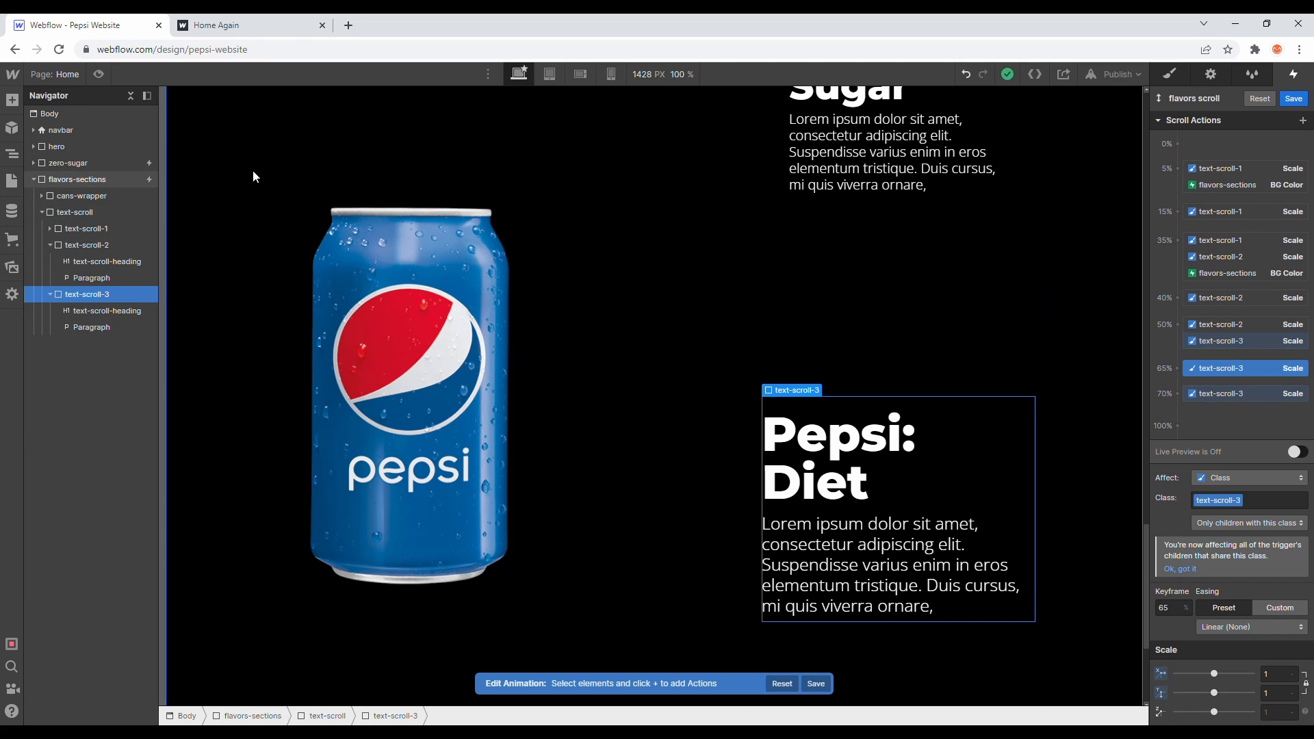
# - Add a flavors-sections BG Color action at the 50% keyframe, set to gray #727272
pyautogui.click(1227, 274)
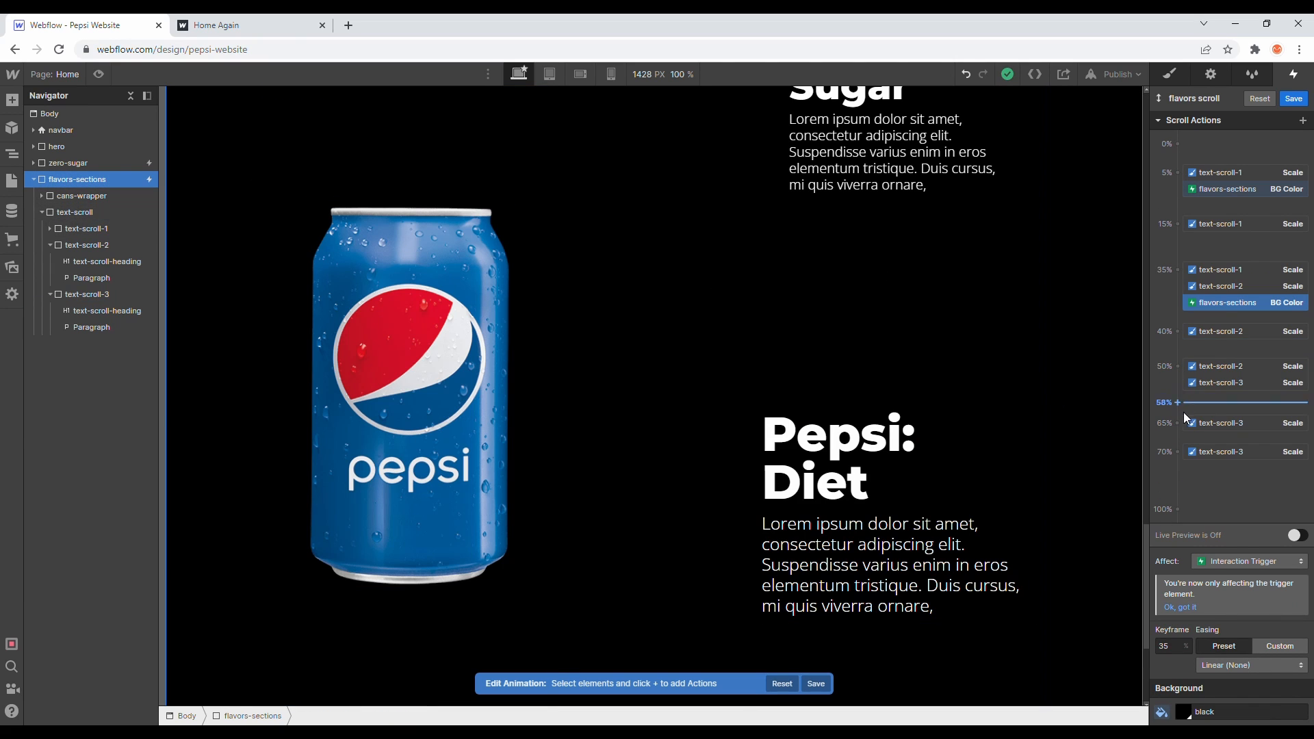
pyautogui.click(1177, 424)
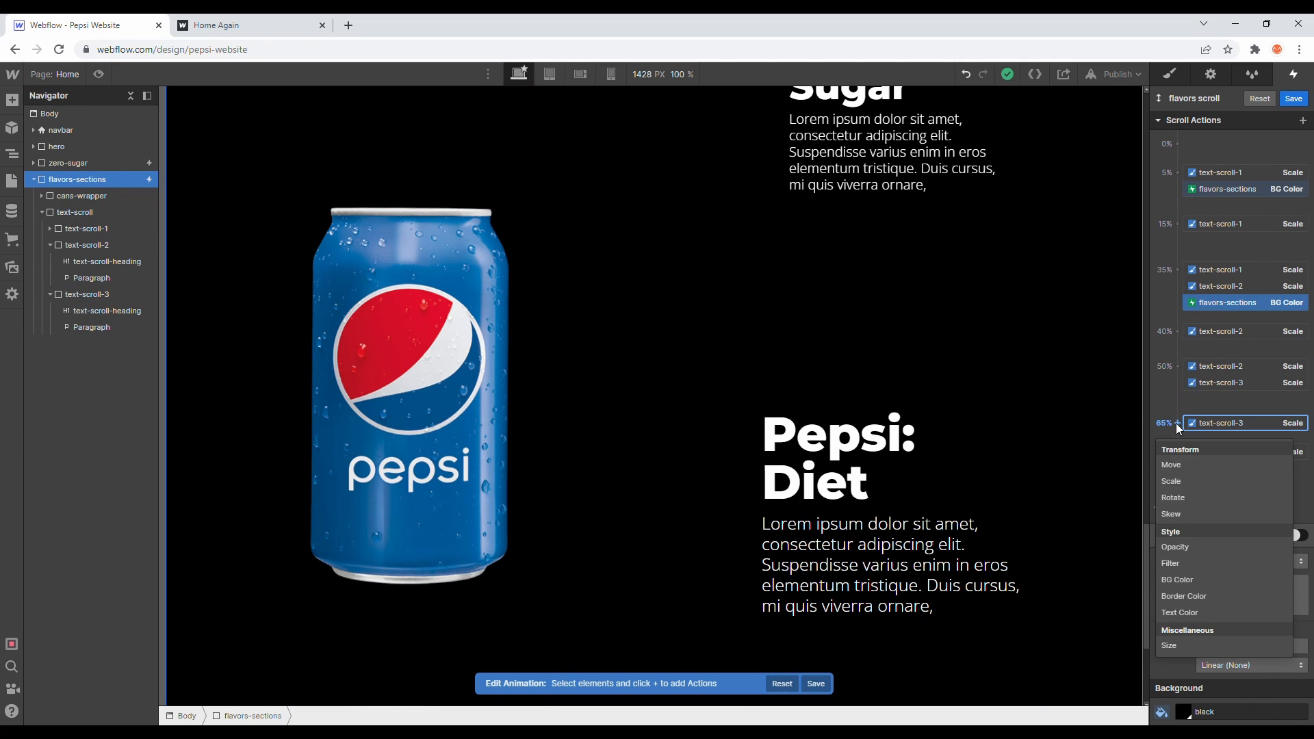
pyautogui.click(1177, 367)
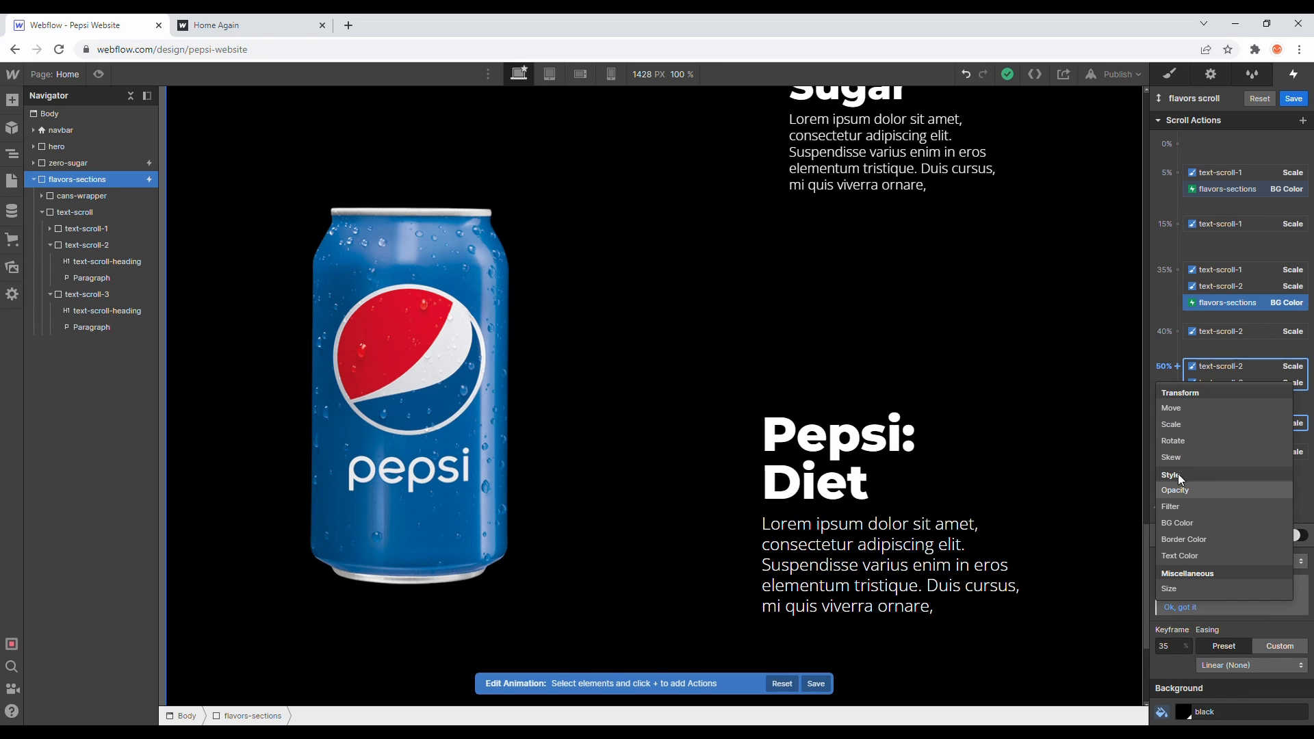
pyautogui.click(1181, 523)
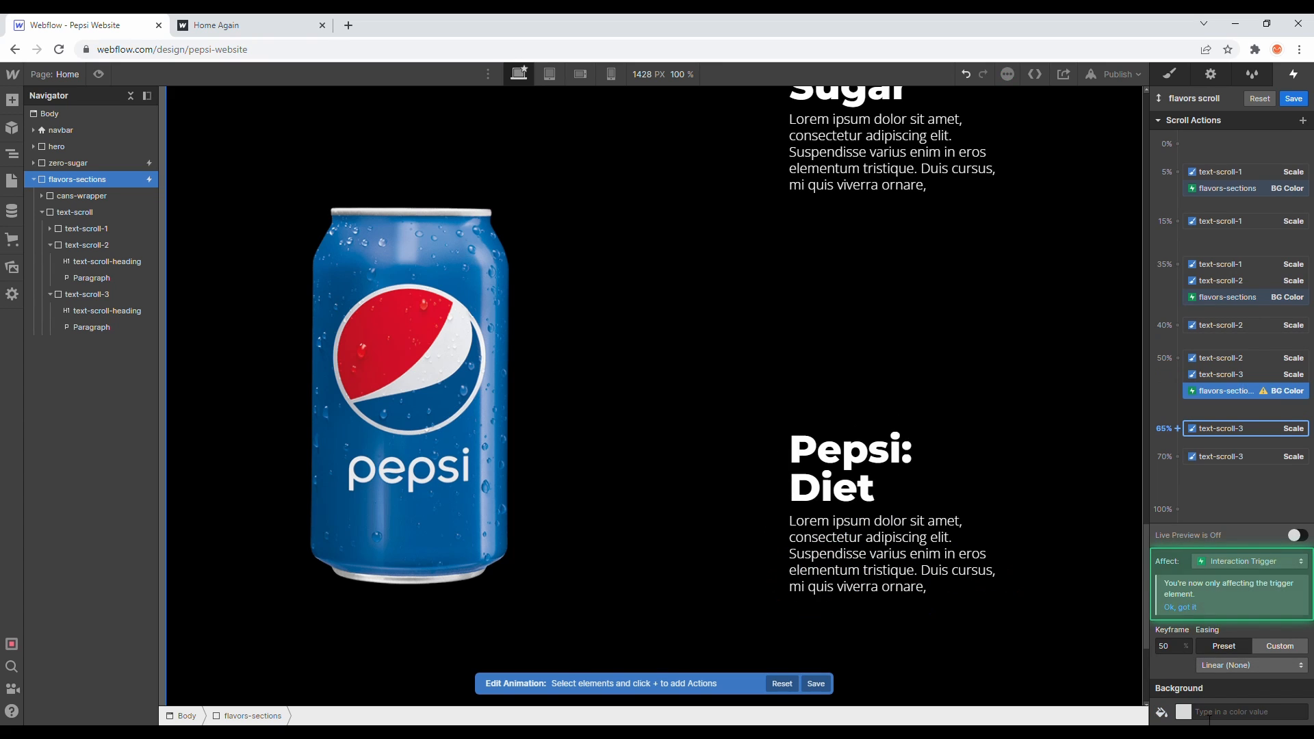
pyautogui.click(1184, 713)
pyautogui.moveTo(1203, 554); pyautogui.dragTo(1140, 560)
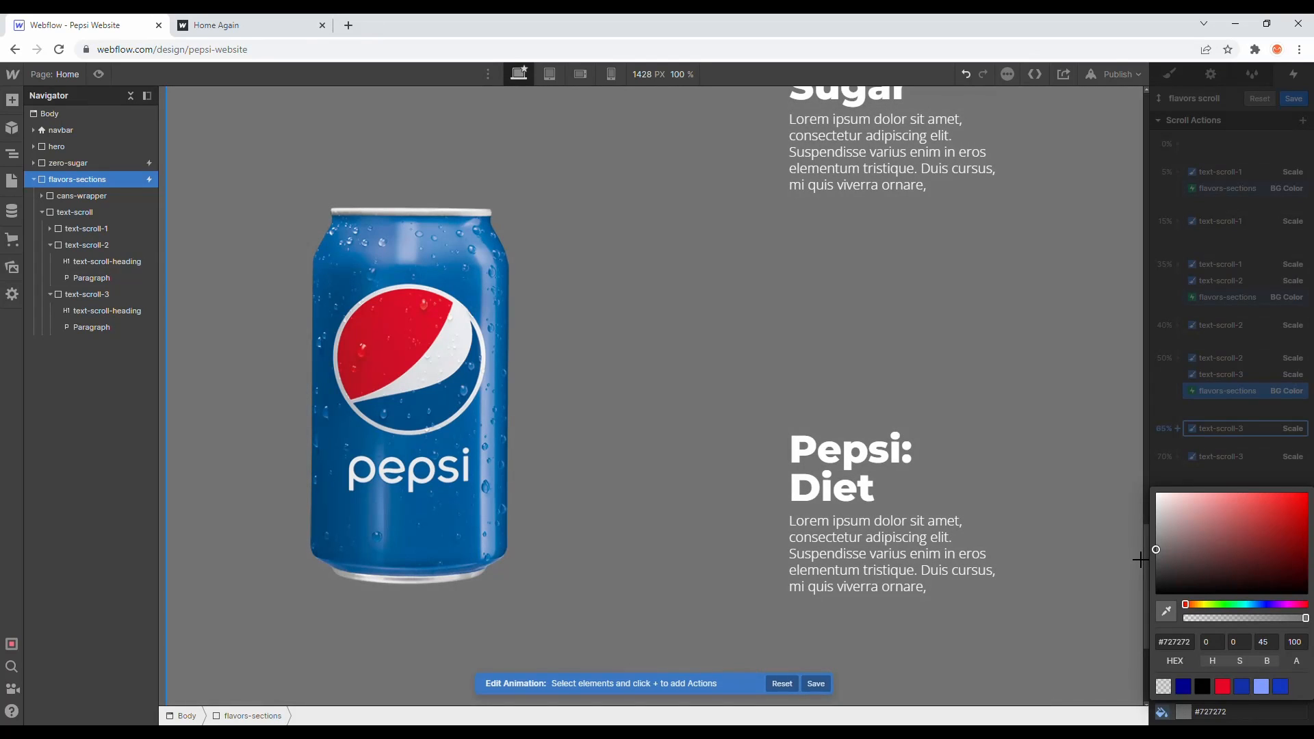
pyautogui.click(1175, 444)
# - Turn on live preview, scroll through the flavors section to check the color changes, and save the flavors scroll animation
pyautogui.click(1298, 535)
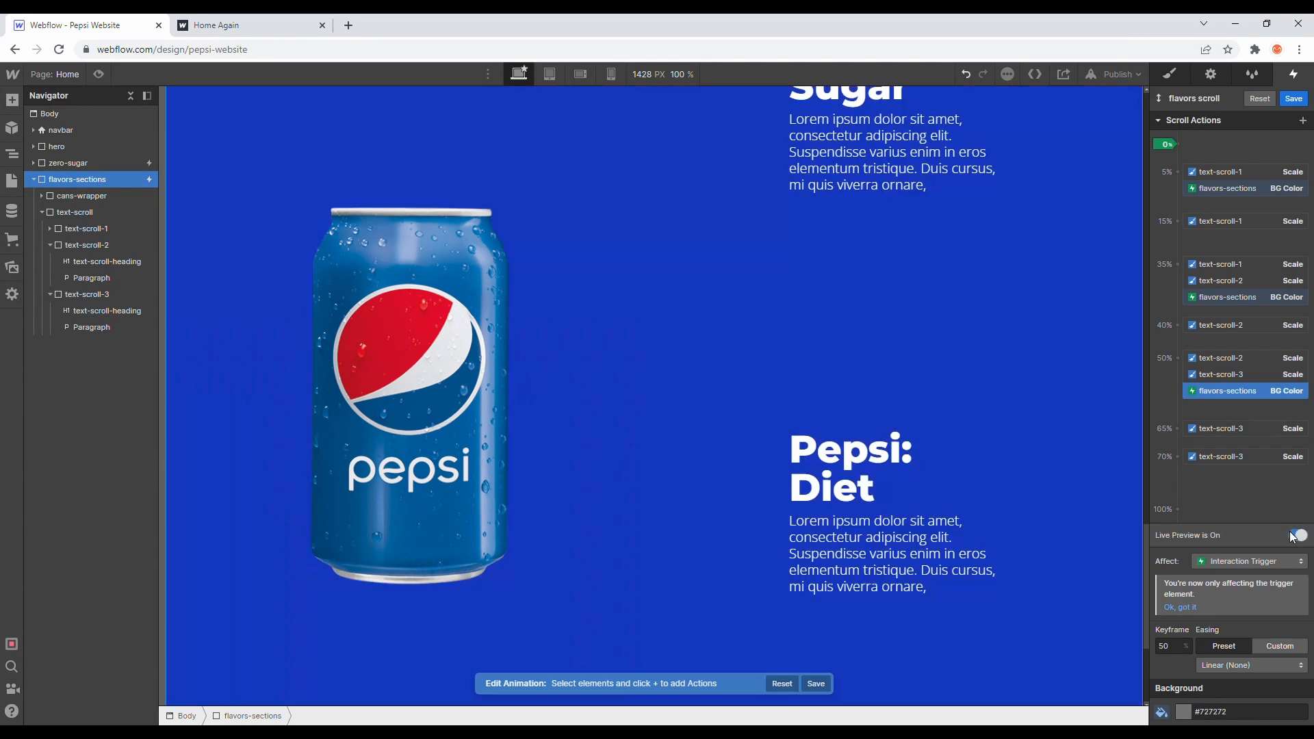
pyautogui.scroll(18, 902, 441)
pyautogui.scroll(-5, 902, 441)
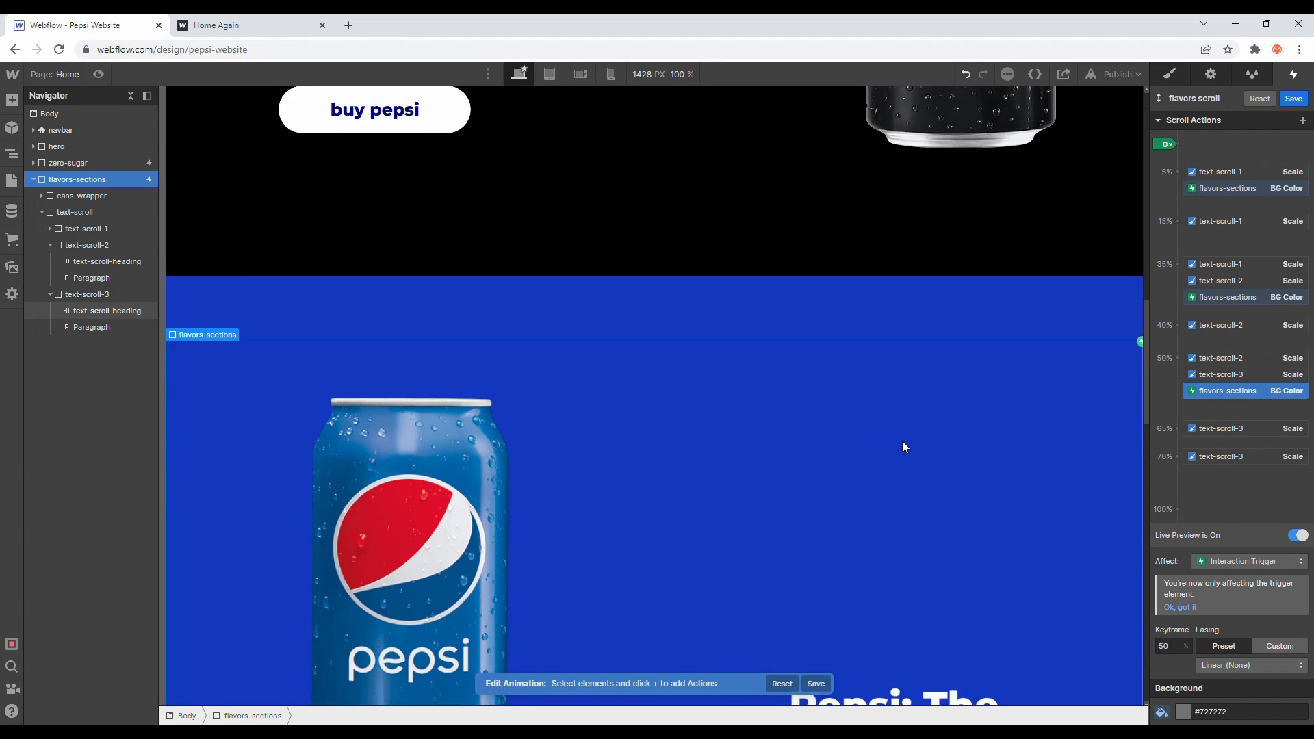
pyautogui.scroll(-1, 903, 442)
pyautogui.scroll(-6, 903, 444)
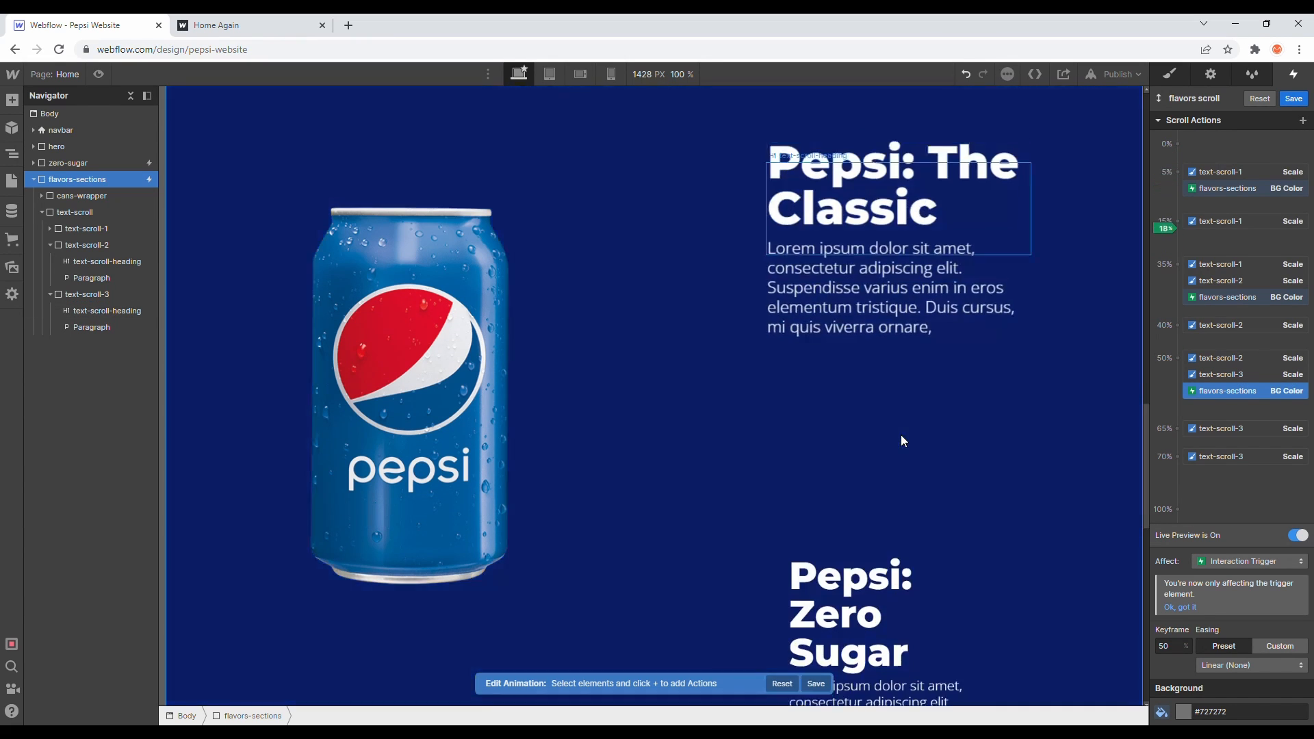
pyautogui.scroll(-5, 898, 430)
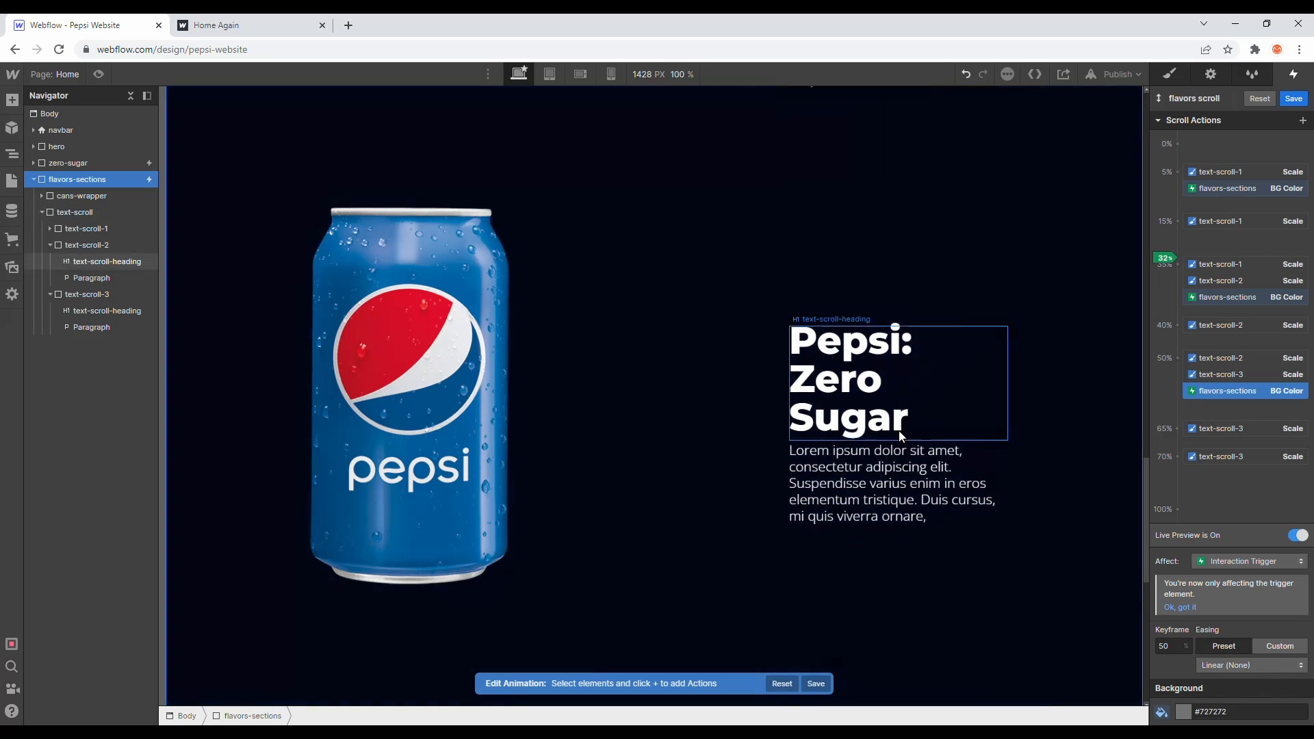
pyautogui.scroll(-5, 895, 424)
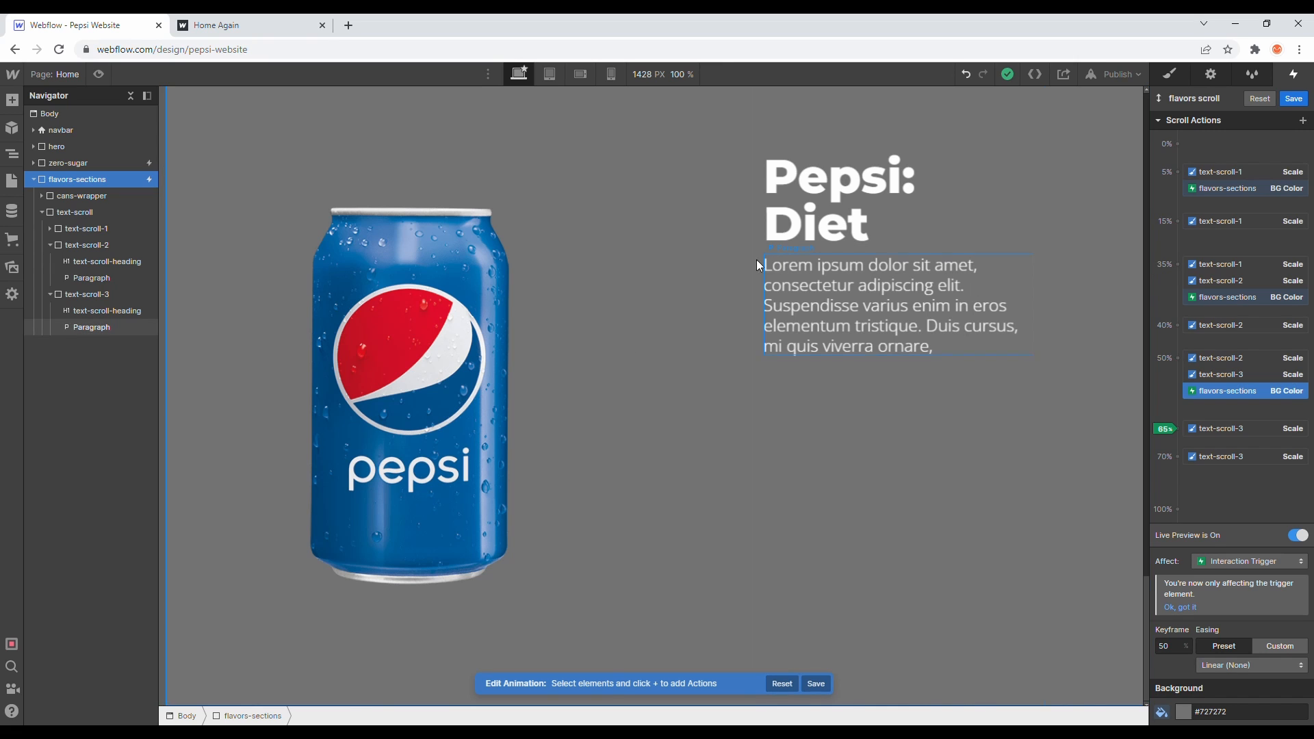
pyautogui.click(487, 297)
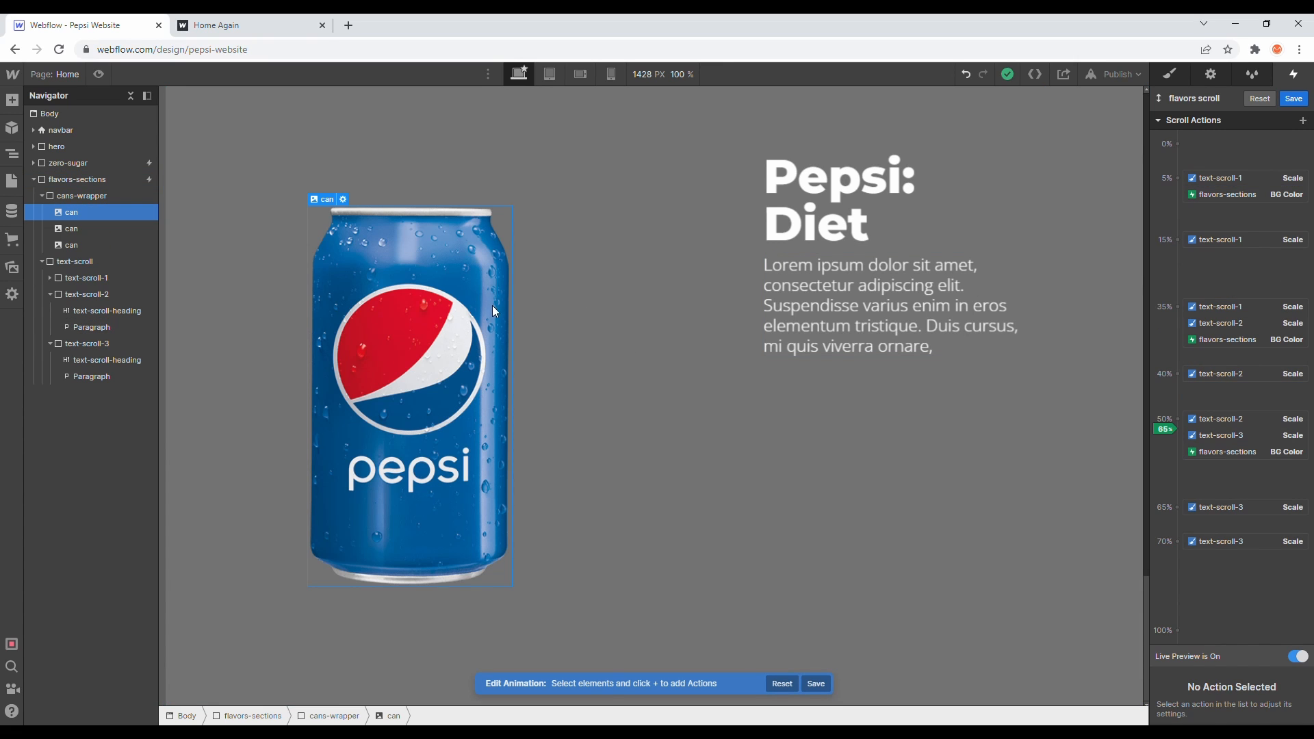
pyautogui.click(1302, 101)
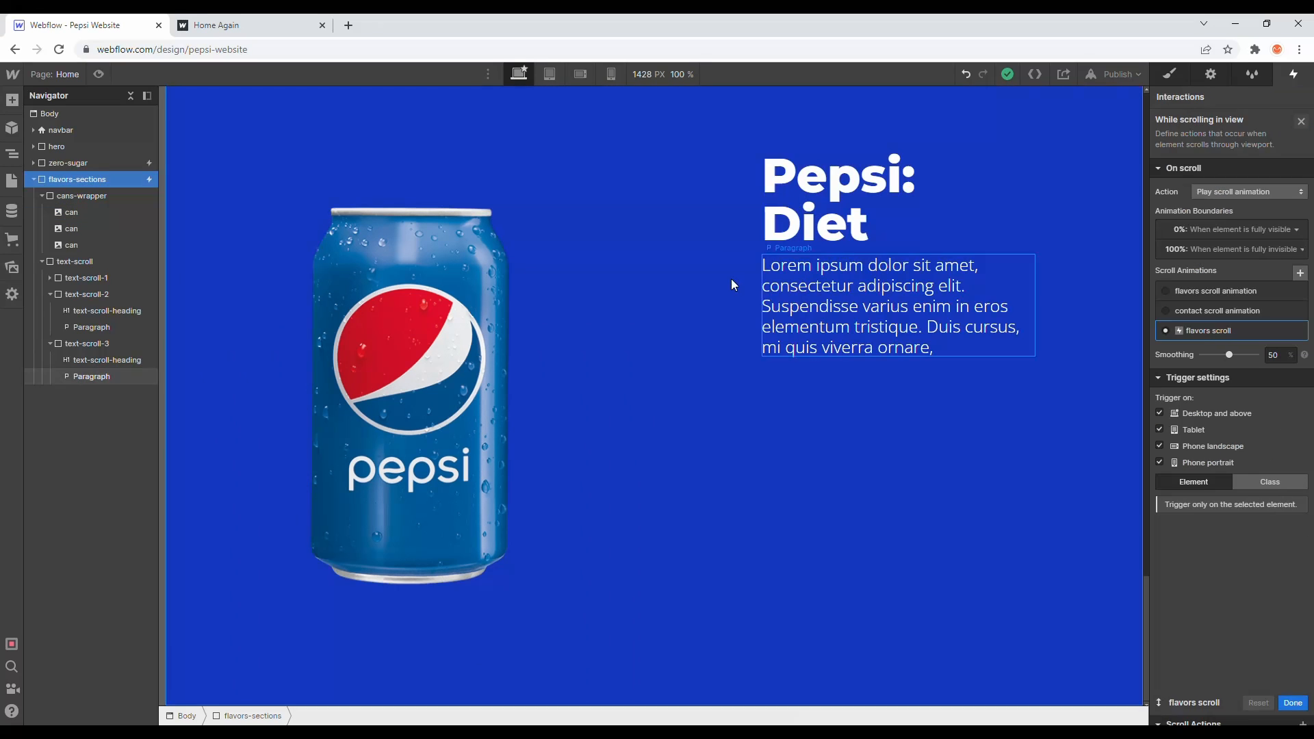
# - Remove the blue-can class from the first can image in the cans wrapper
pyautogui.click(437, 306)
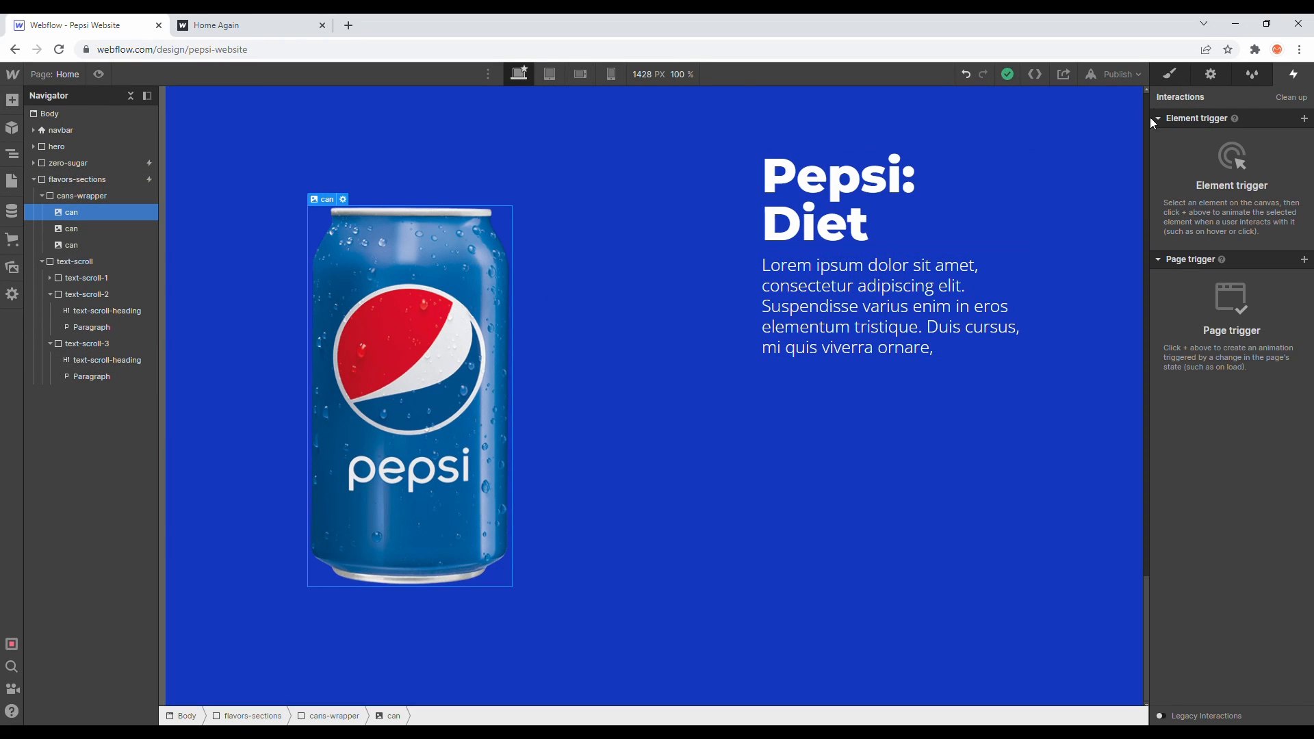
pyautogui.click(1168, 78)
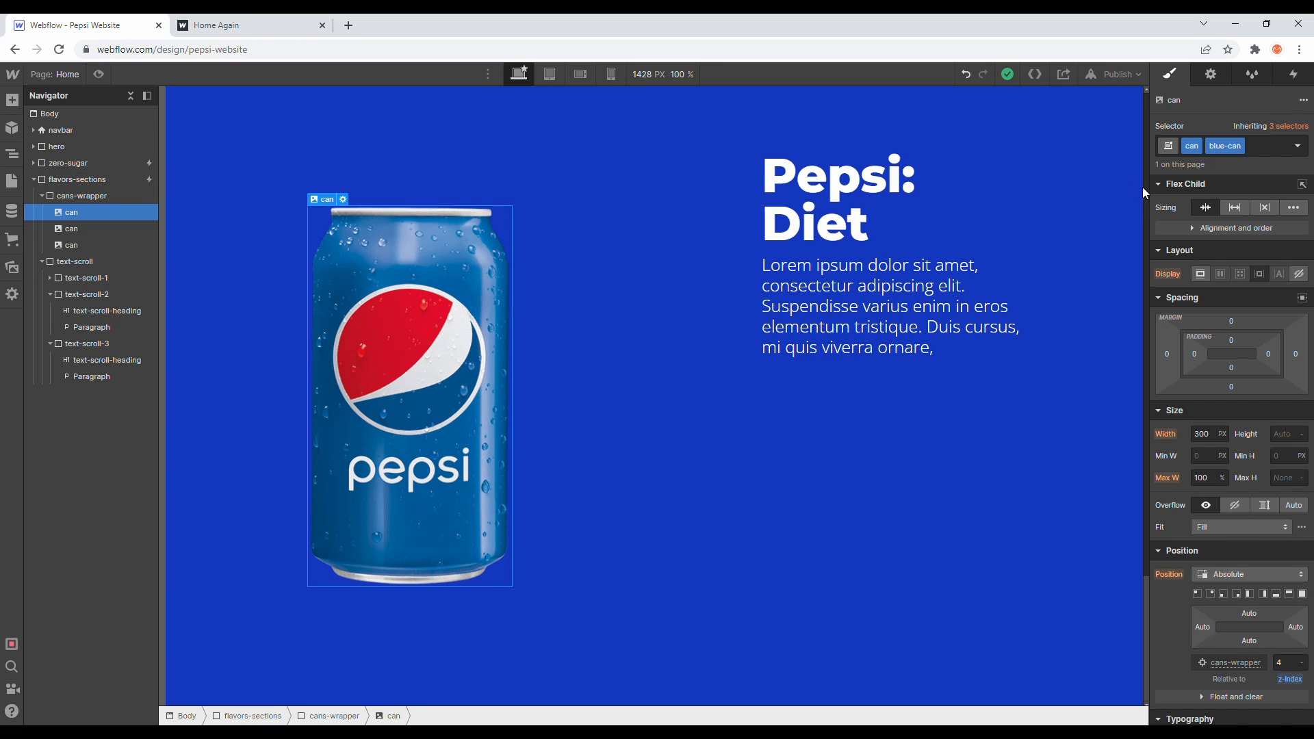
pyautogui.click(1199, 148)
pyautogui.click(1241, 145)
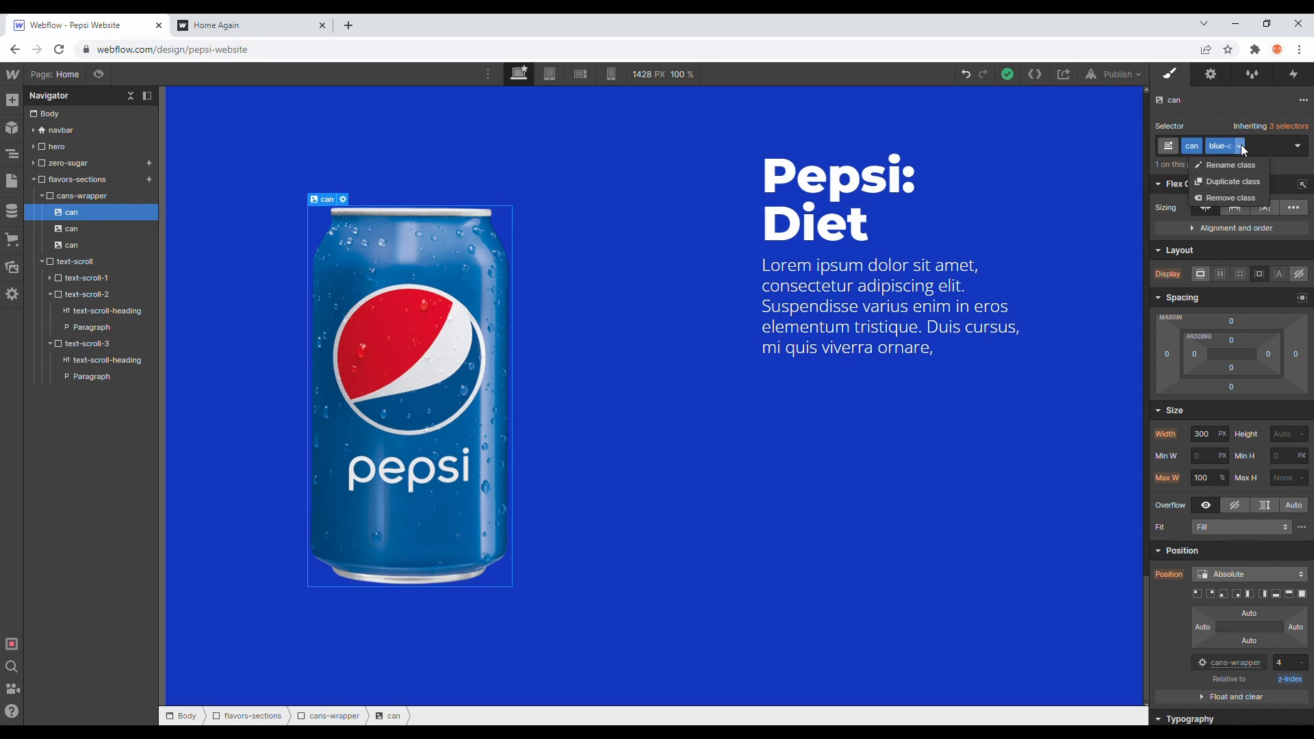
pyautogui.click(1229, 198)
pyautogui.click(1197, 146)
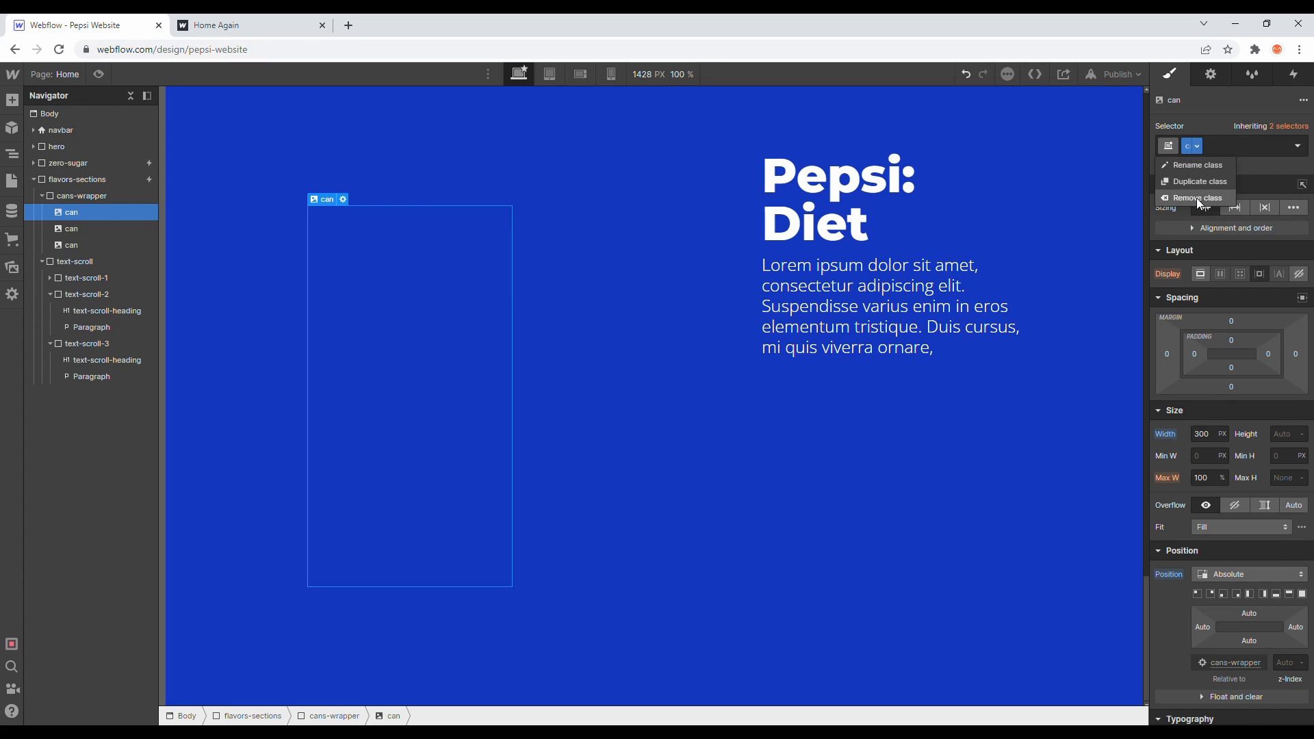
pyautogui.click(123, 211)
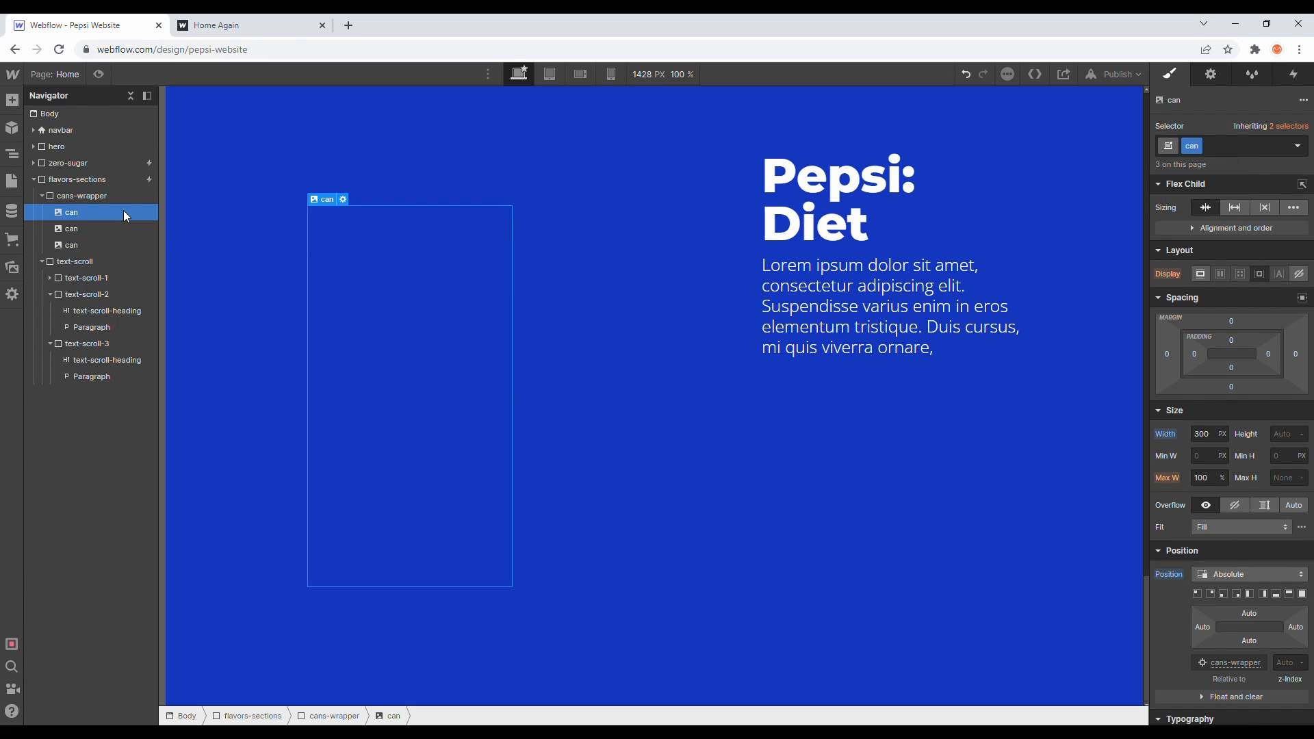
# - Delete all three can images from the cans-wrapper
pyautogui.press('Delete')
pyautogui.press('Delete')
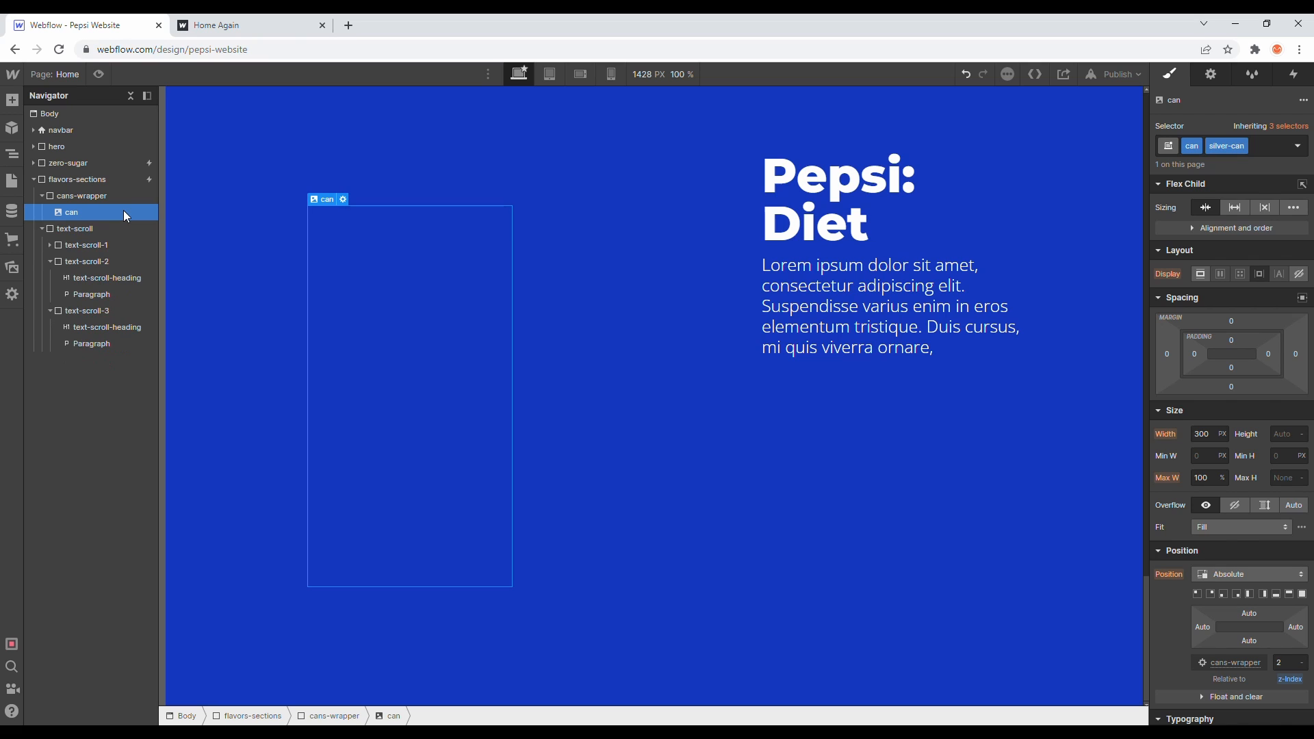
pyautogui.press('Delete')
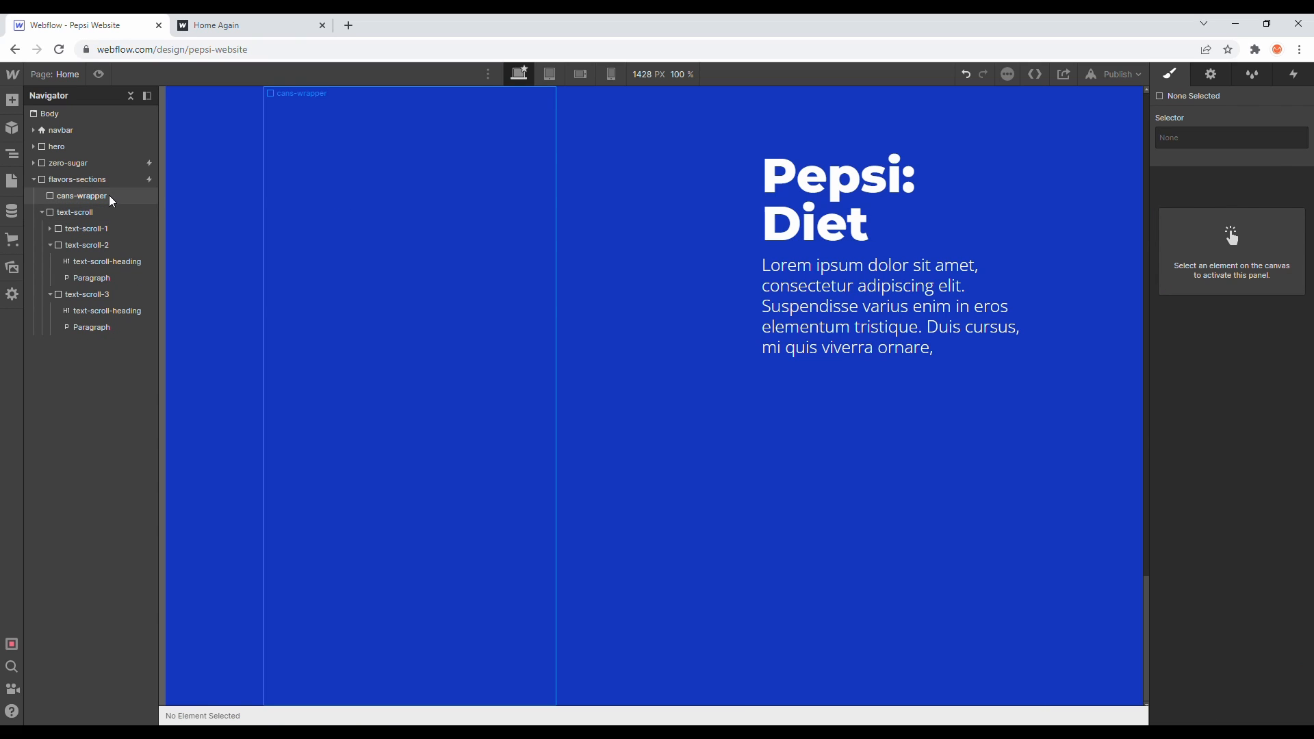
# - Undo the deletion of the three can images and the removal of the blue-can class
pyautogui.click(109, 195)
pyautogui.hotkey('ctrl', 'z')
pyautogui.hotkey('ctrl', 'z')
pyautogui.hotkey('ctrl', 'z')
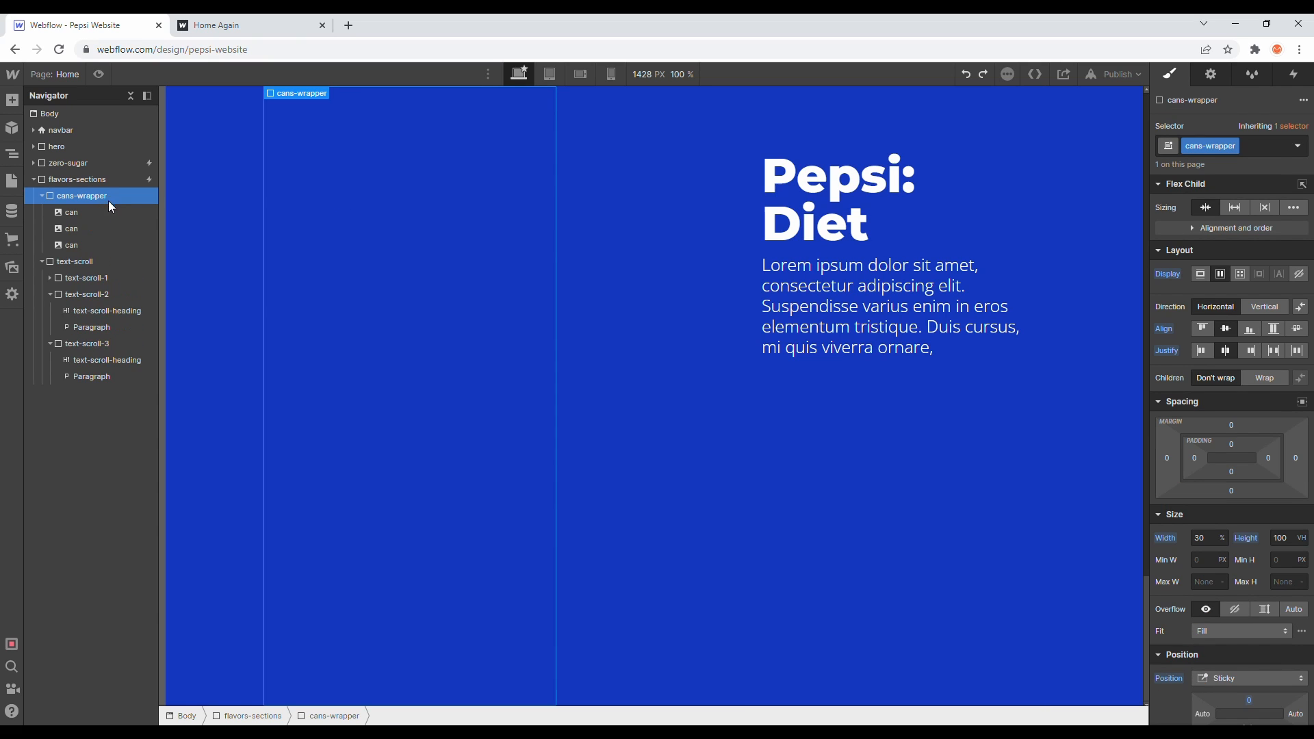
pyautogui.click(103, 217)
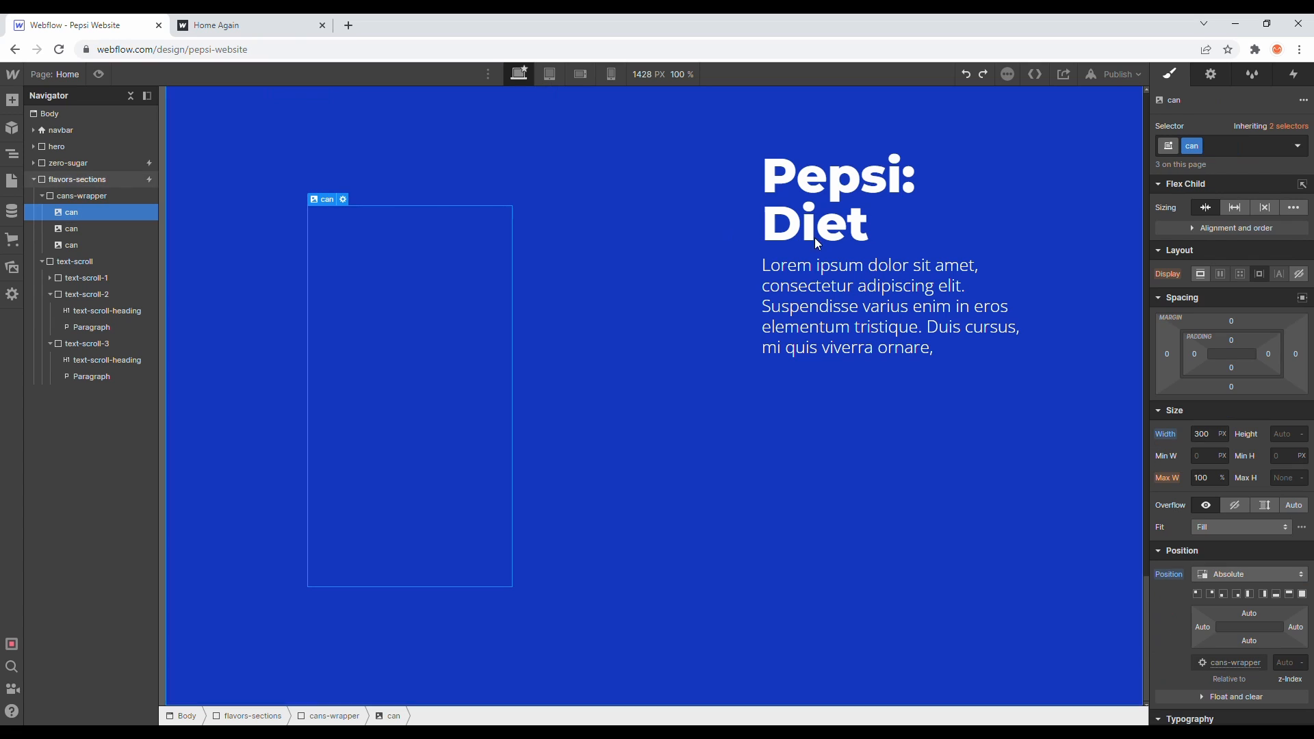
pyautogui.click(1197, 145)
pyautogui.hotkey('ctrl', 'z')
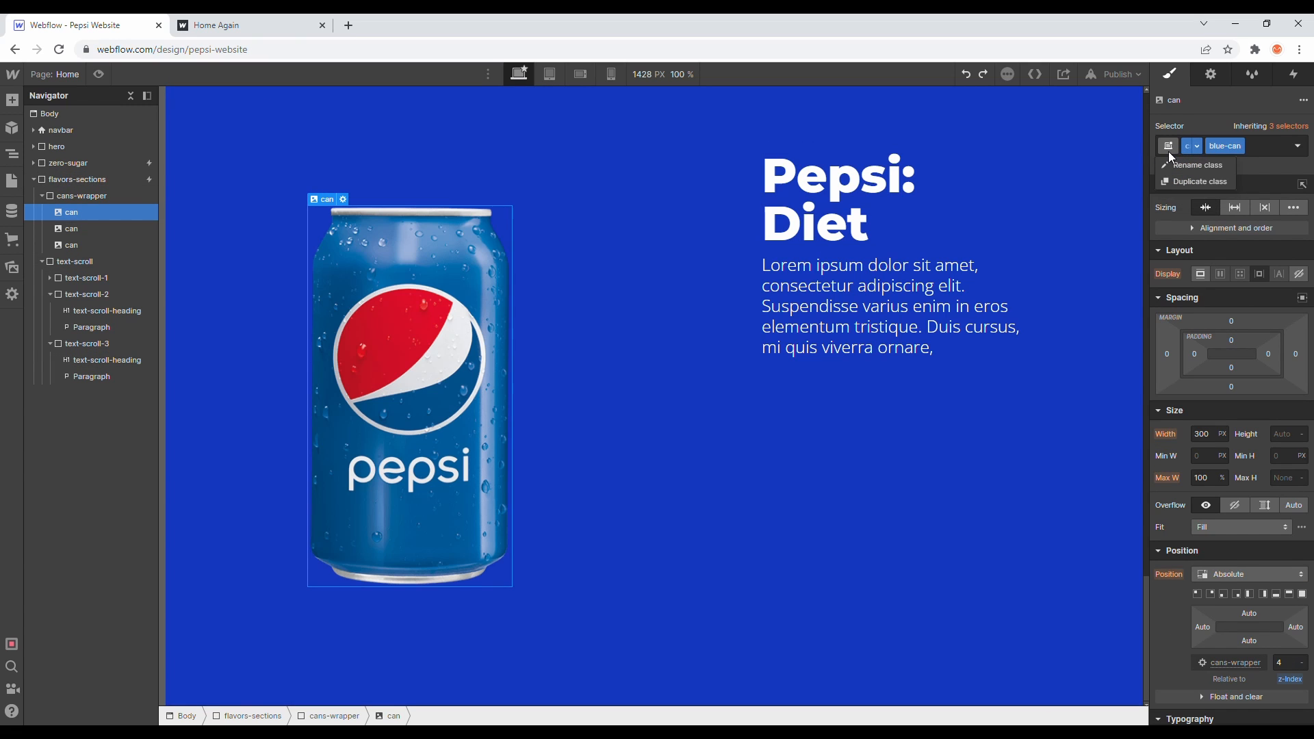
# - Remove the blue-can, black-can and silver-can combo classes from the three can images, leaving only the can class
pyautogui.click(1239, 149)
pyautogui.doubleClick(1238, 149)
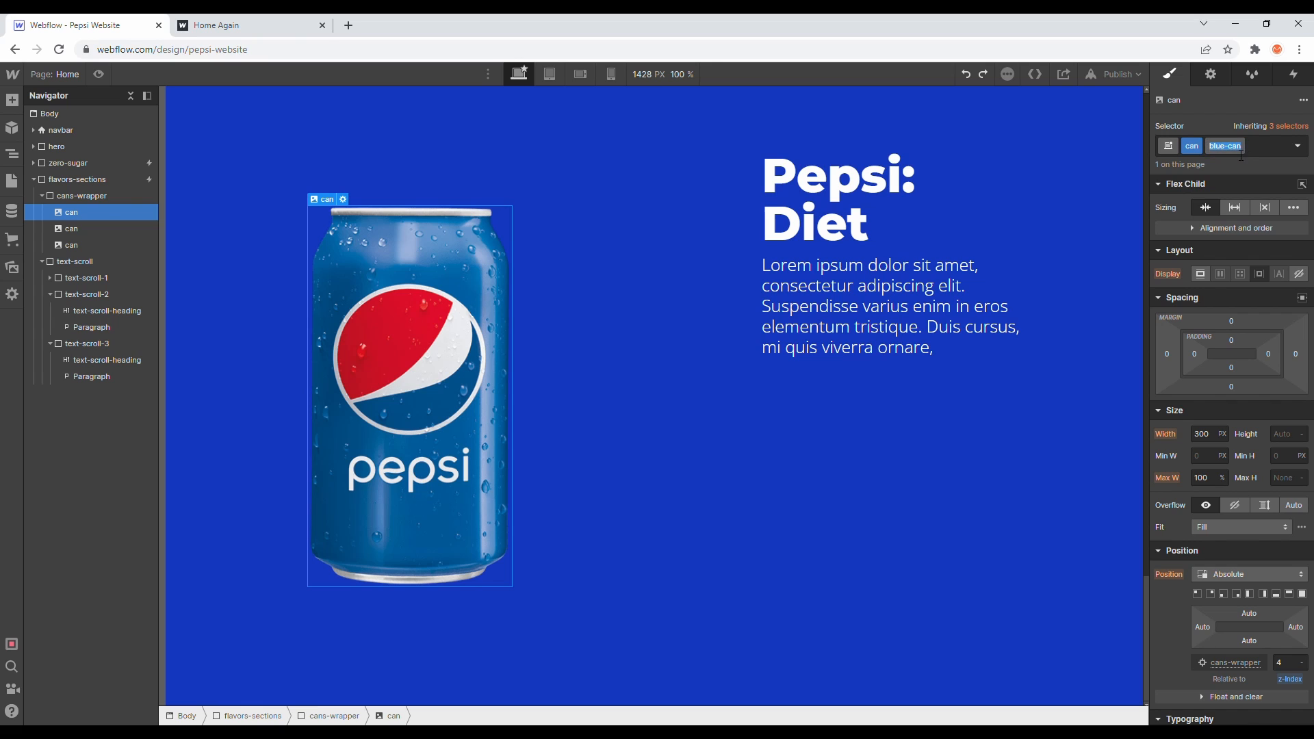
pyautogui.click(1239, 148)
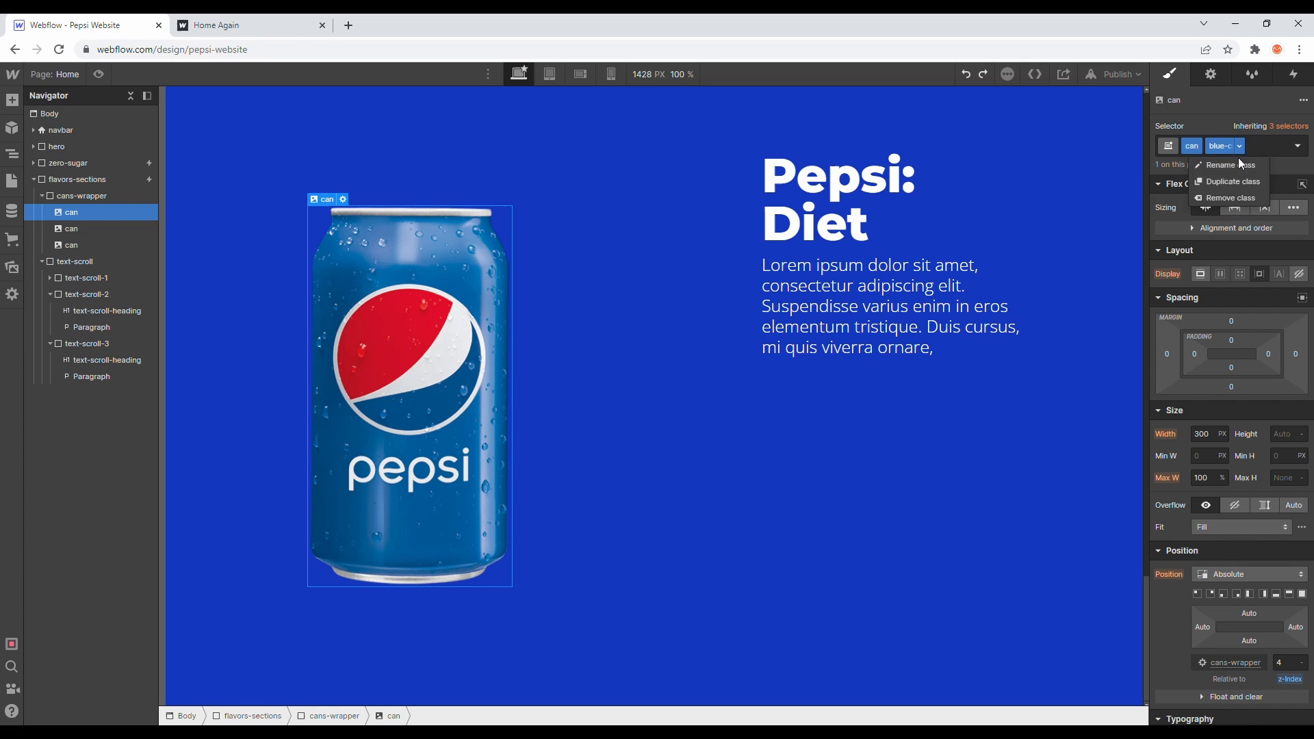
pyautogui.click(1230, 198)
pyautogui.click(104, 229)
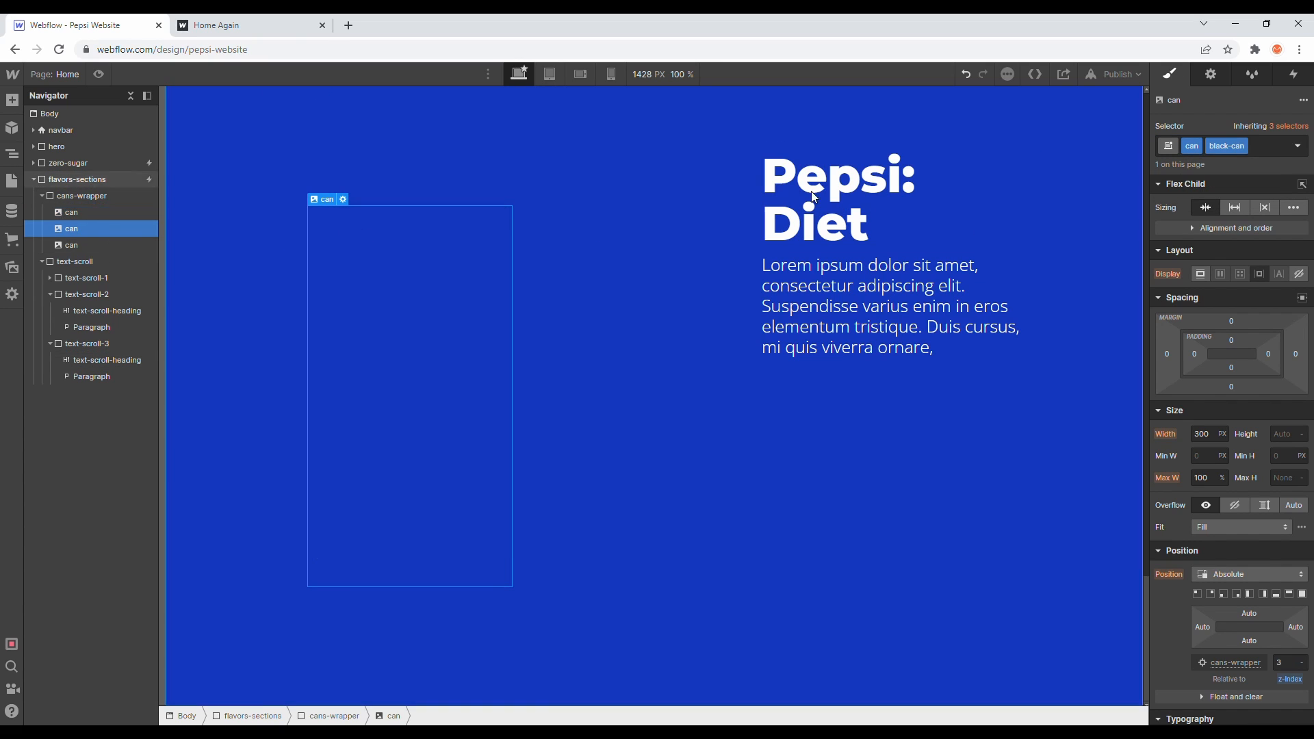
pyautogui.click(1242, 146)
pyautogui.click(1241, 195)
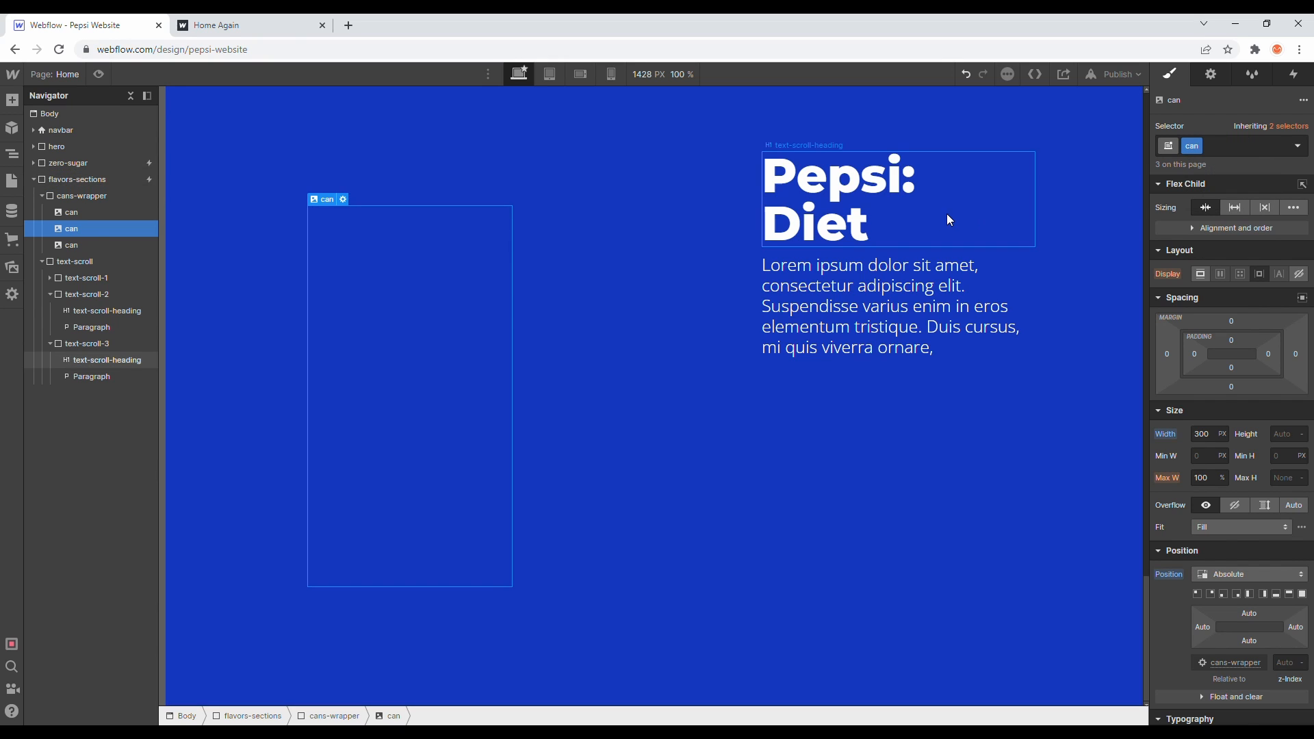
pyautogui.click(132, 245)
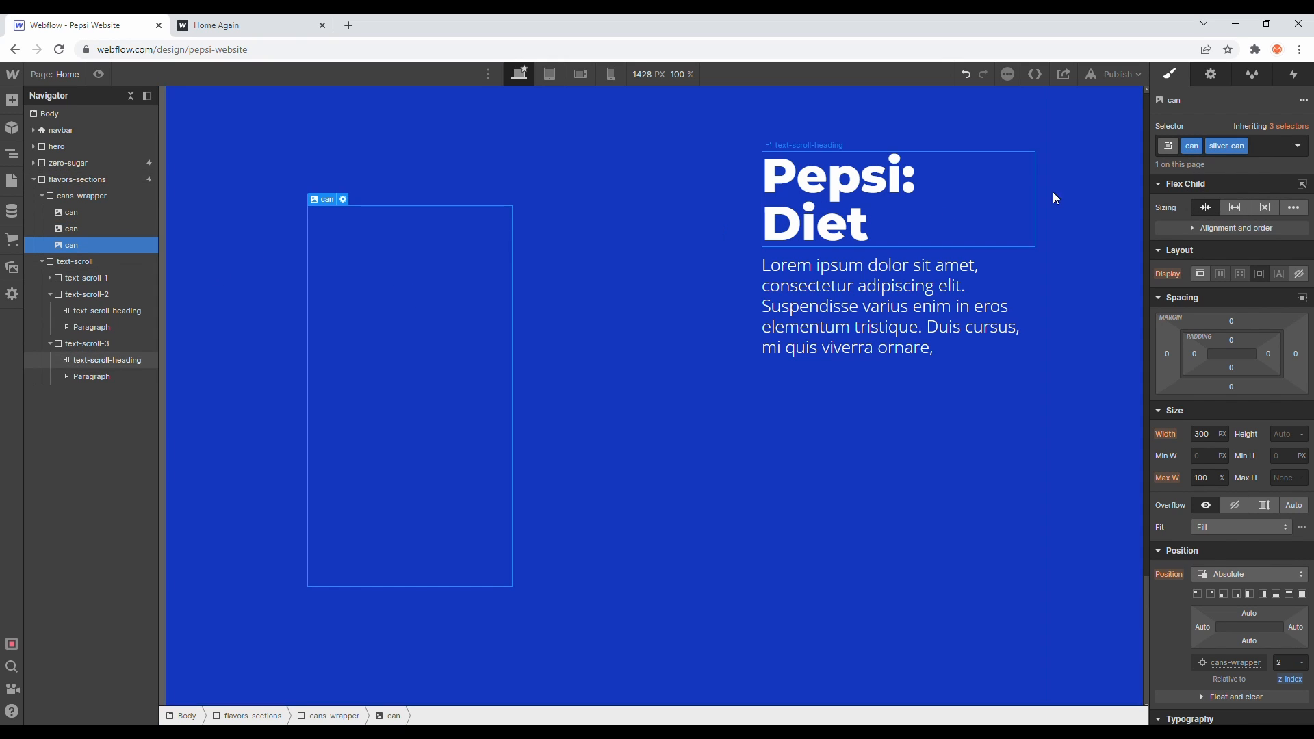
pyautogui.click(1241, 145)
pyautogui.click(1231, 196)
# - Try to duplicate the third can image's can class as silver-can
pyautogui.click(1197, 146)
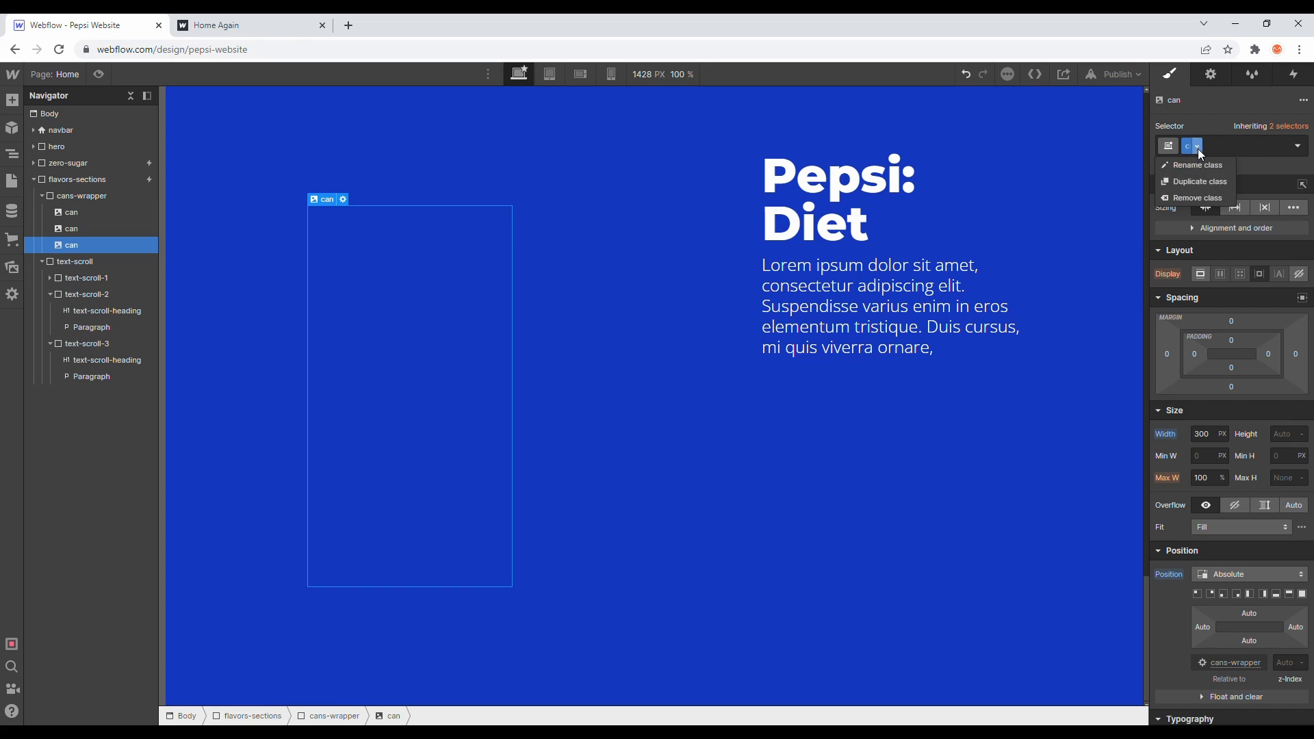
pyautogui.click(1201, 182)
pyautogui.write('silver-can')
pyautogui.press('Return')
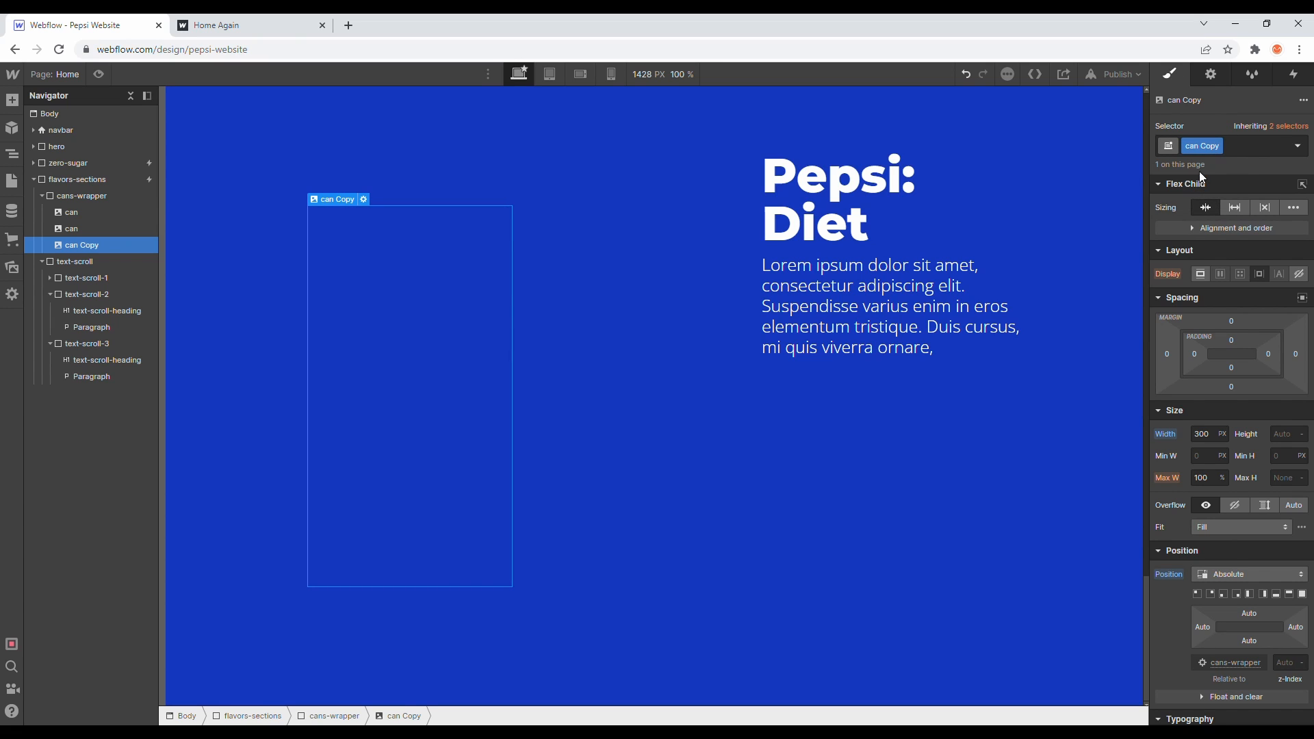
# - Clean up the unused can styles in the Style Manager
pyautogui.click(1218, 73)
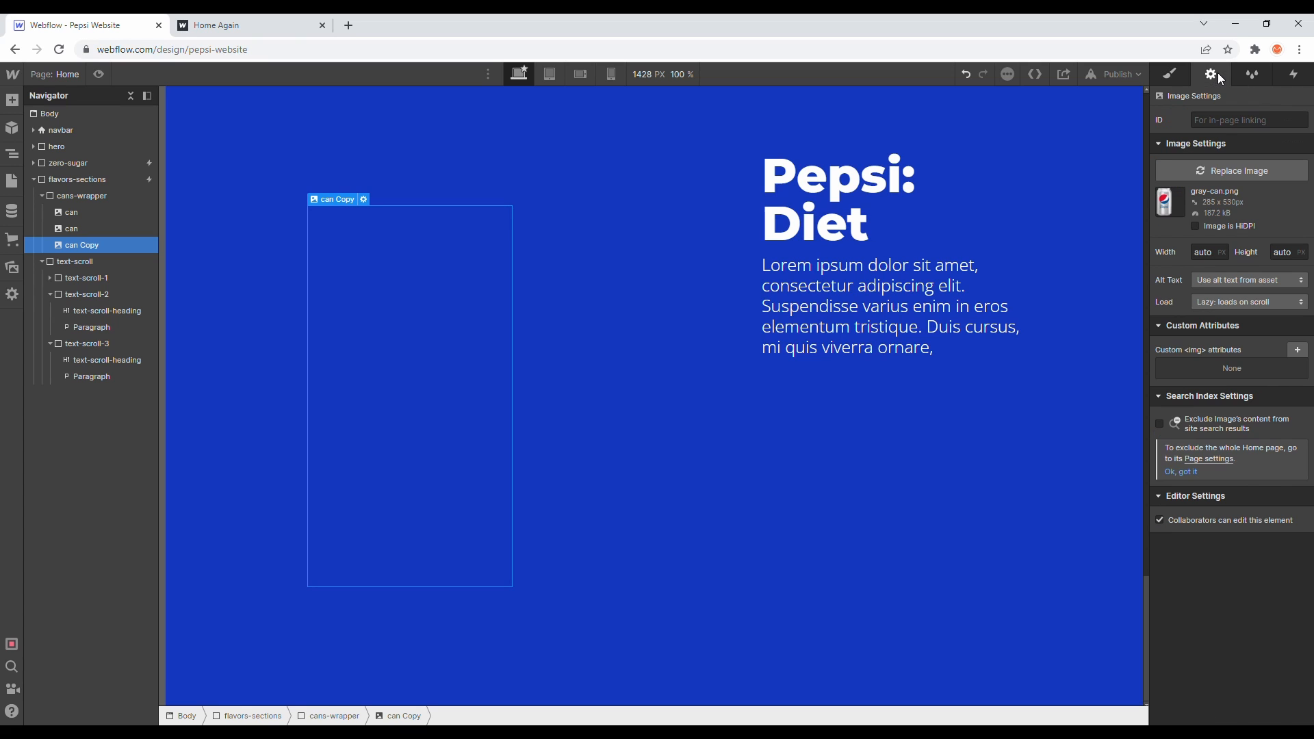
pyautogui.click(1253, 76)
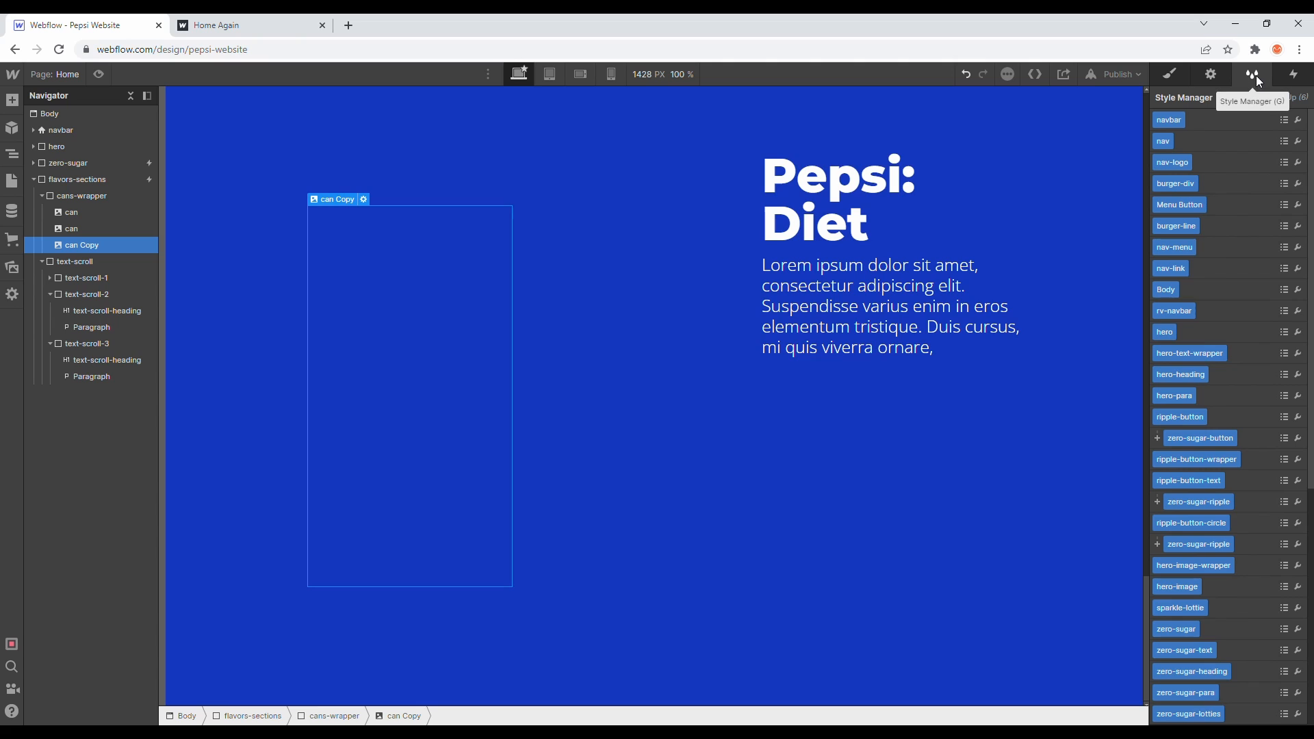
pyautogui.click(1284, 97)
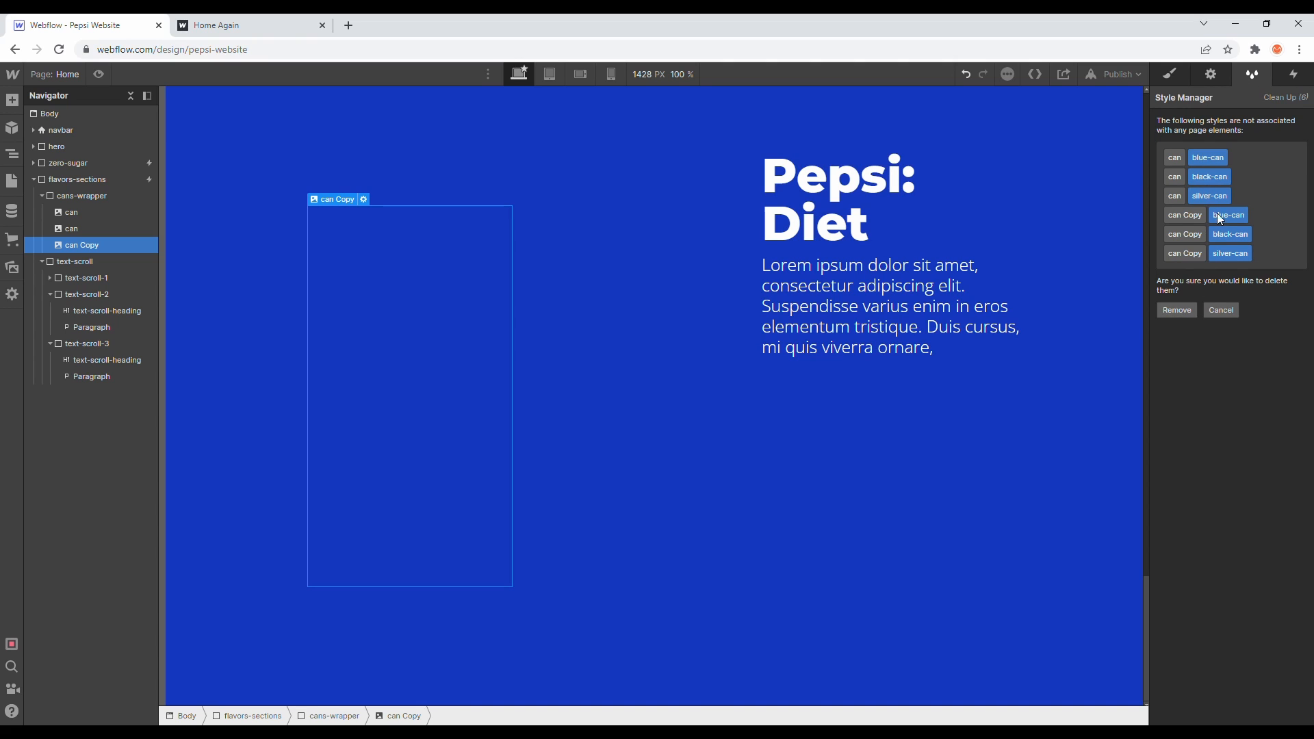
pyautogui.click(1178, 311)
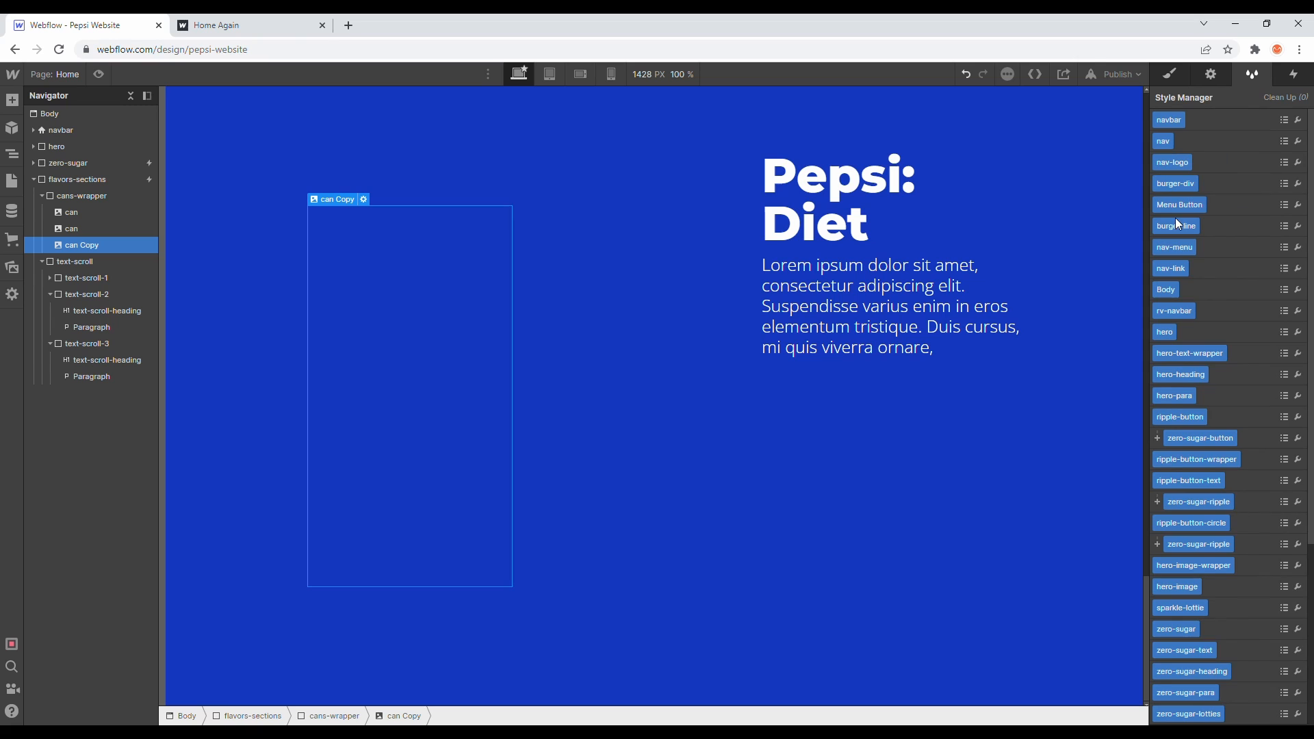
pyautogui.click(1168, 73)
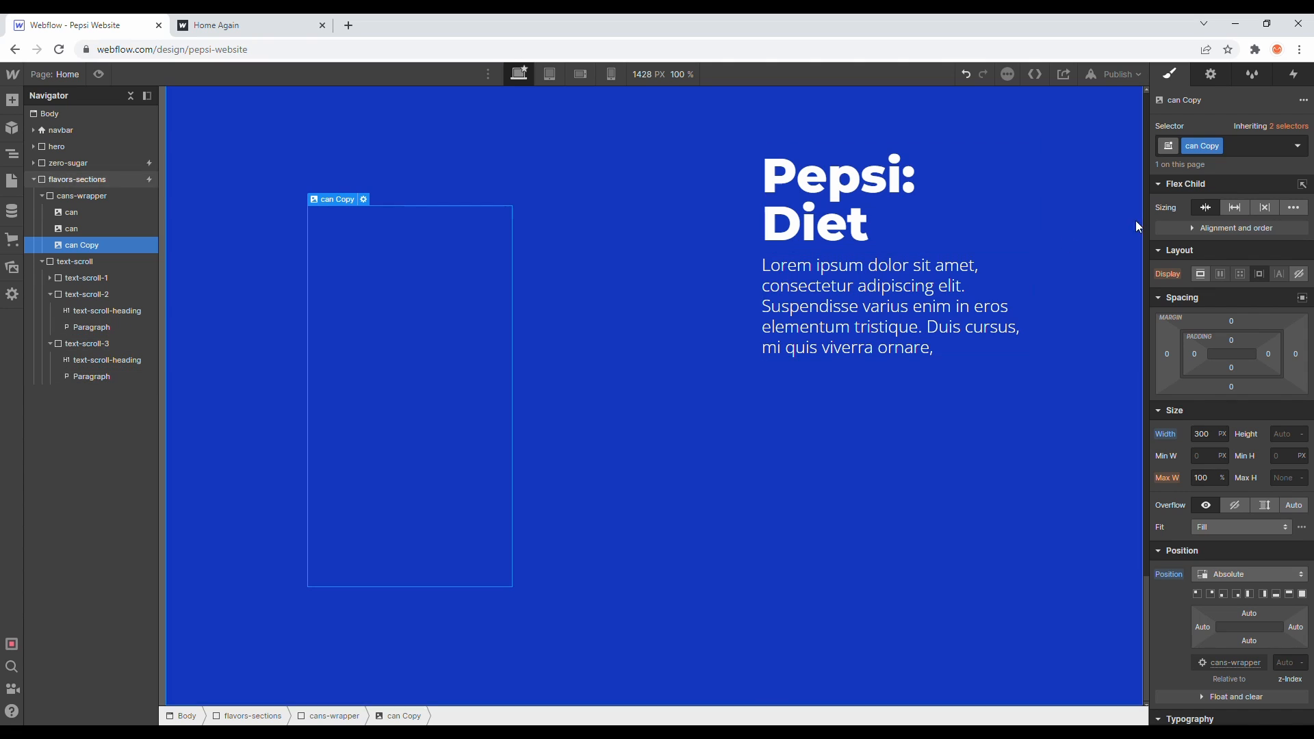
# - Duplicate the third can image's class and rename the copy silver-can
pyautogui.click(1217, 146)
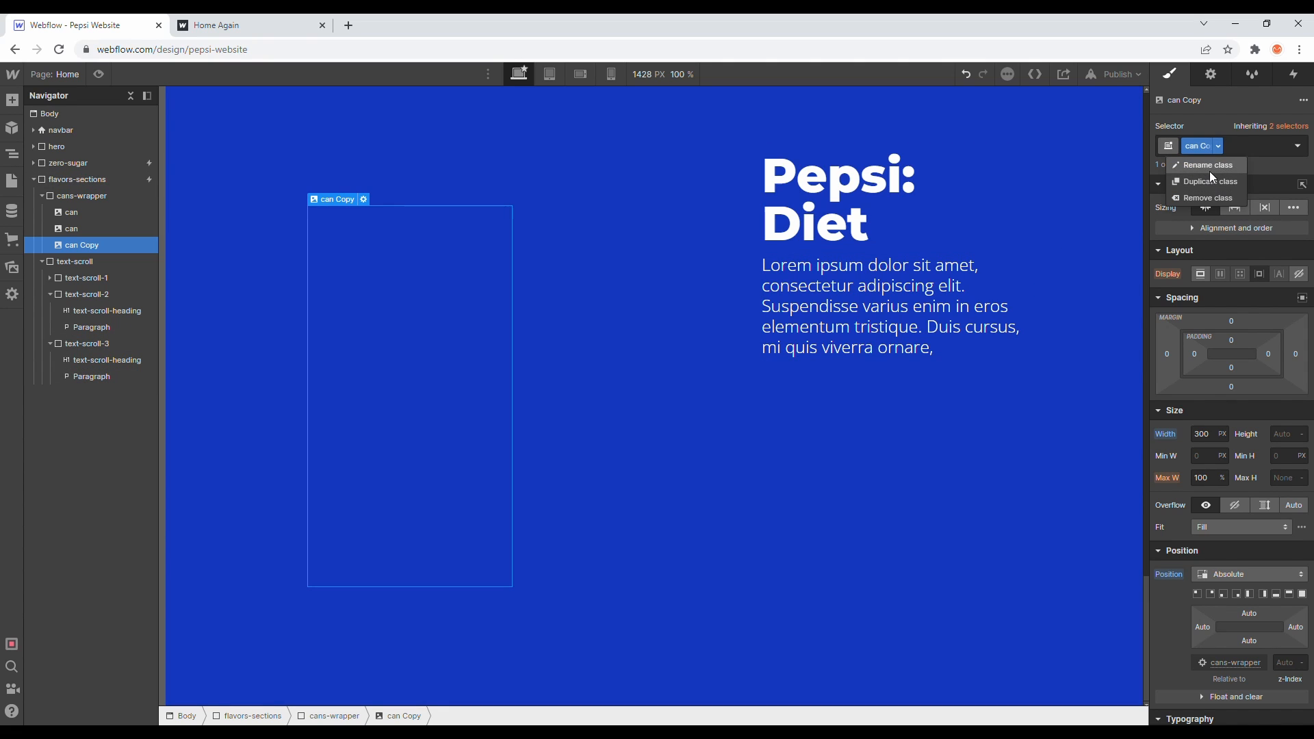
pyautogui.click(1210, 179)
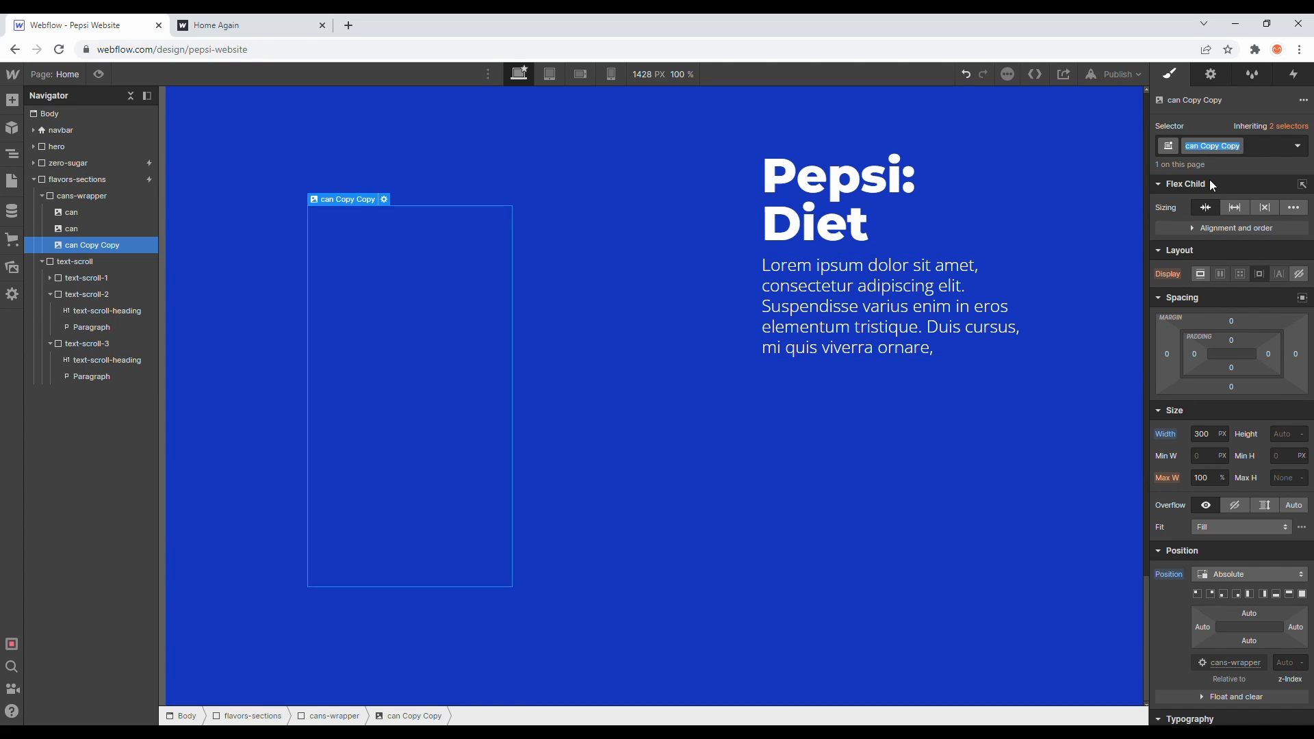
pyautogui.write('silver-can')
pyautogui.press('Return')
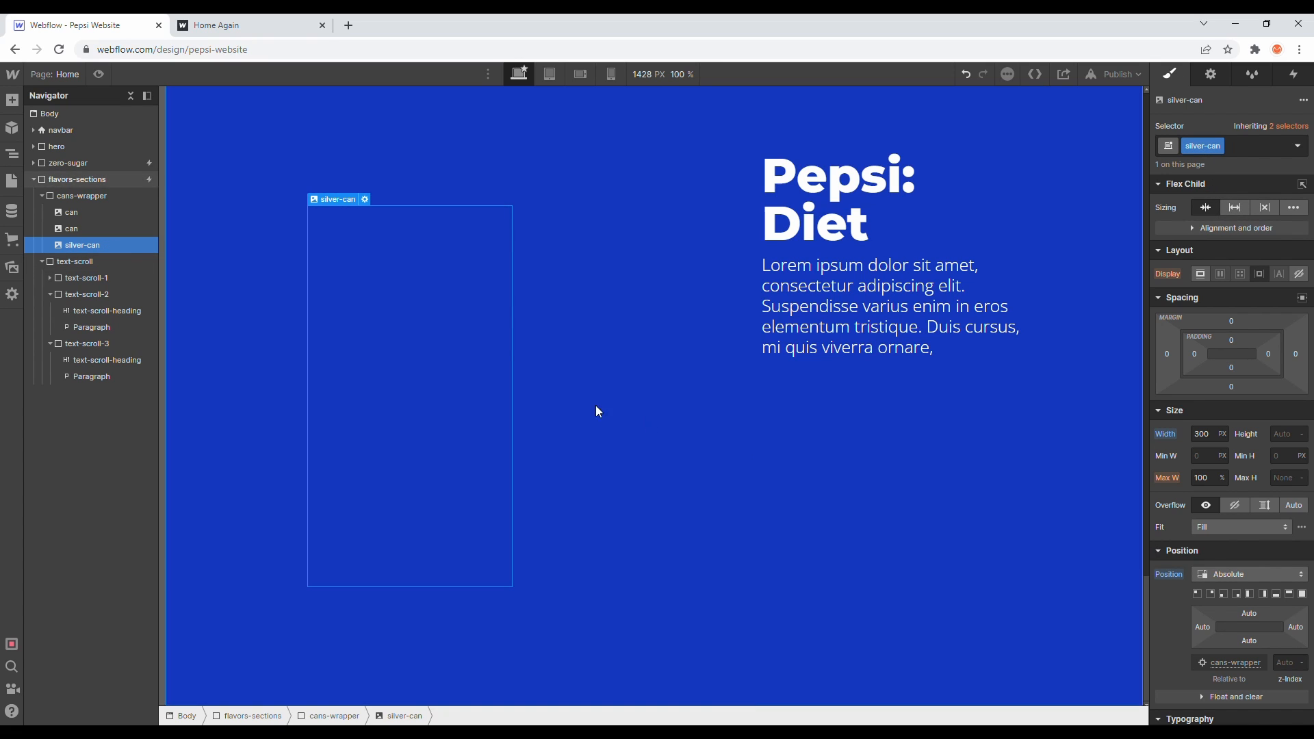
# - Remove the second can image's class and apply the can class to it again
pyautogui.click(111, 230)
pyautogui.click(1198, 147)
pyautogui.click(1202, 198)
pyautogui.press('a')
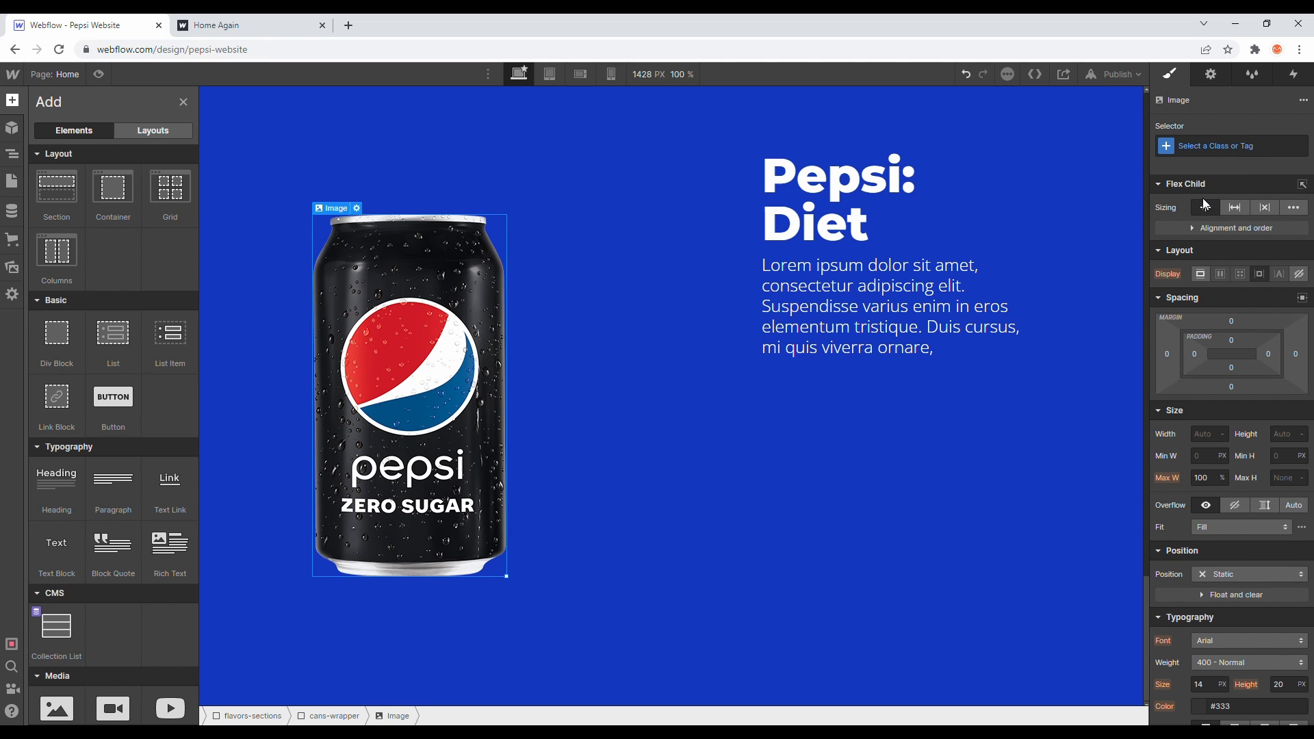
pyautogui.click(12, 154)
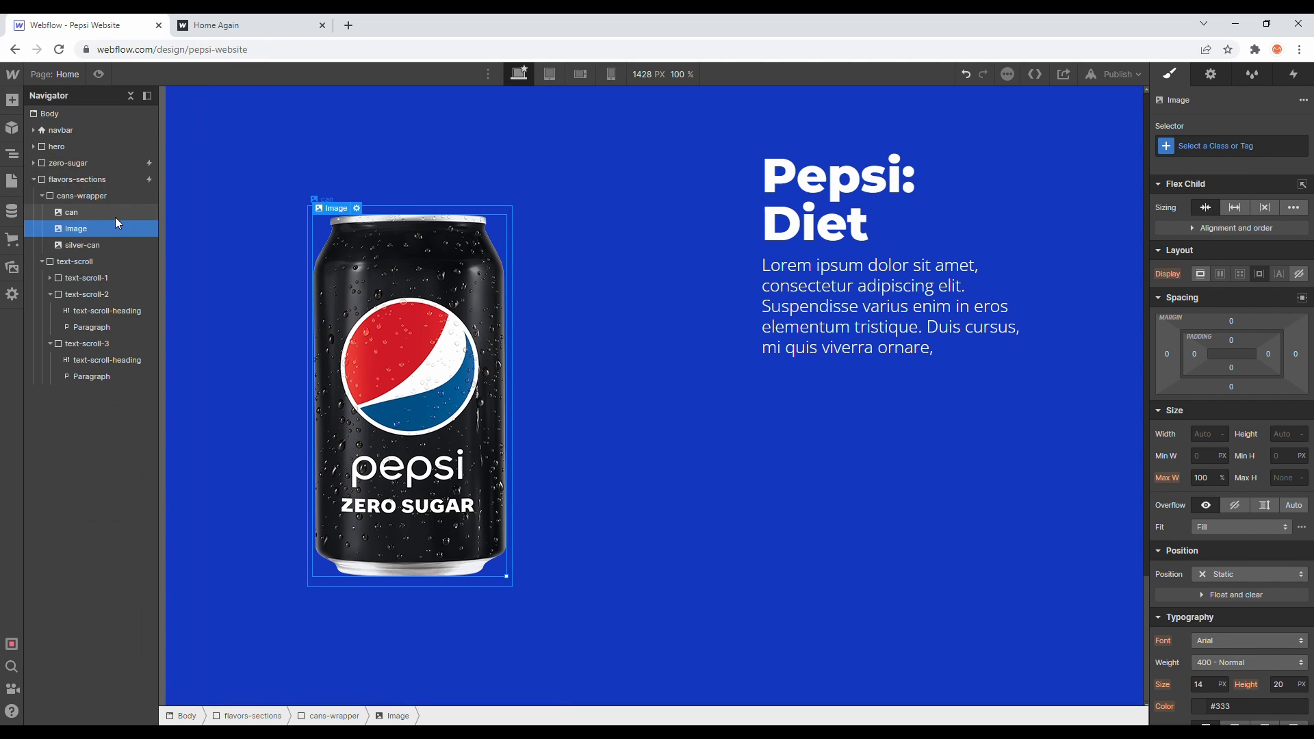
pyautogui.click(1215, 147)
pyautogui.write('can')
pyautogui.press('Return')
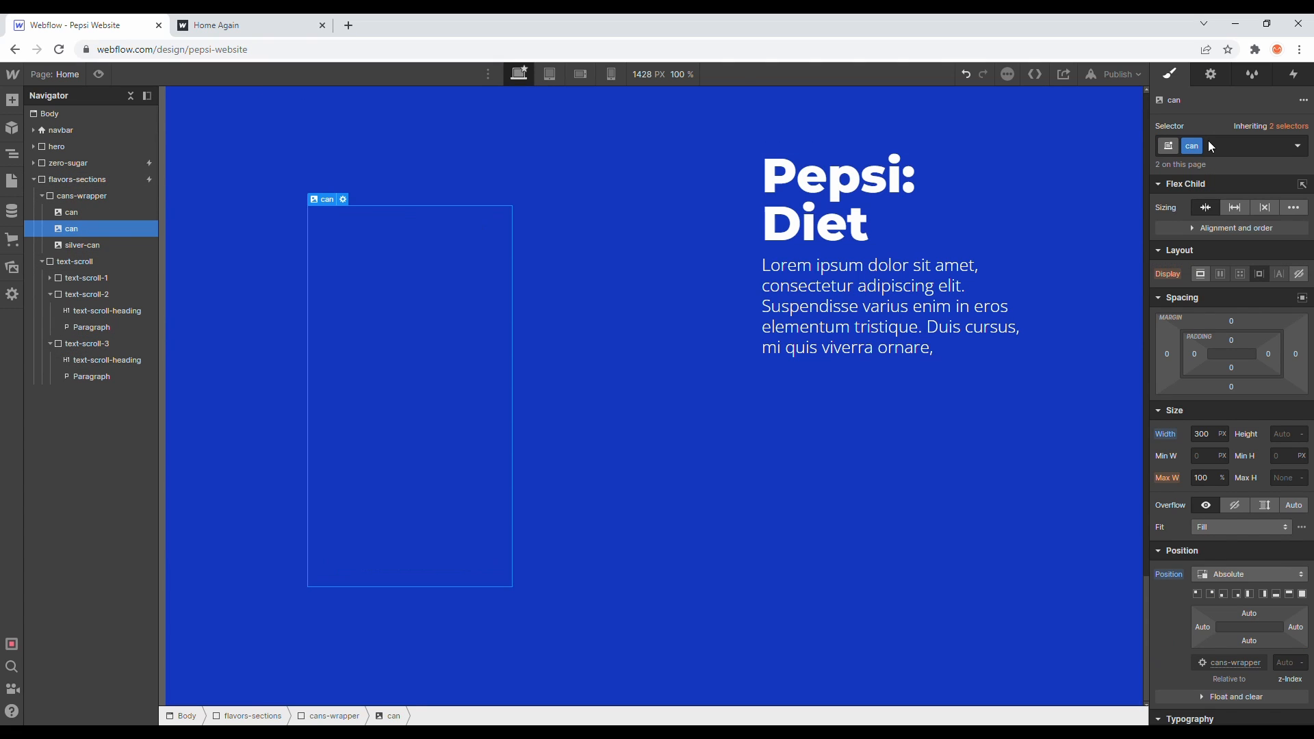
# - Duplicate the second can image's can class and rename the copy black-can
pyautogui.click(1194, 147)
pyautogui.click(1199, 182)
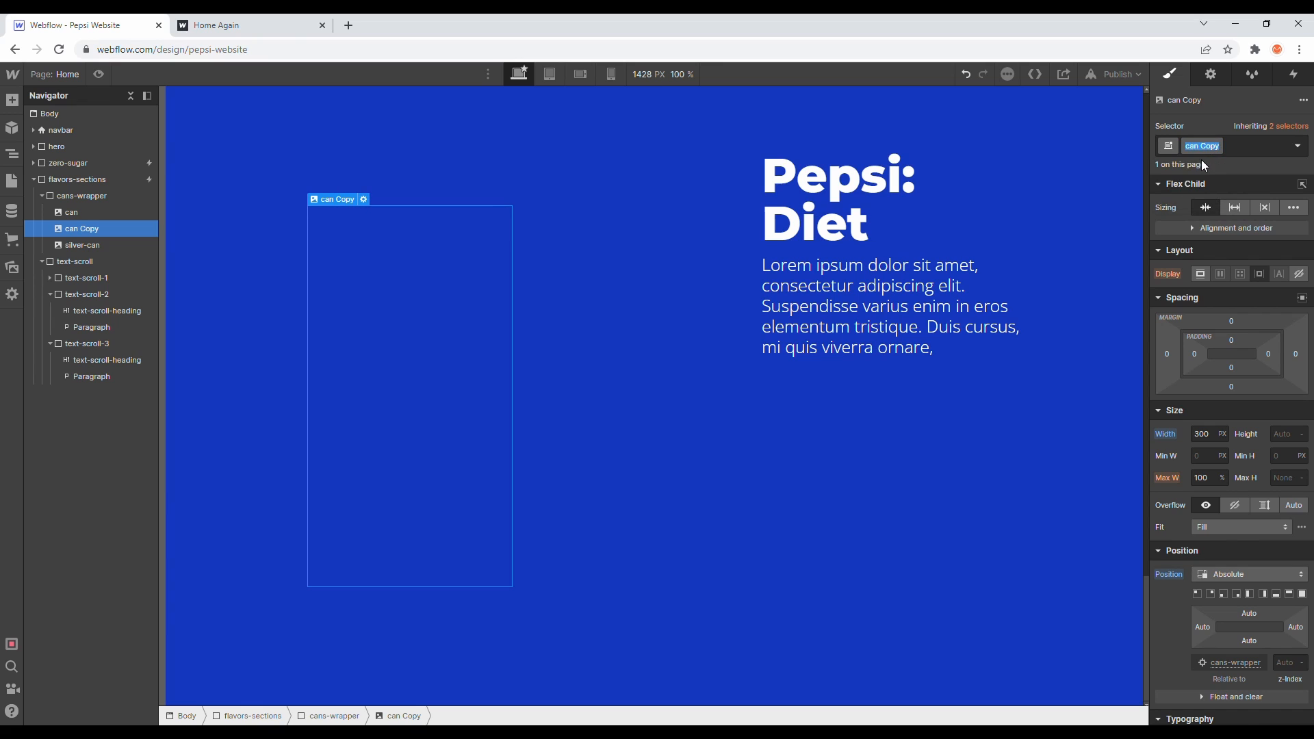
pyautogui.write('black-can')
pyautogui.press('Return')
# - Duplicate the first can image's class as blue-can and set its opacity to 100%
pyautogui.click(140, 209)
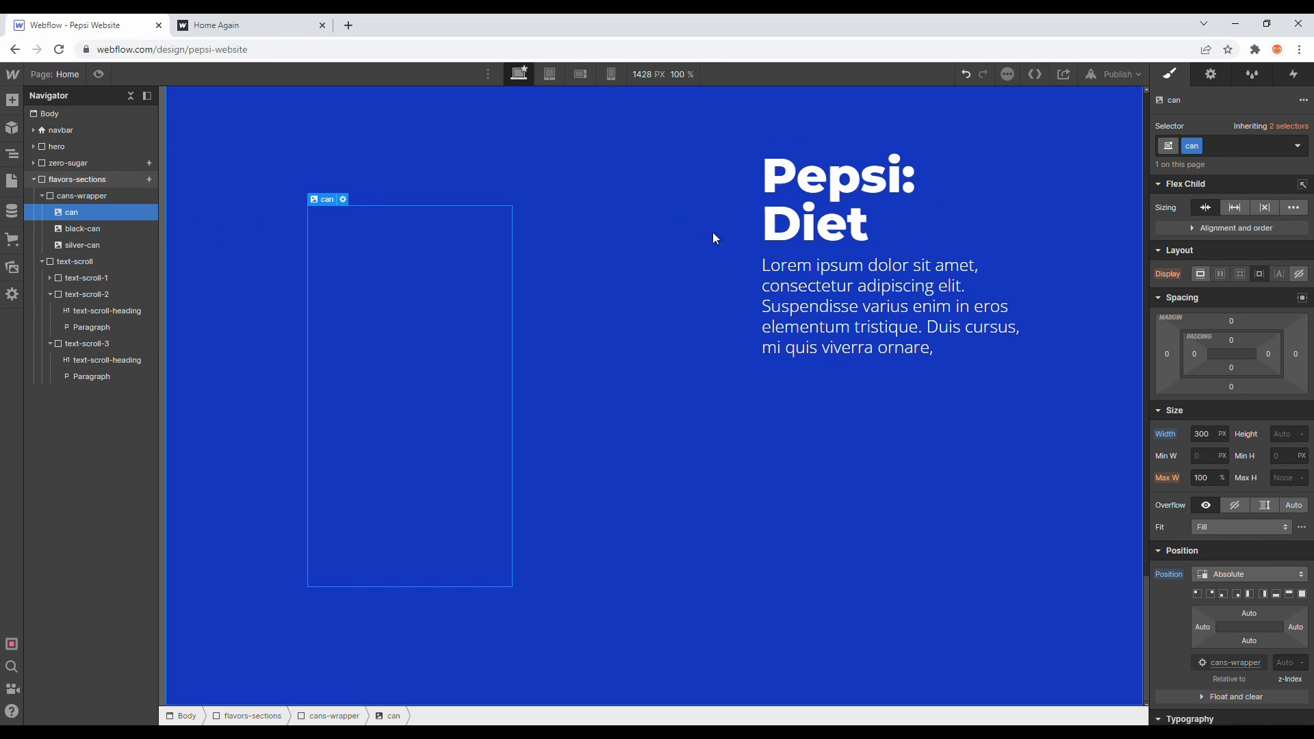
pyautogui.click(1198, 149)
pyautogui.click(1209, 182)
pyautogui.write('blue-can')
pyautogui.press('Return')
pyautogui.scroll(-10, 1235, 504)
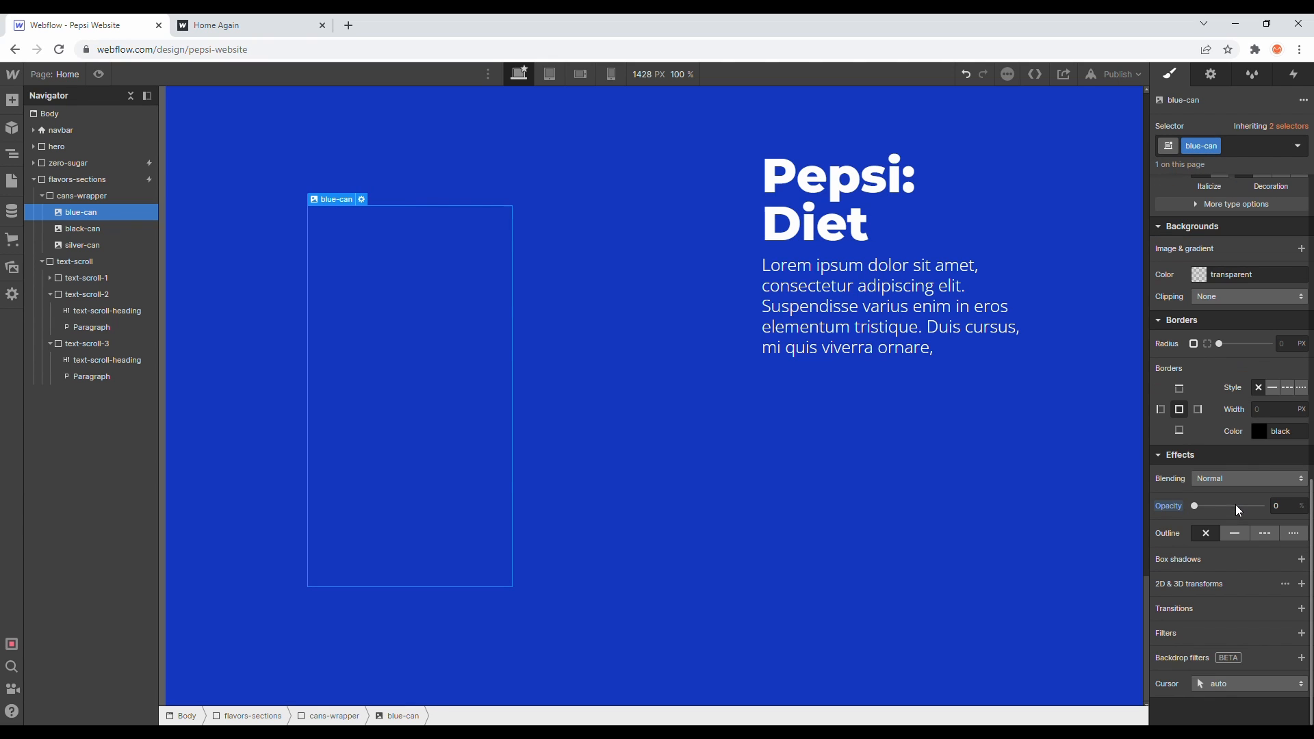
pyautogui.moveTo(1194, 506); pyautogui.dragTo(1261, 506)
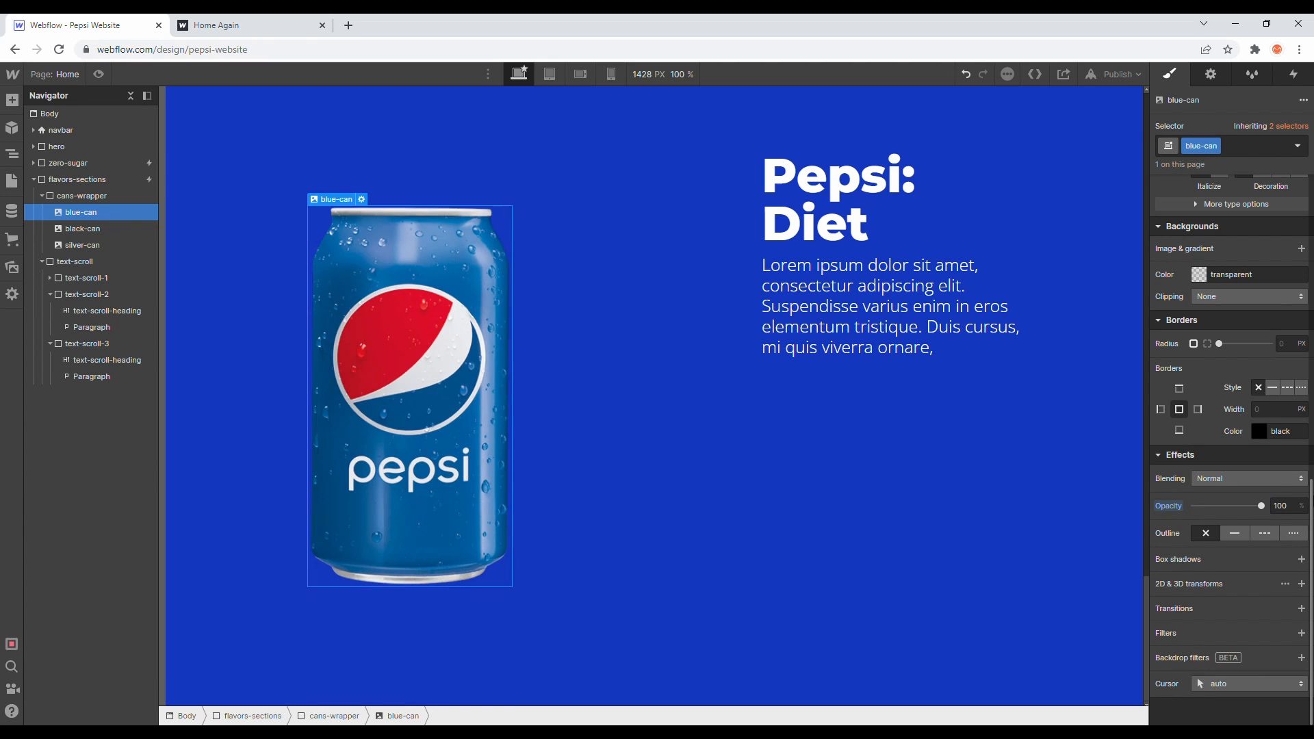
# - Remove the leftover unused can and can Copy styles with Style Manager clean up
pyautogui.click(1253, 75)
pyautogui.click(1295, 97)
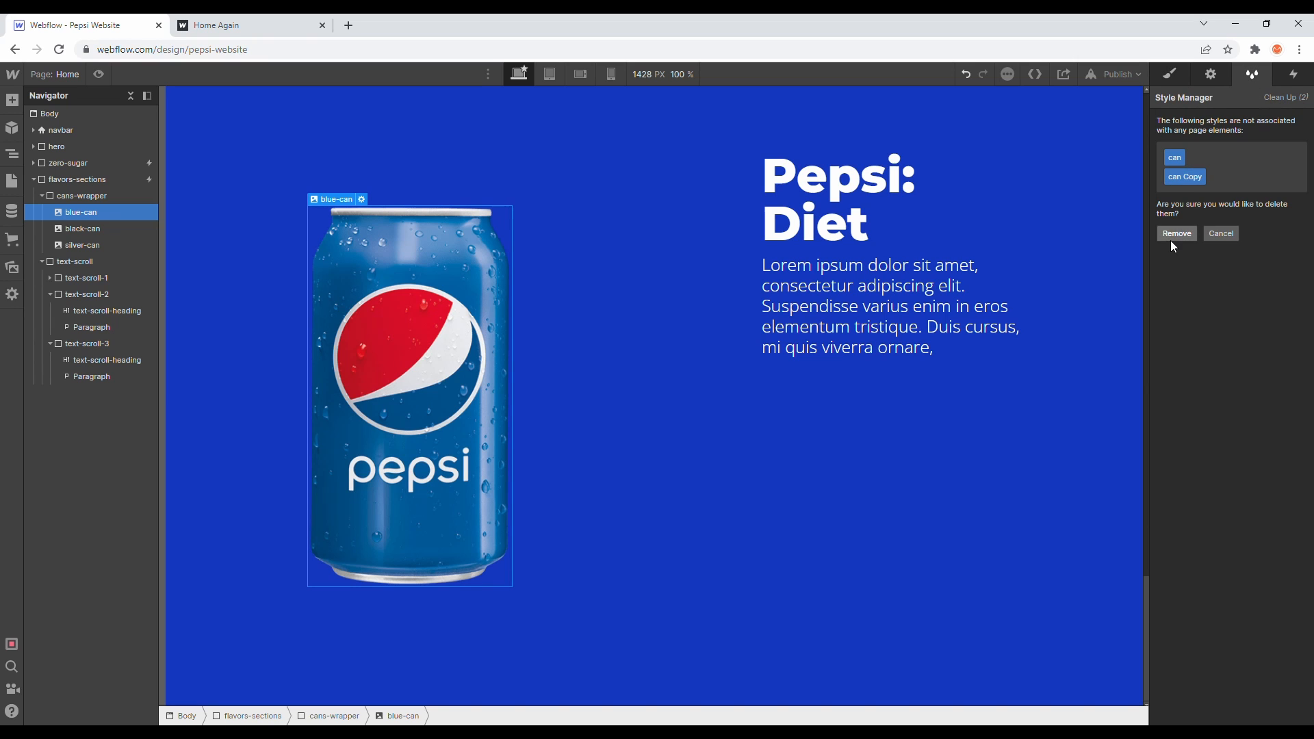
pyautogui.click(1175, 236)
pyautogui.click(1172, 74)
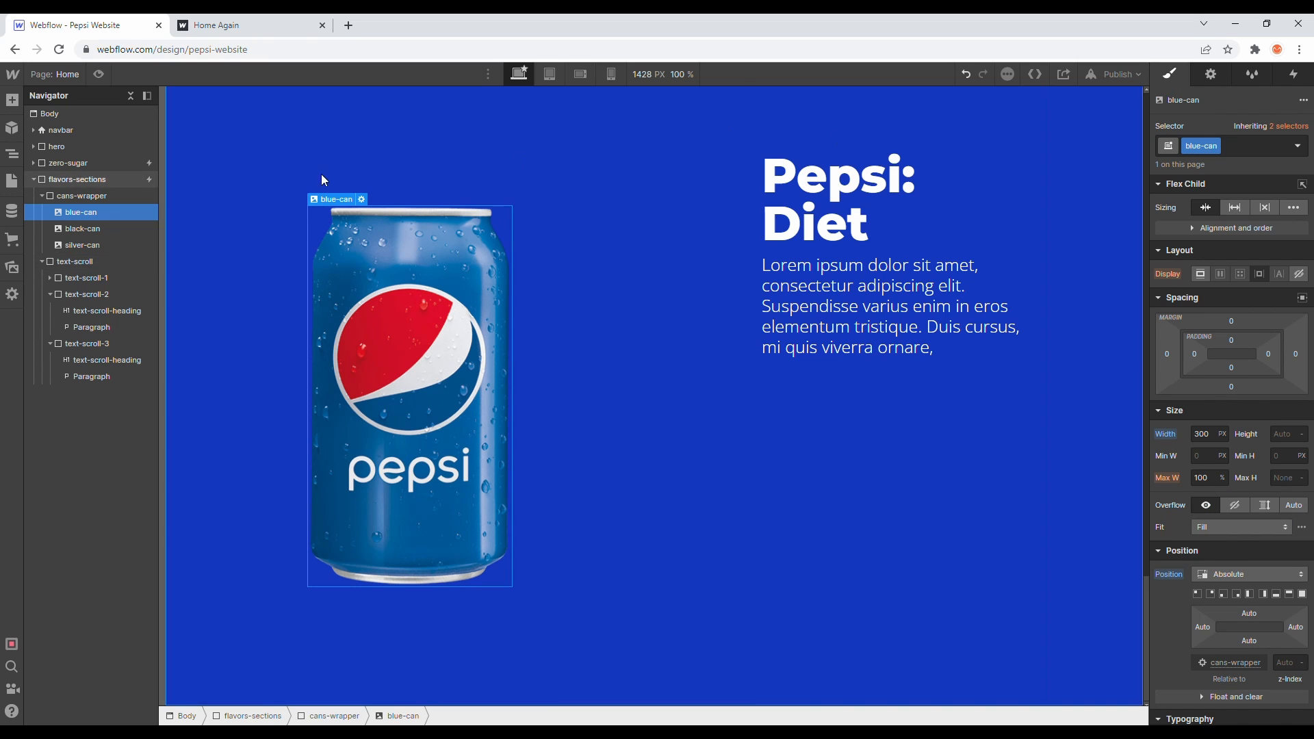
# - Add a blue-can Opacity action at the 5% keyframe of the flavors scroll animation, set to 100%
pyautogui.click(832, 126)
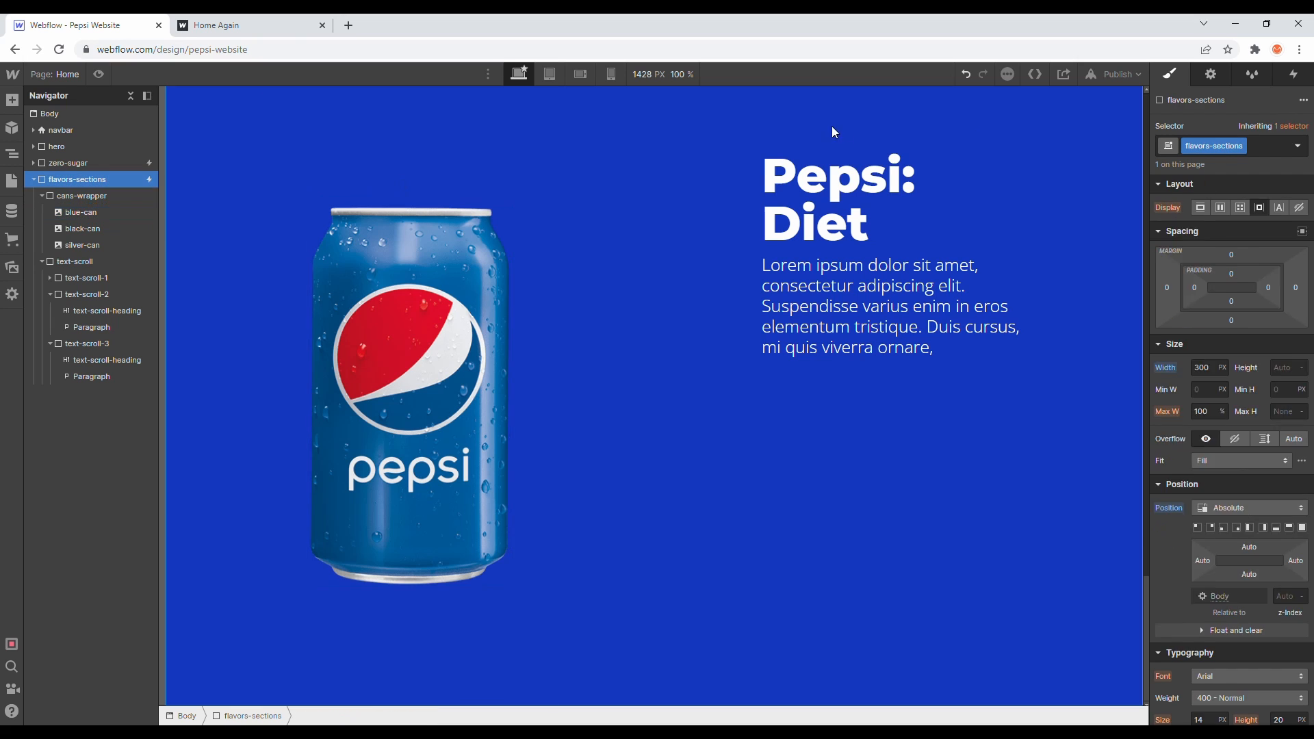
pyautogui.click(1294, 75)
pyautogui.click(1218, 157)
pyautogui.click(1215, 327)
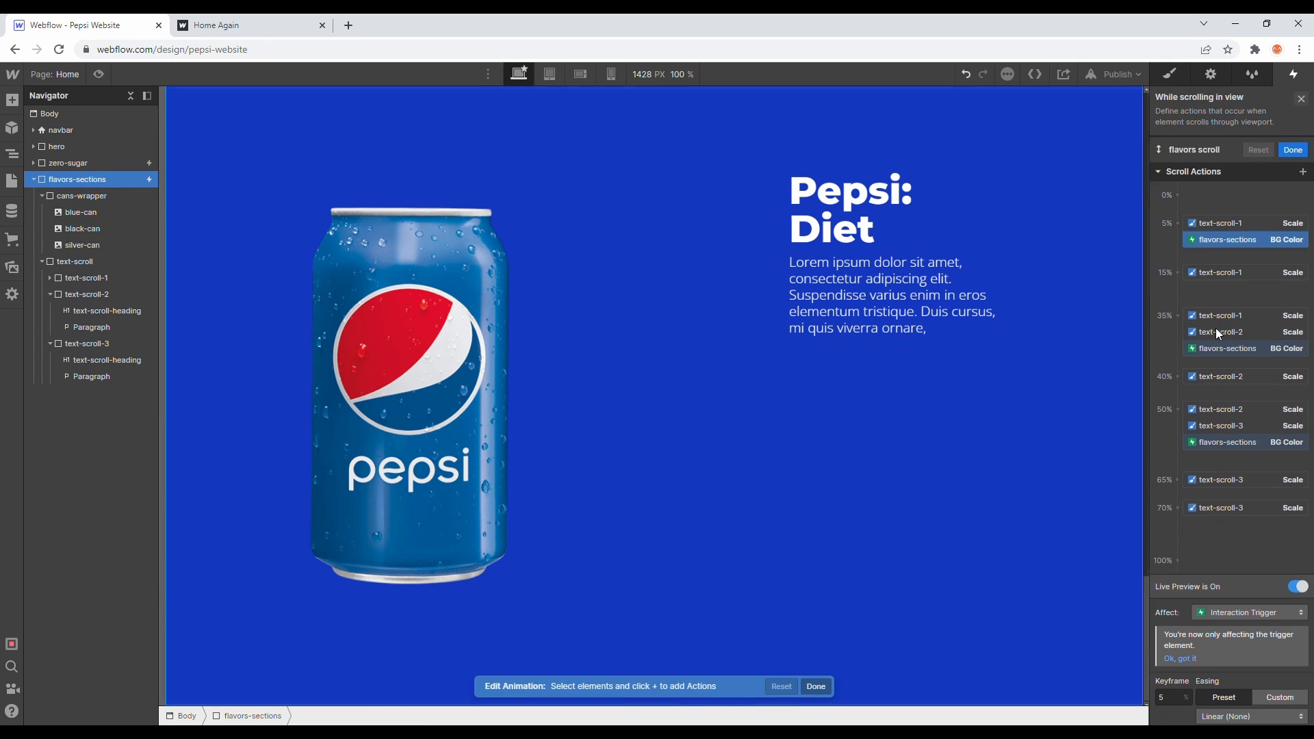
pyautogui.scroll(-1, 1216, 327)
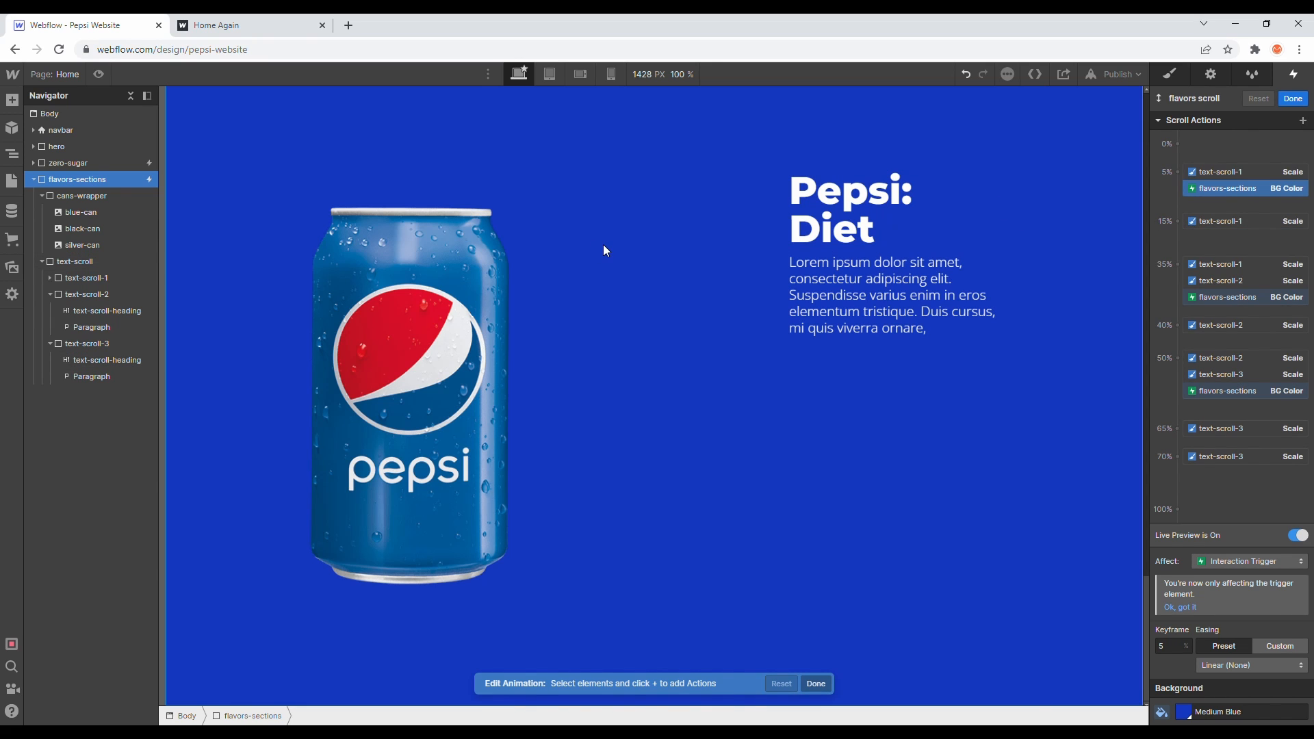
pyautogui.click(112, 212)
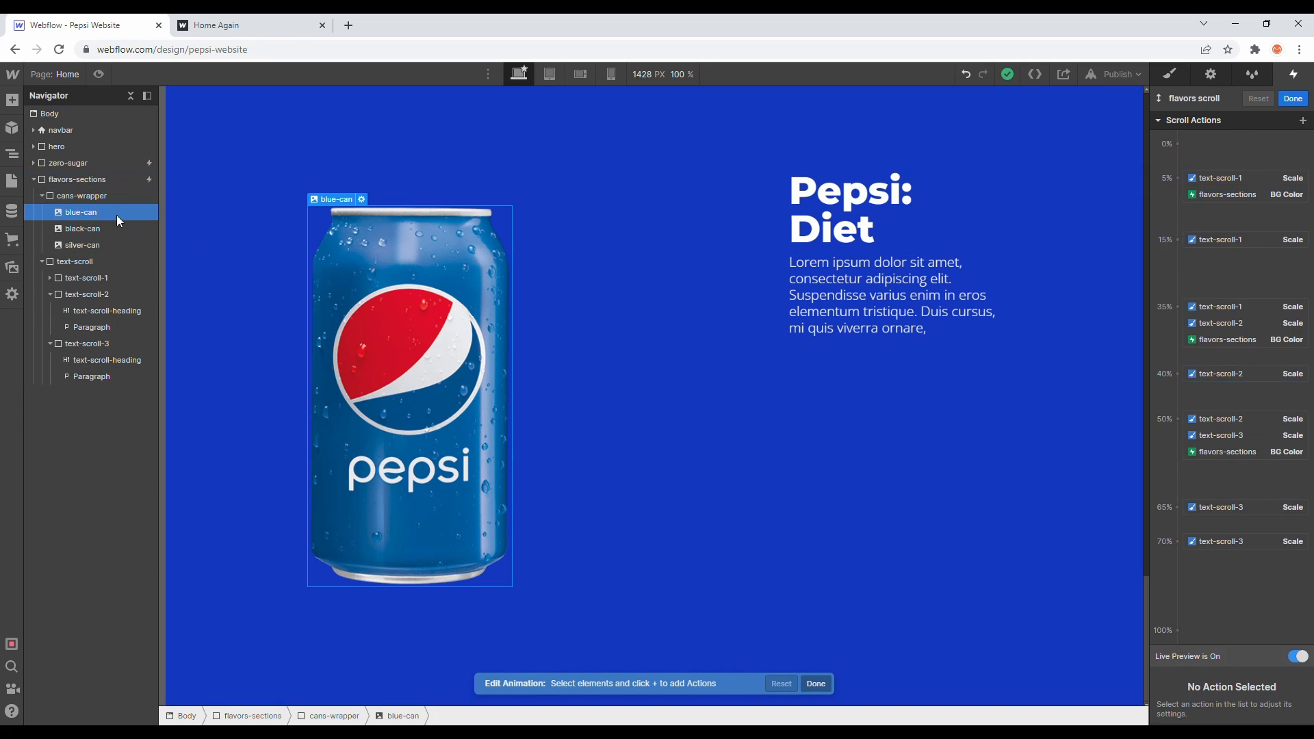
pyautogui.click(1181, 180)
pyautogui.click(1185, 305)
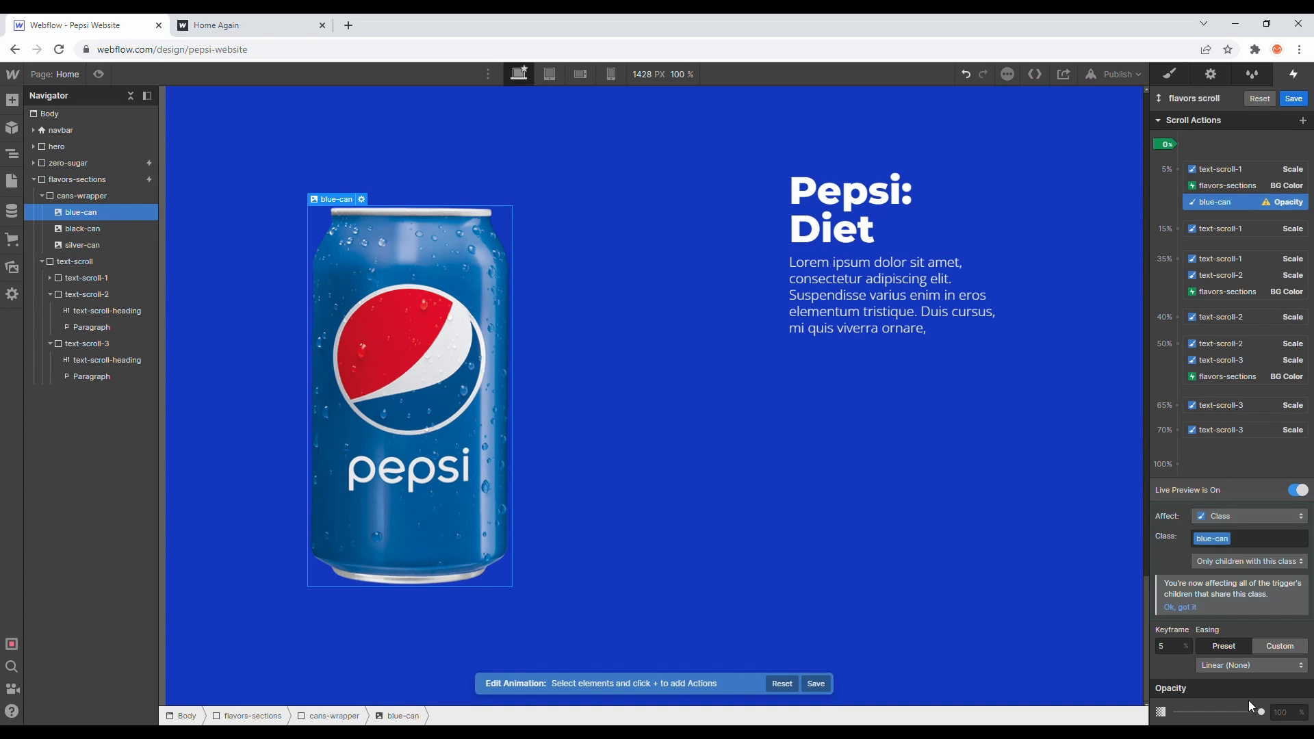
pyautogui.moveTo(1261, 712); pyautogui.dragTo(1312, 714)
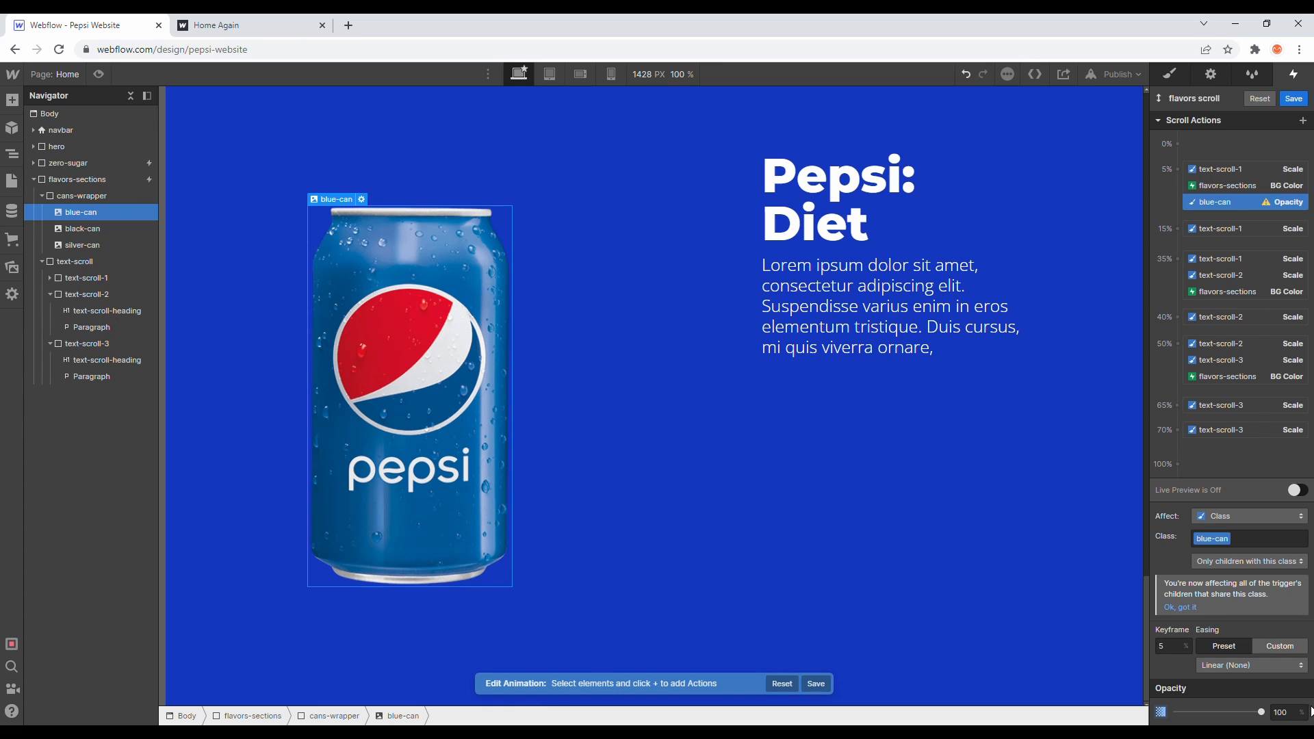
# - Scroll through the flavors section of the published reference site in the other tab to examine how the cans change
pyautogui.click(1177, 228)
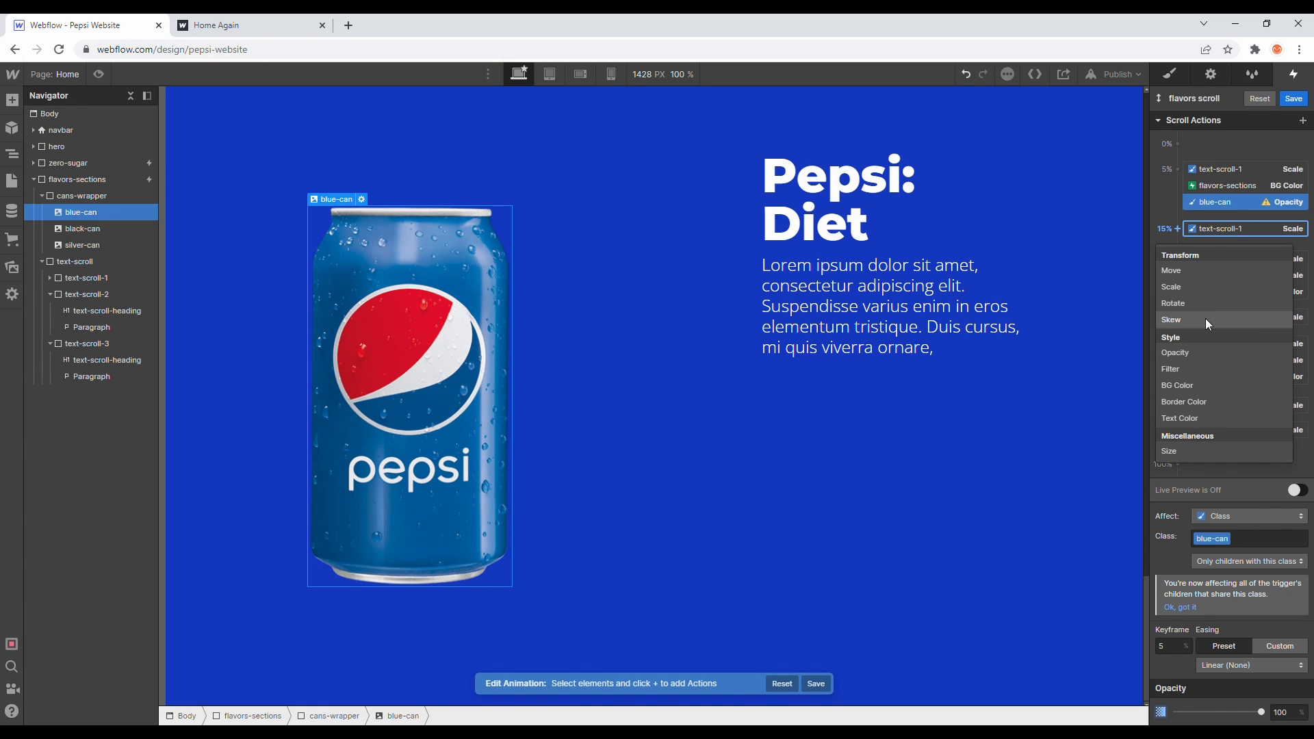
pyautogui.click(1214, 228)
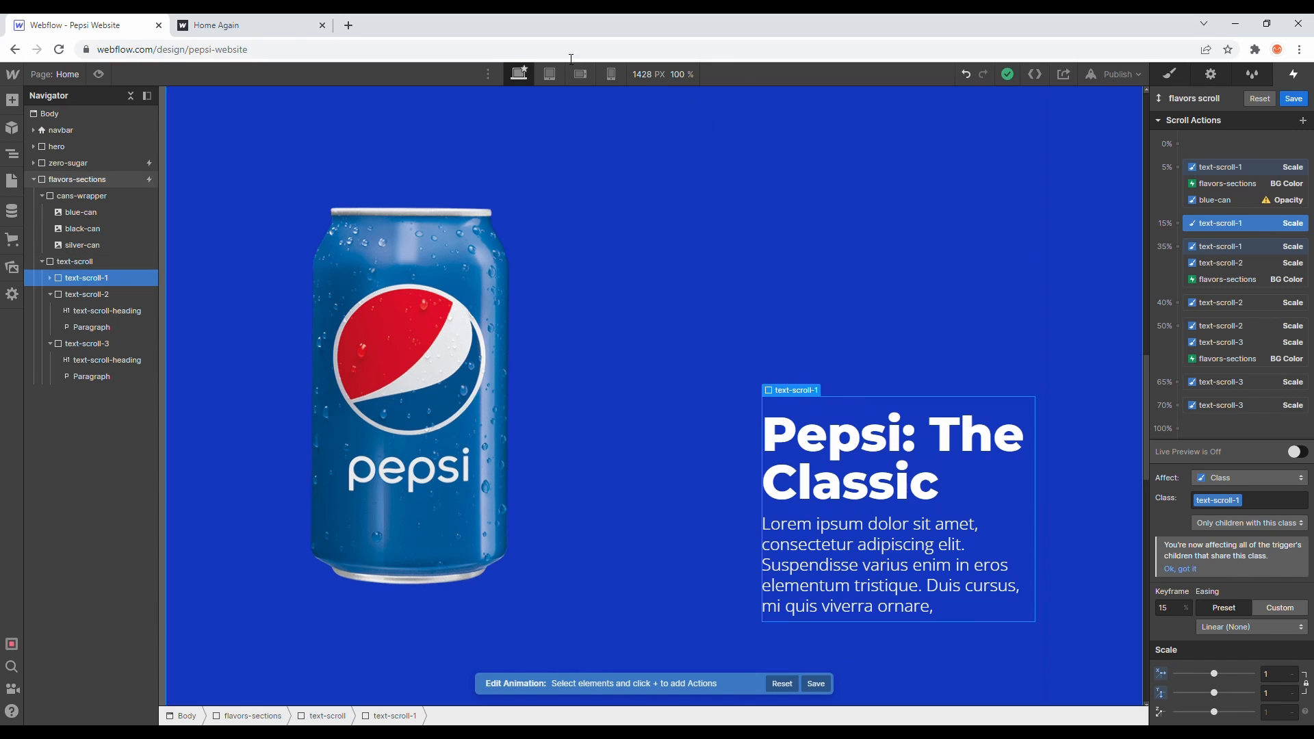
pyautogui.click(217, 24)
pyautogui.scroll(4, 438, 260)
pyautogui.scroll(5, 448, 278)
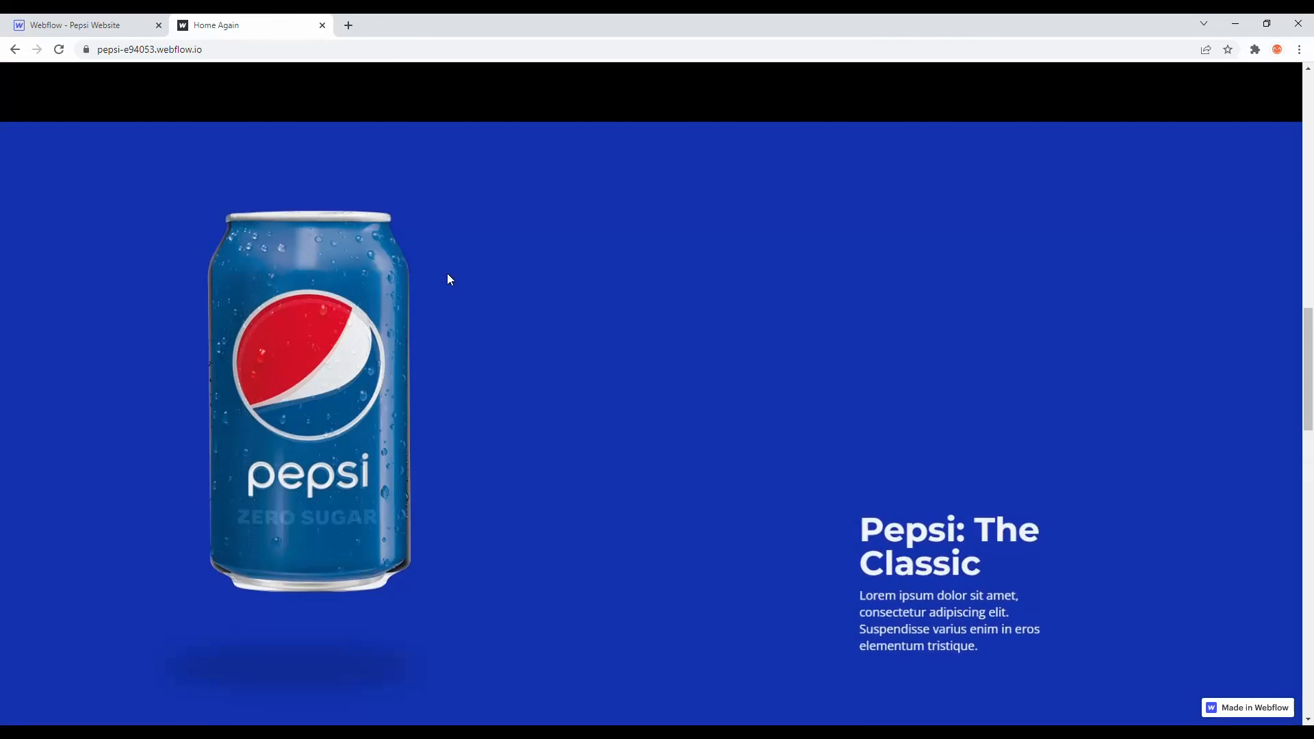
pyautogui.scroll(-5, 450, 280)
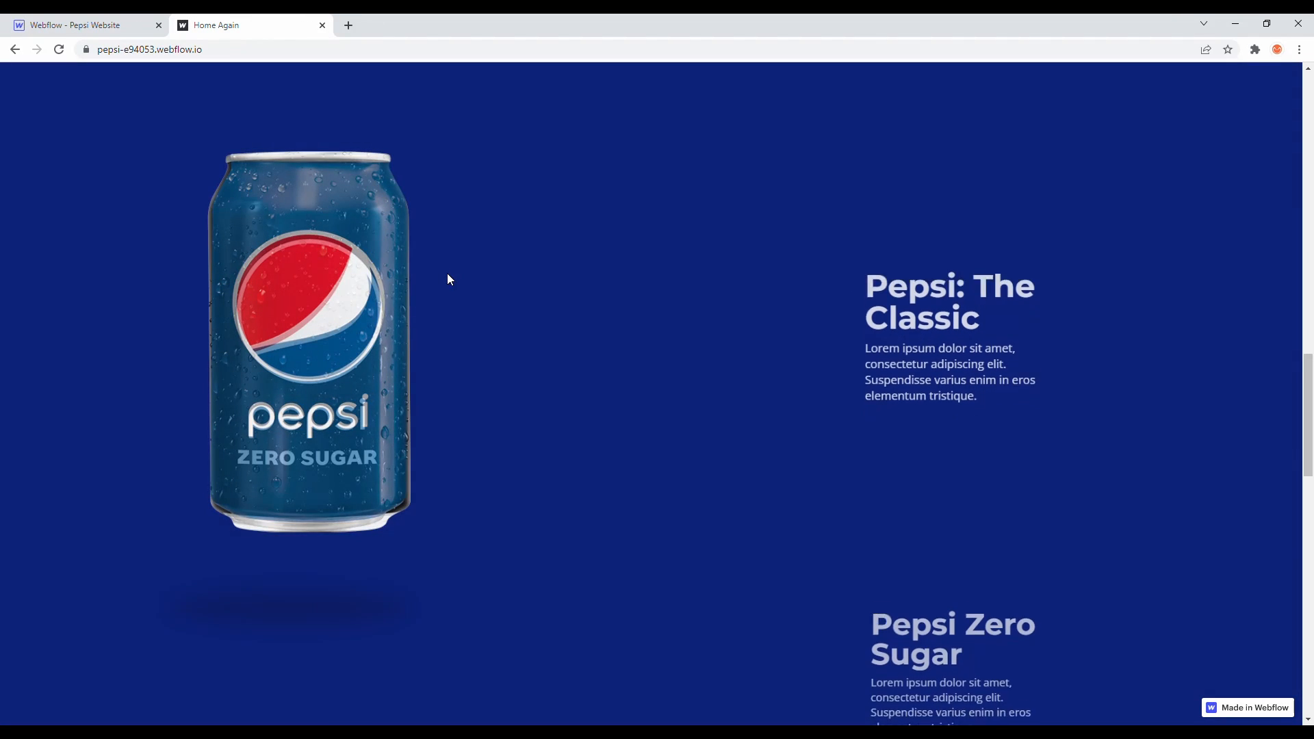
pyautogui.scroll(-5, 449, 279)
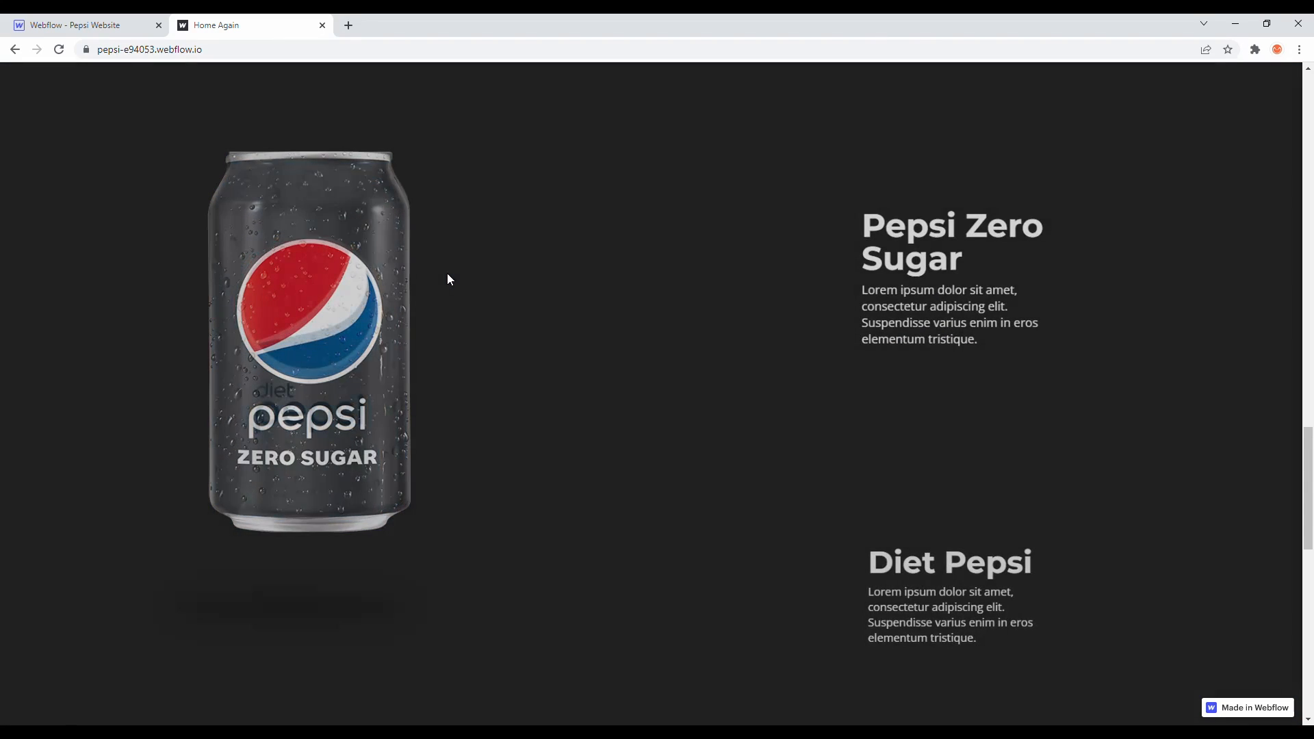
pyautogui.click(100, 19)
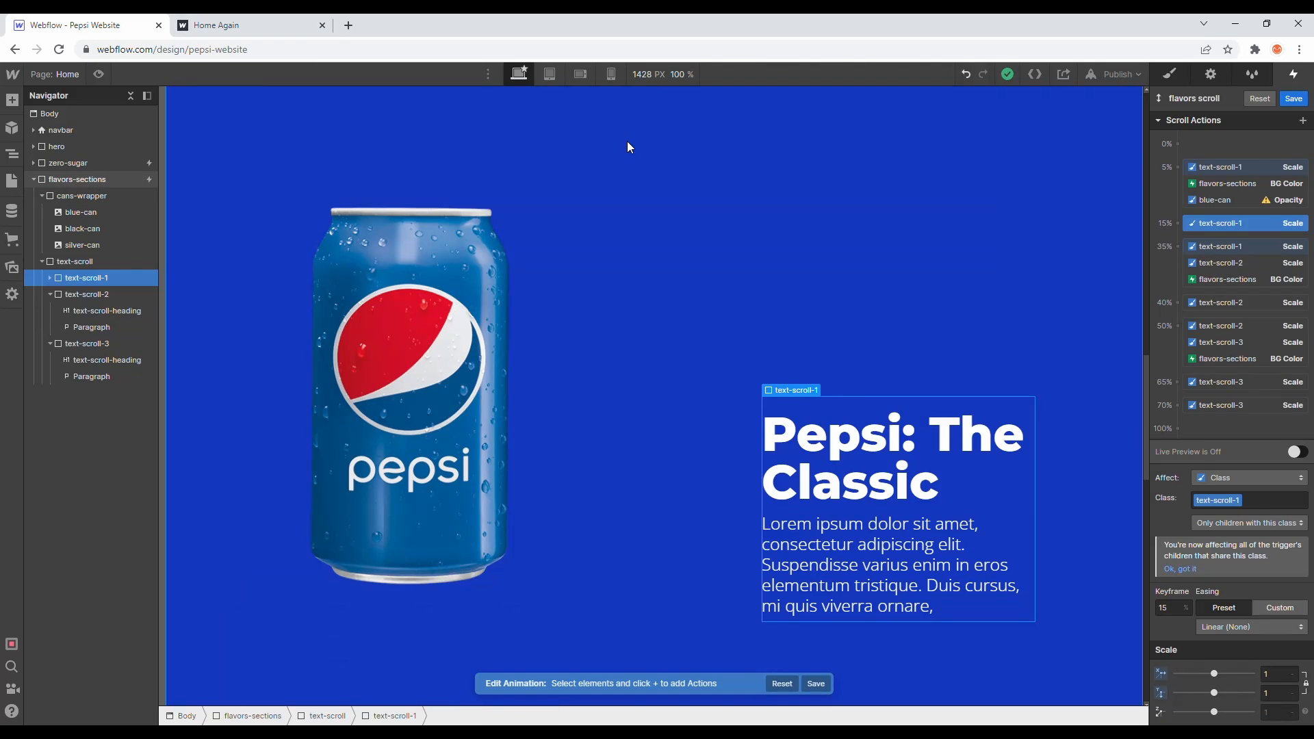
pyautogui.click(1179, 224)
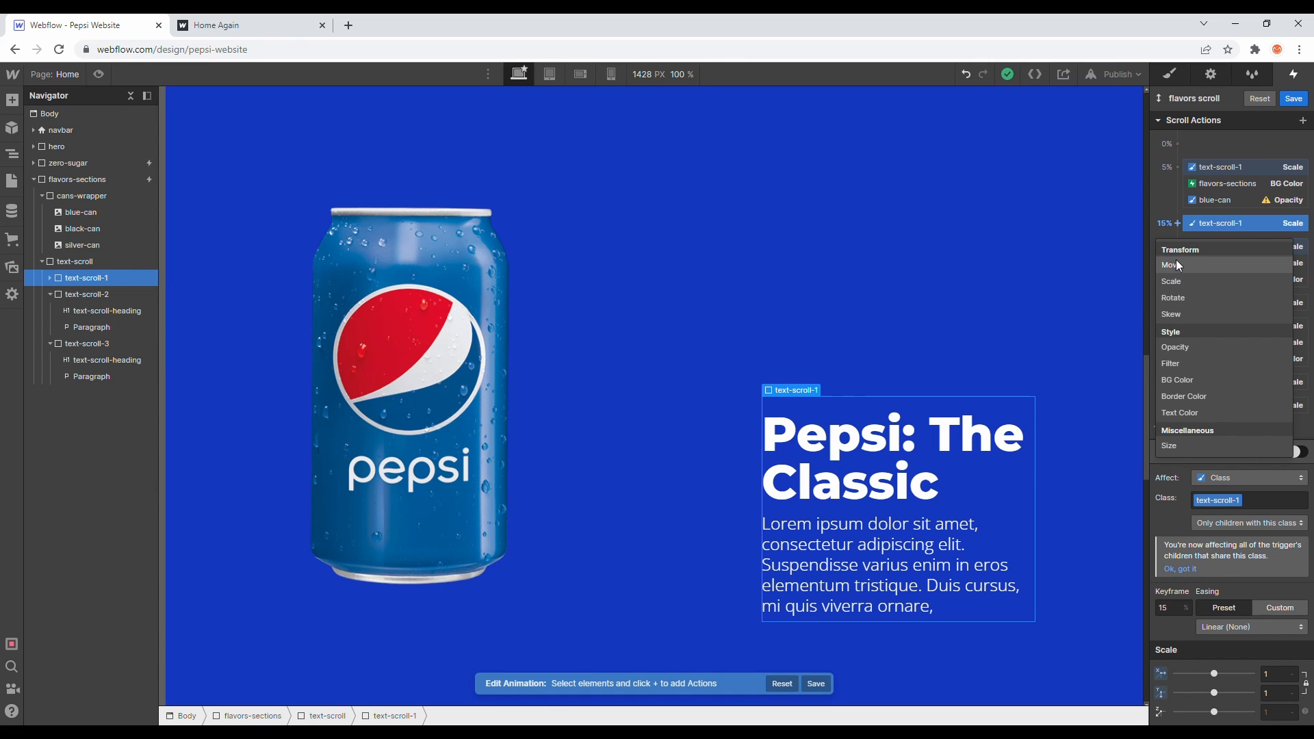
pyautogui.click(1174, 347)
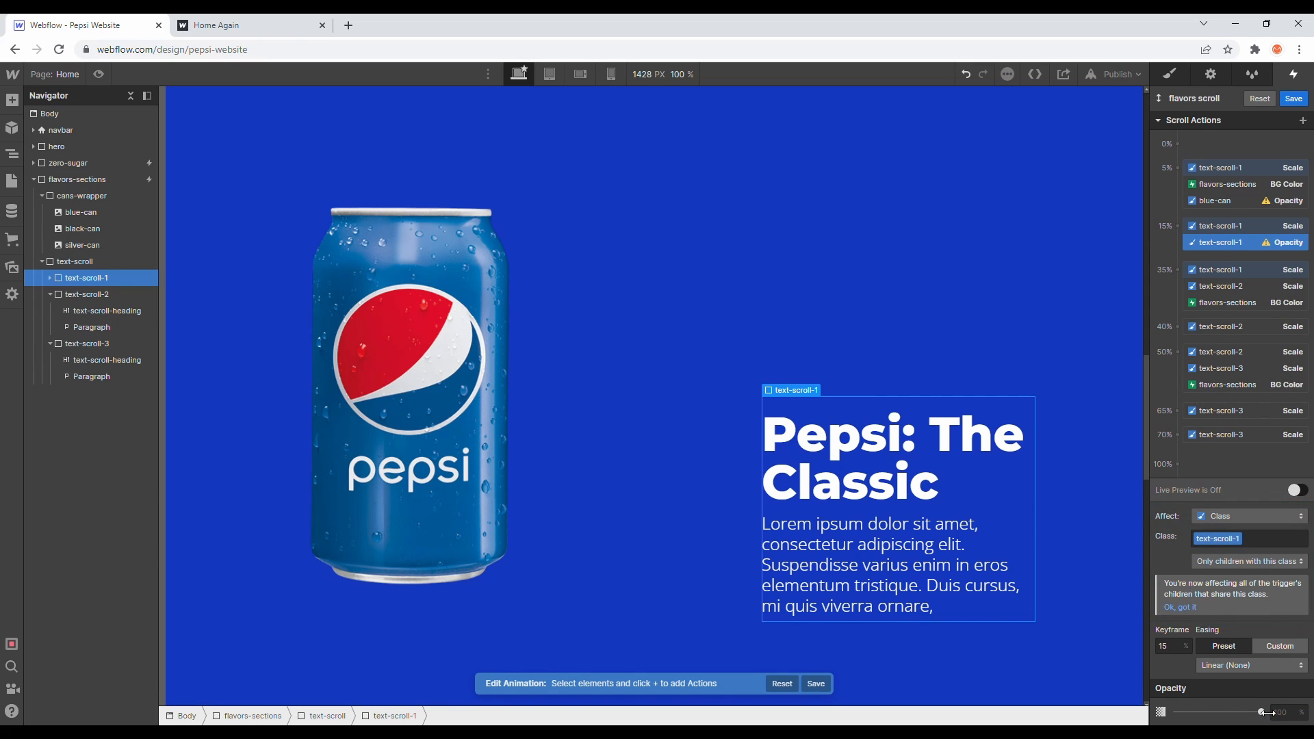
pyautogui.moveTo(1163, 703); pyautogui.dragTo(1143, 704)
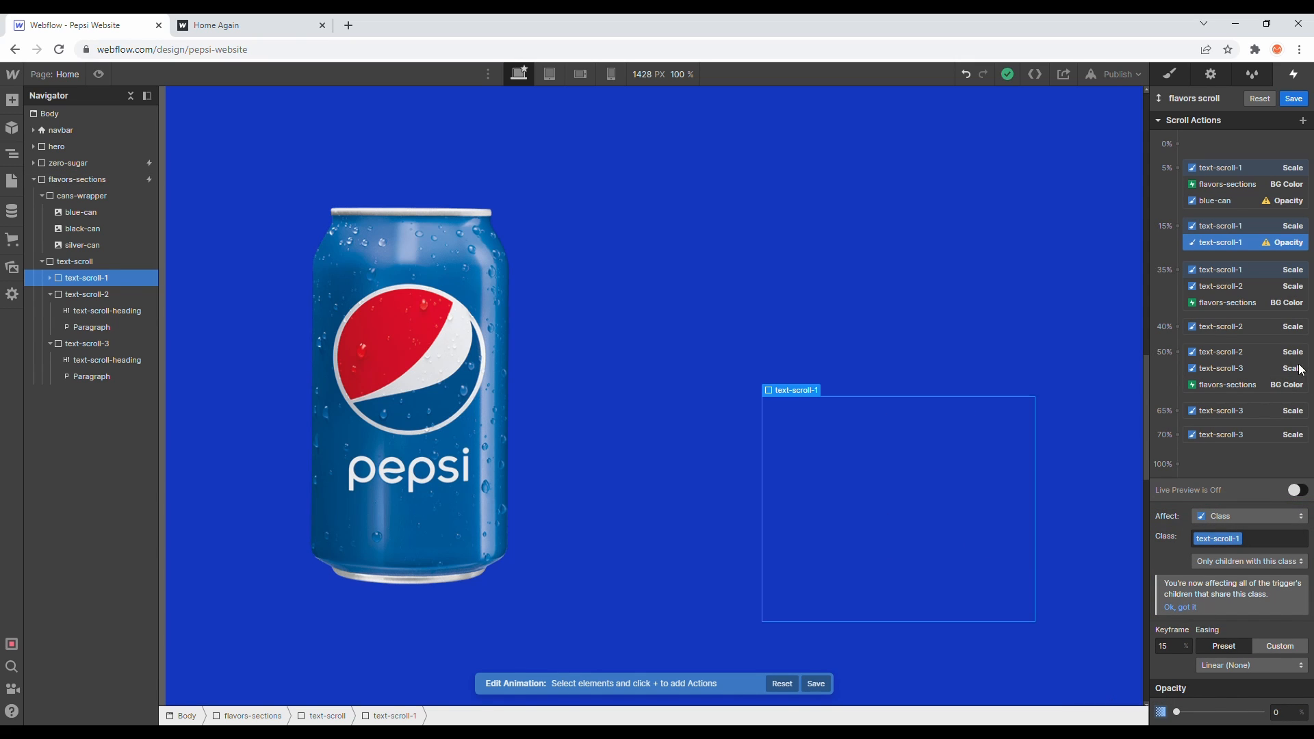
pyautogui.click(104, 228)
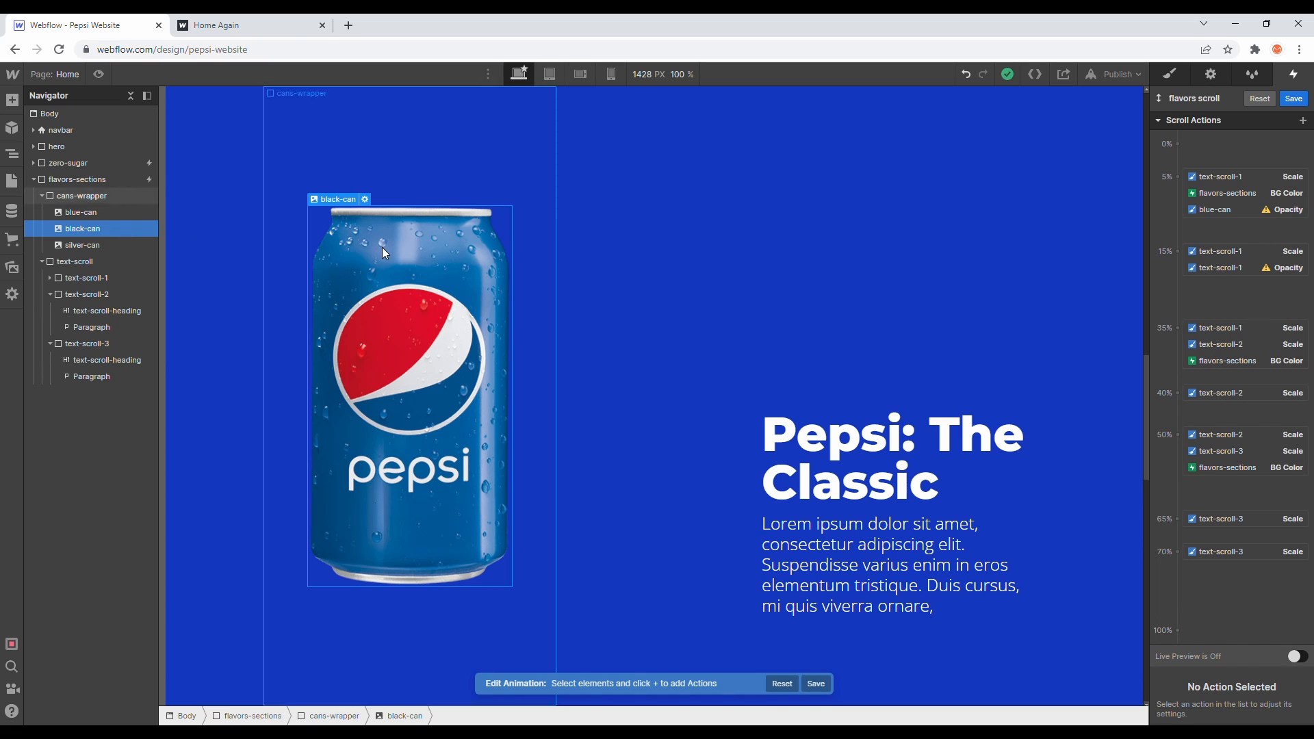
pyautogui.click(1217, 268)
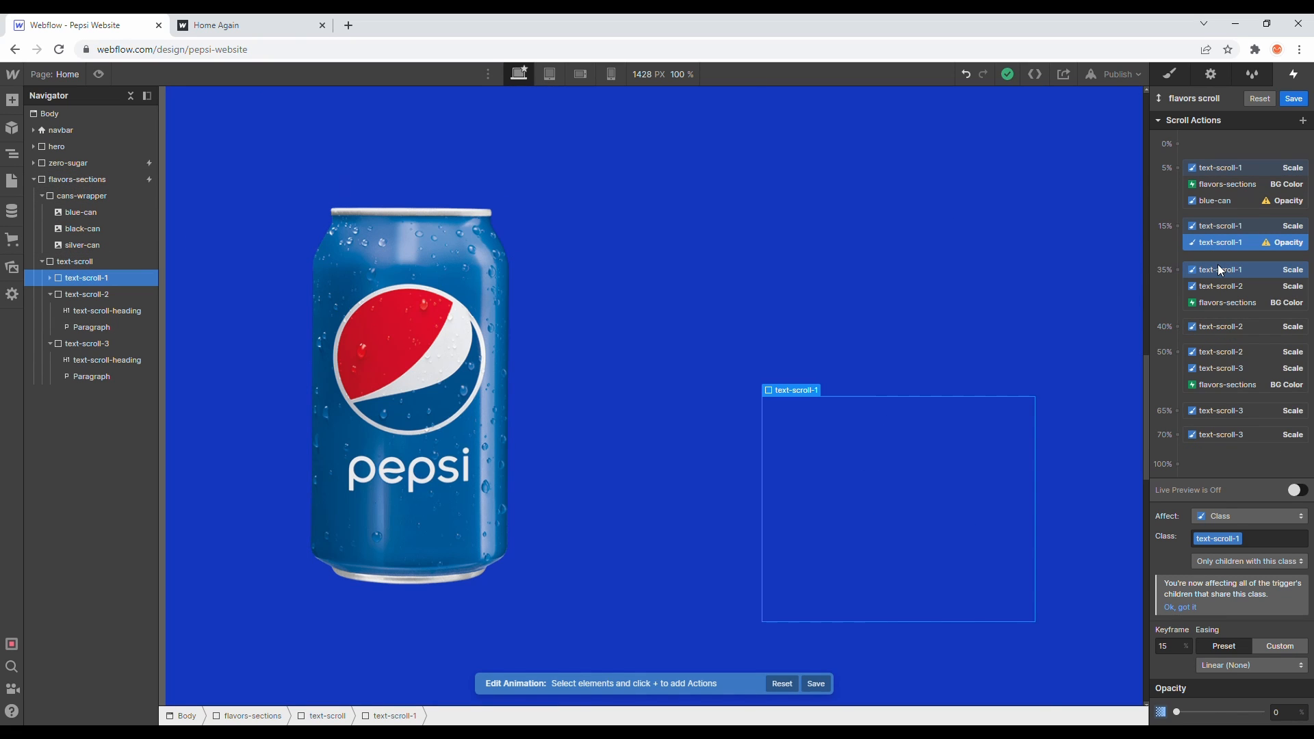
# - Add a blue-can Opacity action at the 15% keyframe, set to 0%
pyautogui.click(1217, 199)
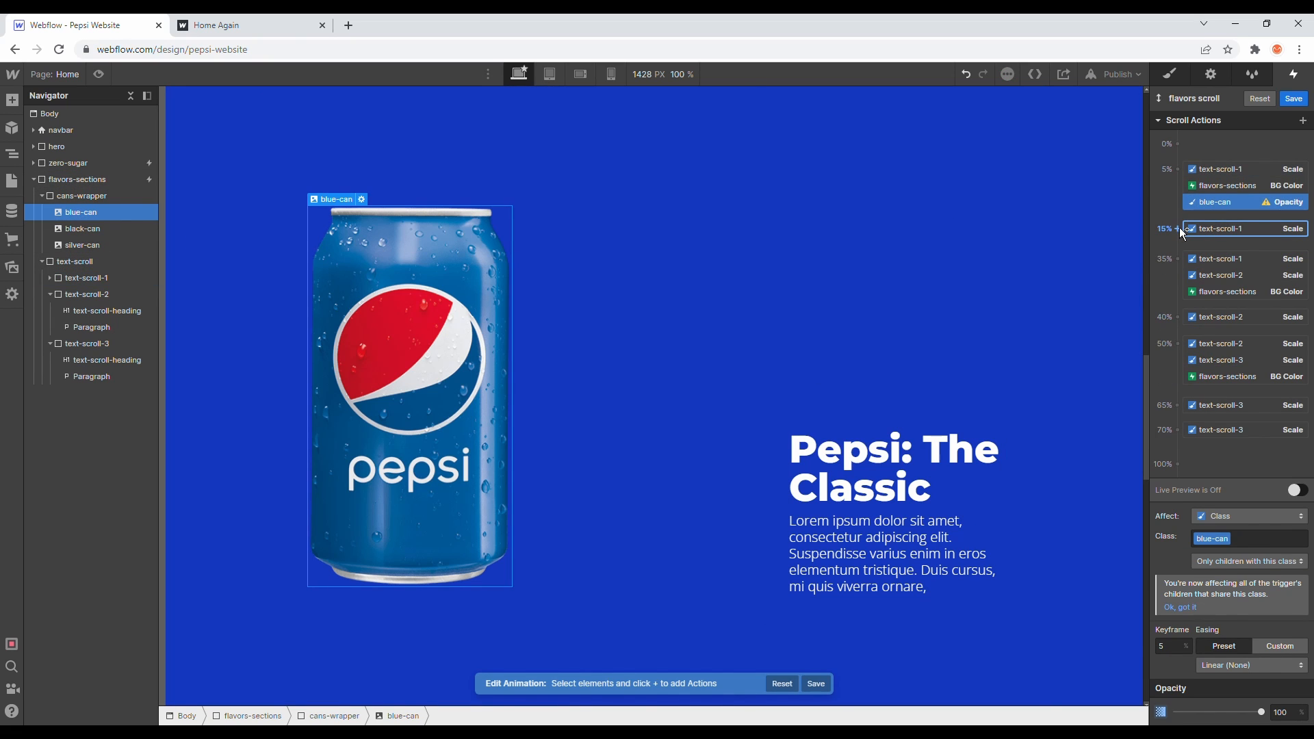
pyautogui.click(1178, 229)
pyautogui.click(1176, 352)
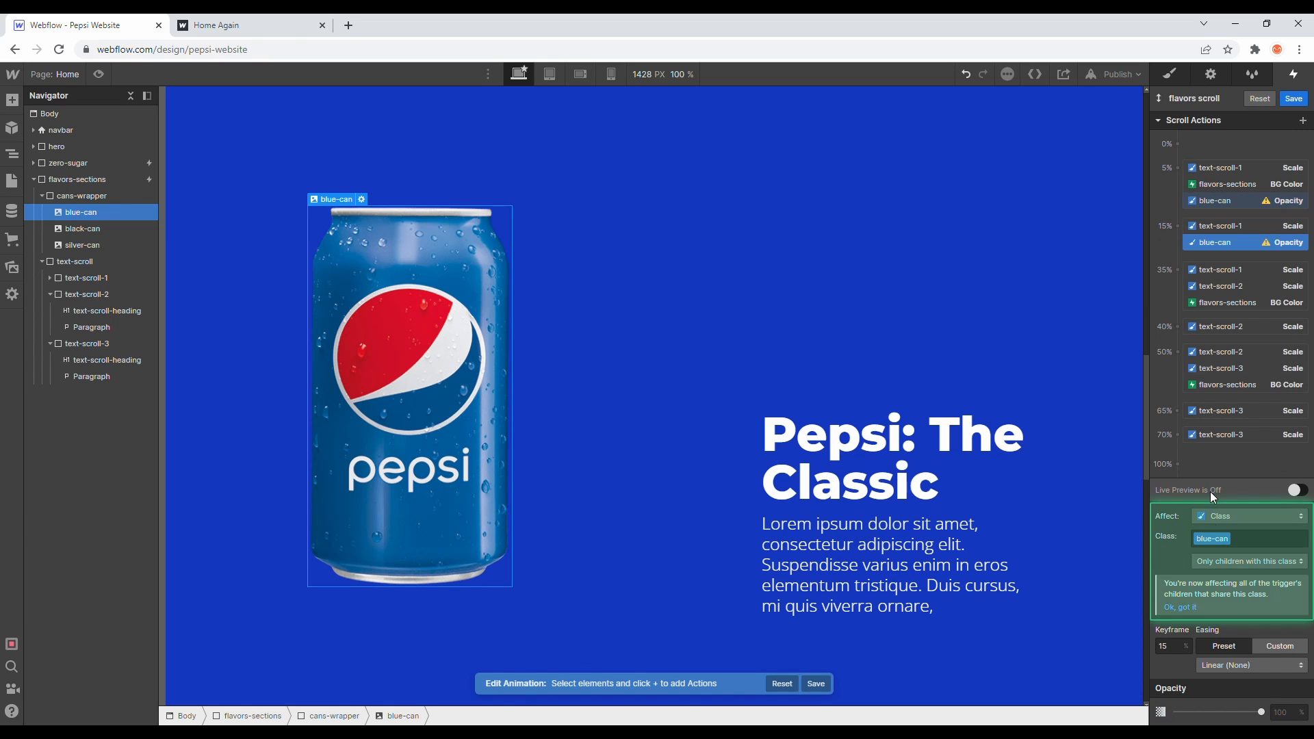
pyautogui.moveTo(1257, 712); pyautogui.dragTo(1174, 711)
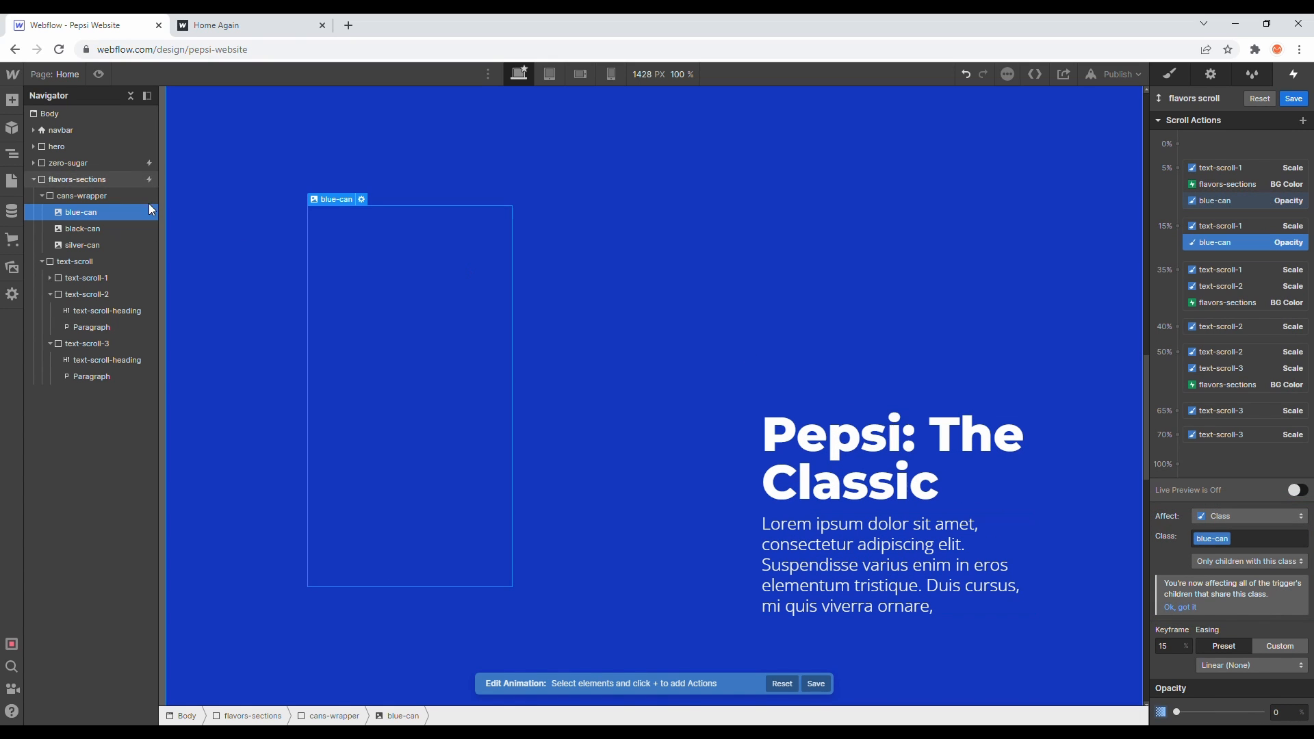
# - Add a black-can Opacity action at the 15% keyframe, set to 0%
pyautogui.click(125, 229)
pyautogui.click(1177, 251)
pyautogui.click(1193, 375)
pyautogui.moveTo(1262, 712); pyautogui.dragTo(1177, 711)
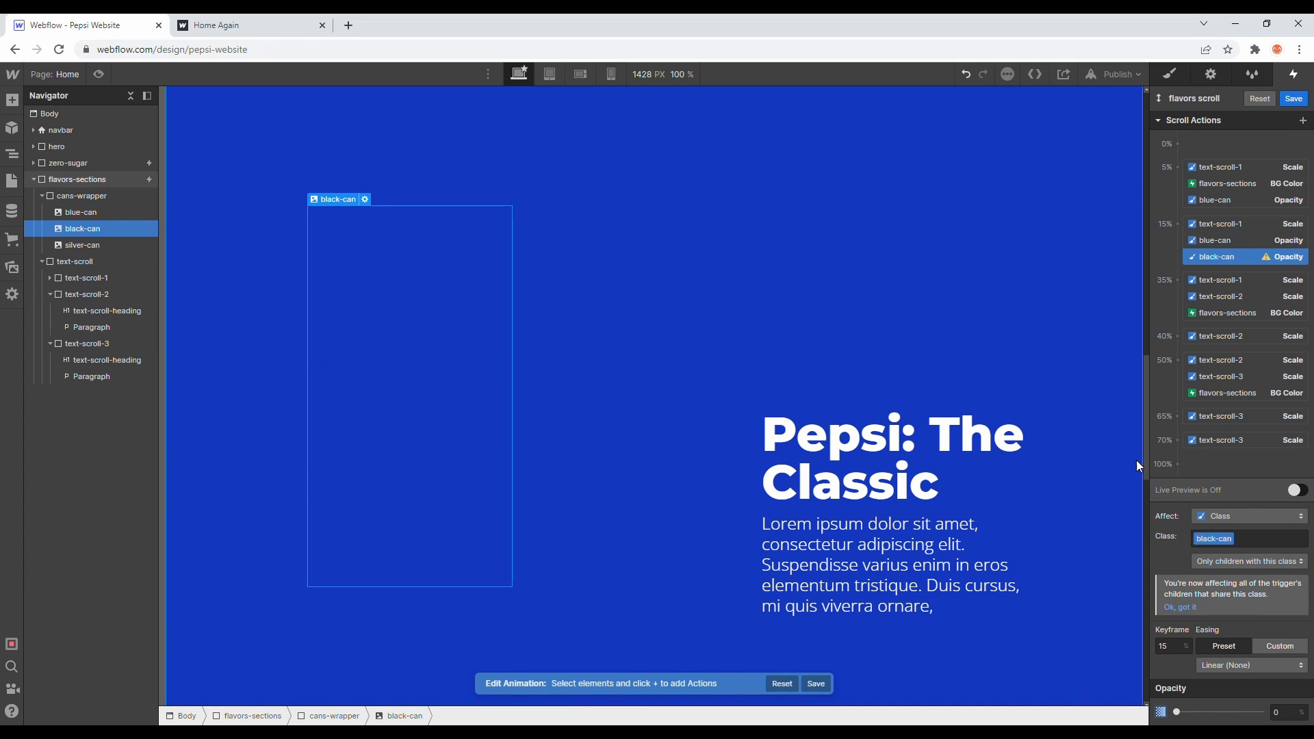
# - Add a black-can Opacity action at the 35% keyframe, set to 100%
pyautogui.click(1176, 281)
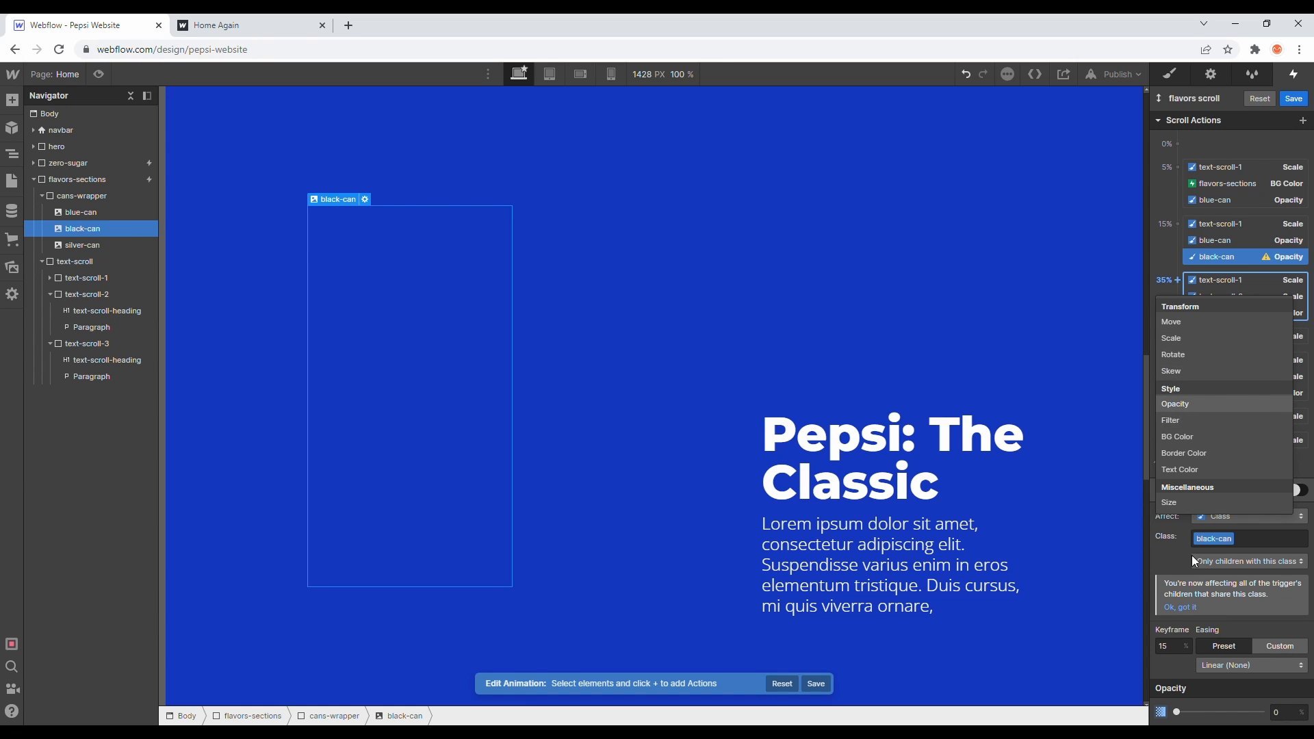
pyautogui.click(1181, 405)
pyautogui.moveTo(1262, 713); pyautogui.dragTo(1310, 708)
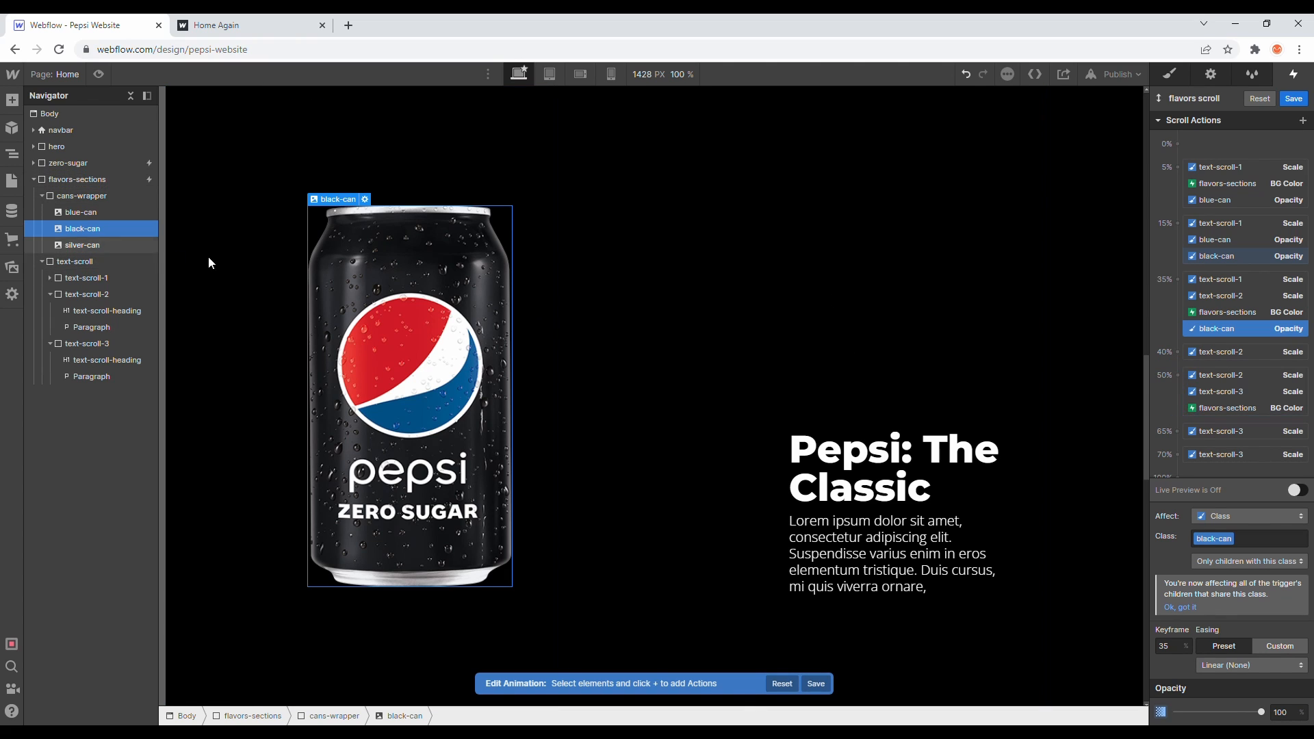
# - Add a black-can Opacity action at the 50% keyframe, set to 0%
pyautogui.click(1177, 375)
pyautogui.click(1201, 498)
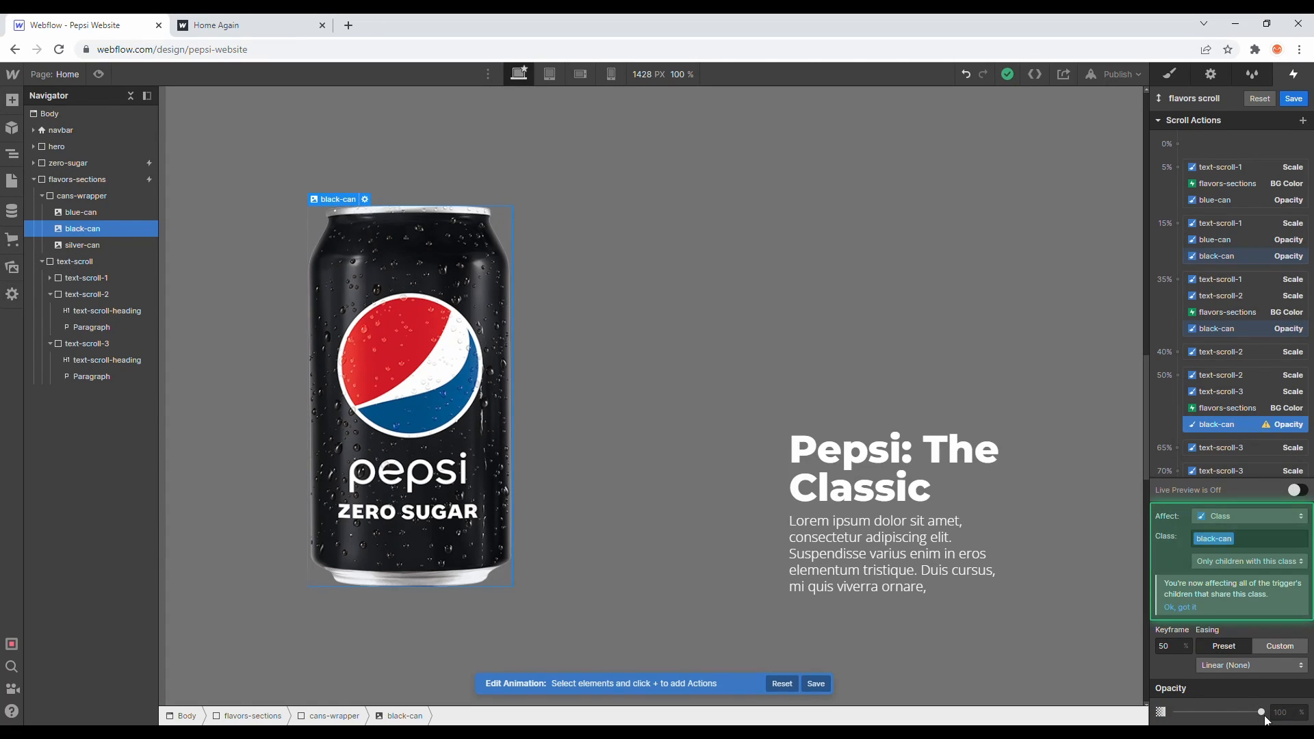
pyautogui.moveTo(1261, 712); pyautogui.dragTo(1176, 713)
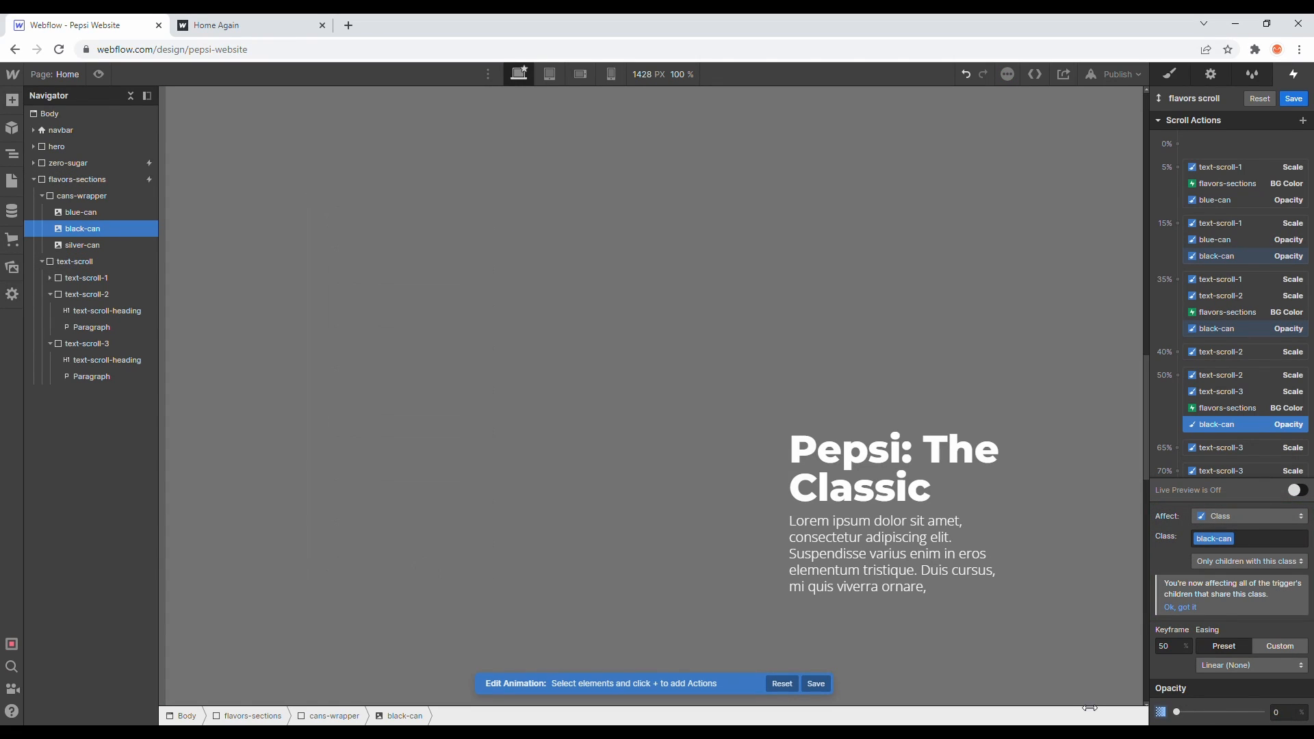
# - Add a silver-can Opacity action at the 50% keyframe at 0%
pyautogui.click(97, 250)
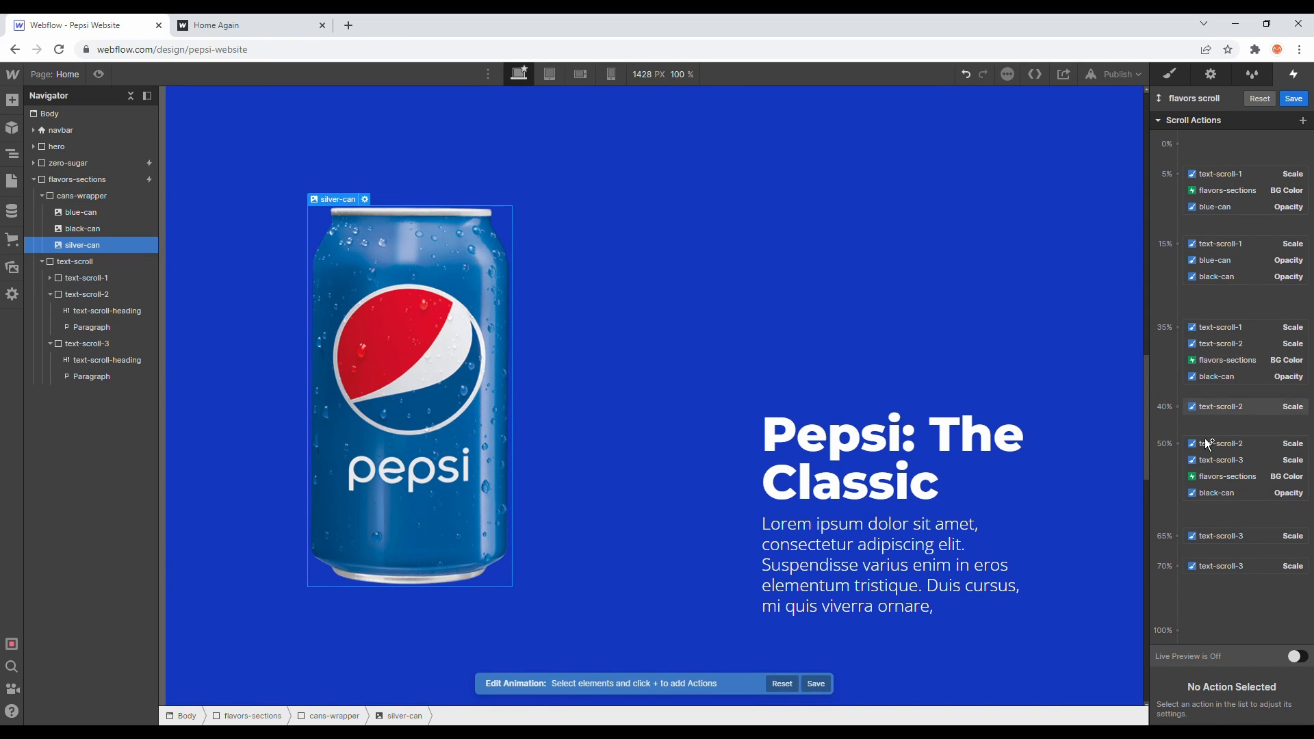
pyautogui.click(1177, 443)
pyautogui.click(1189, 568)
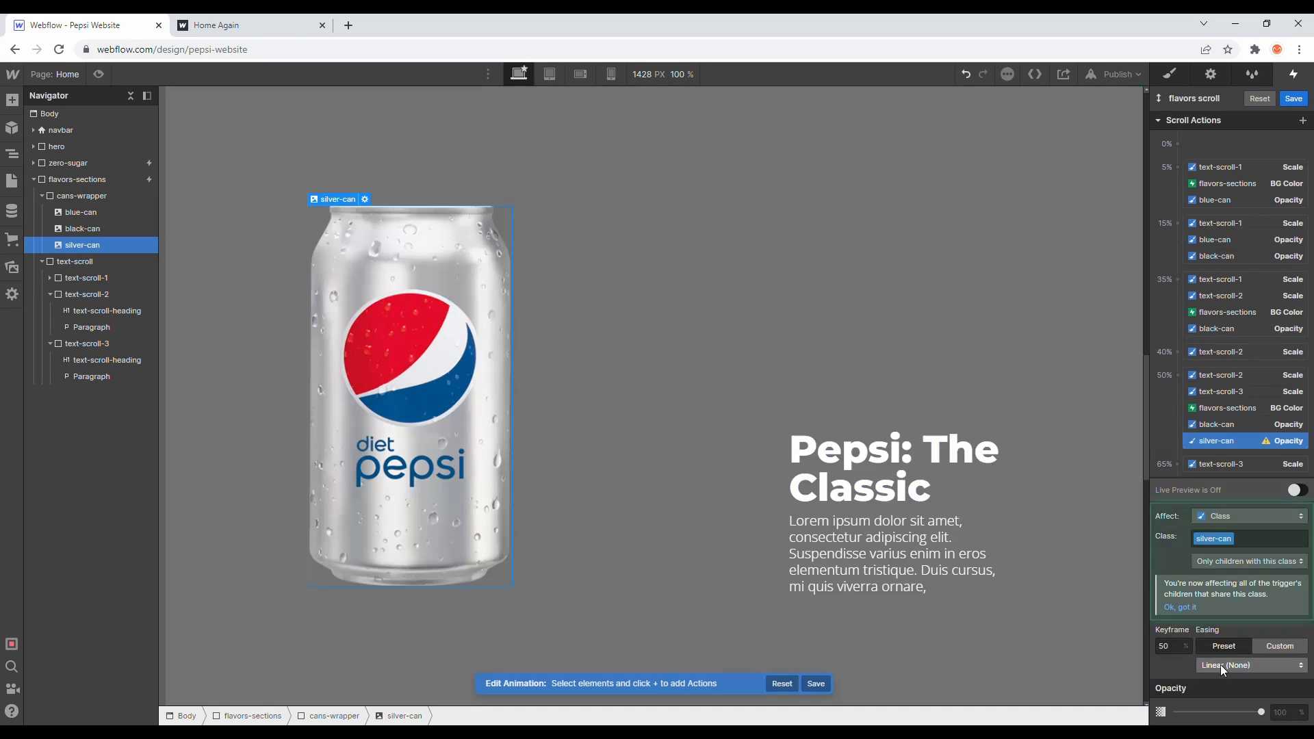
pyautogui.click(1199, 465)
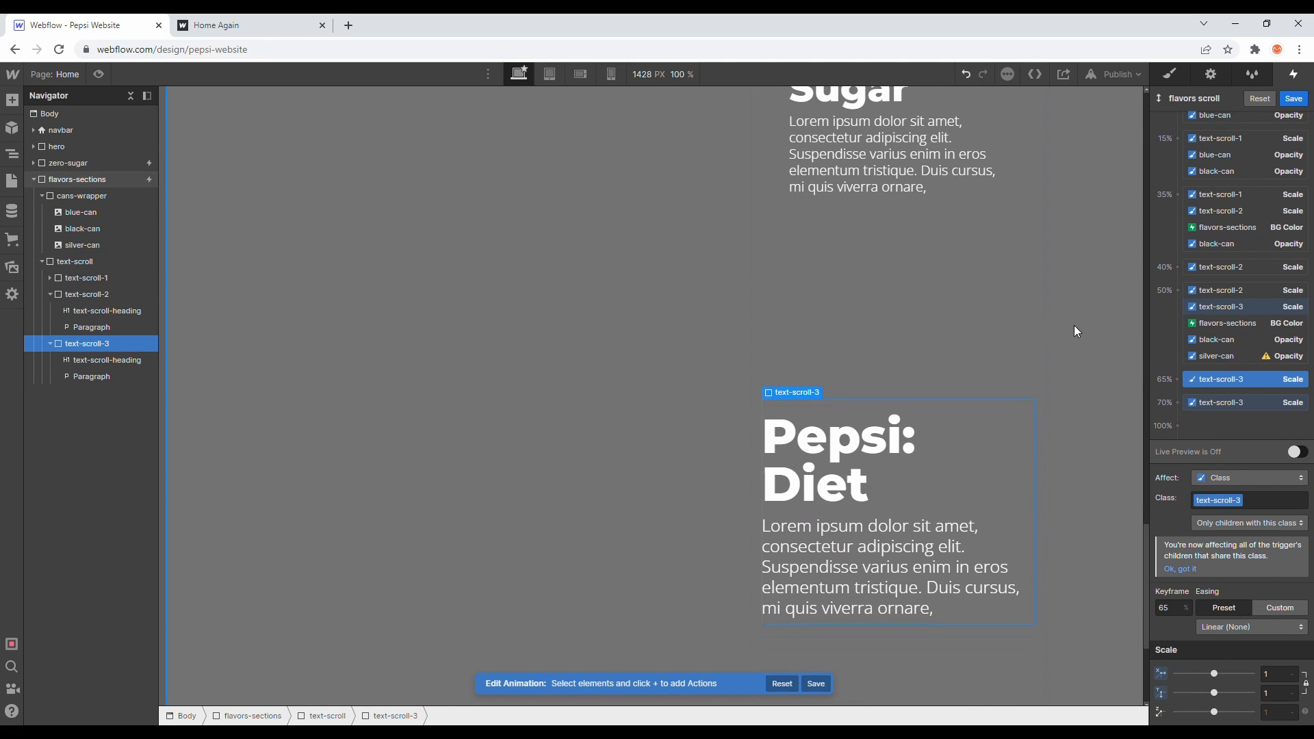
# - Add a silver-can Opacity action at the 65% keyframe set to 100%, and save the flavors scroll animation
pyautogui.click(111, 243)
pyautogui.click(1177, 418)
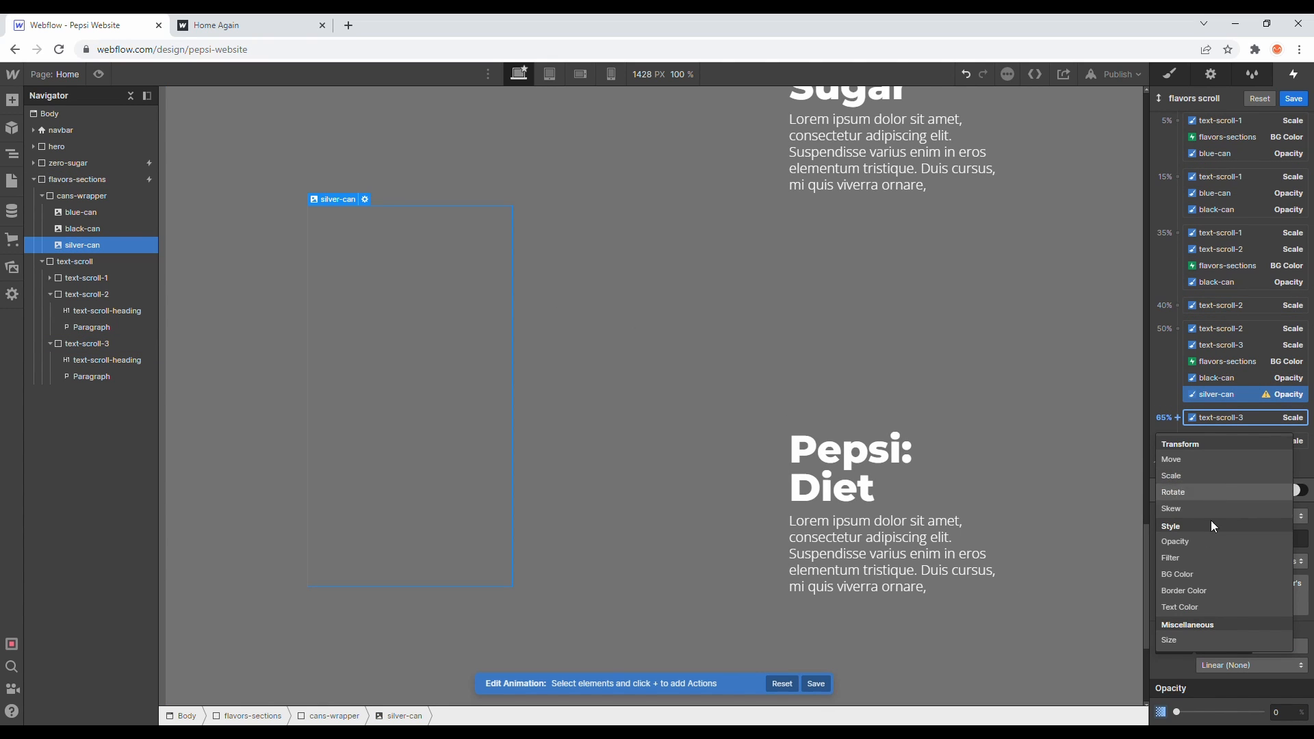
pyautogui.click(1188, 542)
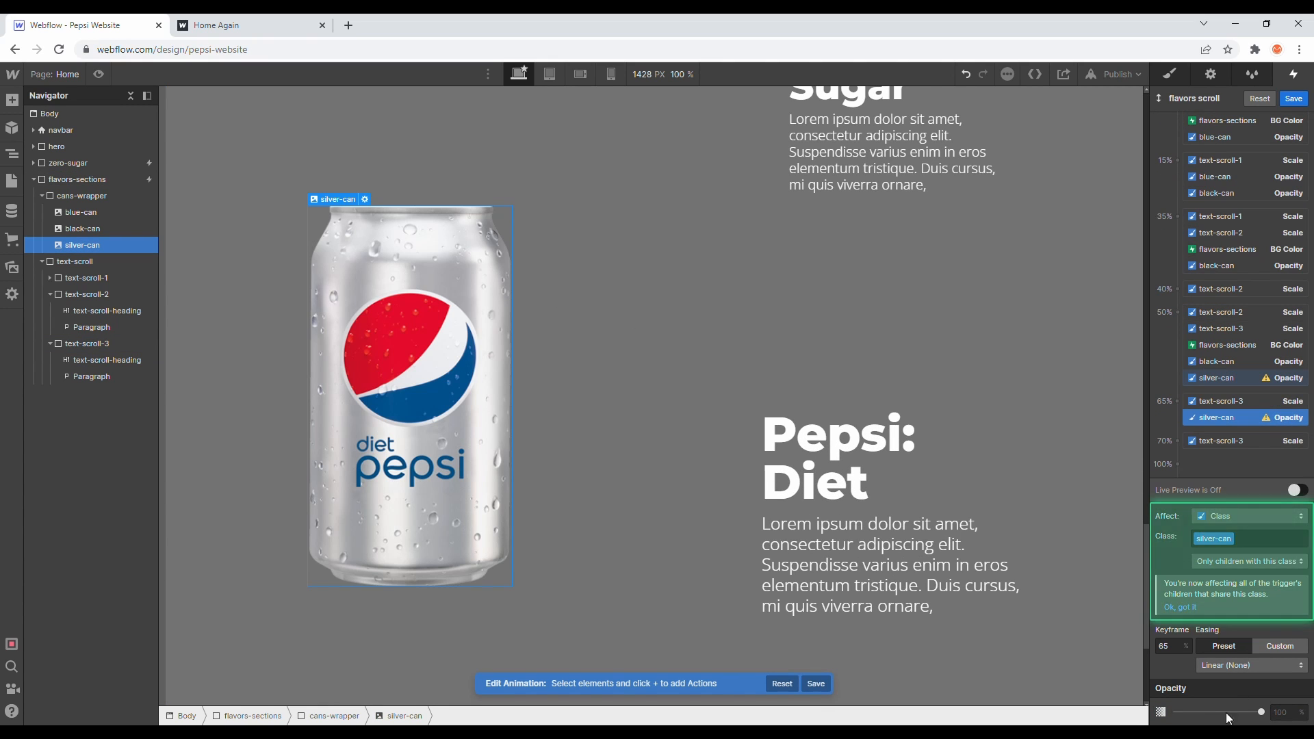
pyautogui.moveTo(1261, 712)
pyautogui.mouseDown()
pyautogui.moveTo(1232, 713)
pyautogui.moveTo(1263, 712)
pyautogui.mouseUp()
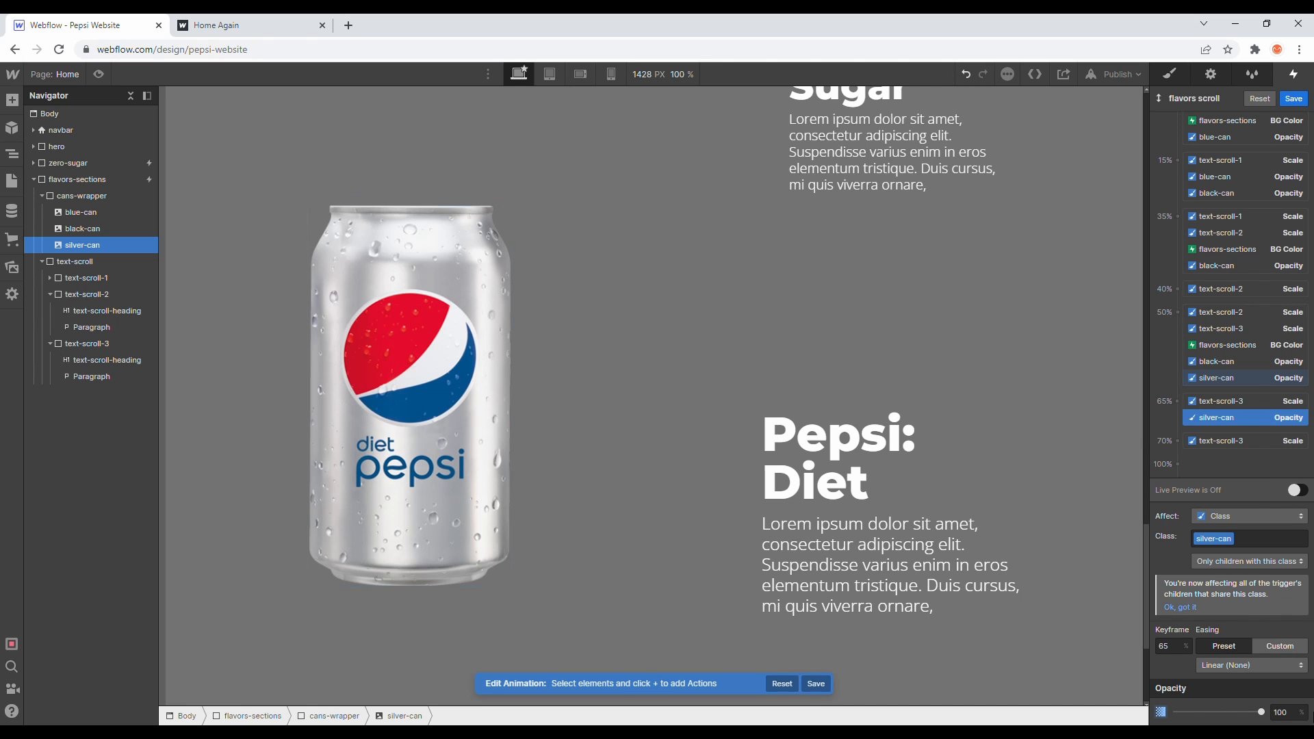
pyautogui.click(1293, 99)
# - Preview the page and scroll through the flavors section to check the can, color and text transitions
pyautogui.scroll(7, 1070, 236)
pyautogui.scroll(7, 1070, 236)
pyautogui.scroll(-7, 336, 309)
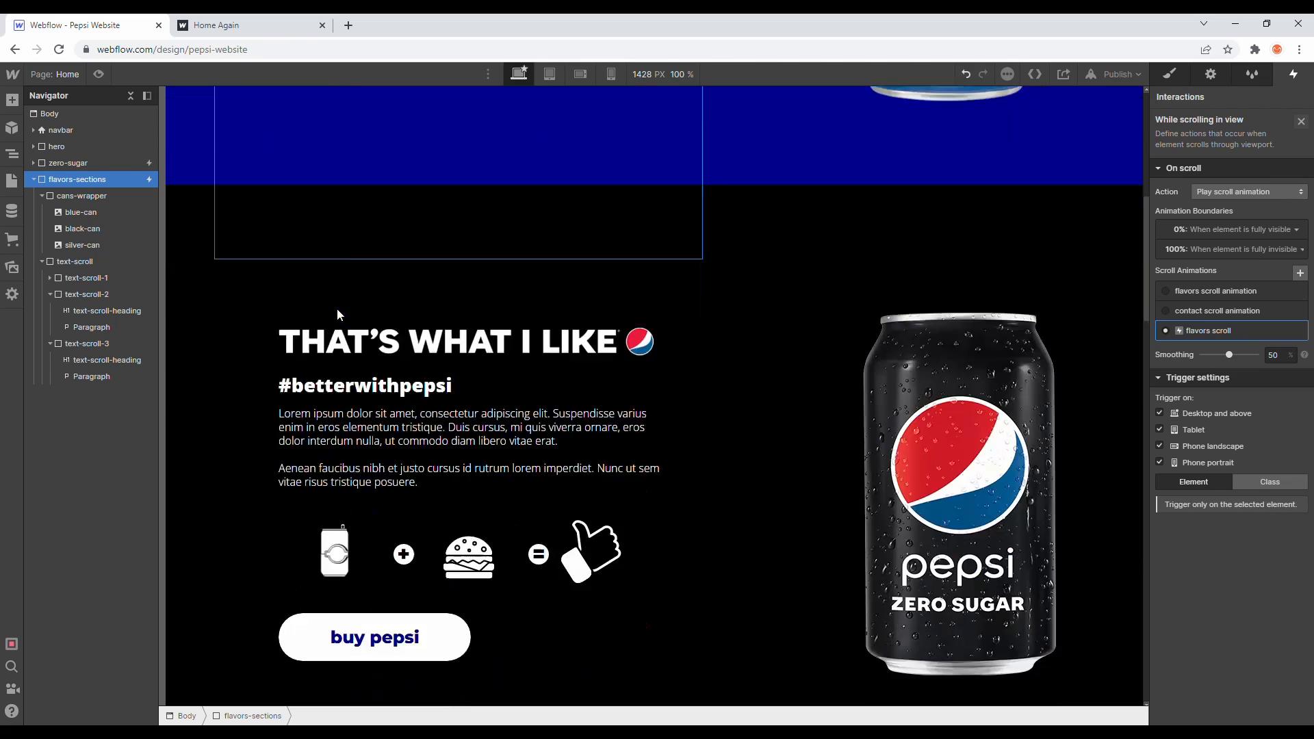
pyautogui.click(98, 74)
pyautogui.scroll(-4, 342, 181)
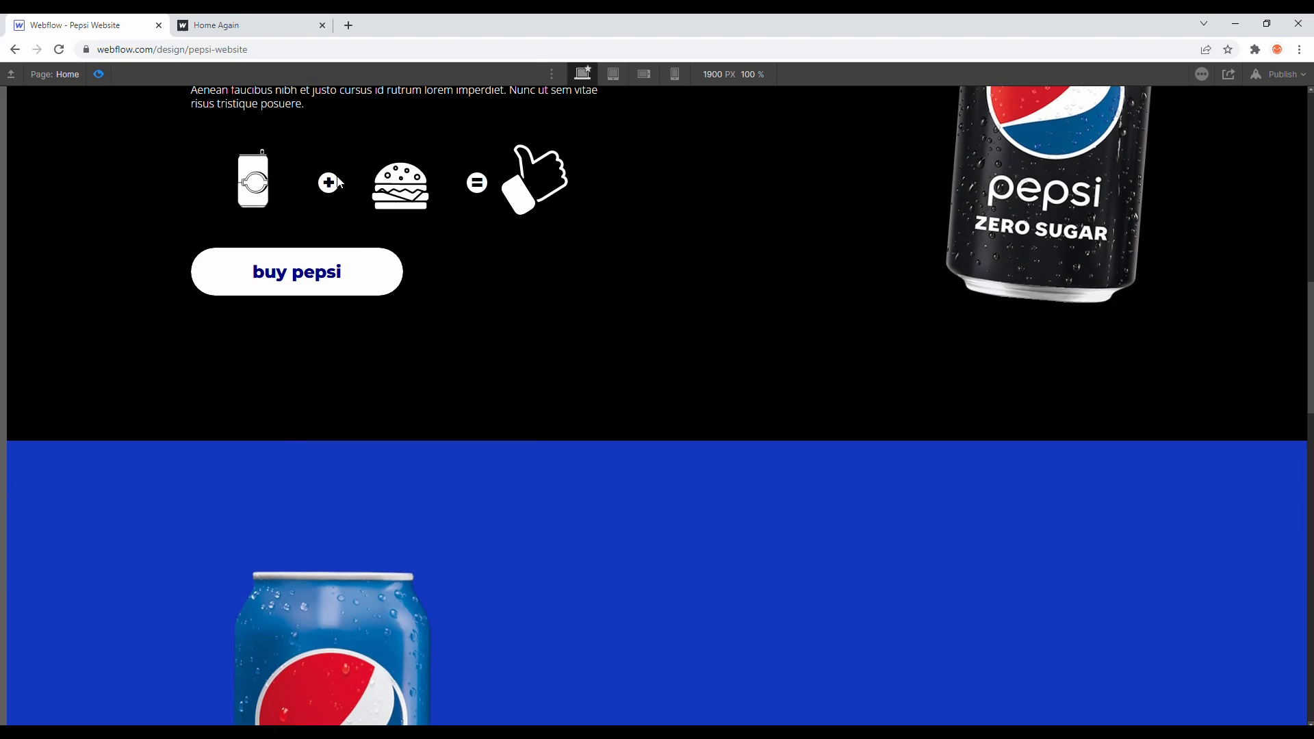
pyautogui.scroll(-3, 356, 198)
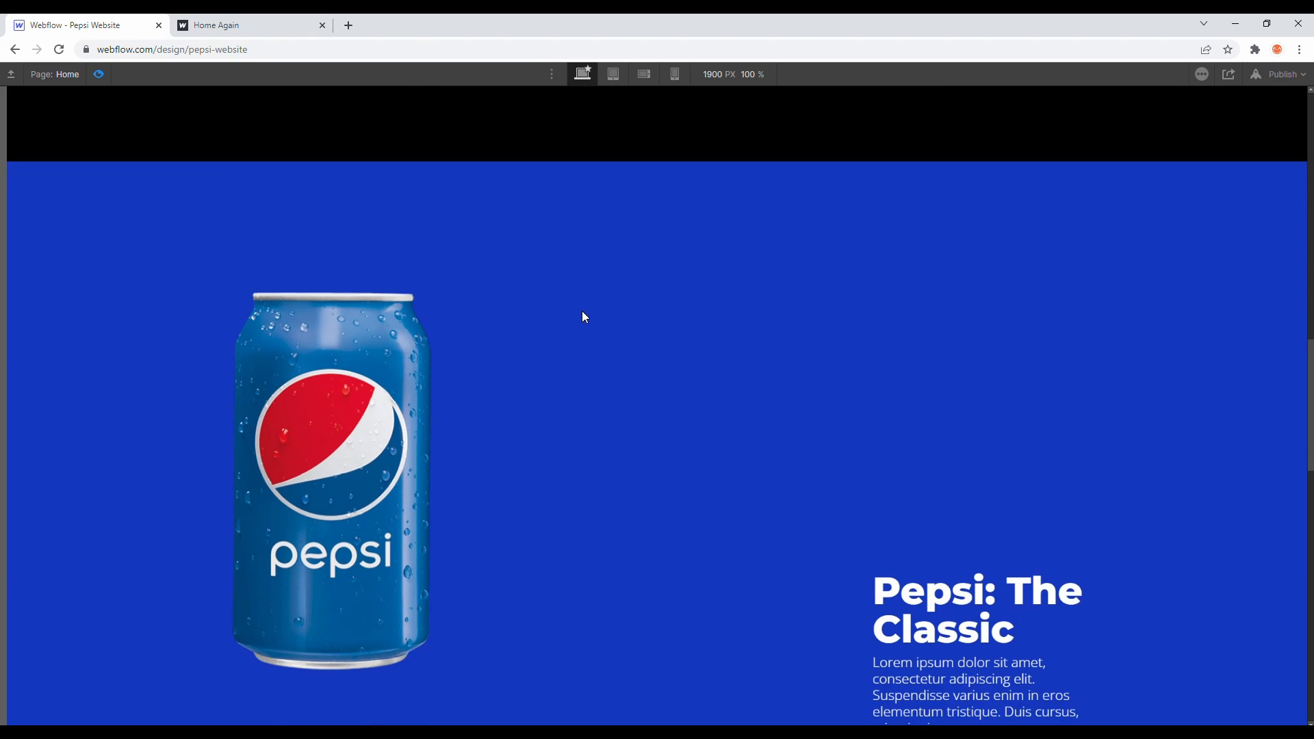
pyautogui.scroll(-1, 581, 311)
pyautogui.scroll(-5, 582, 311)
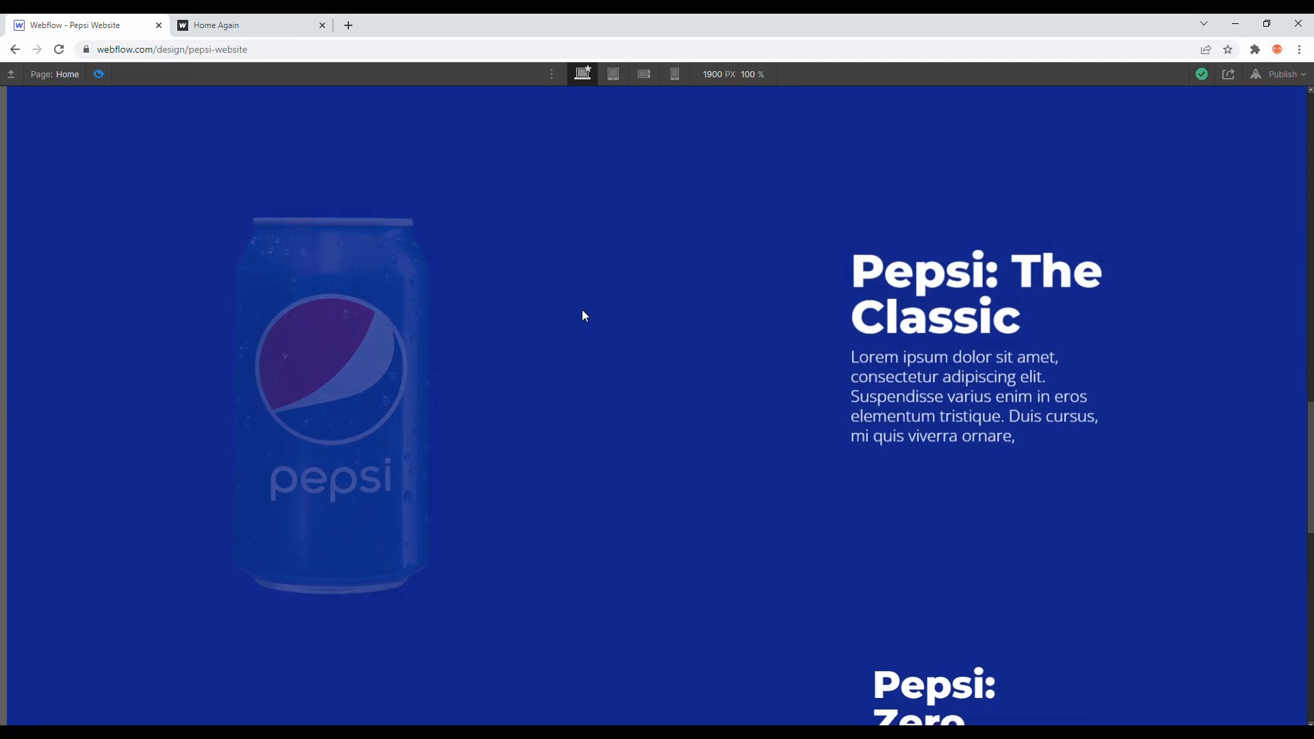
pyautogui.scroll(-5, 581, 308)
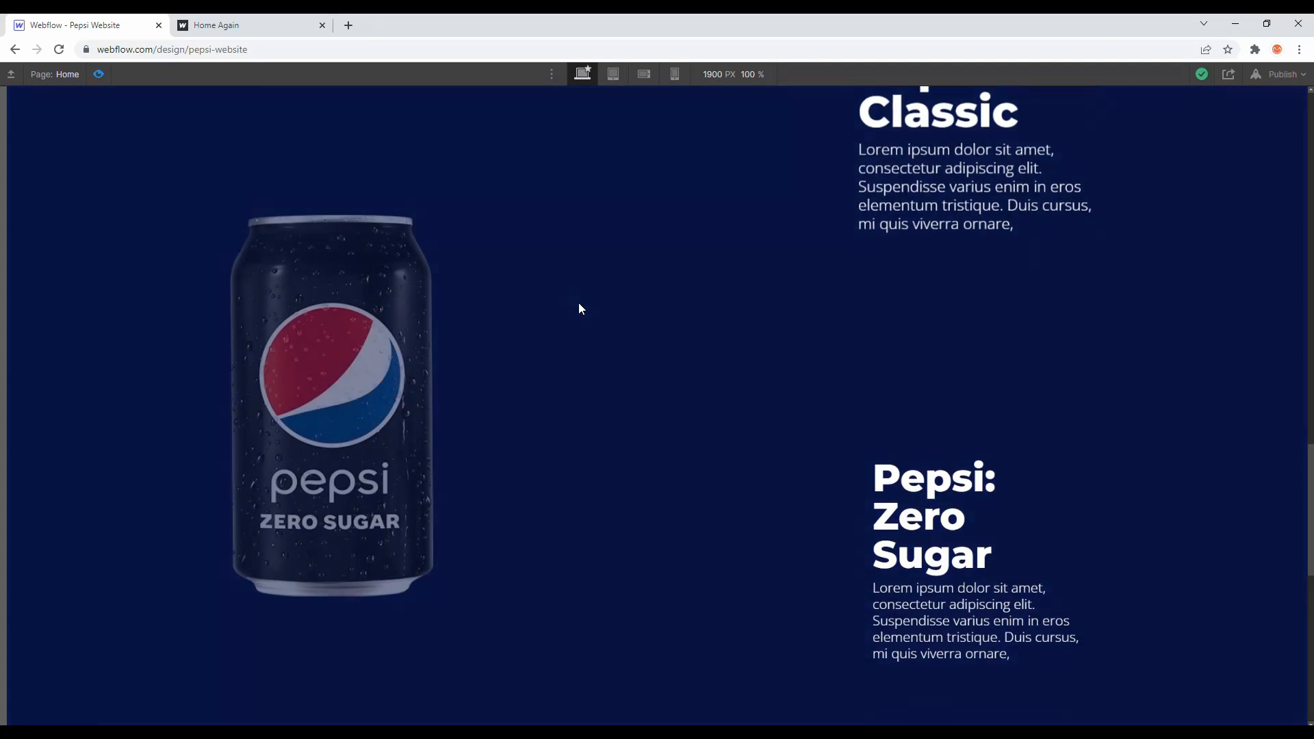
pyautogui.scroll(-5, 577, 298)
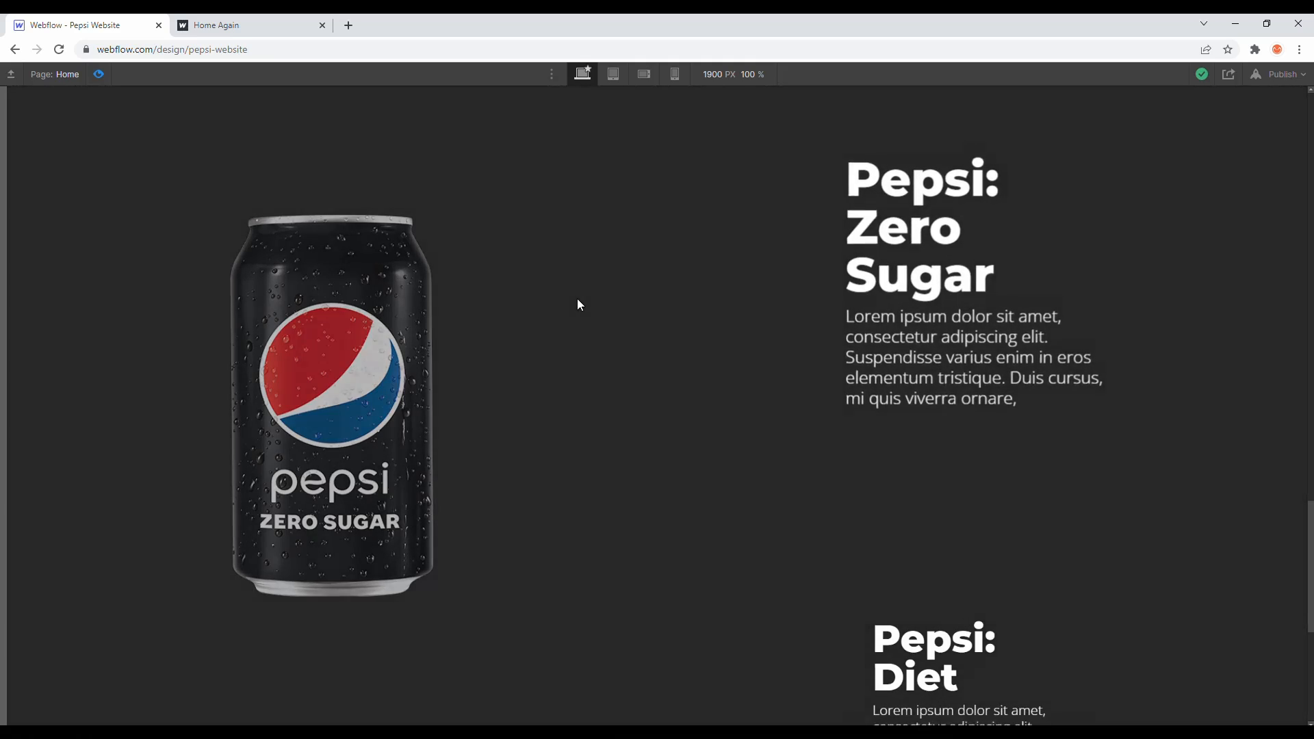
pyautogui.scroll(-3, 577, 297)
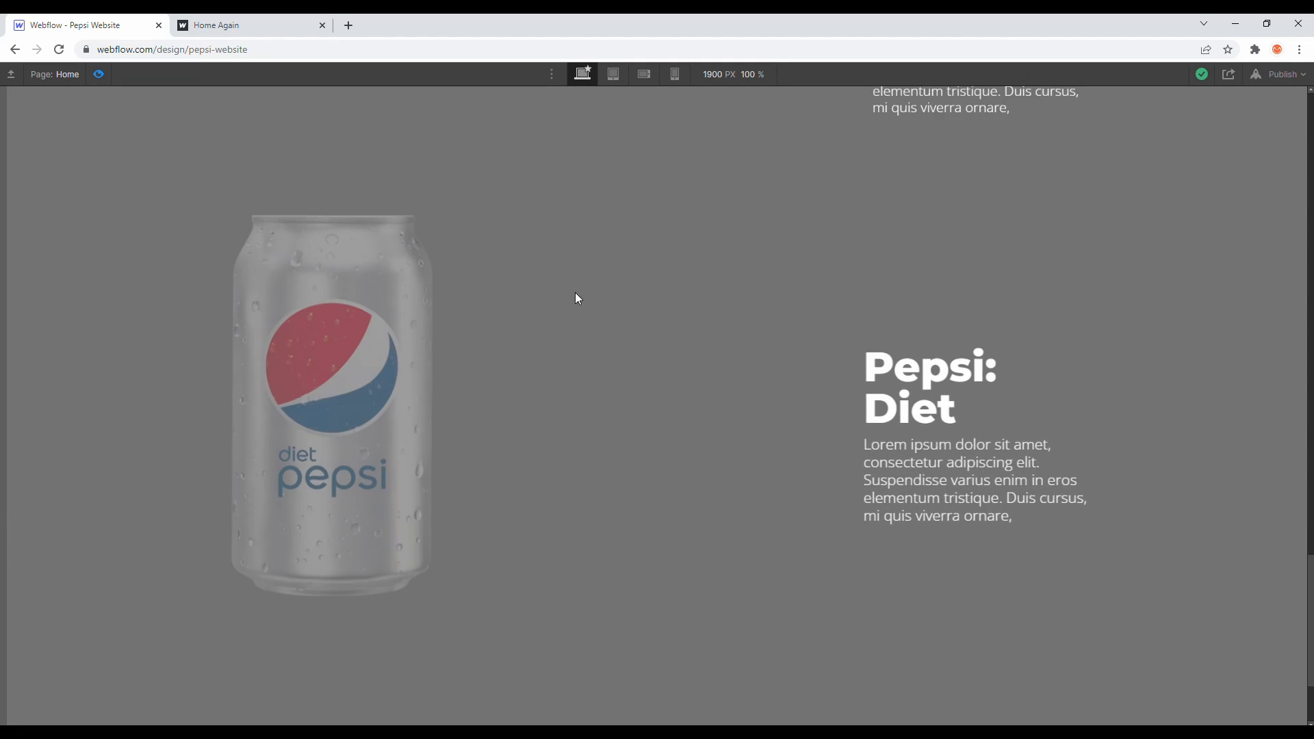
pyautogui.scroll(-2, 574, 291)
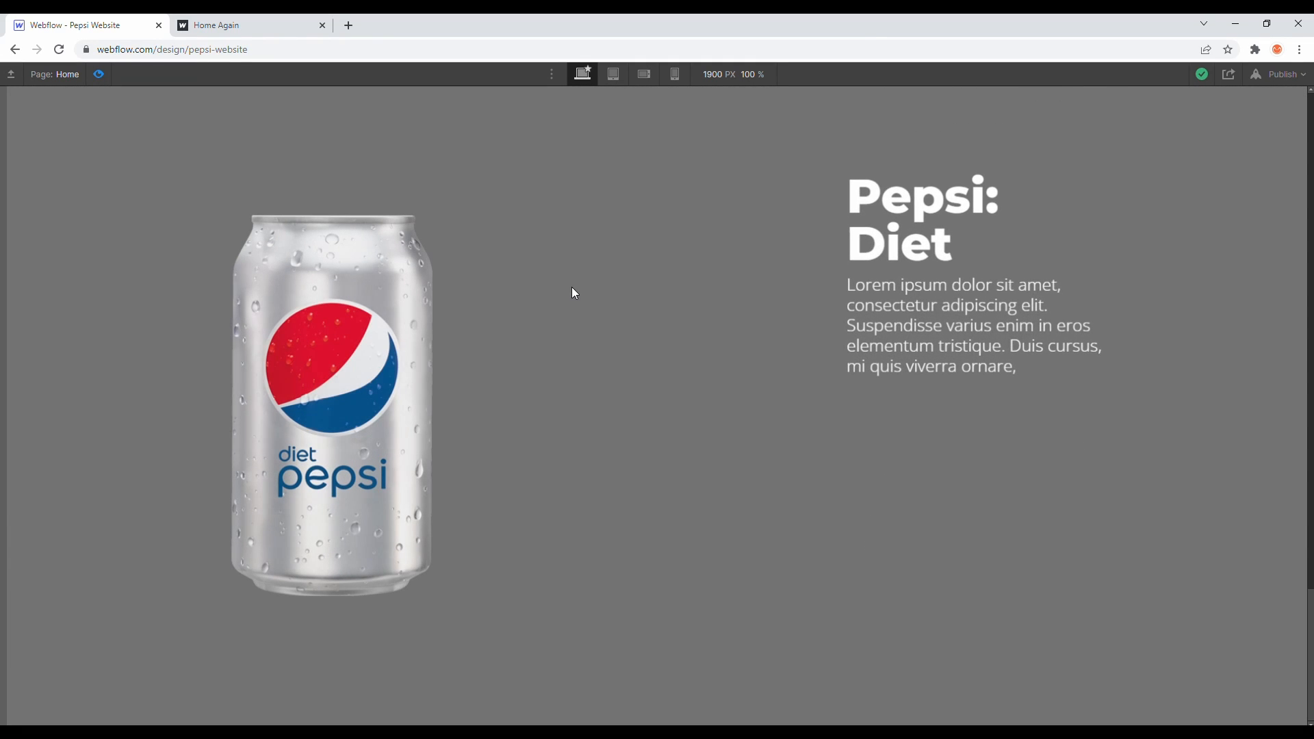
pyautogui.scroll(5, 573, 293)
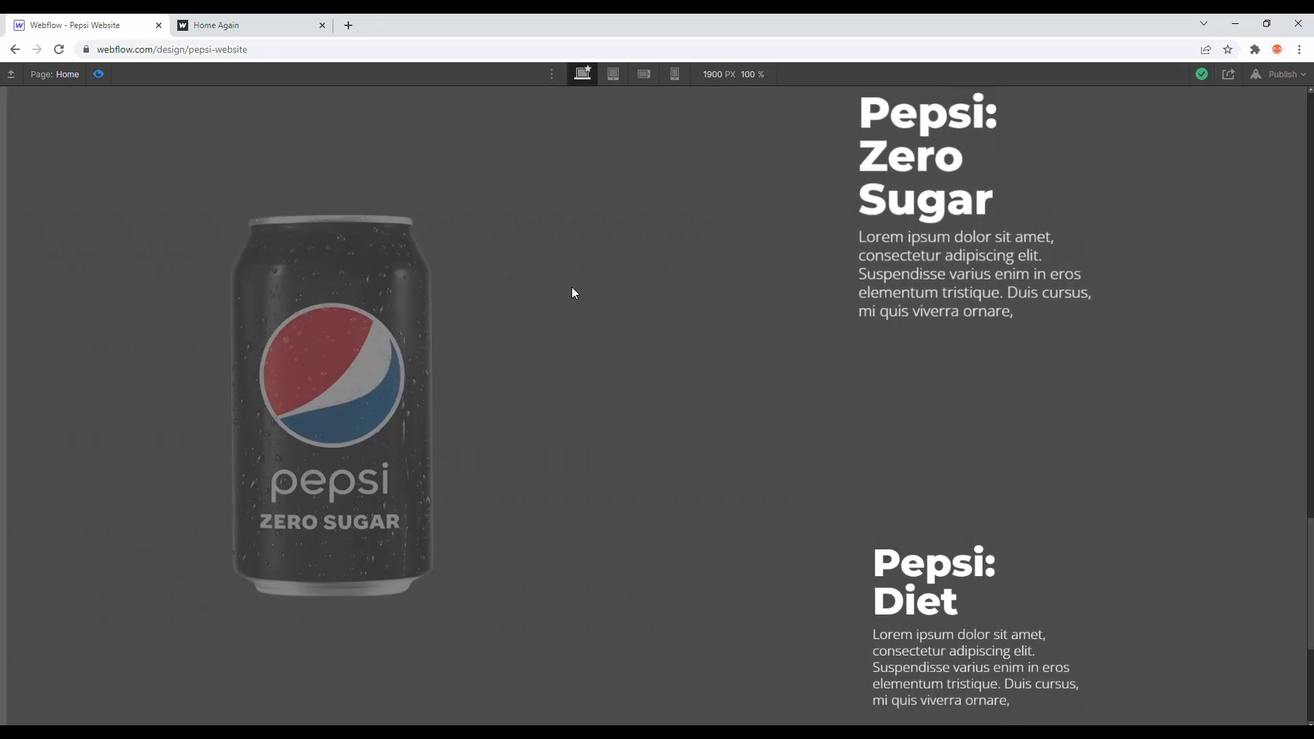
pyautogui.scroll(10, 574, 293)
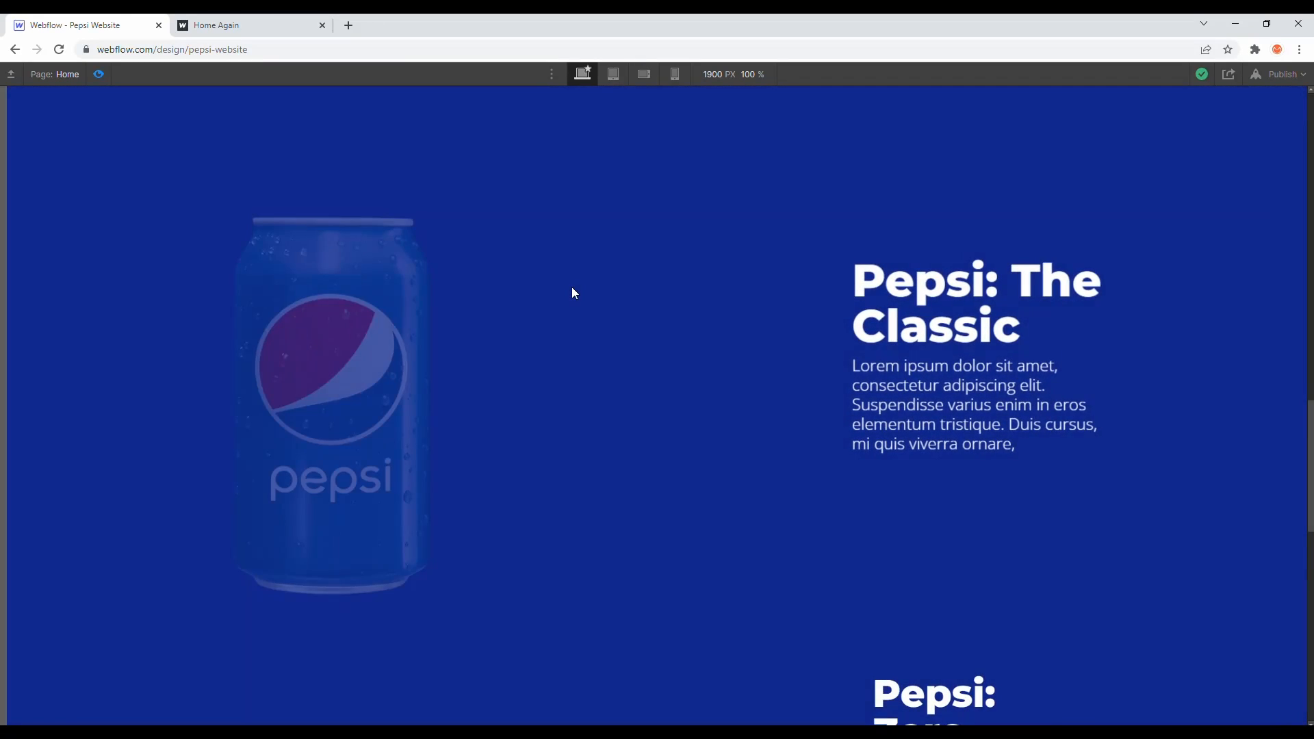
# - Scroll further through the flavors section in preview, then leave preview mode
pyautogui.scroll(-8, 574, 293)
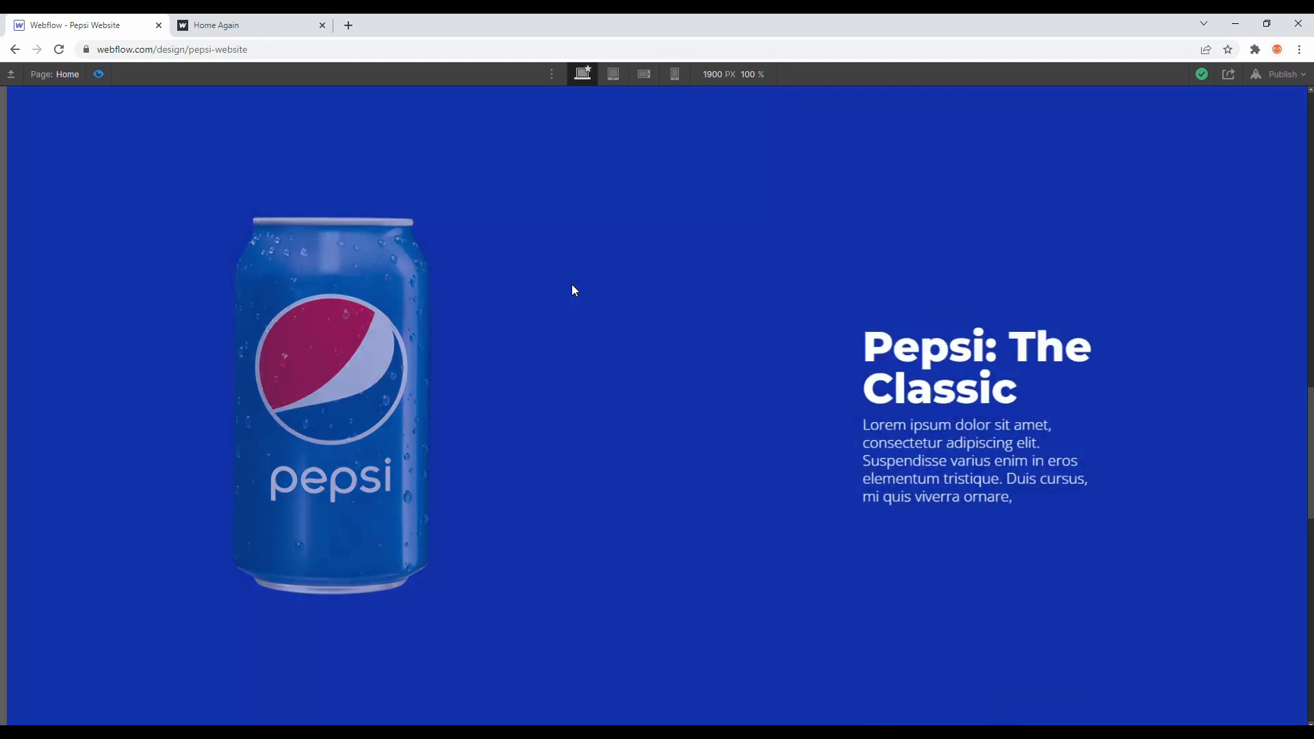
pyautogui.scroll(-3, 570, 285)
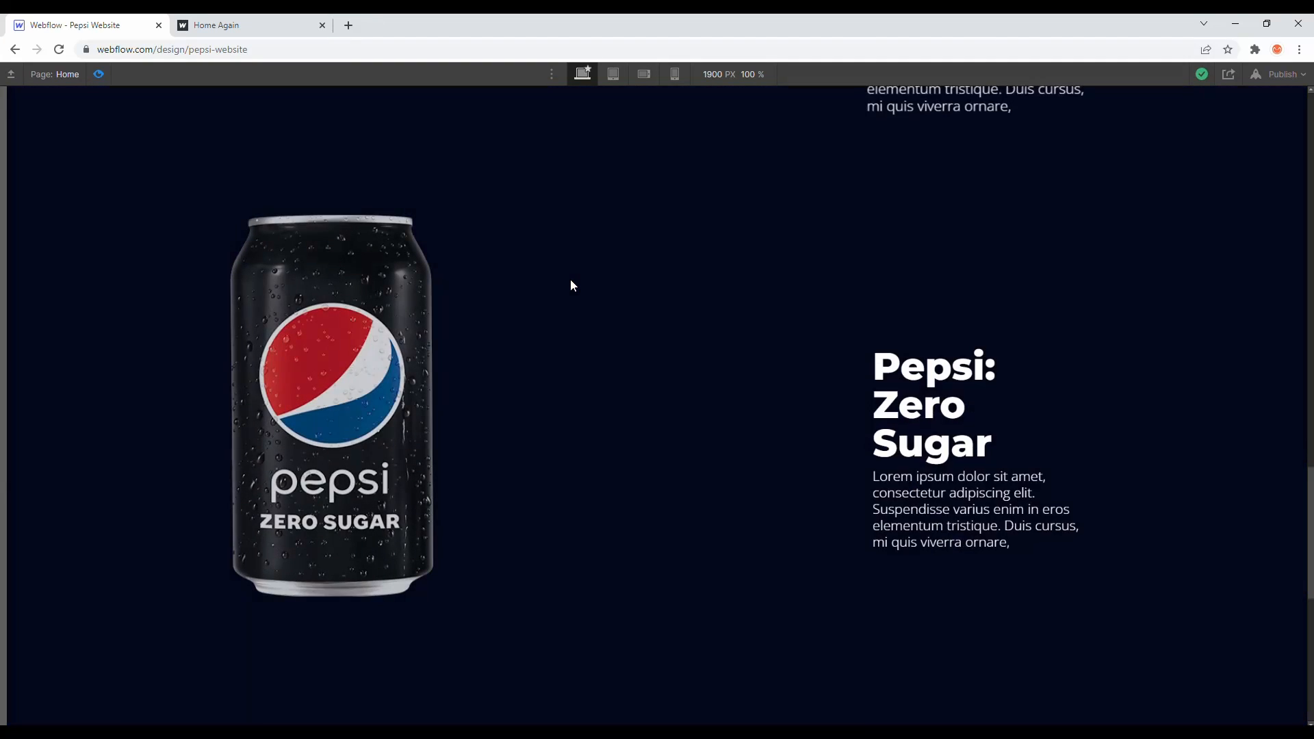
pyautogui.click(100, 74)
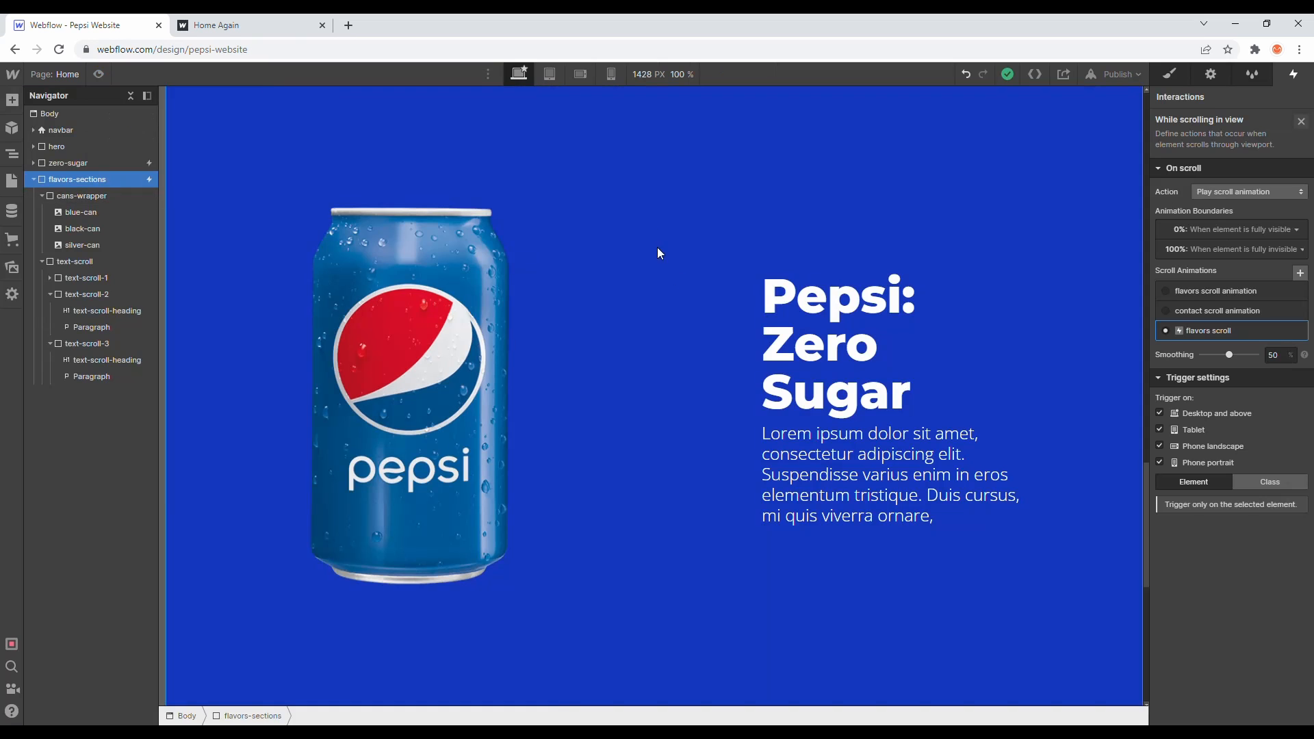
# - Select the text-scroll-1 block and set its maximum width to 600 px
pyautogui.click(906, 342)
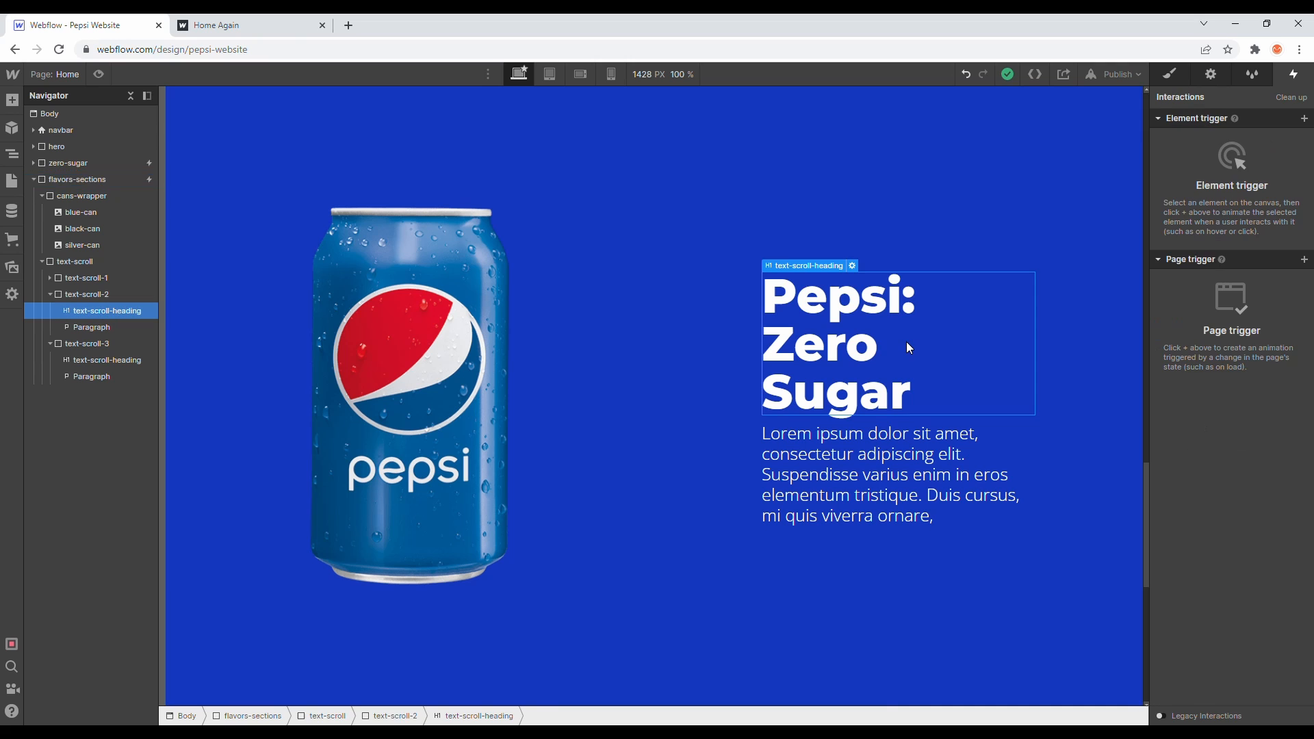
pyautogui.click(1172, 74)
pyautogui.click(103, 278)
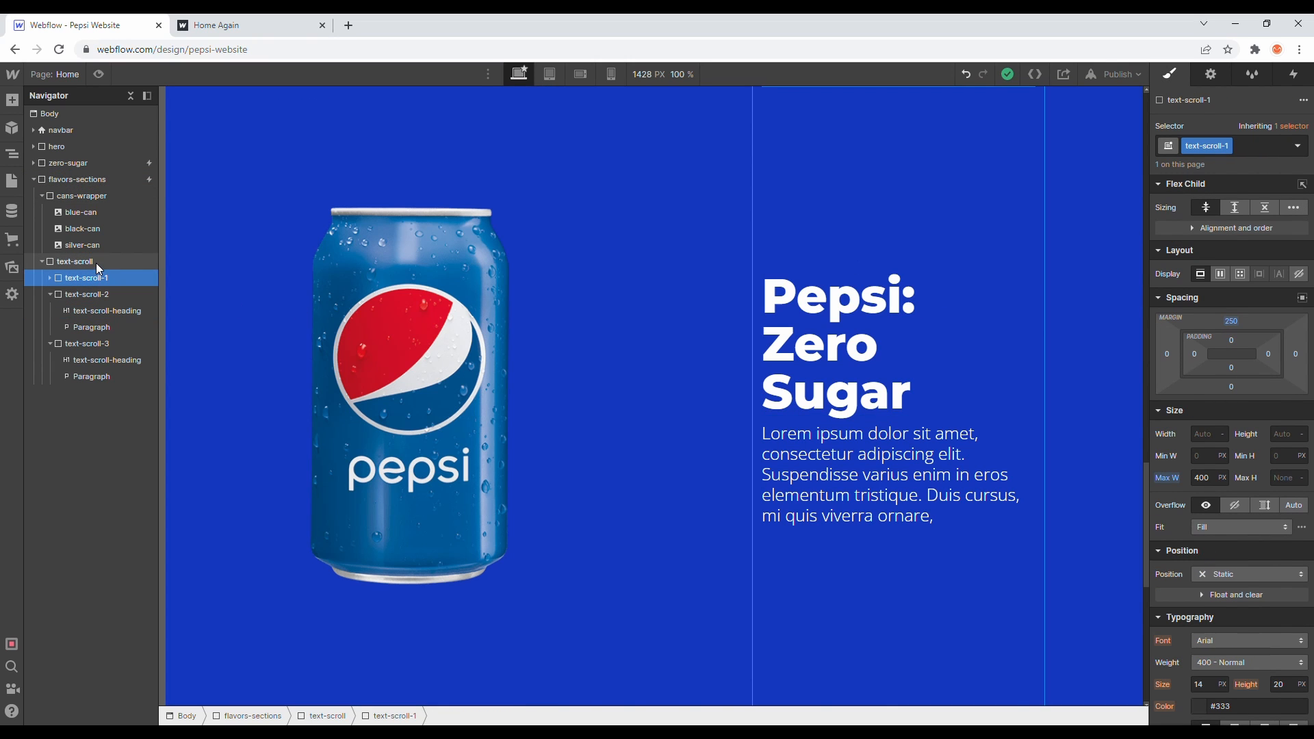
pyautogui.click(1204, 477)
pyautogui.write('500')
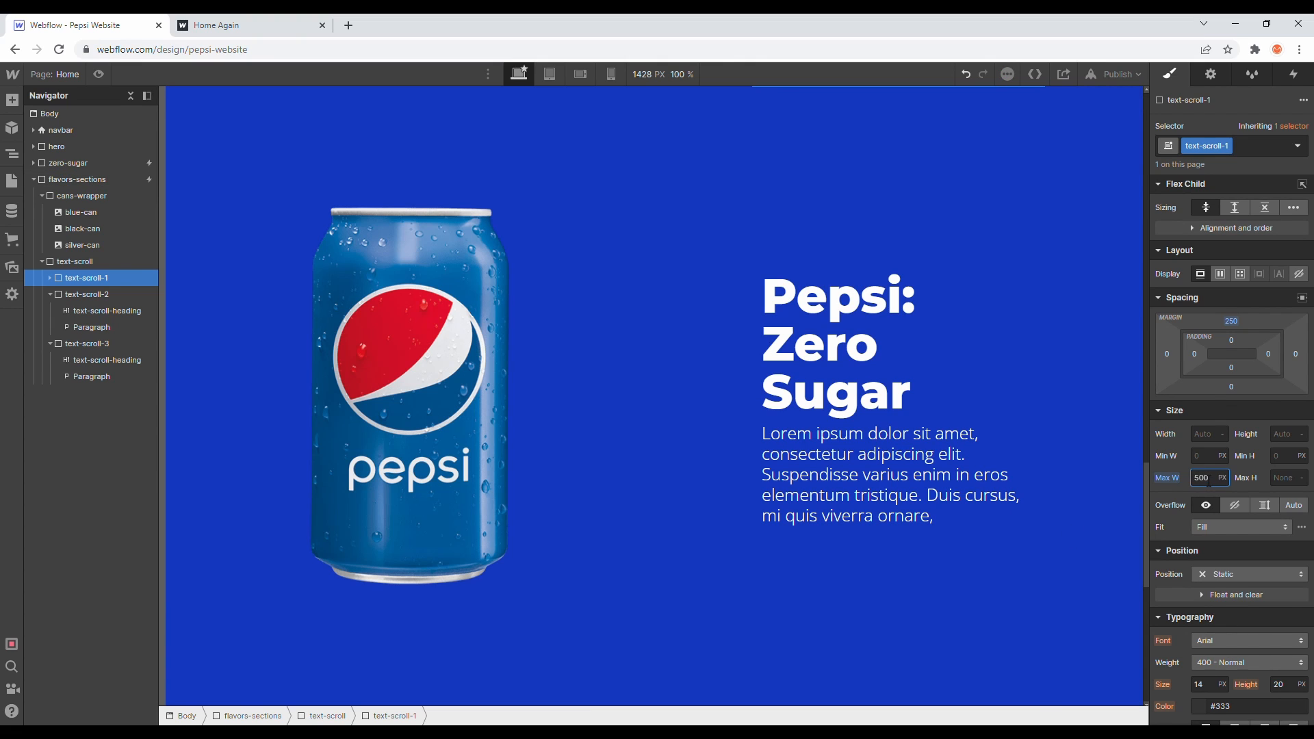
pyautogui.press('Return')
pyautogui.write('600')
# - Reset the text-scroll wrapper's width to auto and briefly preview the result
pyautogui.click(81, 263)
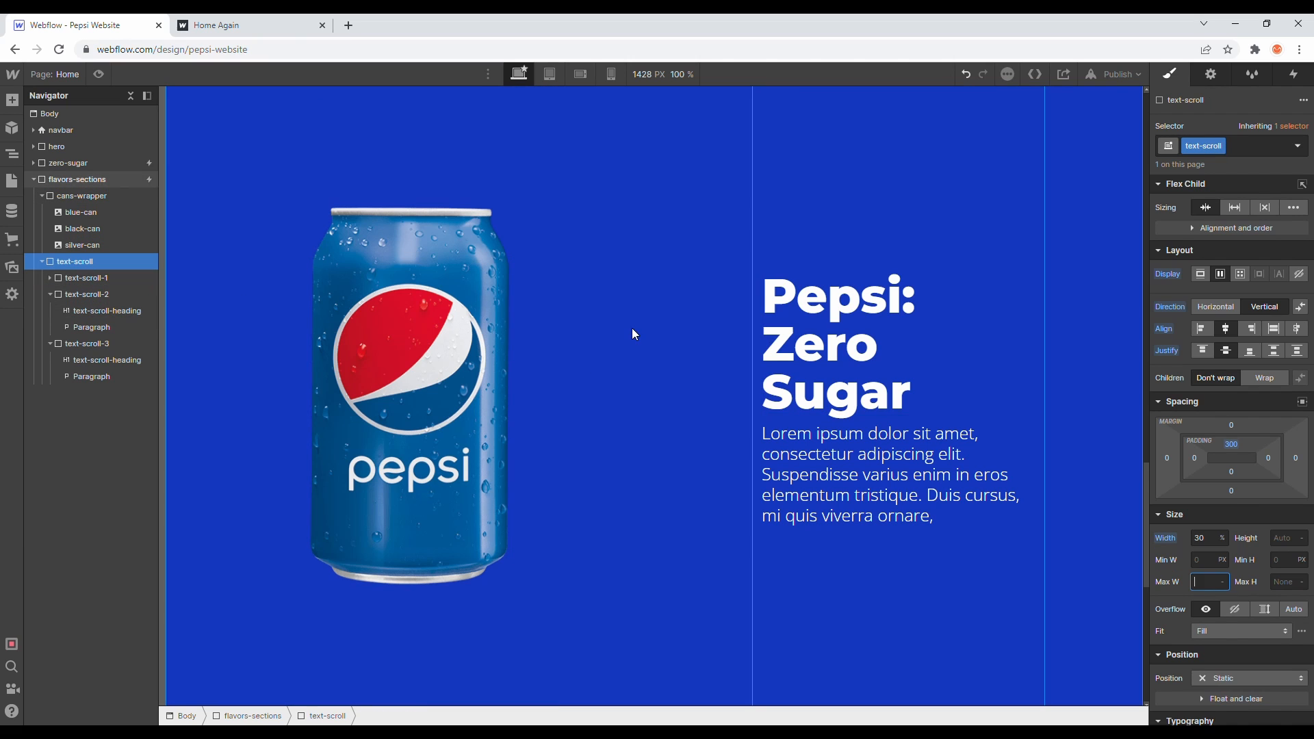
pyautogui.keyDown('alt'); pyautogui.click(1168, 538); pyautogui.keyUp('alt')
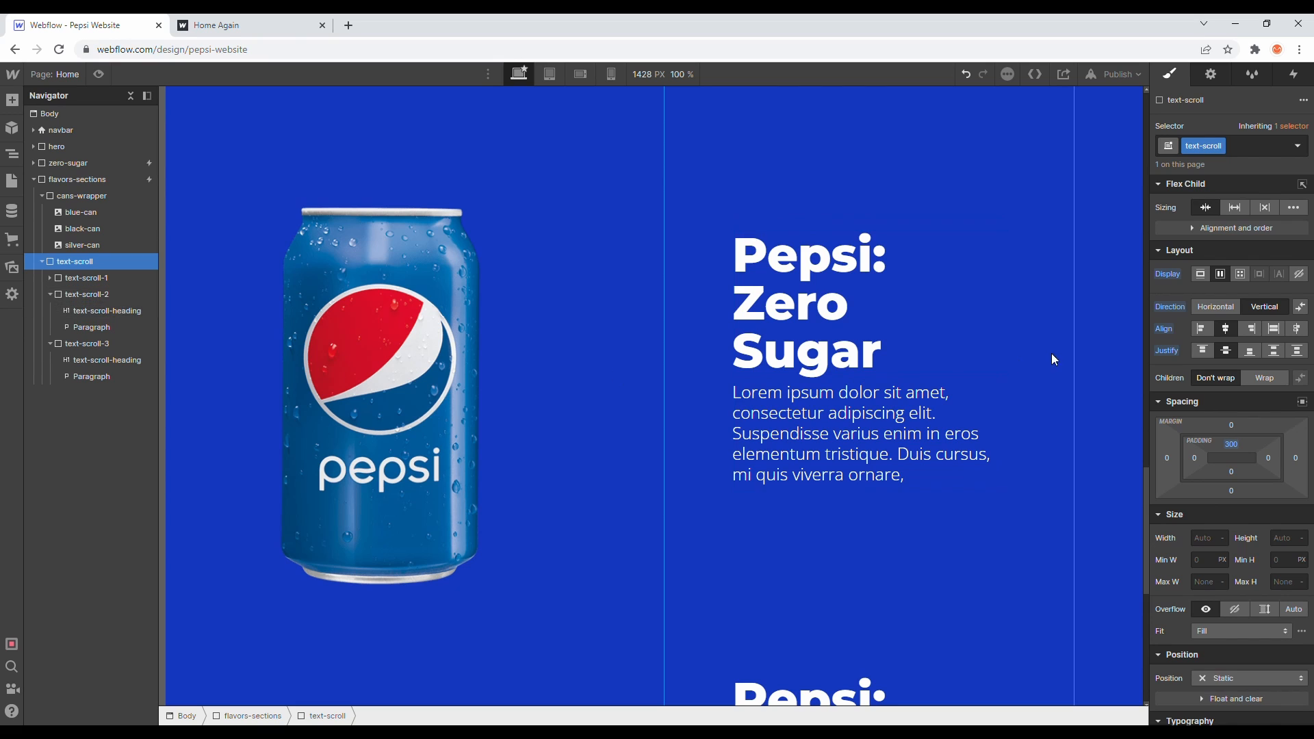
pyautogui.click(114, 291)
pyautogui.click(98, 74)
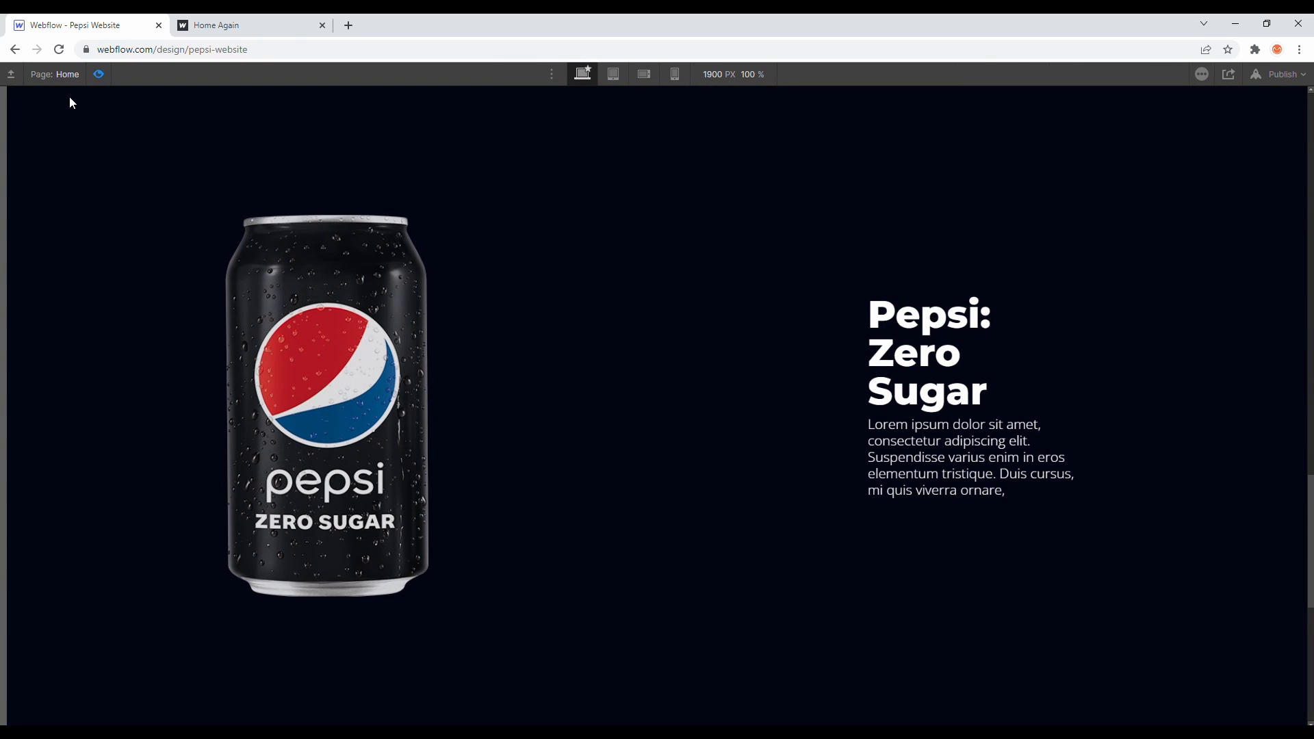
pyautogui.click(98, 76)
# - Set the maximum width of text-scroll-1, text-scroll-2 and text-scroll-3 to 500 px
pyautogui.click(127, 273)
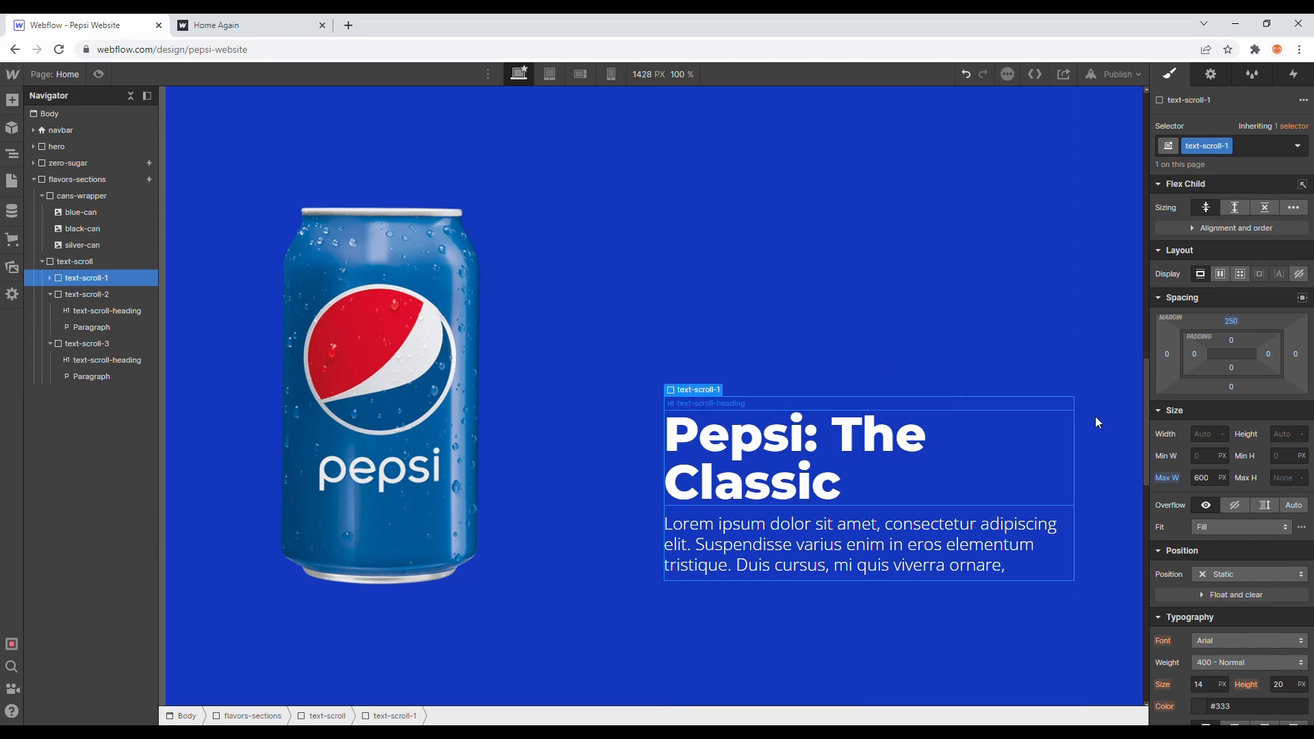
pyautogui.click(1202, 478)
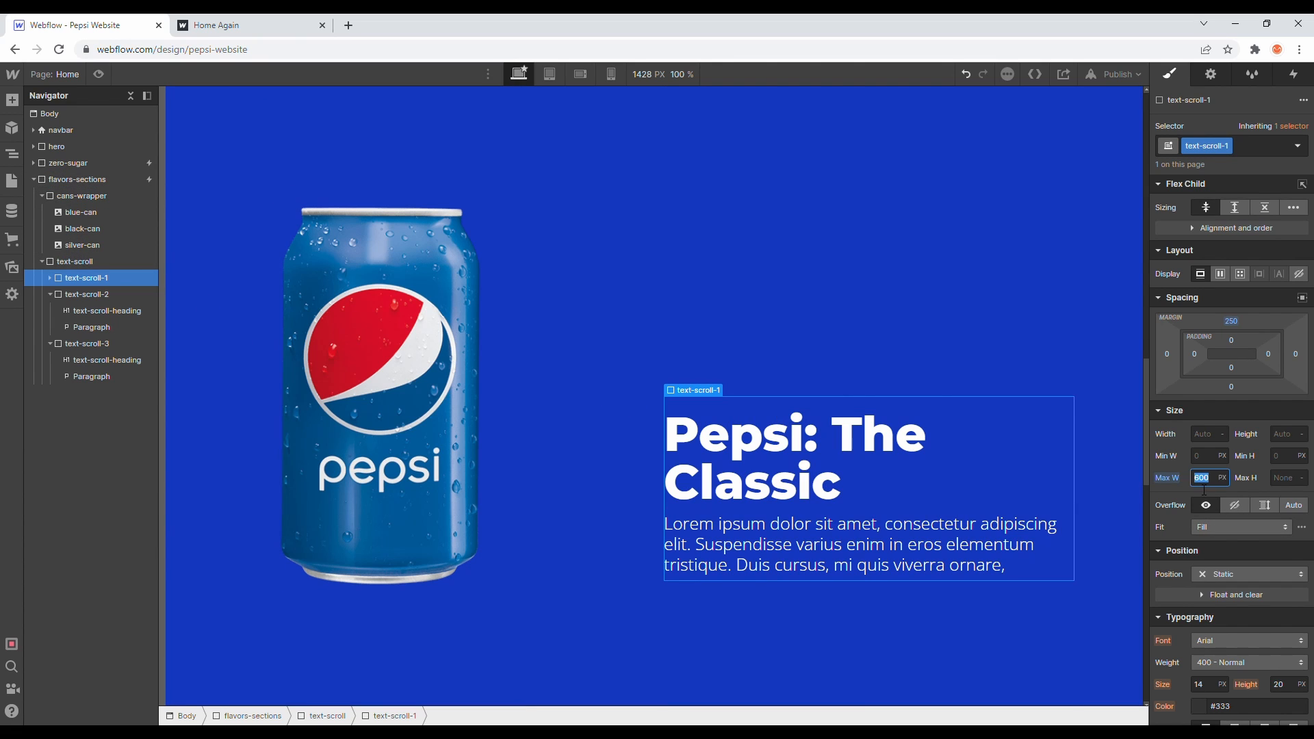
pyautogui.write('500')
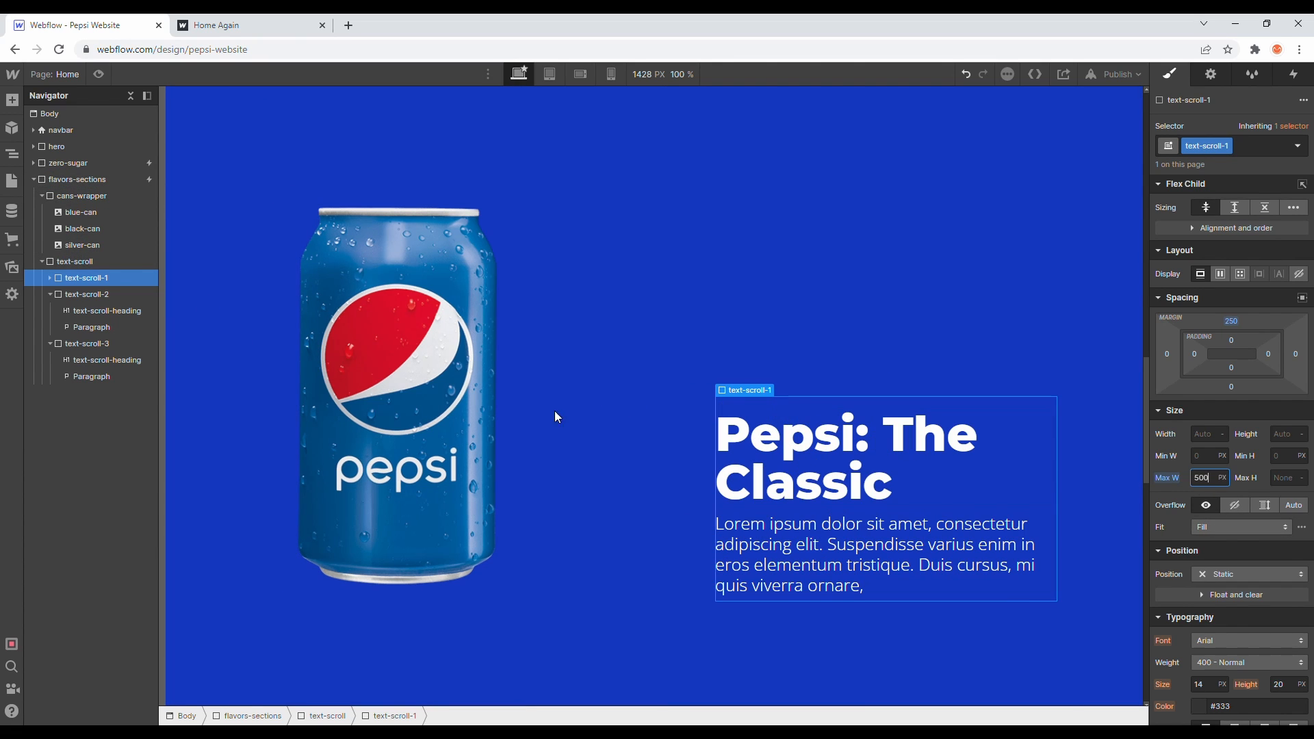
pyautogui.click(130, 296)
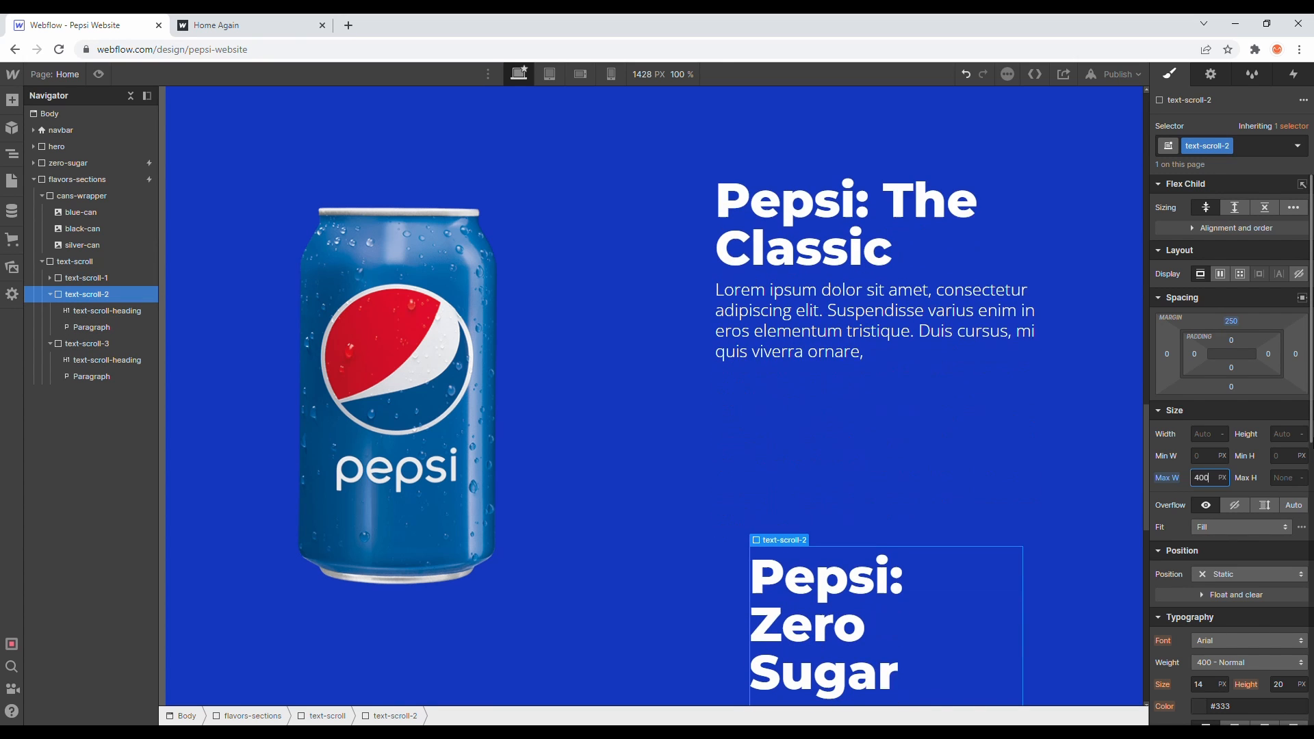
pyautogui.click(1203, 477)
pyautogui.write('500')
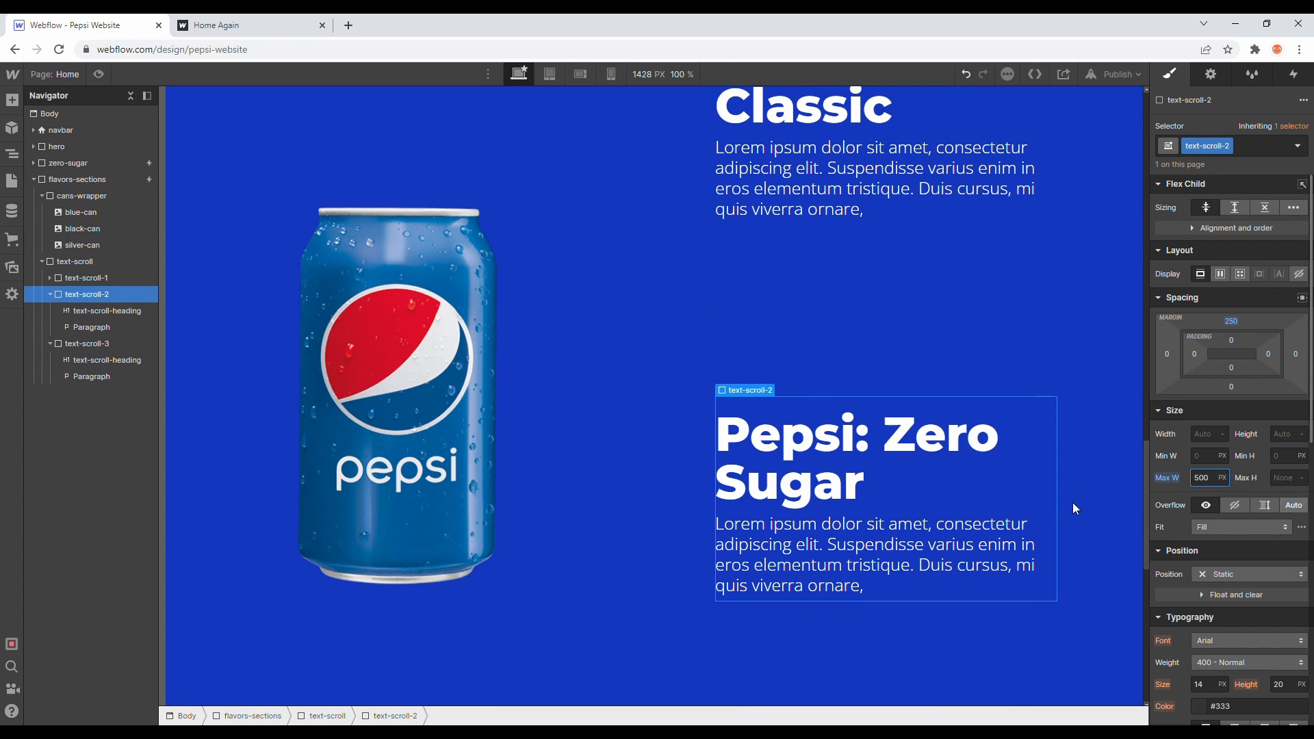
pyautogui.click(113, 340)
pyautogui.write('500')
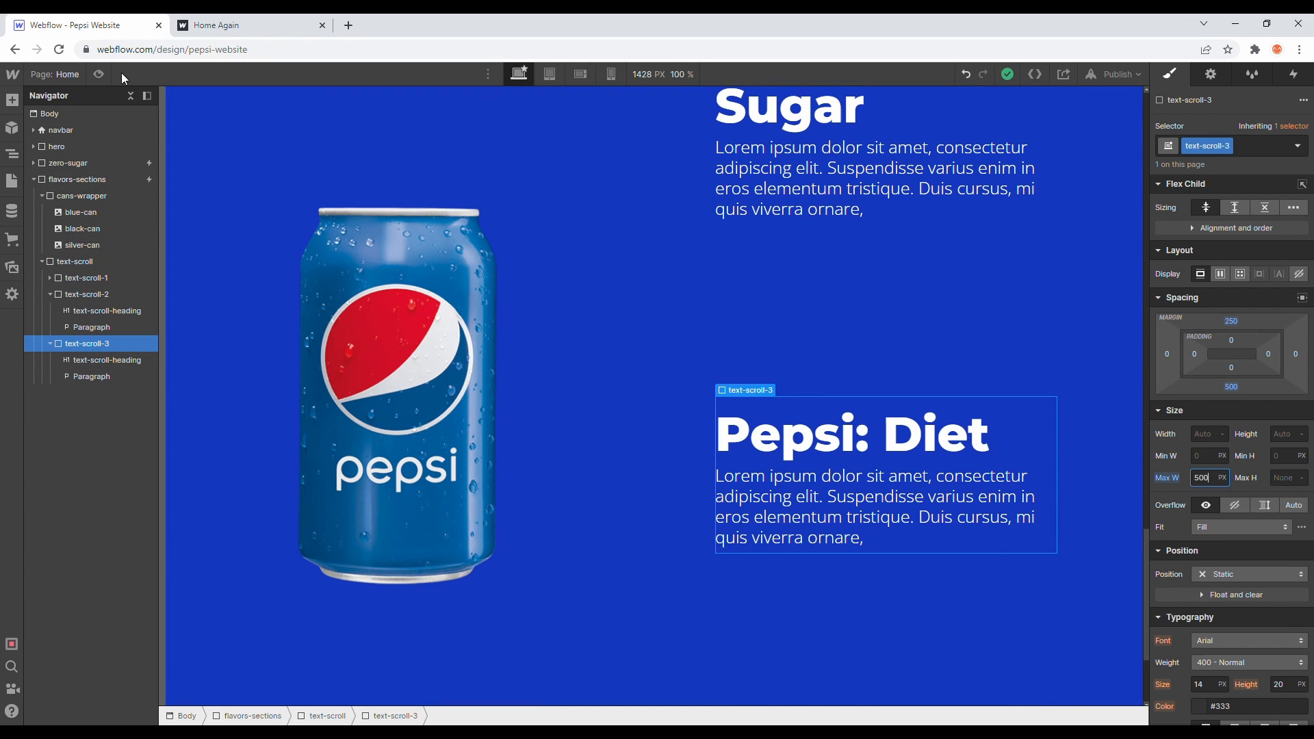
# - Preview the page and scroll up and down through the flavors section to check the resized text blocks
pyautogui.click(99, 74)
pyautogui.scroll(10, 456, 264)
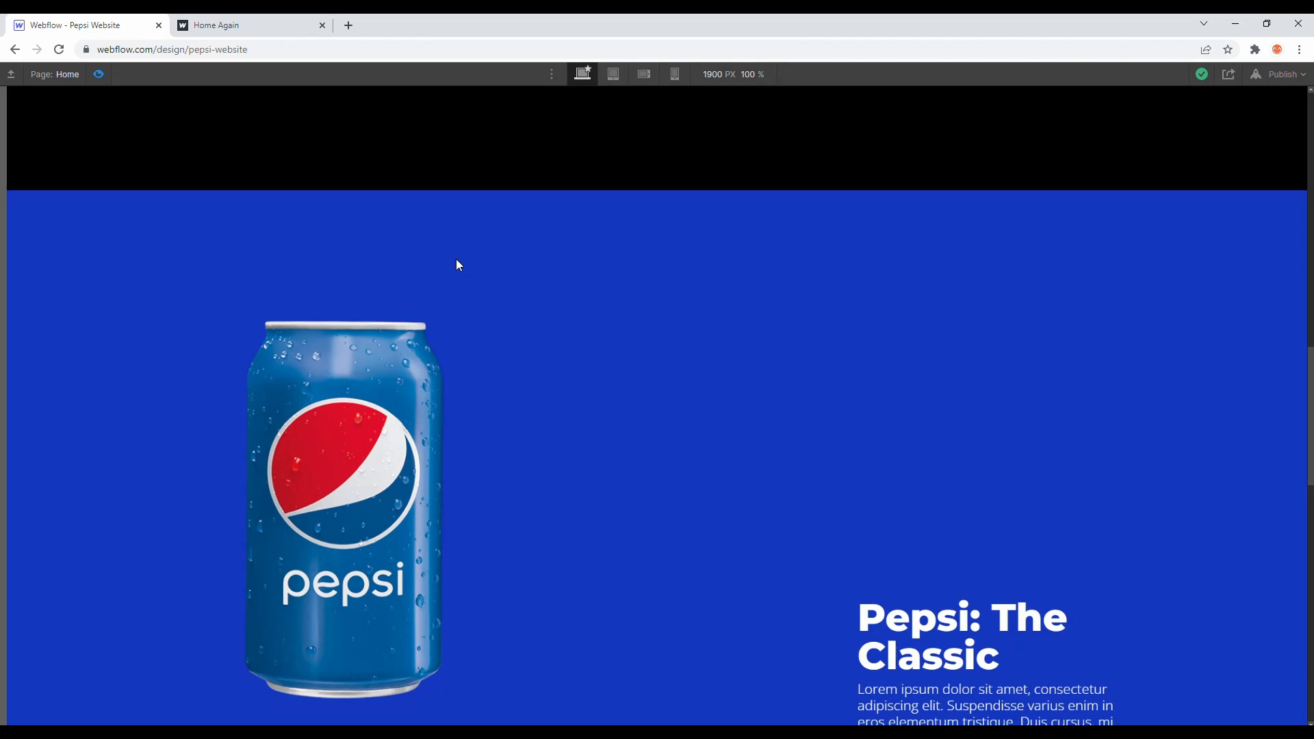
pyautogui.scroll(-8, 456, 264)
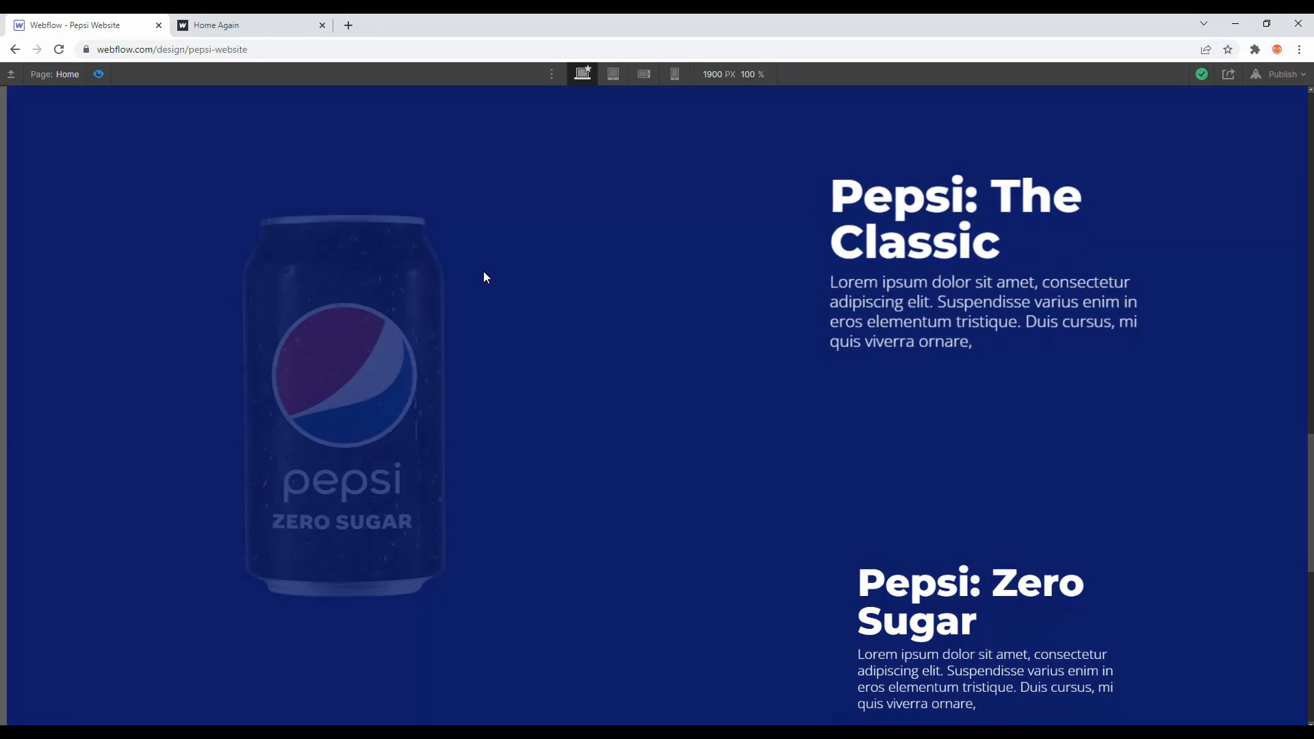
pyautogui.scroll(-6, 484, 275)
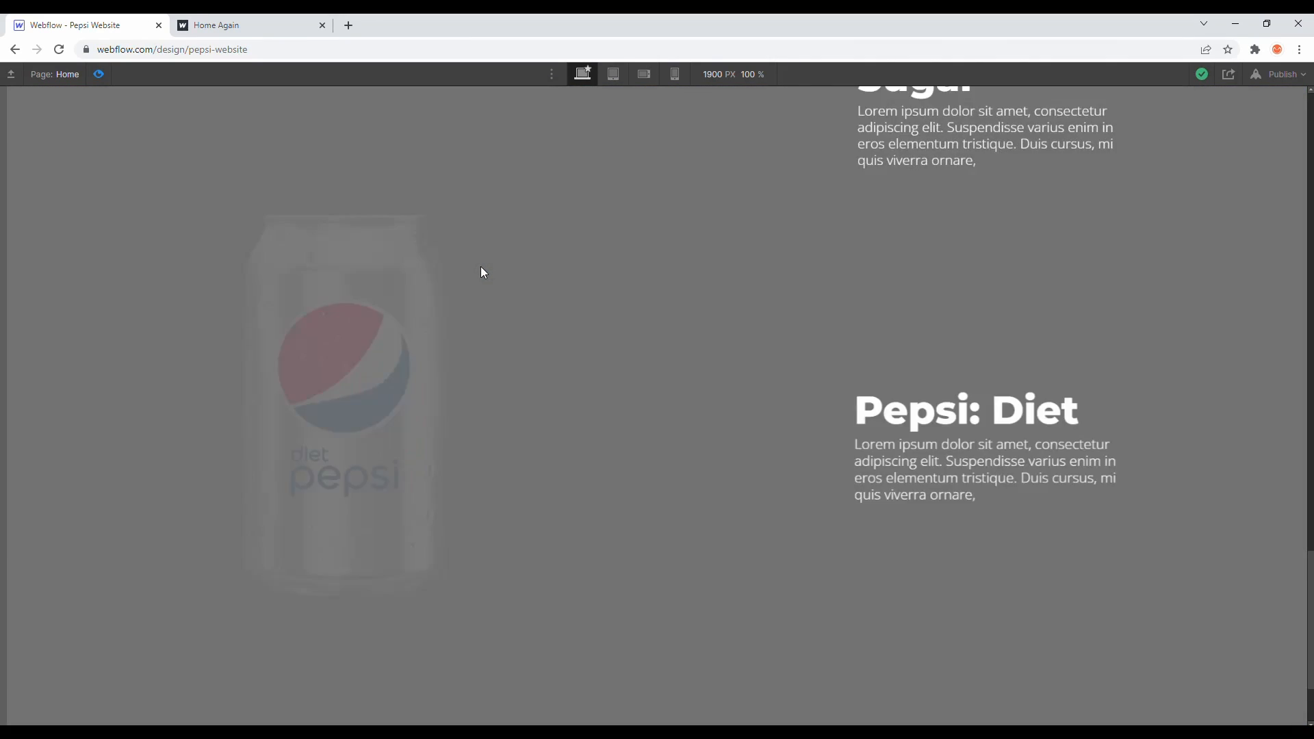
pyautogui.scroll(7, 484, 273)
pyautogui.scroll(-6, 484, 273)
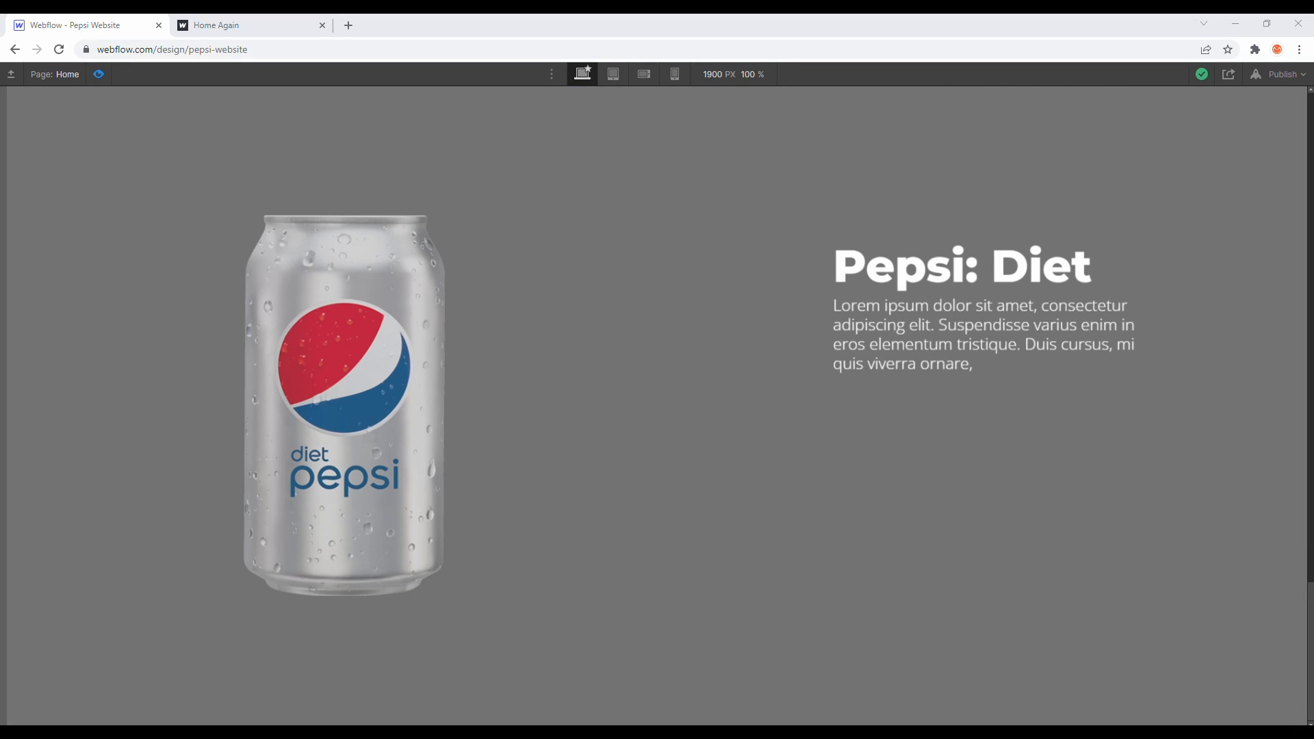
pyautogui.scroll(6, 428, 412)
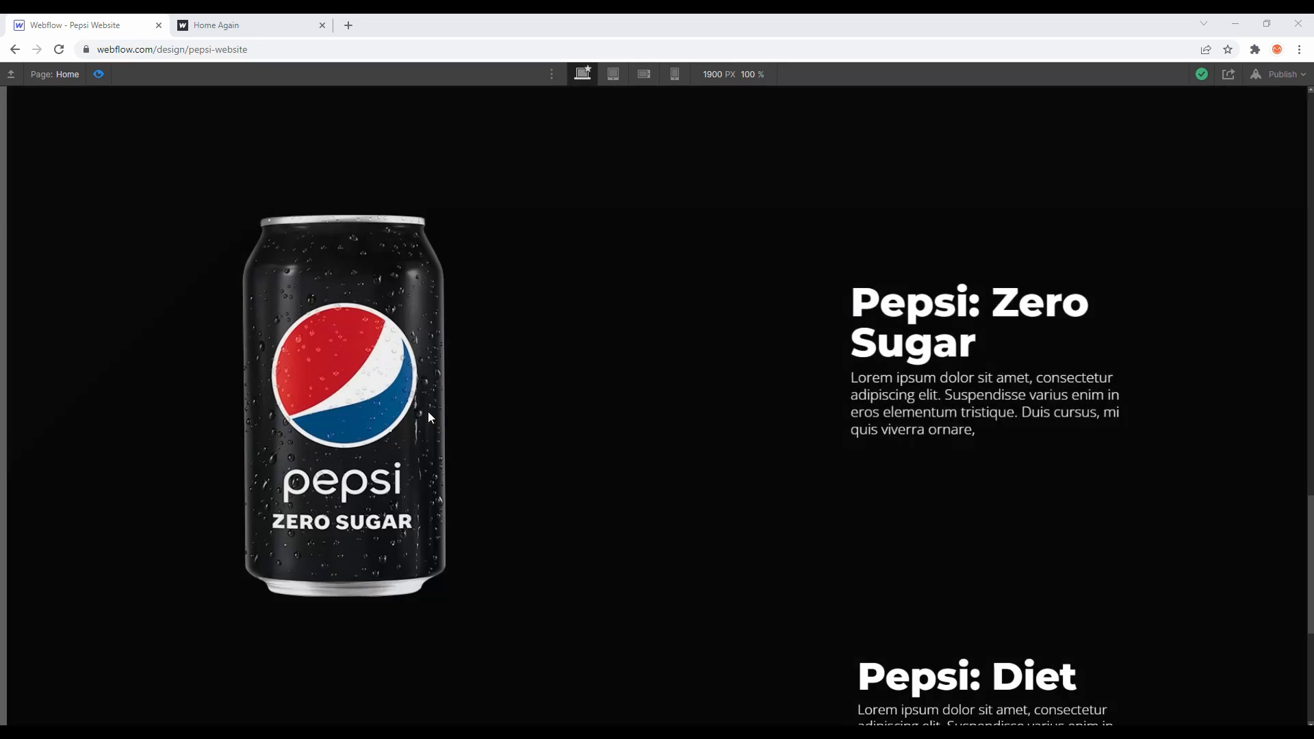
pyautogui.scroll(10, 429, 413)
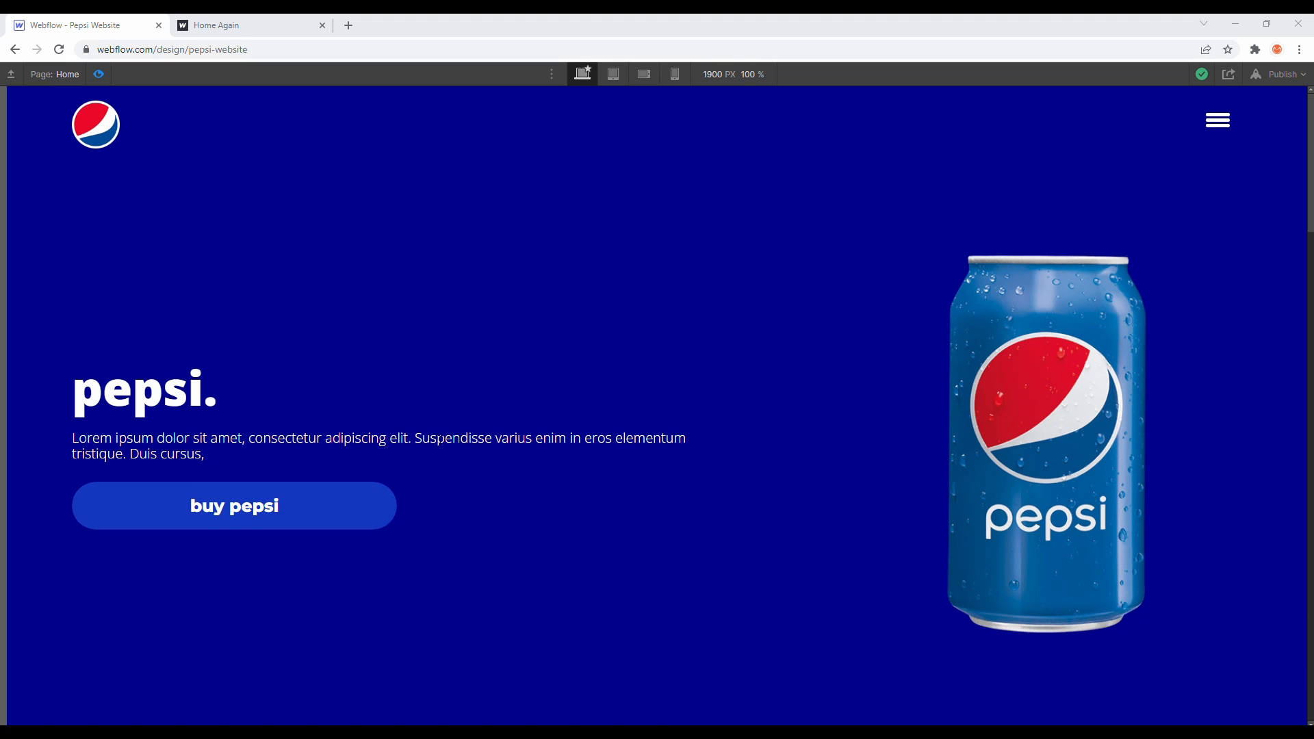
pyautogui.scroll(-14, 163, 137)
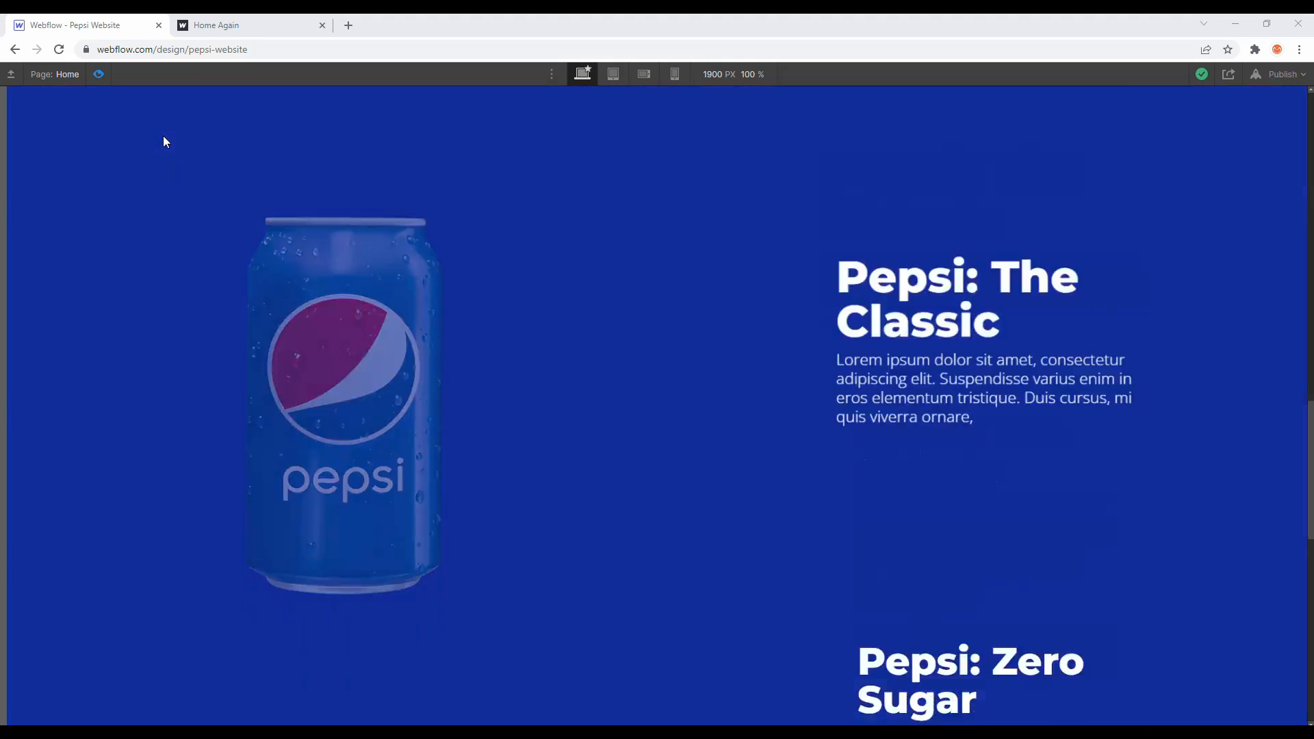
pyautogui.scroll(-5, 162, 135)
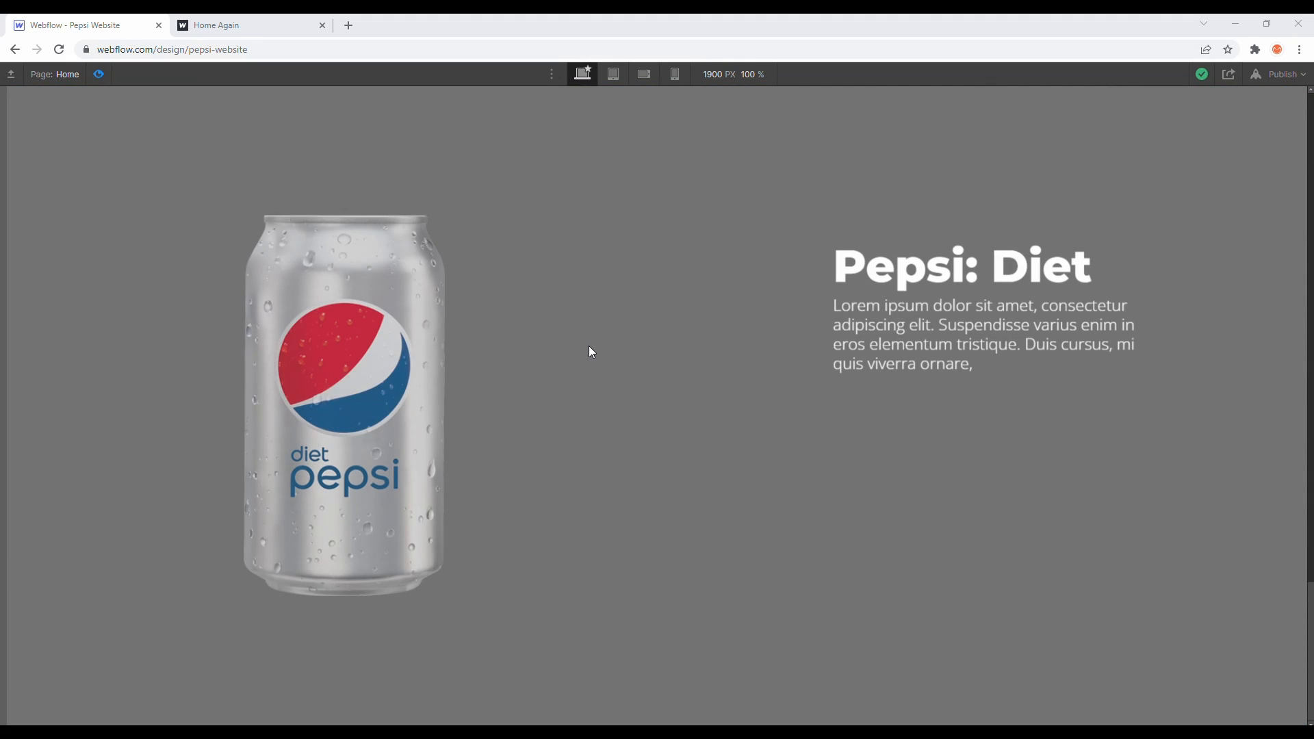